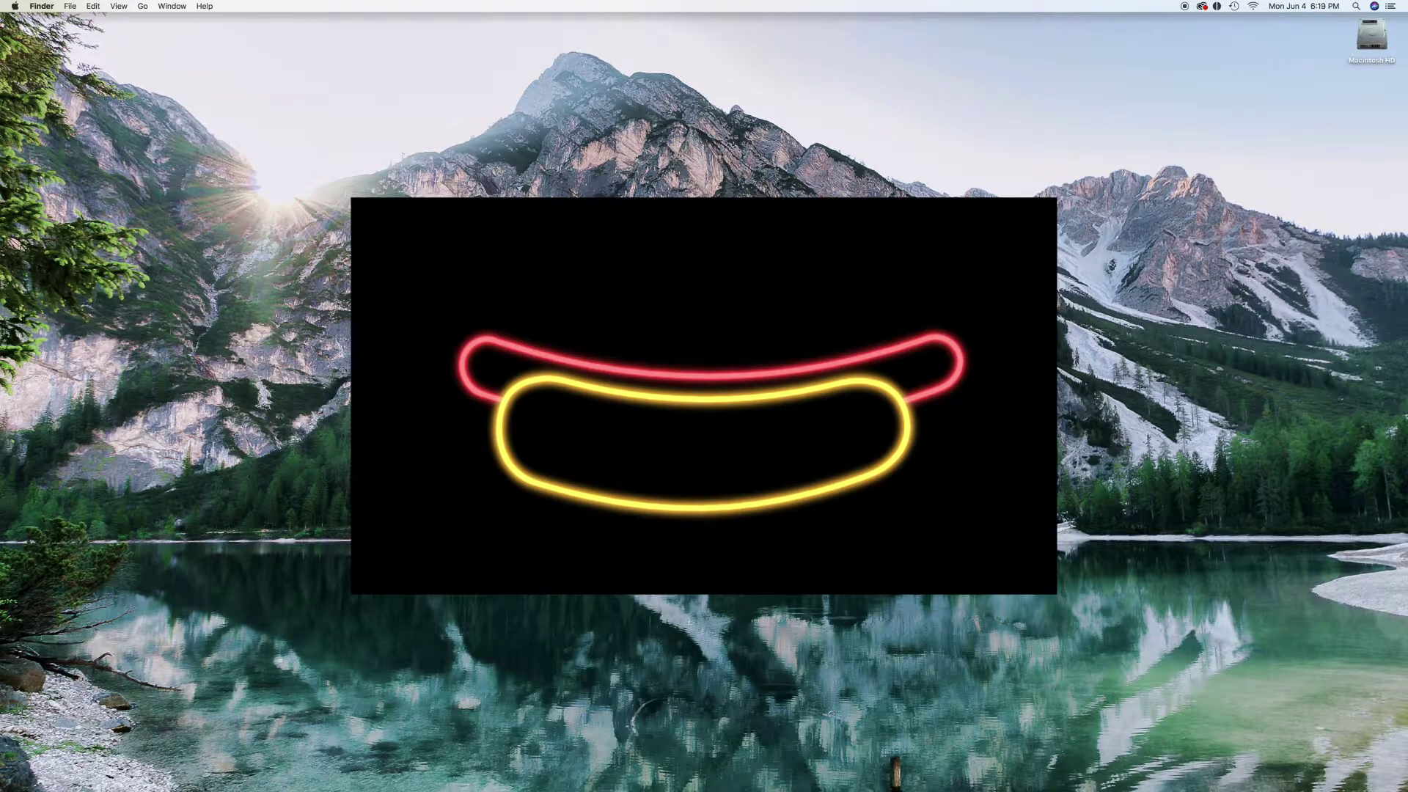
Switch to Photoshop and start a new document 1920 by 1080 pixels at 300 pixels/inch
mouse_move(400, 770)
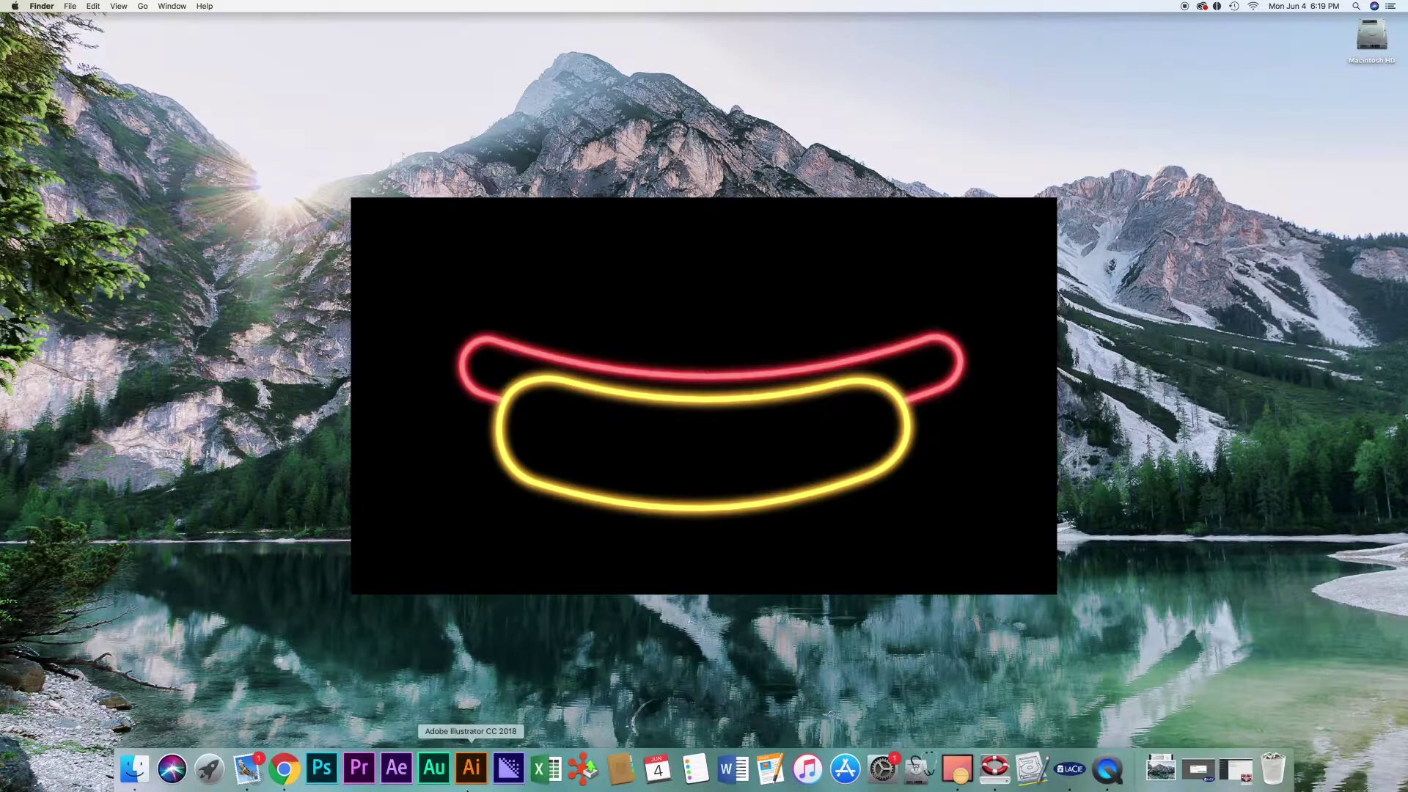
click(322, 768)
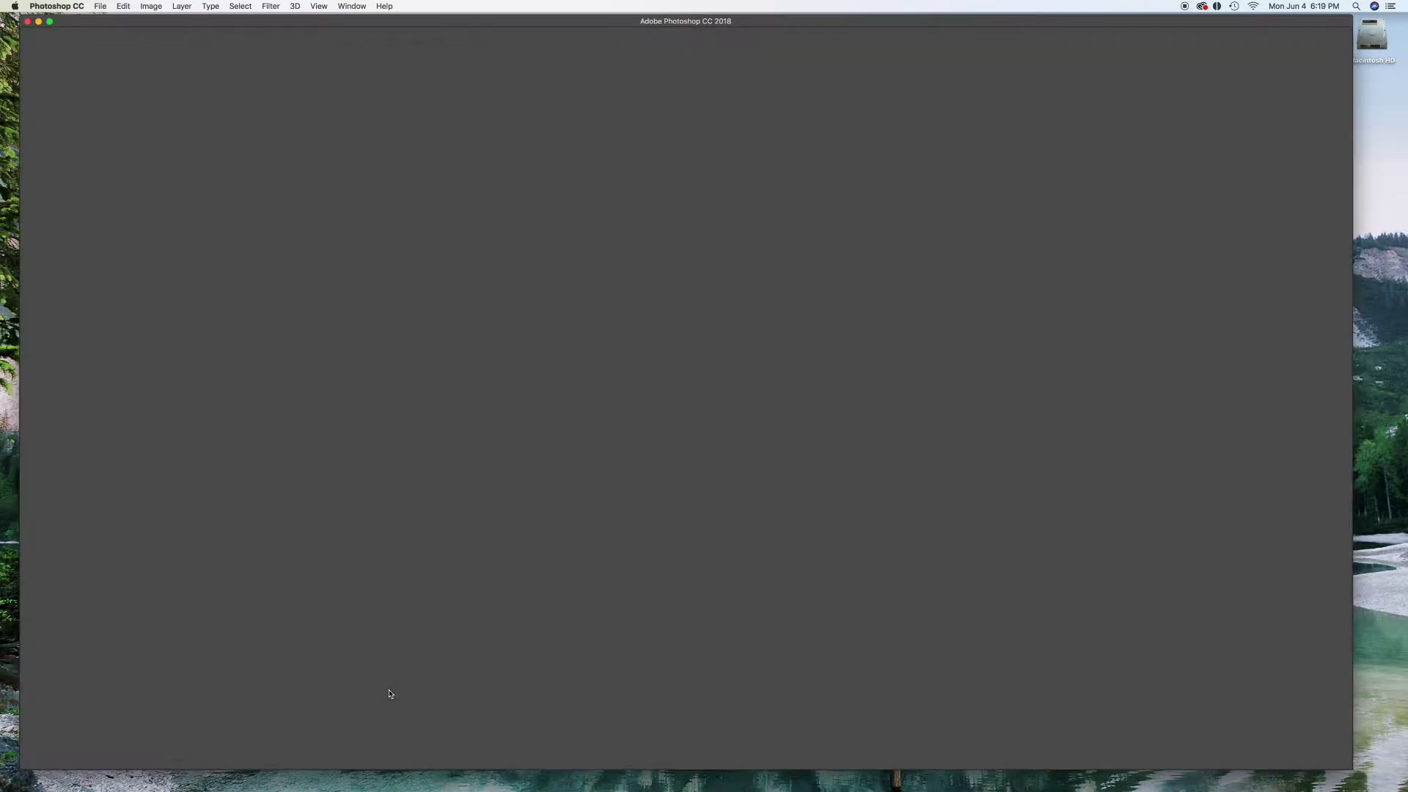
click(123, 6)
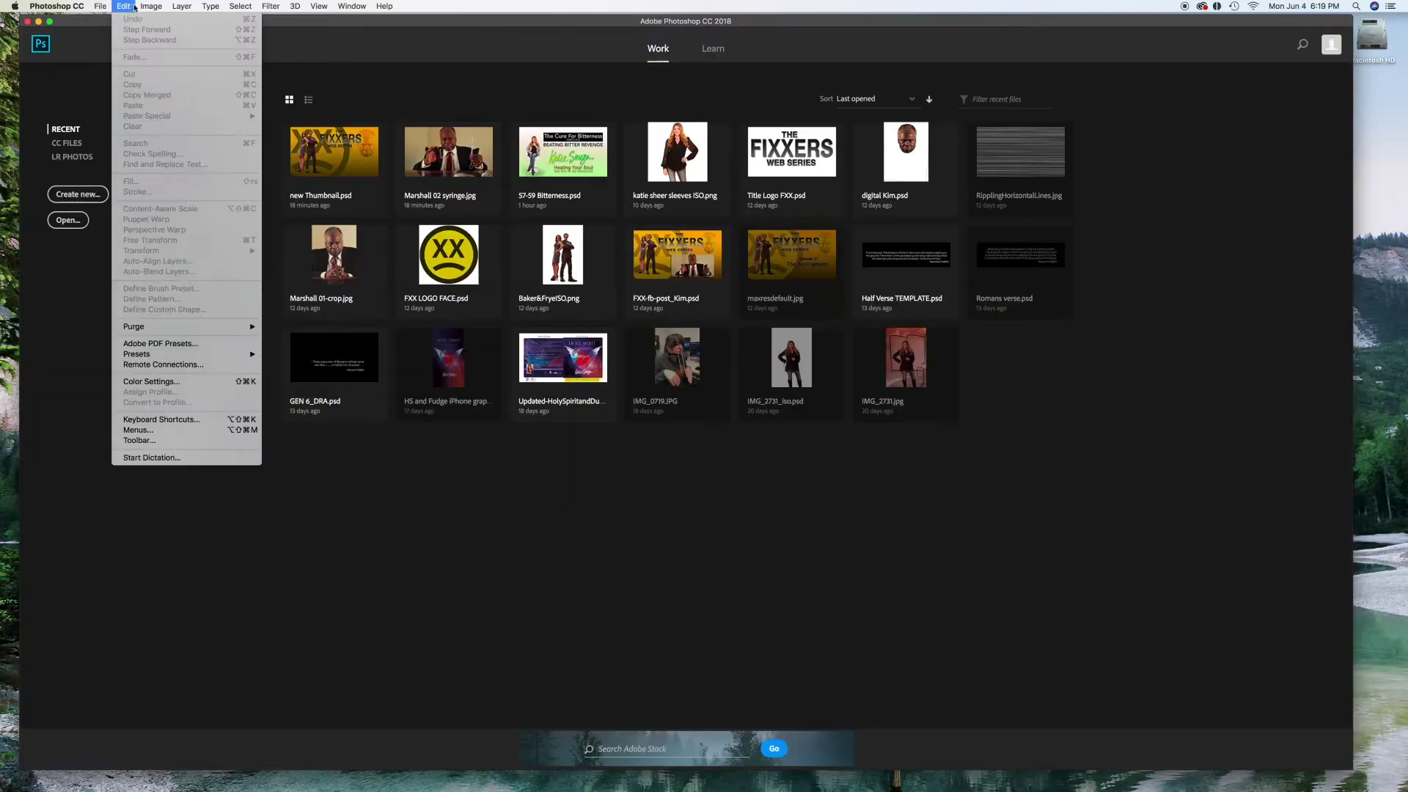
mouse_move(101, 6)
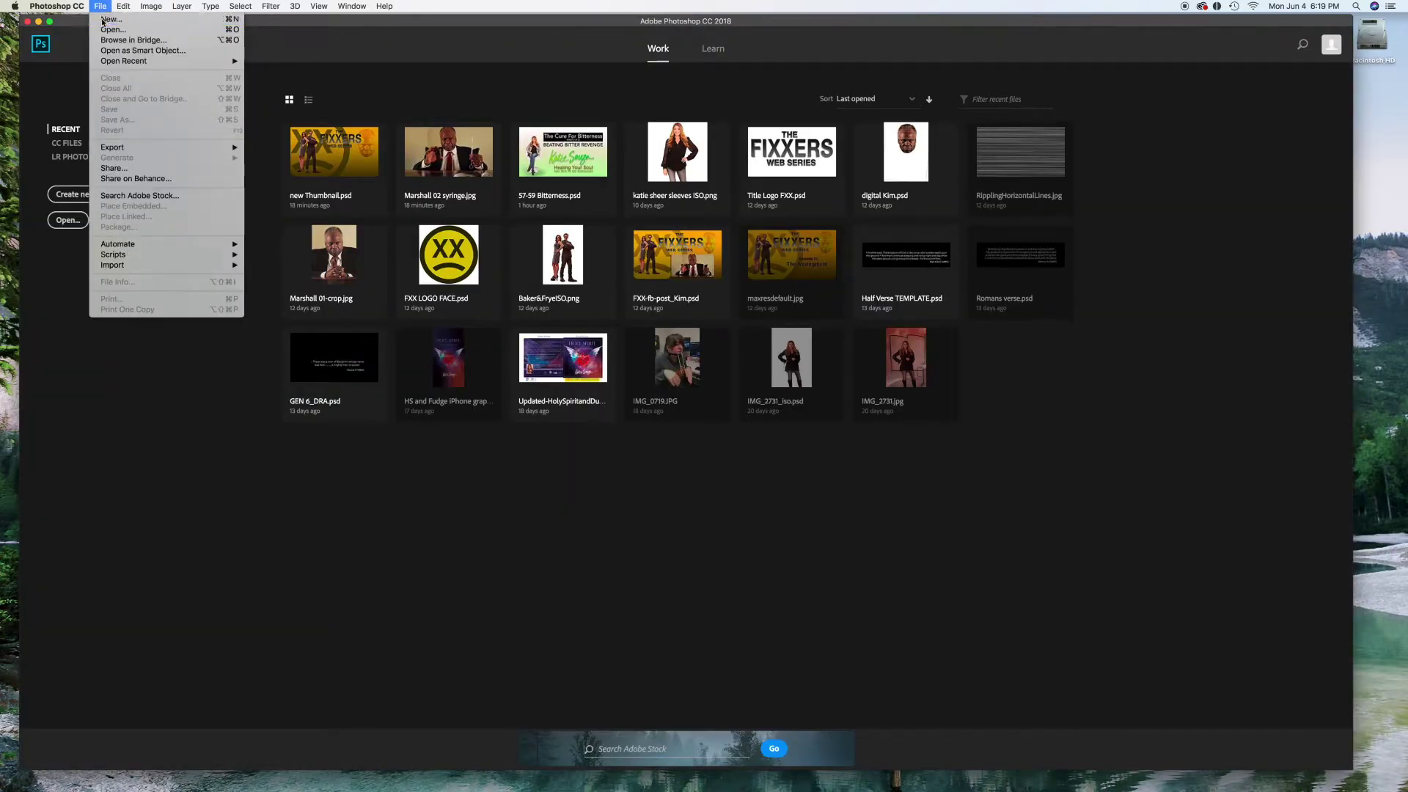
click(112, 19)
text(1920)
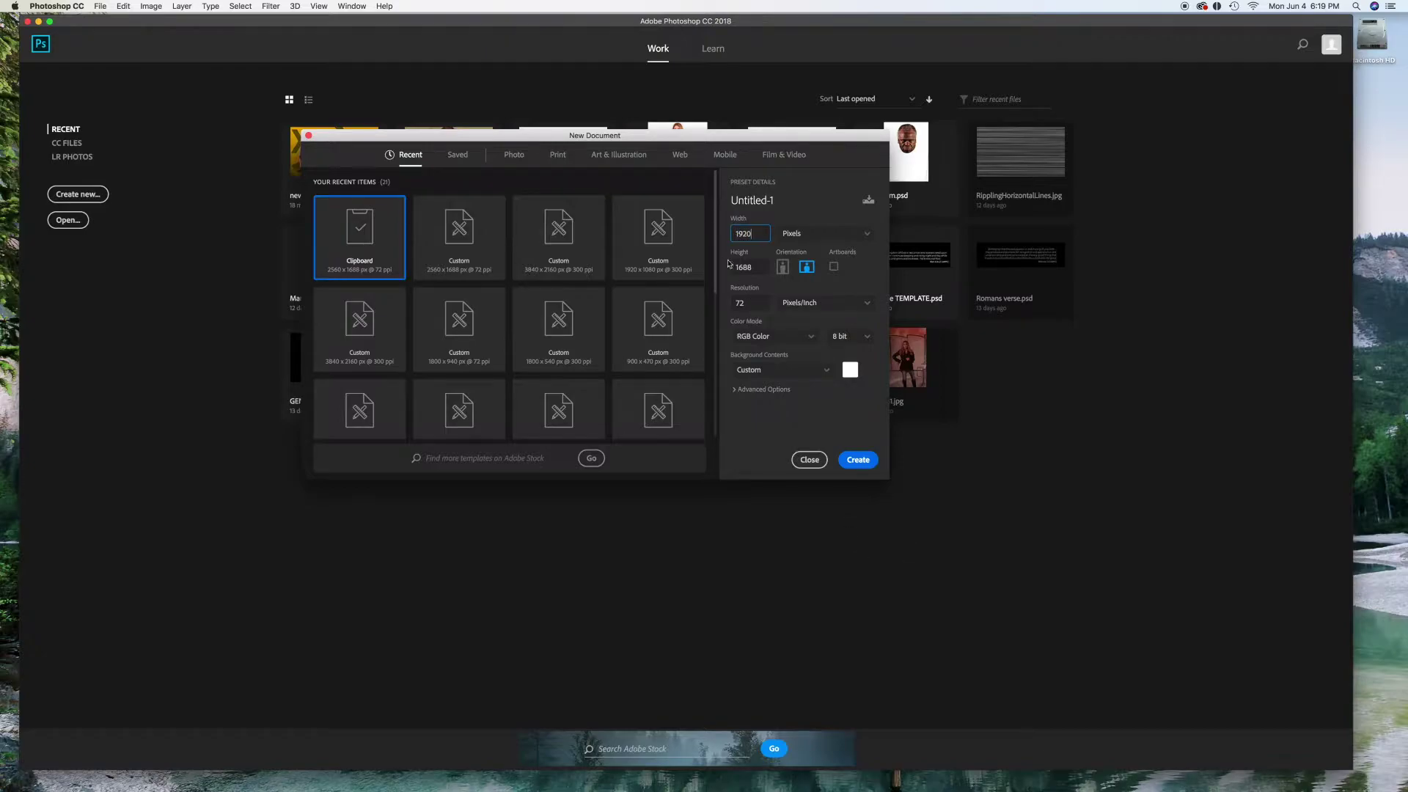
key(Tab)
text(1080)
key(Tab)
text(300)
Set the new document's background colour to black (000000) and create the document
click(851, 374)
drag(1074, 257, 1157, 269)
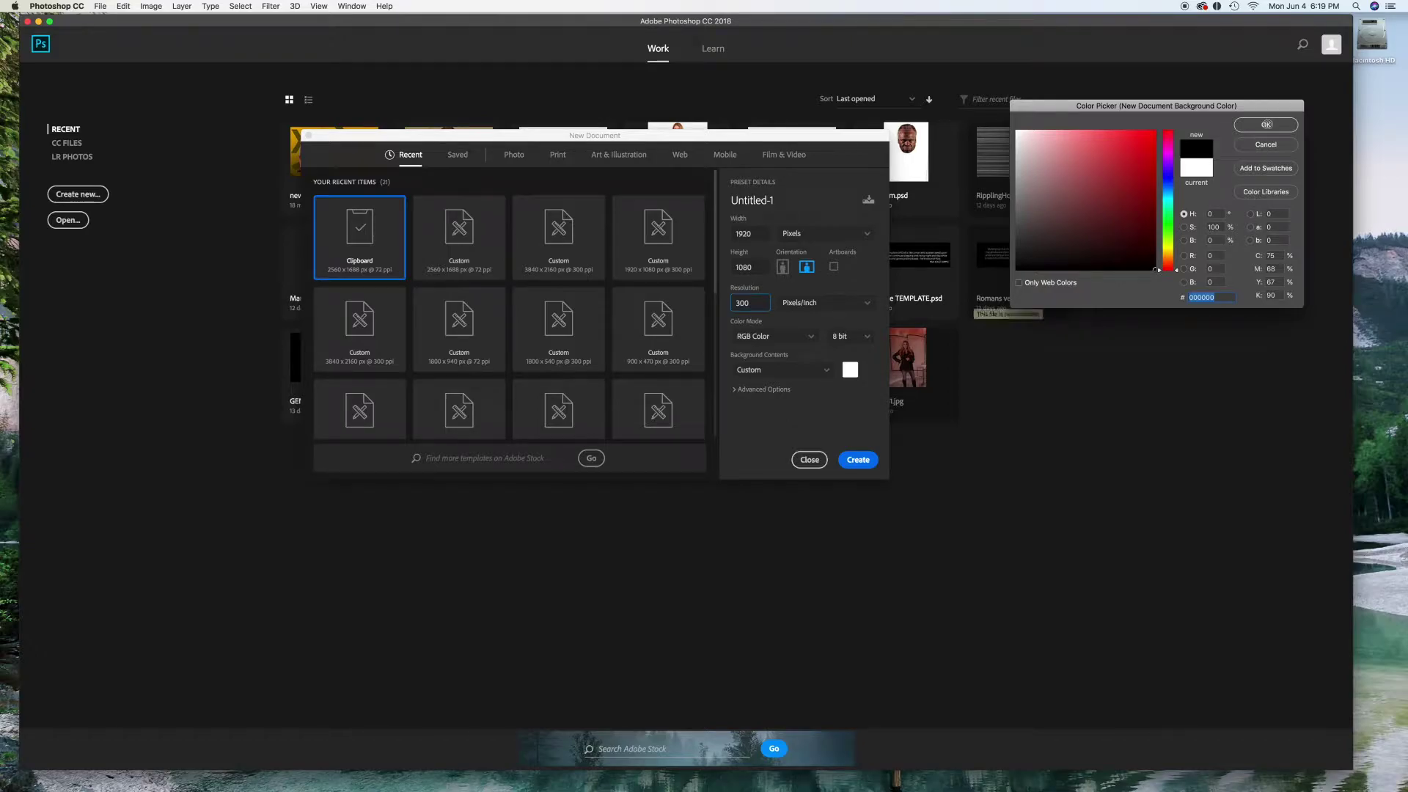
click(1266, 124)
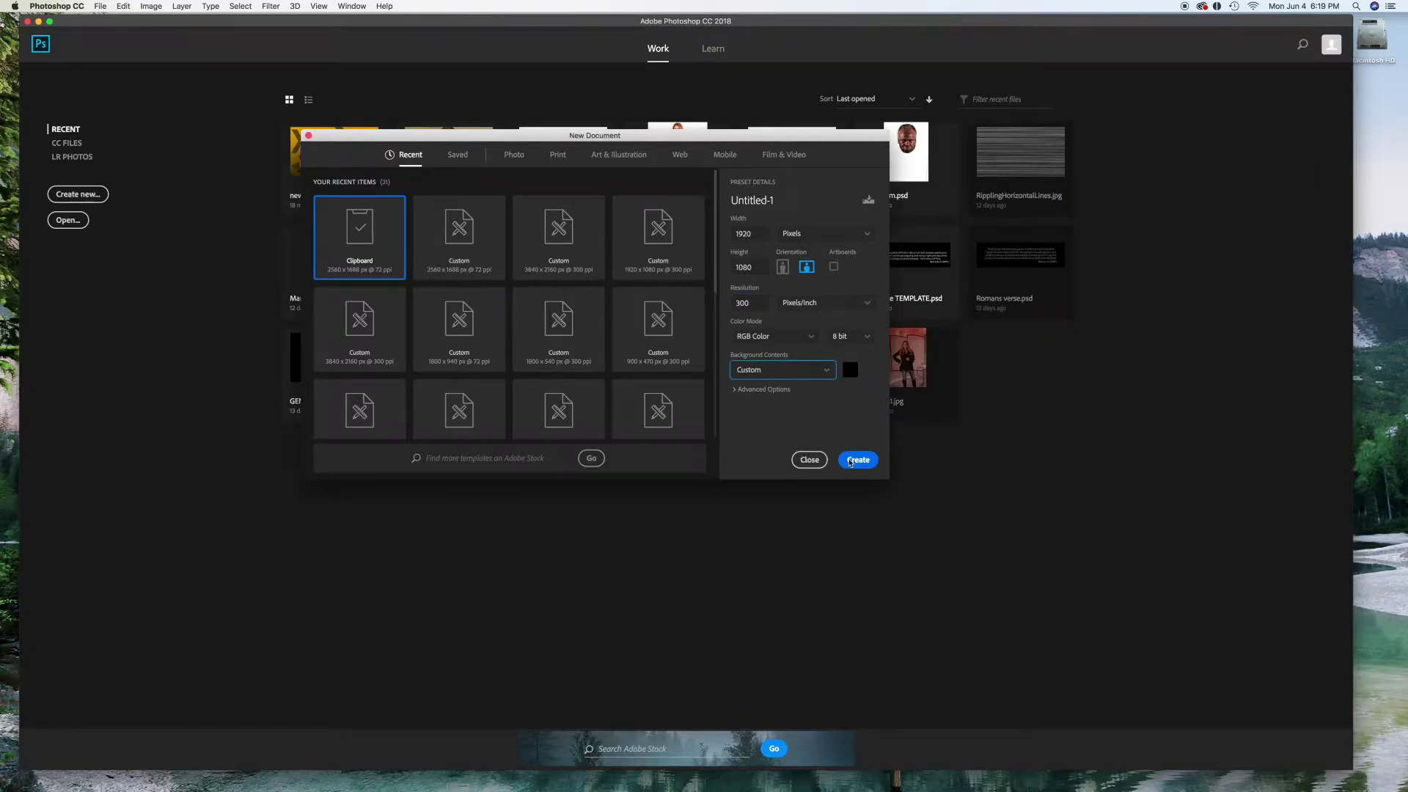
click(850, 459)
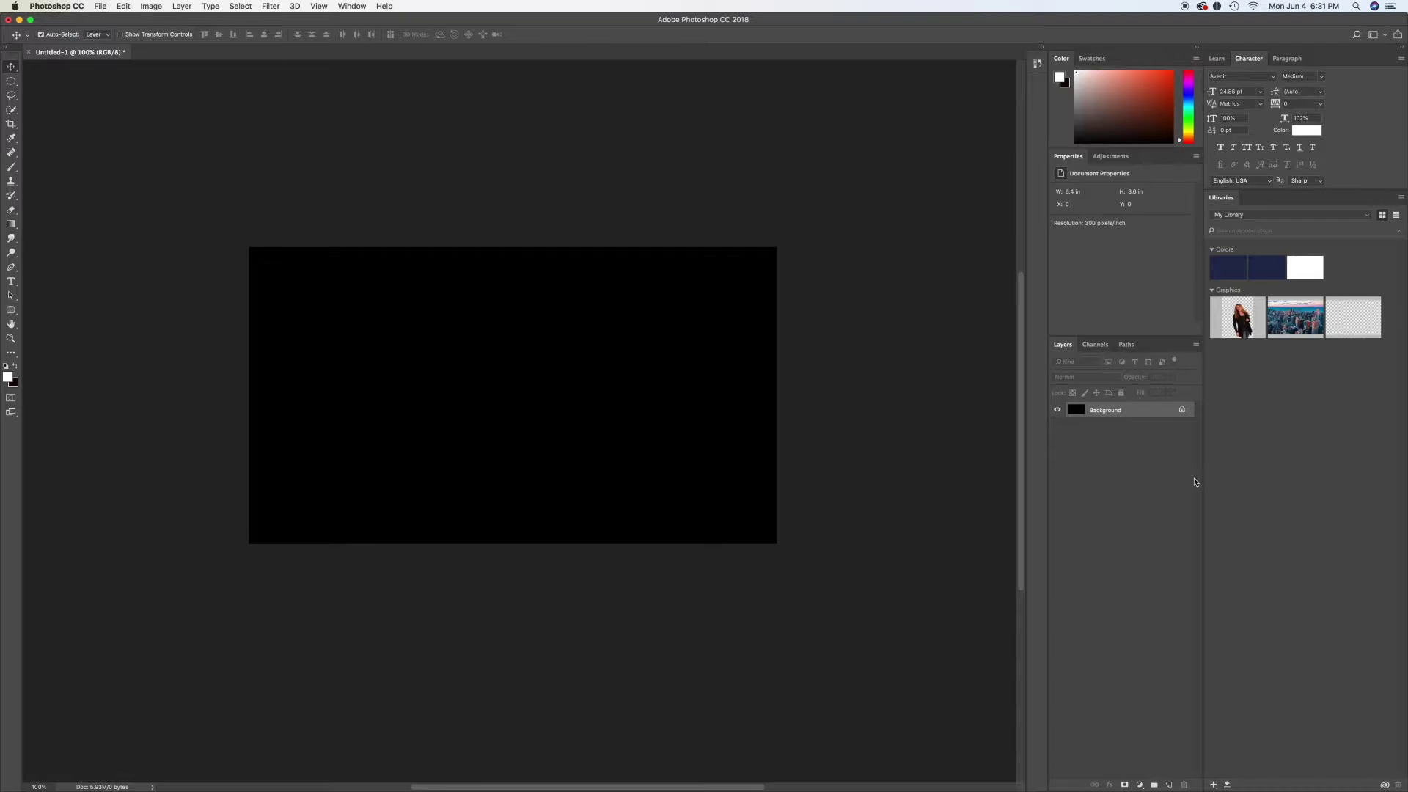
Add a solid colour fill layer named "gray" in a neutral mid-gray above the background
scroll(413, 188, down, 1)
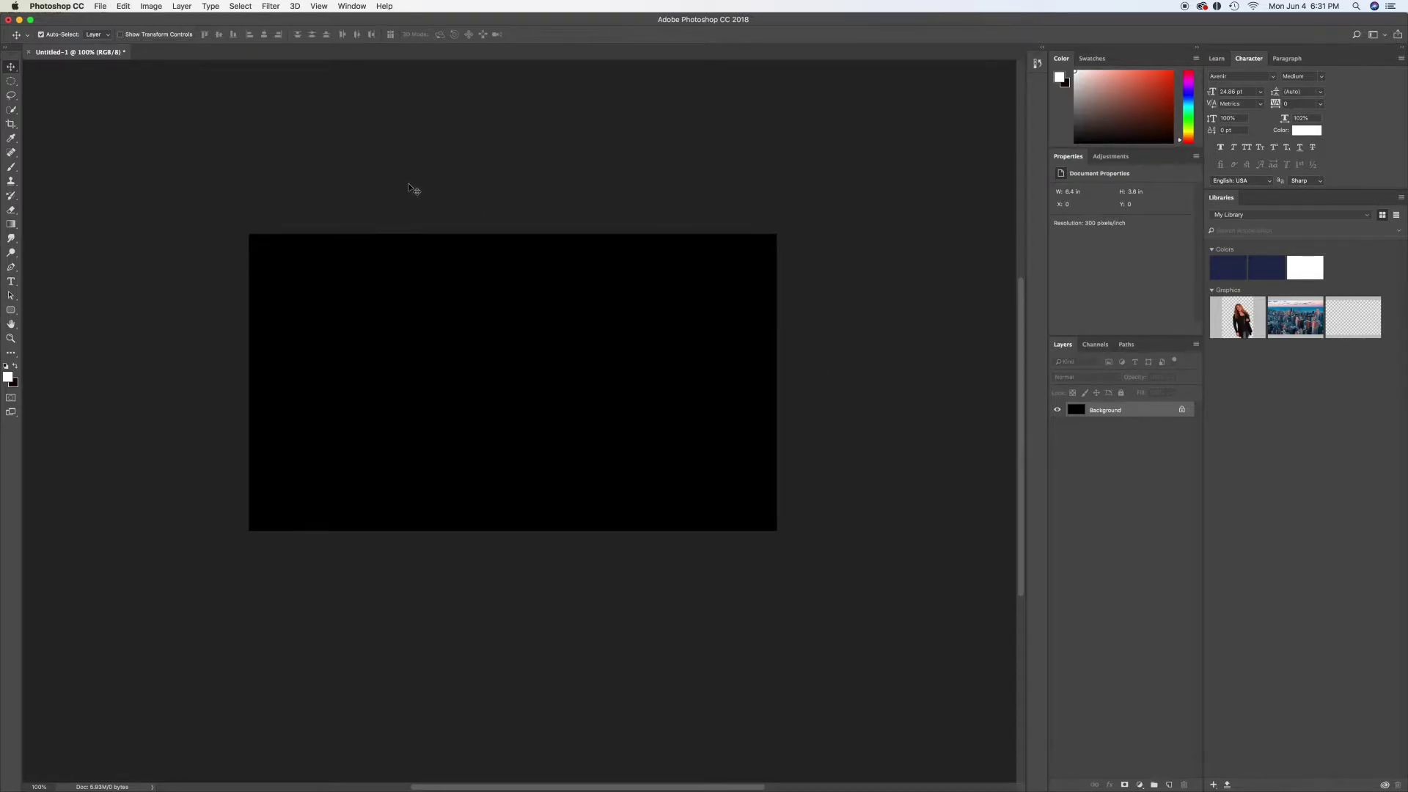
click(183, 7)
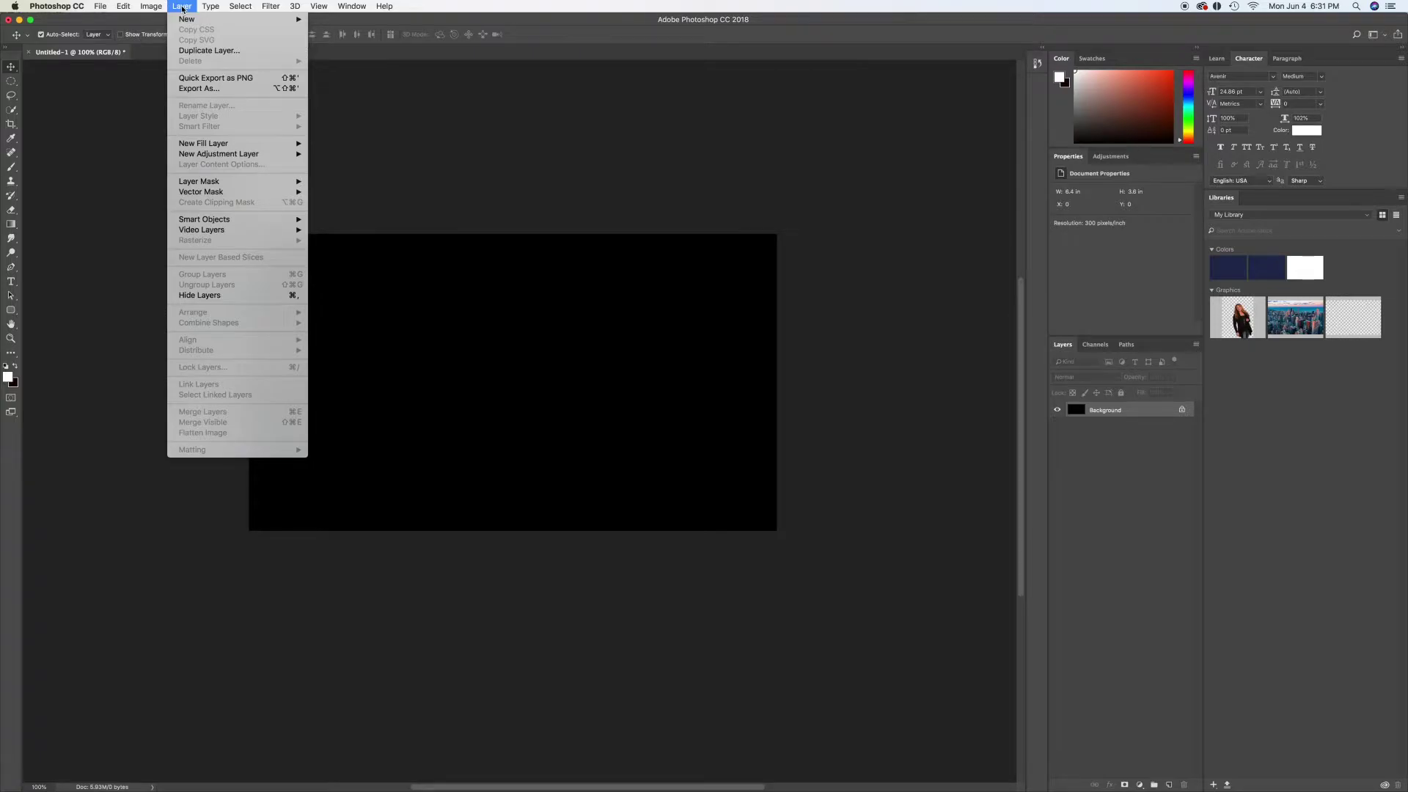
mouse_move(242, 143)
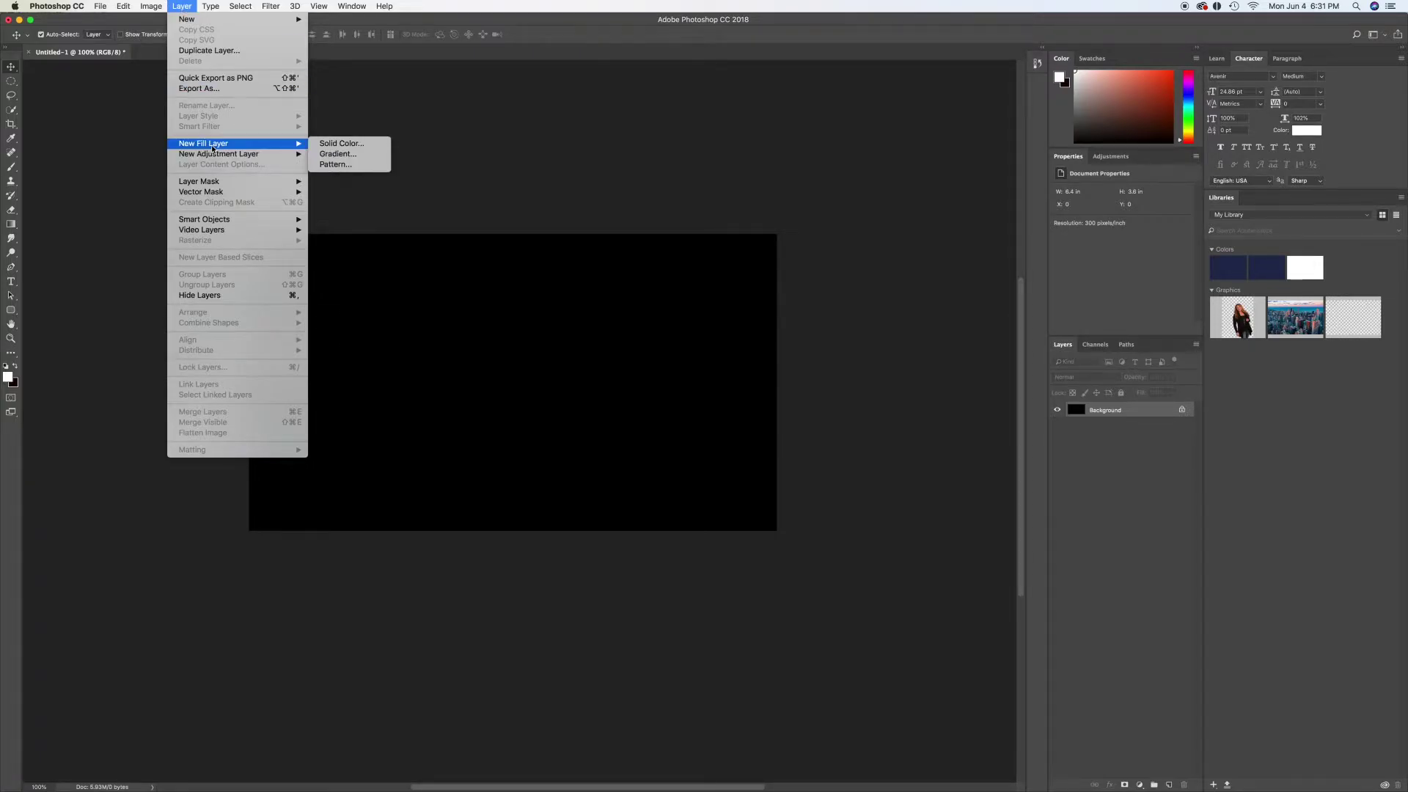
click(366, 143)
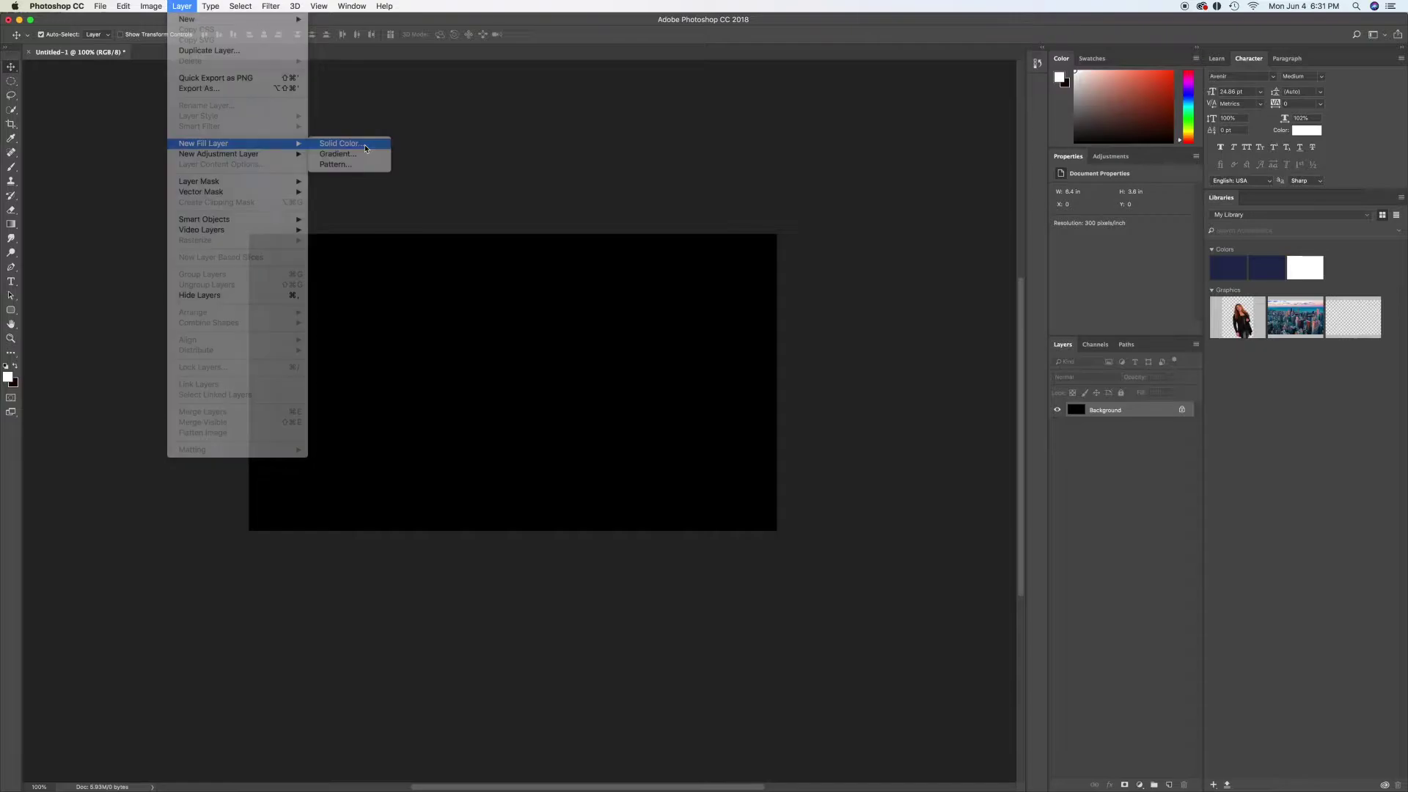
text(gray)
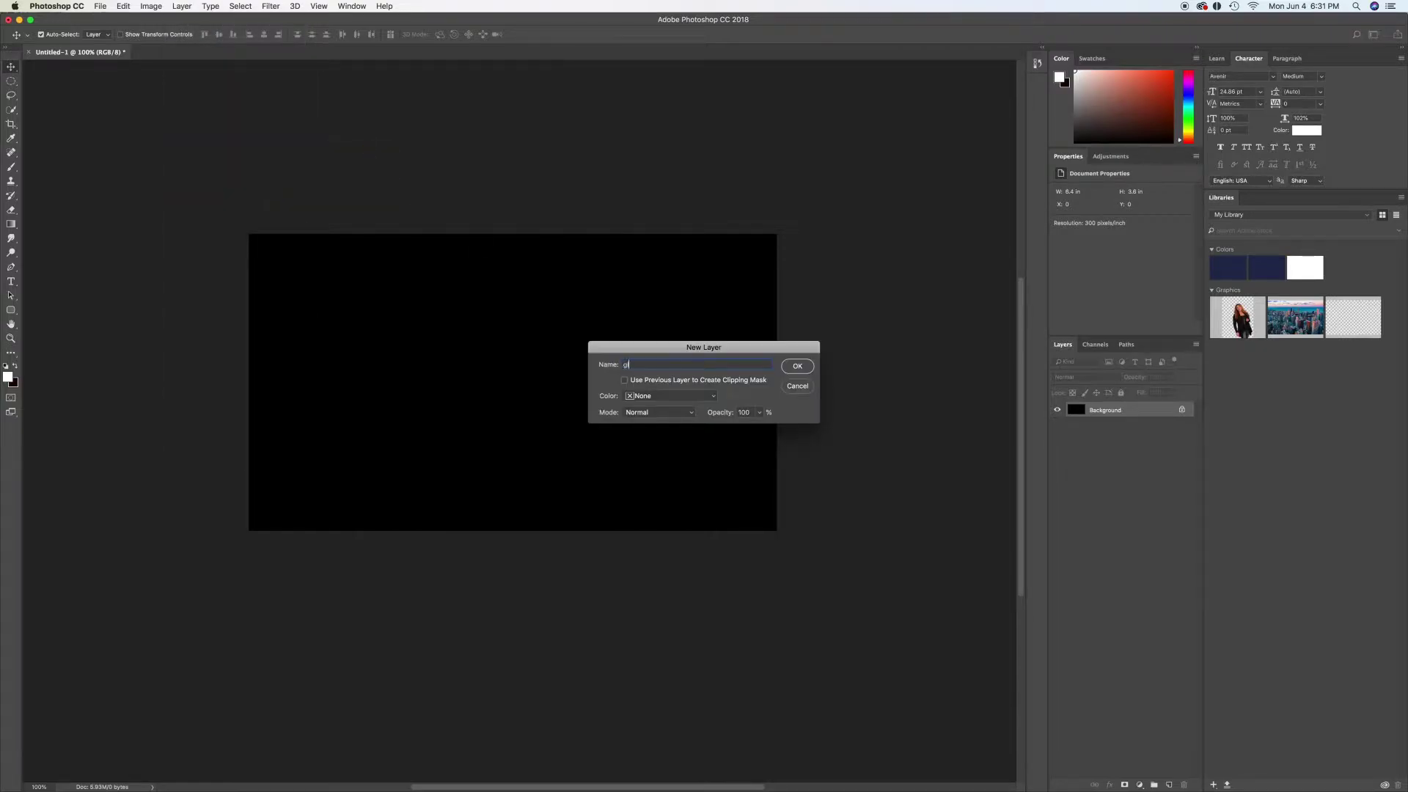
click(796, 365)
drag(1016, 189, 1016, 207)
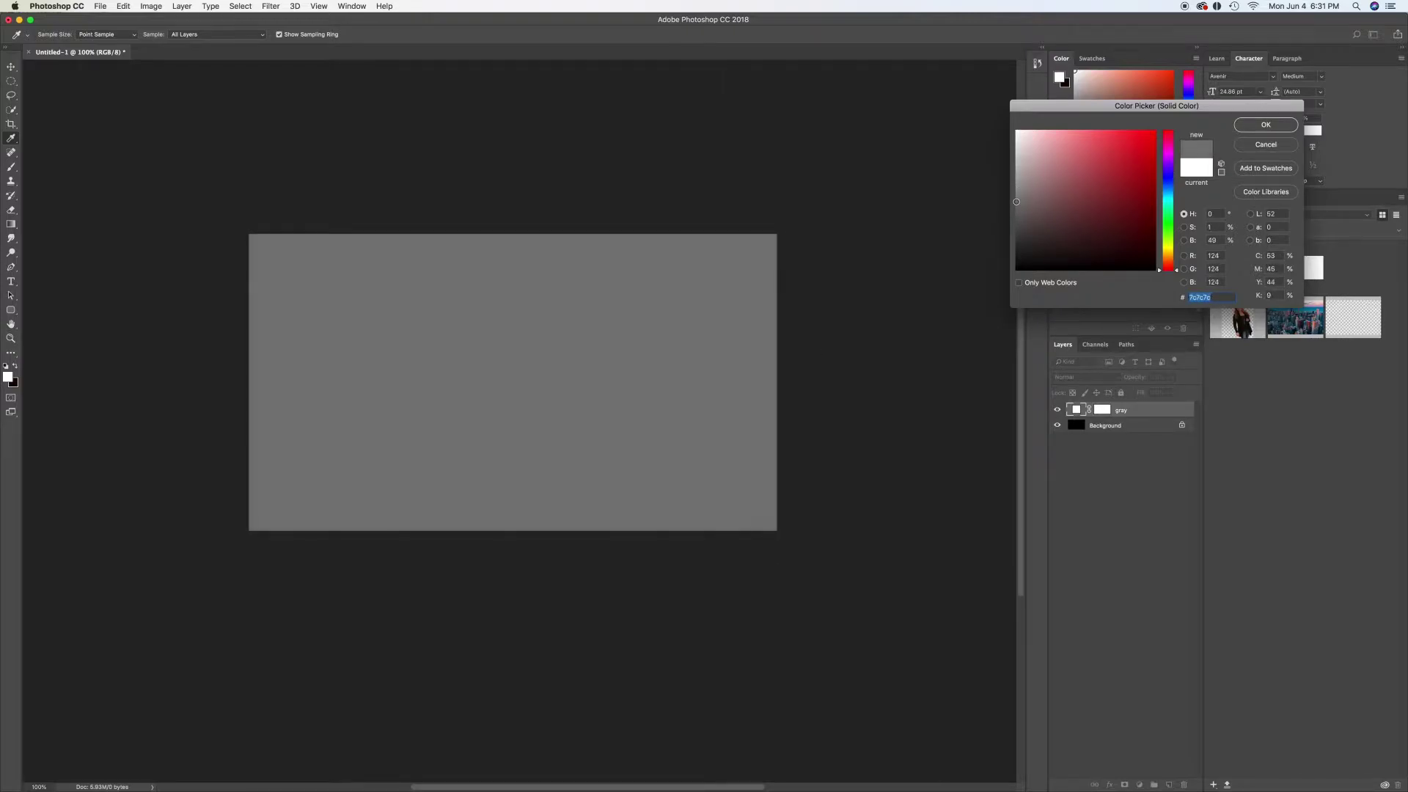
click(1251, 127)
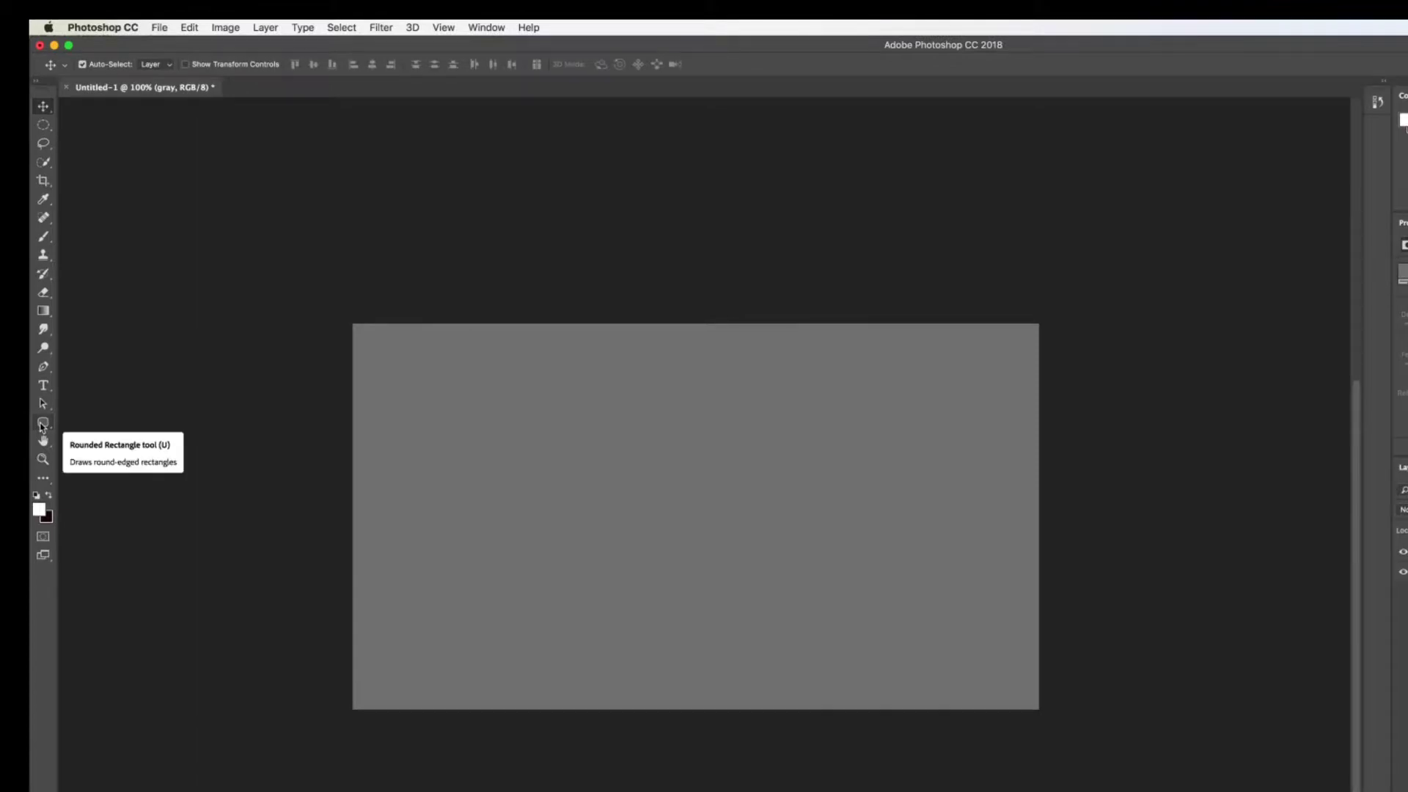
Draw a black rounded rectangle with a 200 px radius, about 1514 by 397 px, across the canvas centre, and deselect it
click(41, 426)
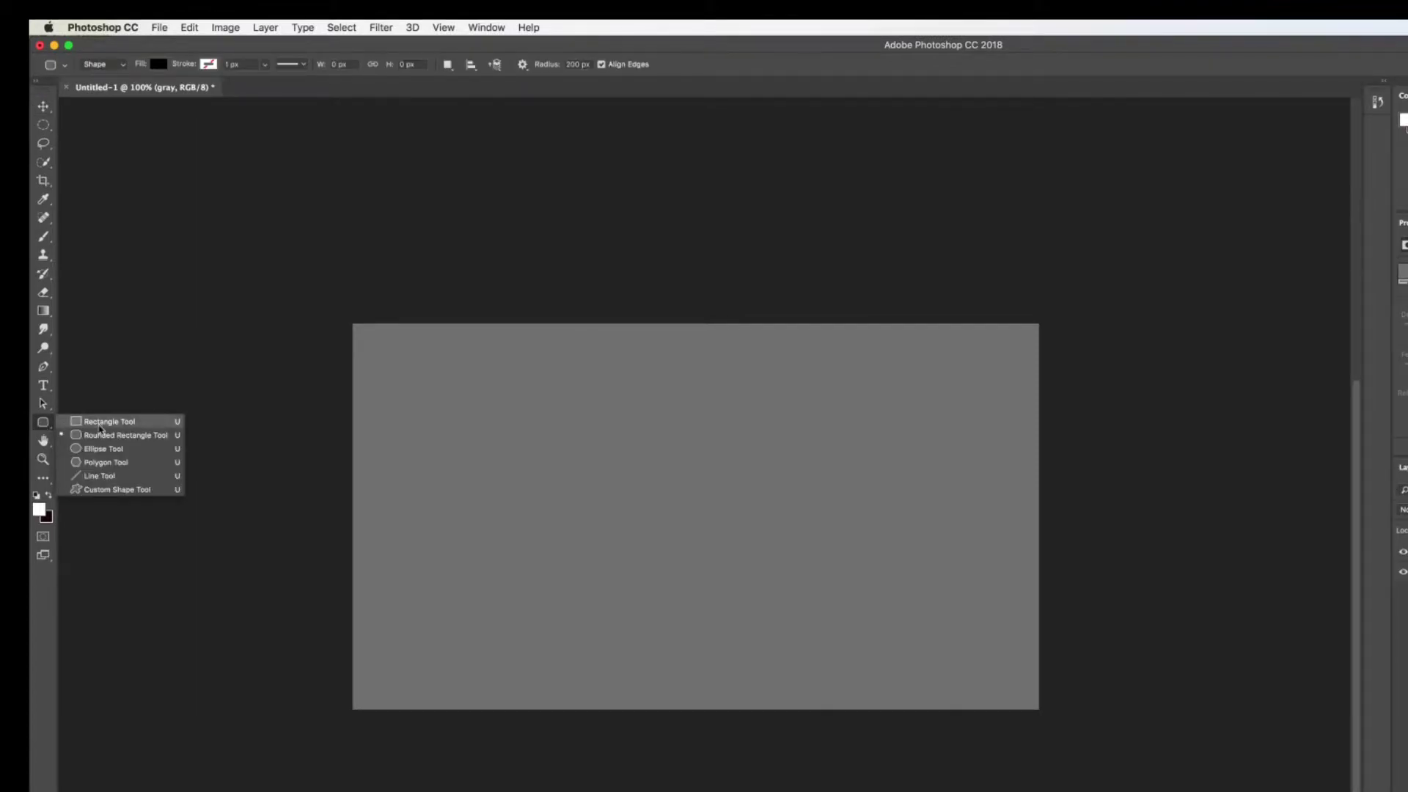
click(135, 438)
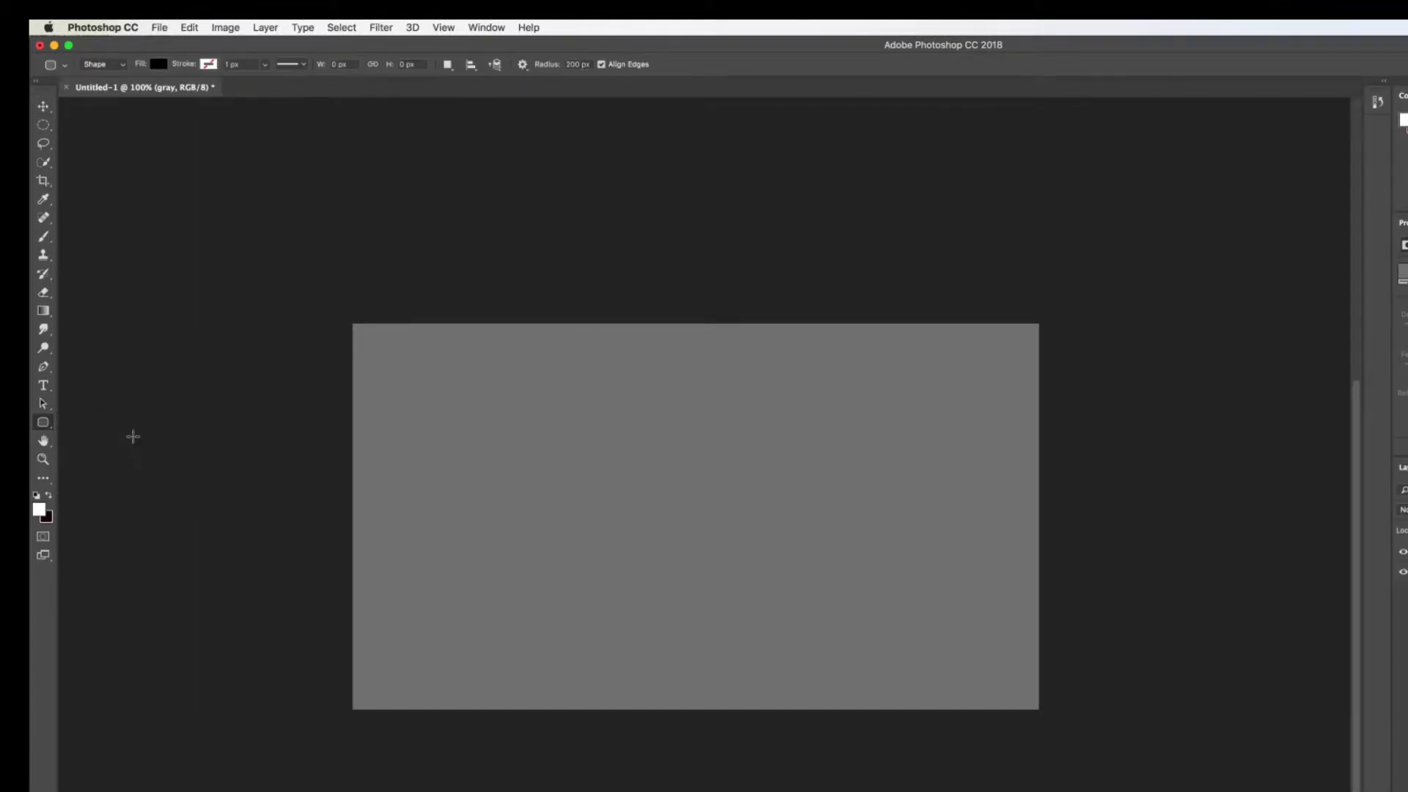
click(577, 64)
text(2)
drag(426, 445, 967, 587)
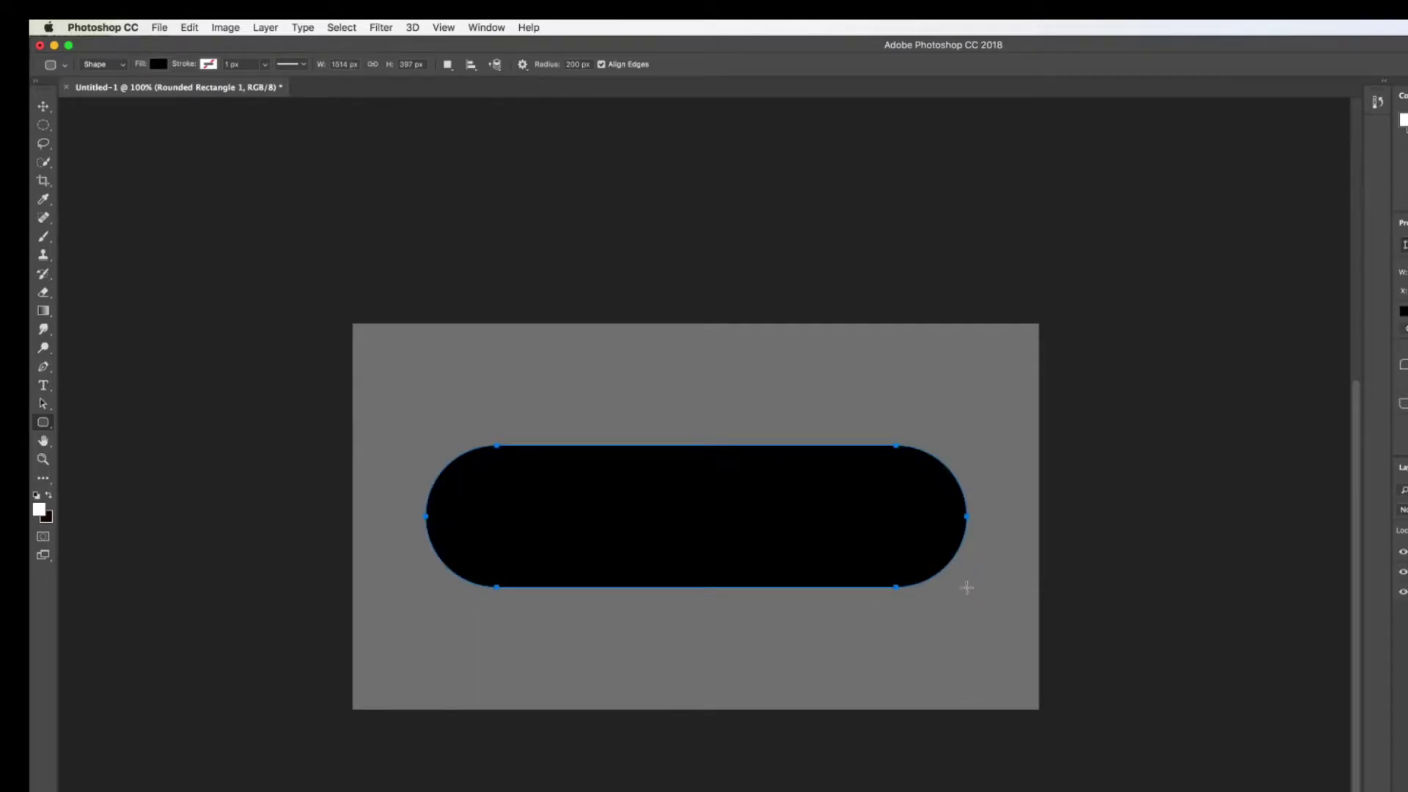
key(super+alt+a)
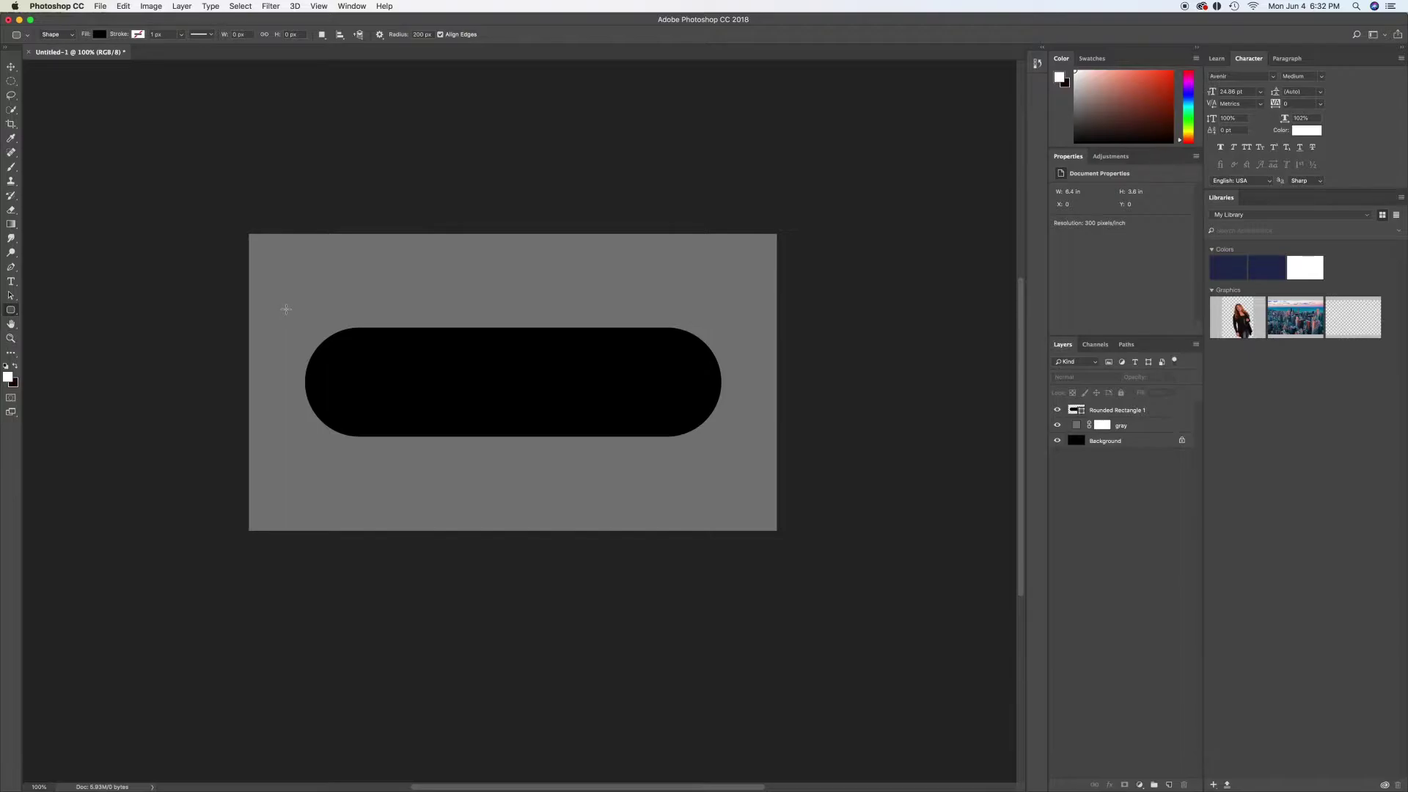
Draw a second rounded rectangle about 1747 by 179 px and centre it horizontally over the upper part of the first one
drag(286, 309, 766, 358)
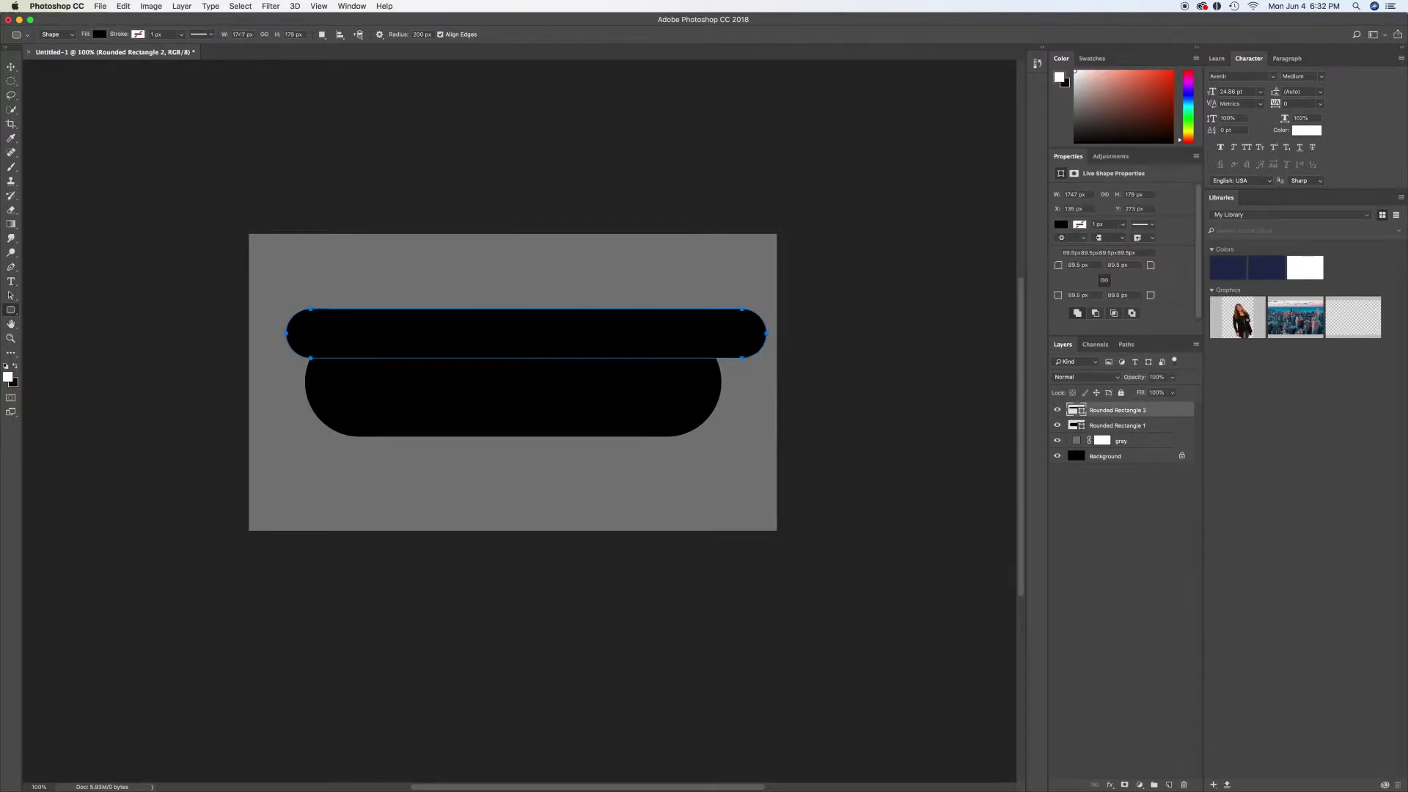
click(11, 66)
mouse_move(670, 324)
mouse_down()
mouse_move(657, 323)
mouse_move(657, 355)
mouse_move(660, 327)
mouse_up()
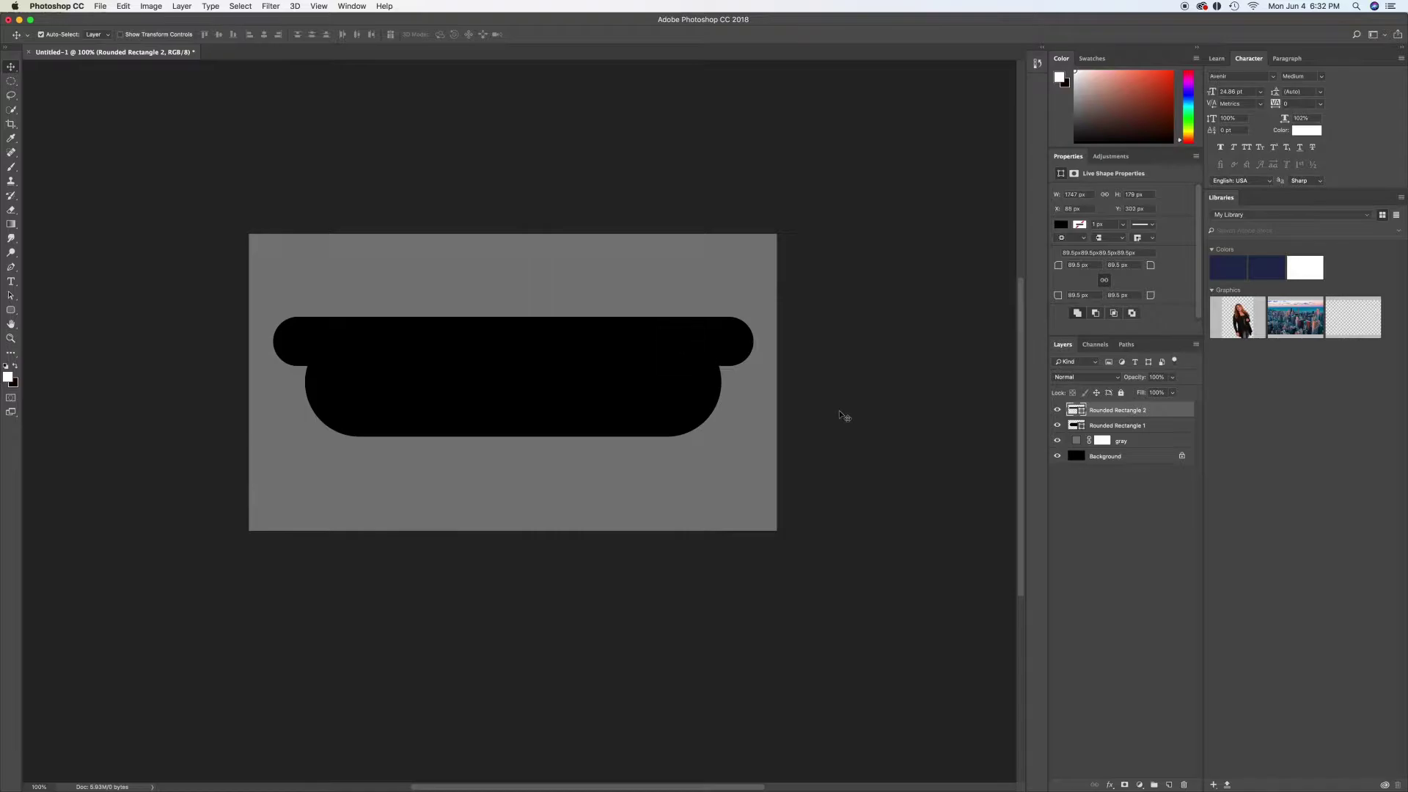
click(1120, 485)
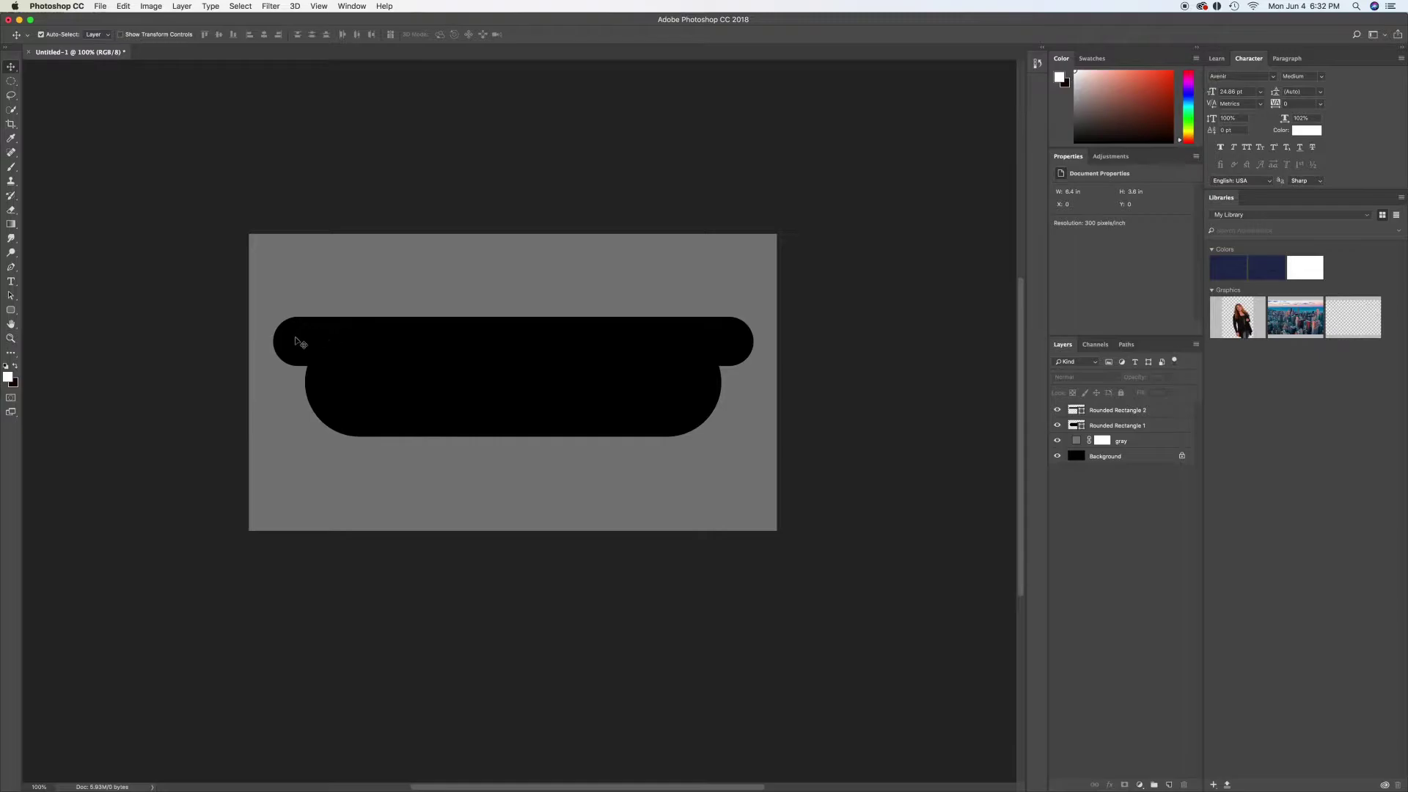
Rename the long thin shape's layer "weiner" and the larger shape's layer "bun"
click(1110, 411)
double_click(1109, 411)
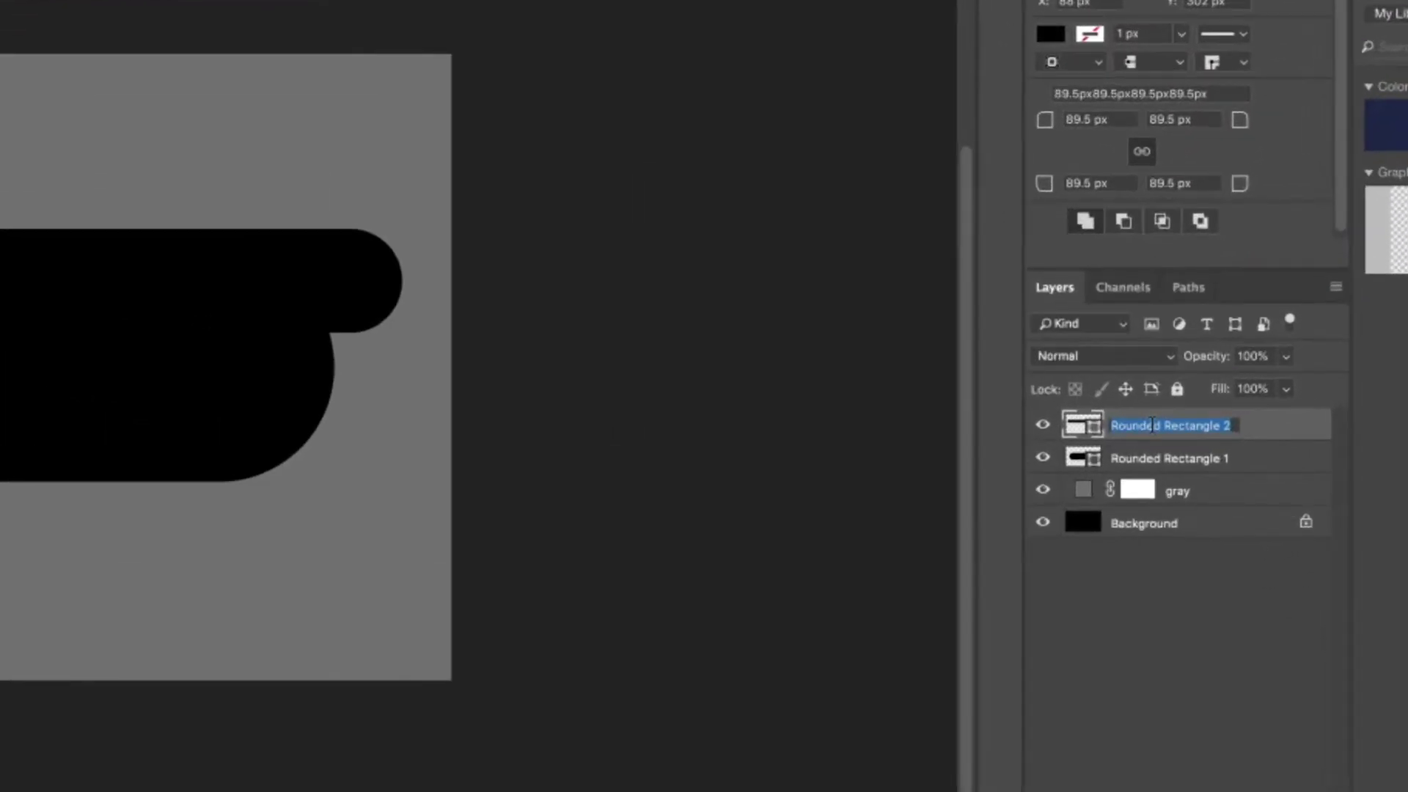
text(weiner)
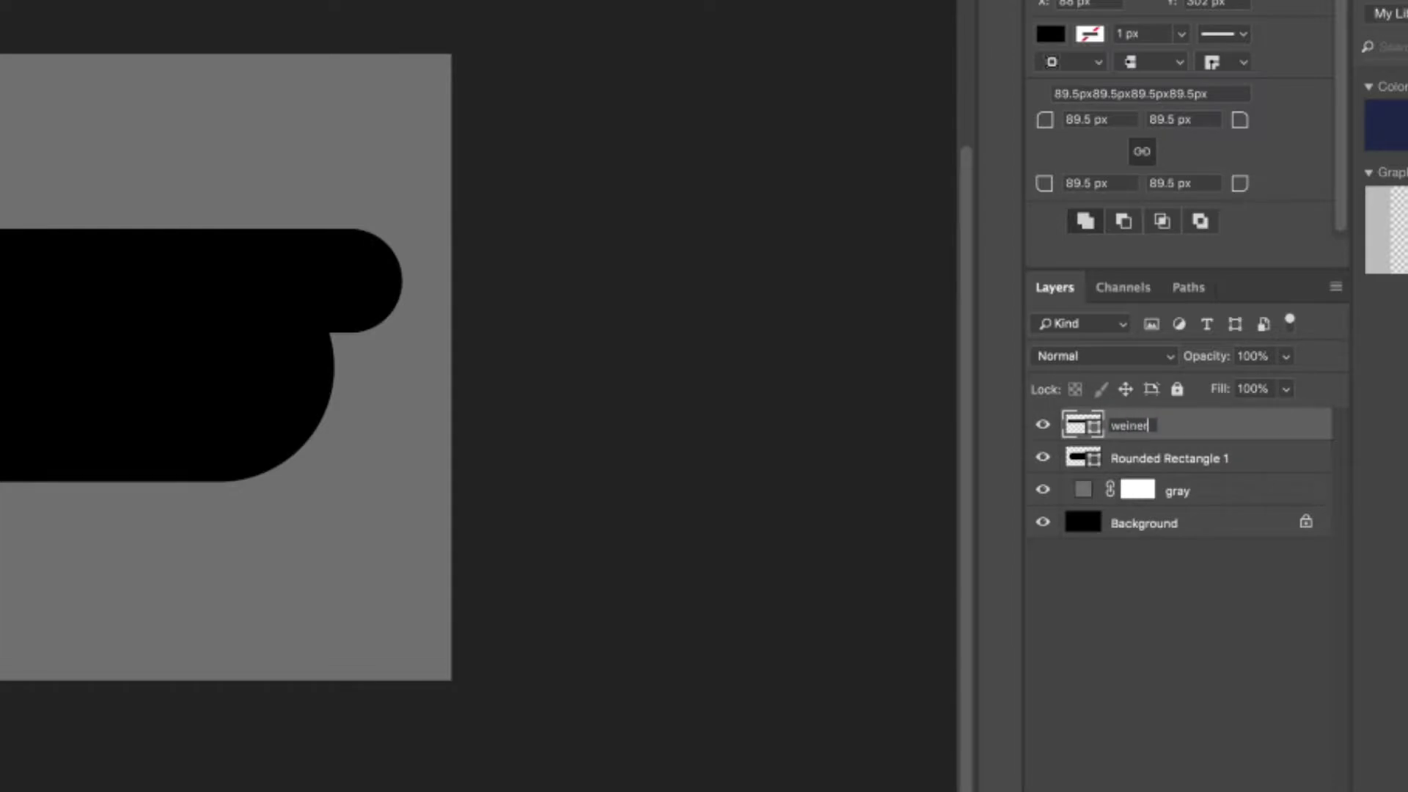
double_click(1153, 456)
text(bun)
key(Return)
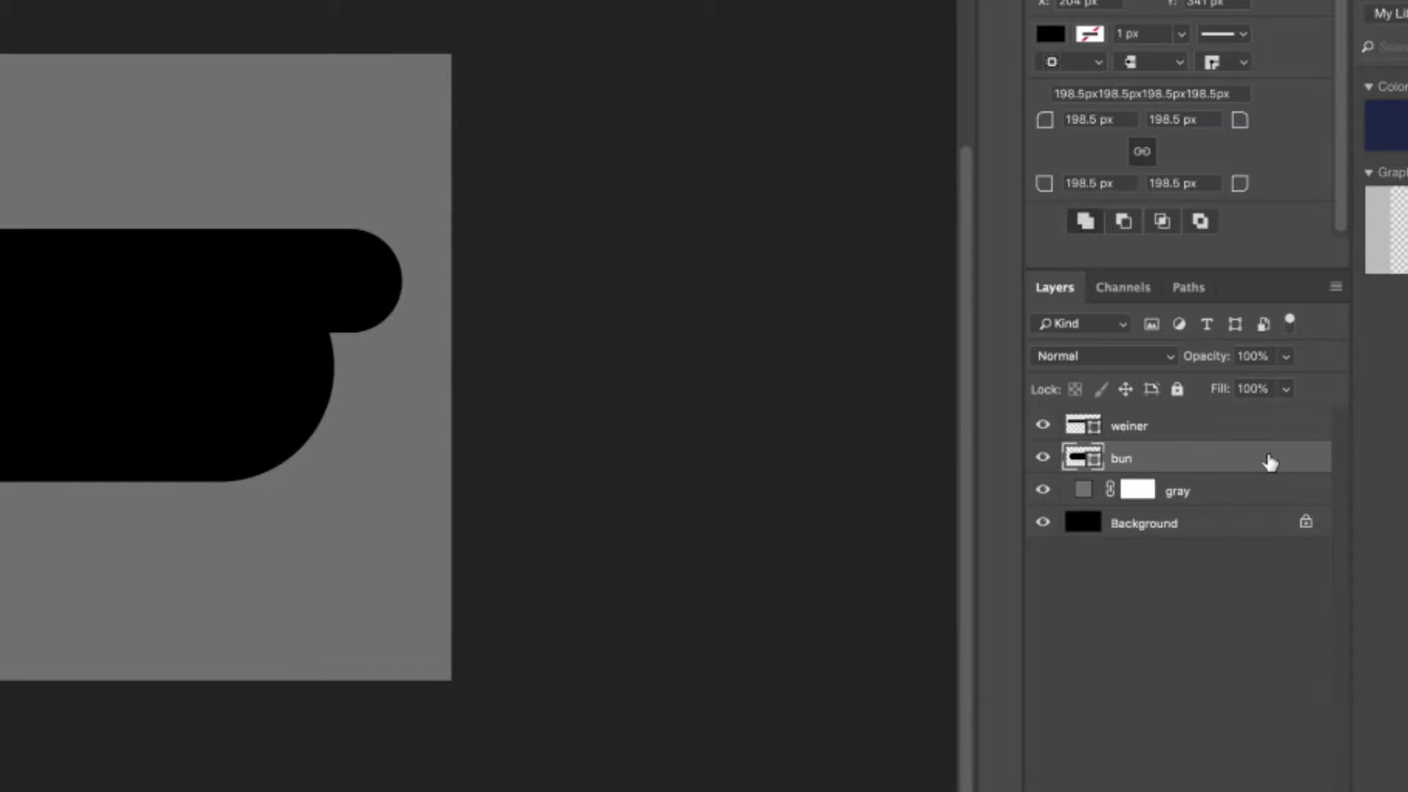
Apply a 16 px outside stroke in white (ffffff) to the bun layer as a layer style
double_click(1268, 455)
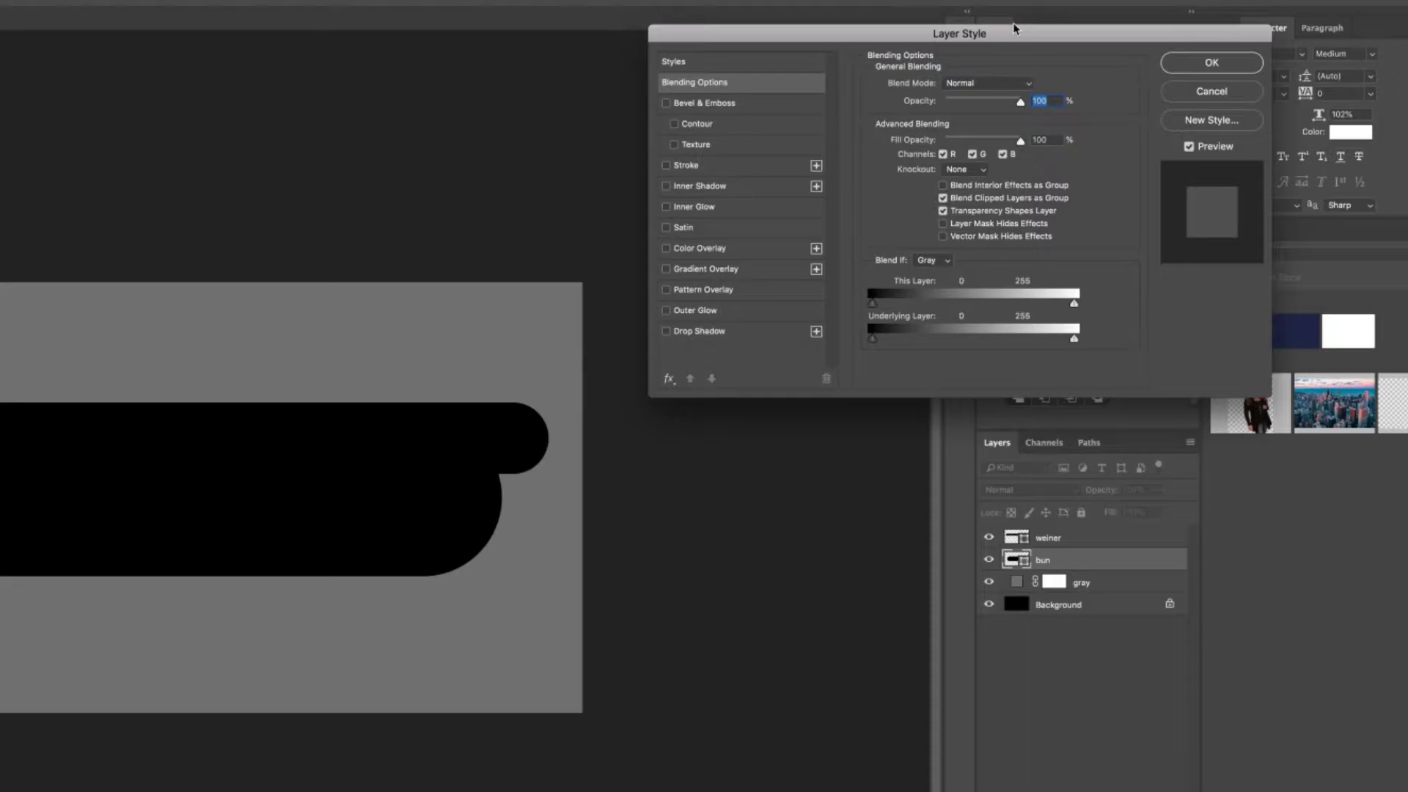
click(666, 166)
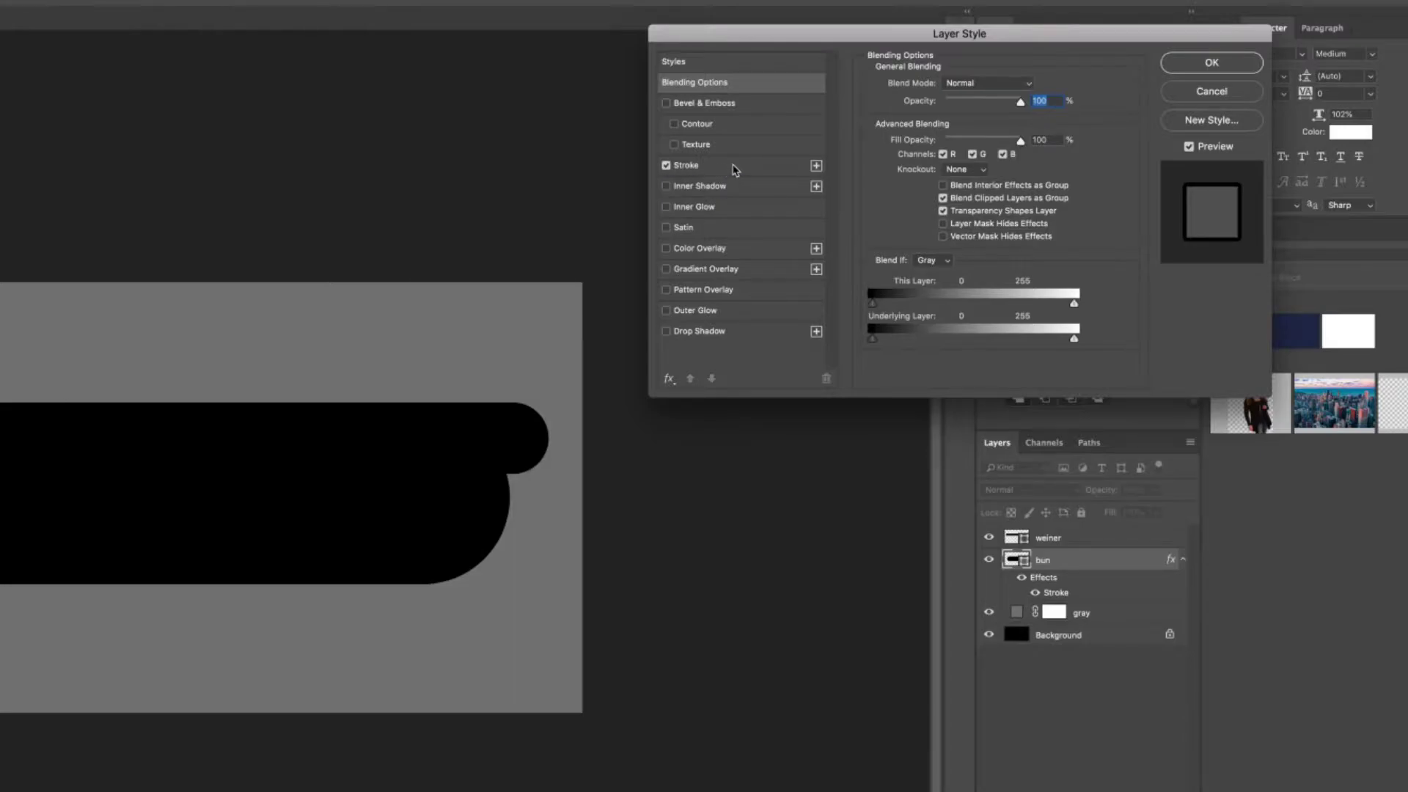
click(737, 173)
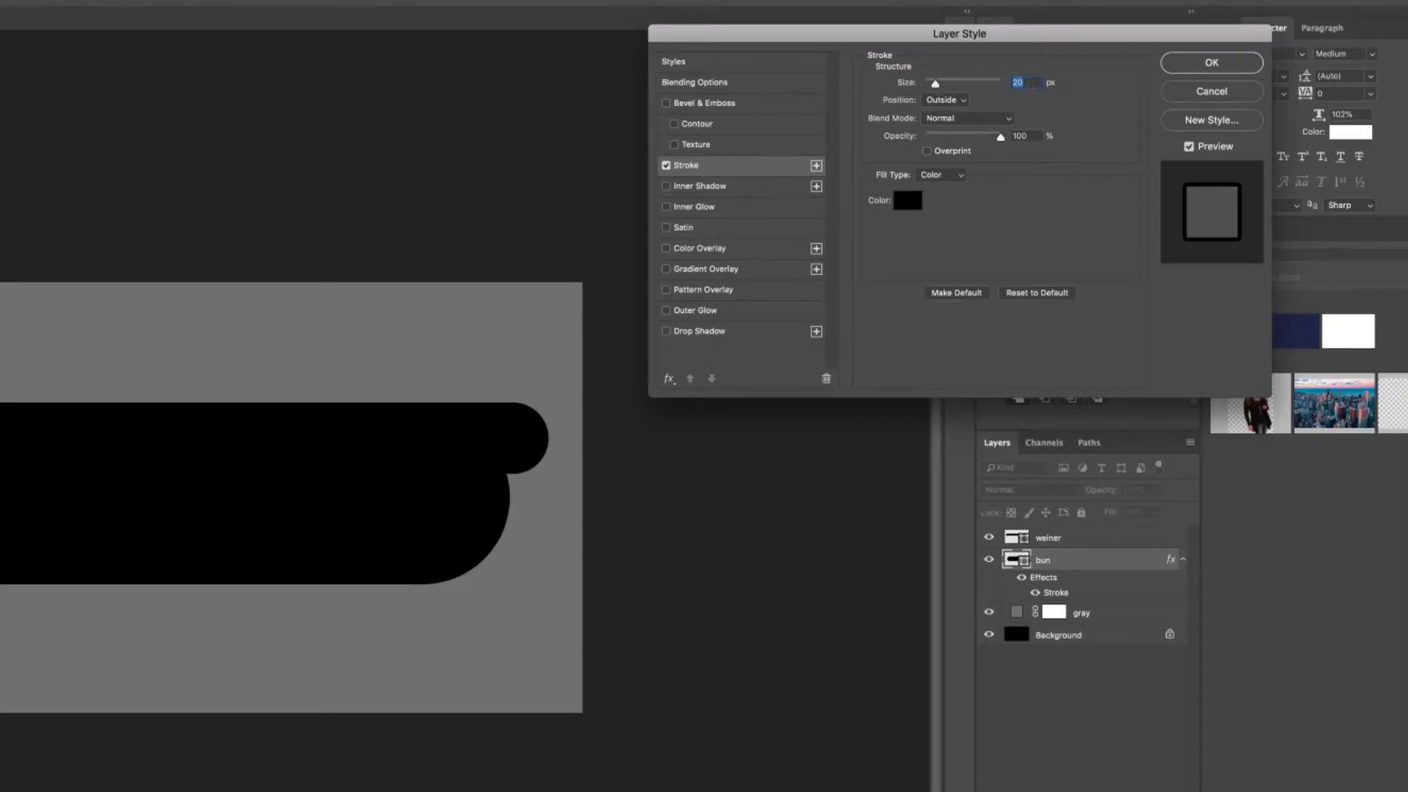
text(18)
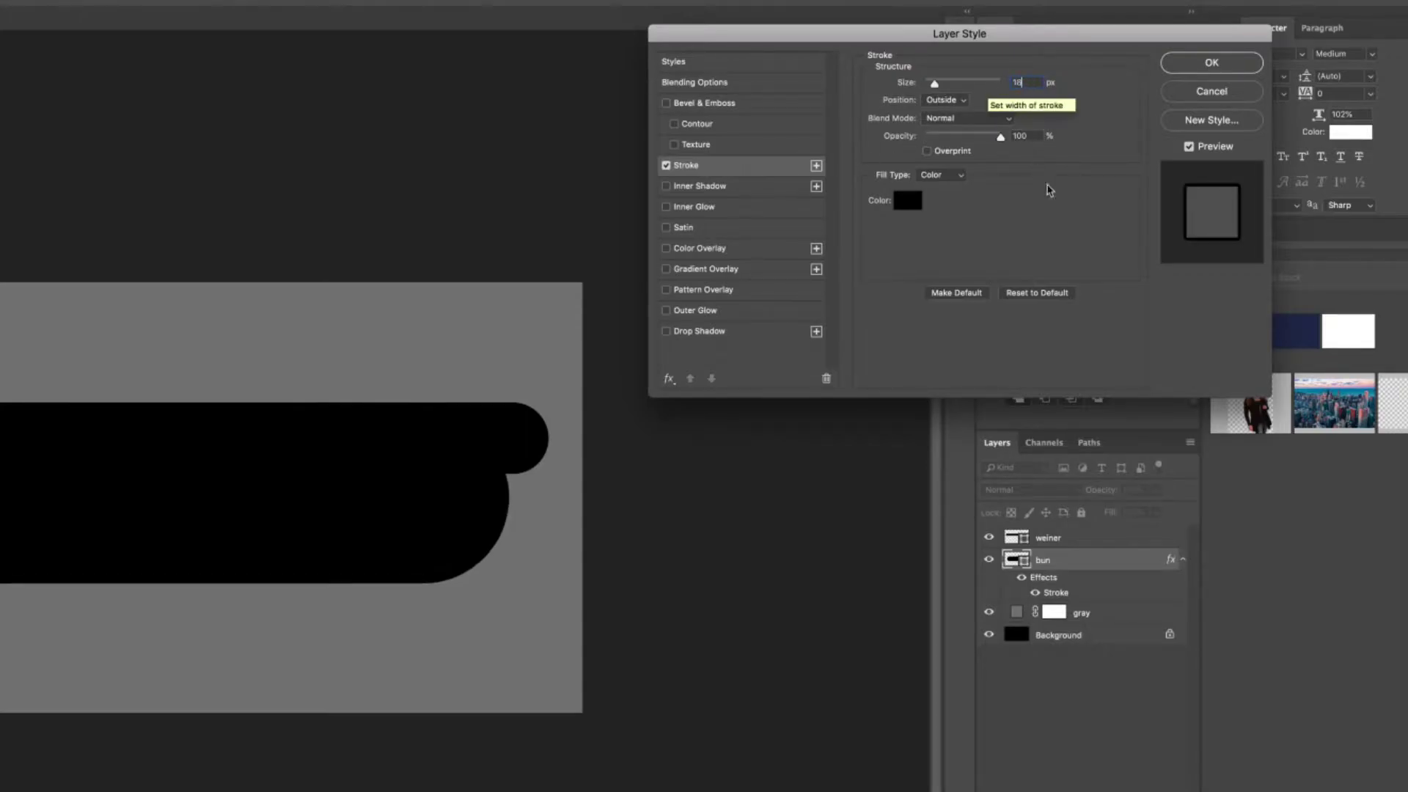
click(909, 202)
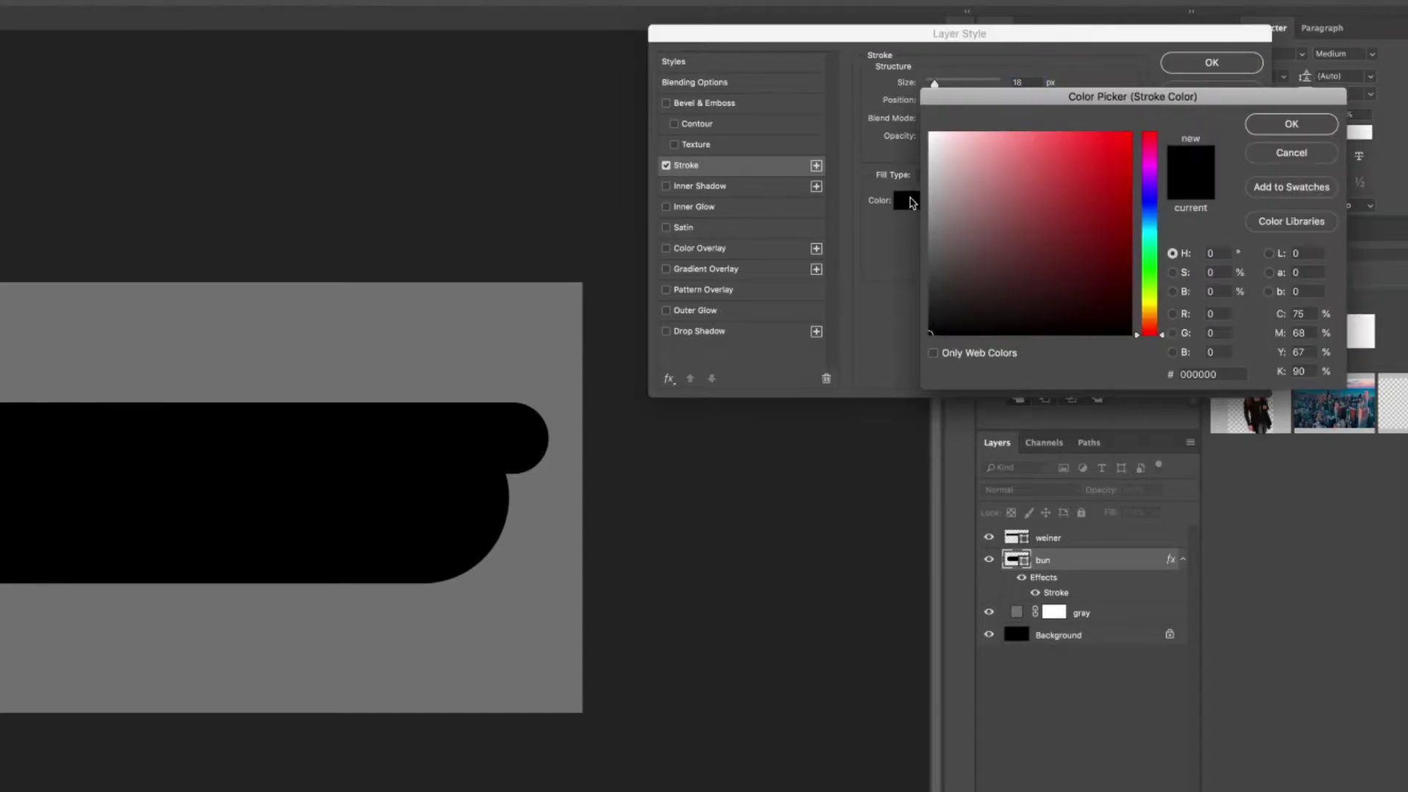
drag(935, 192, 920, 117)
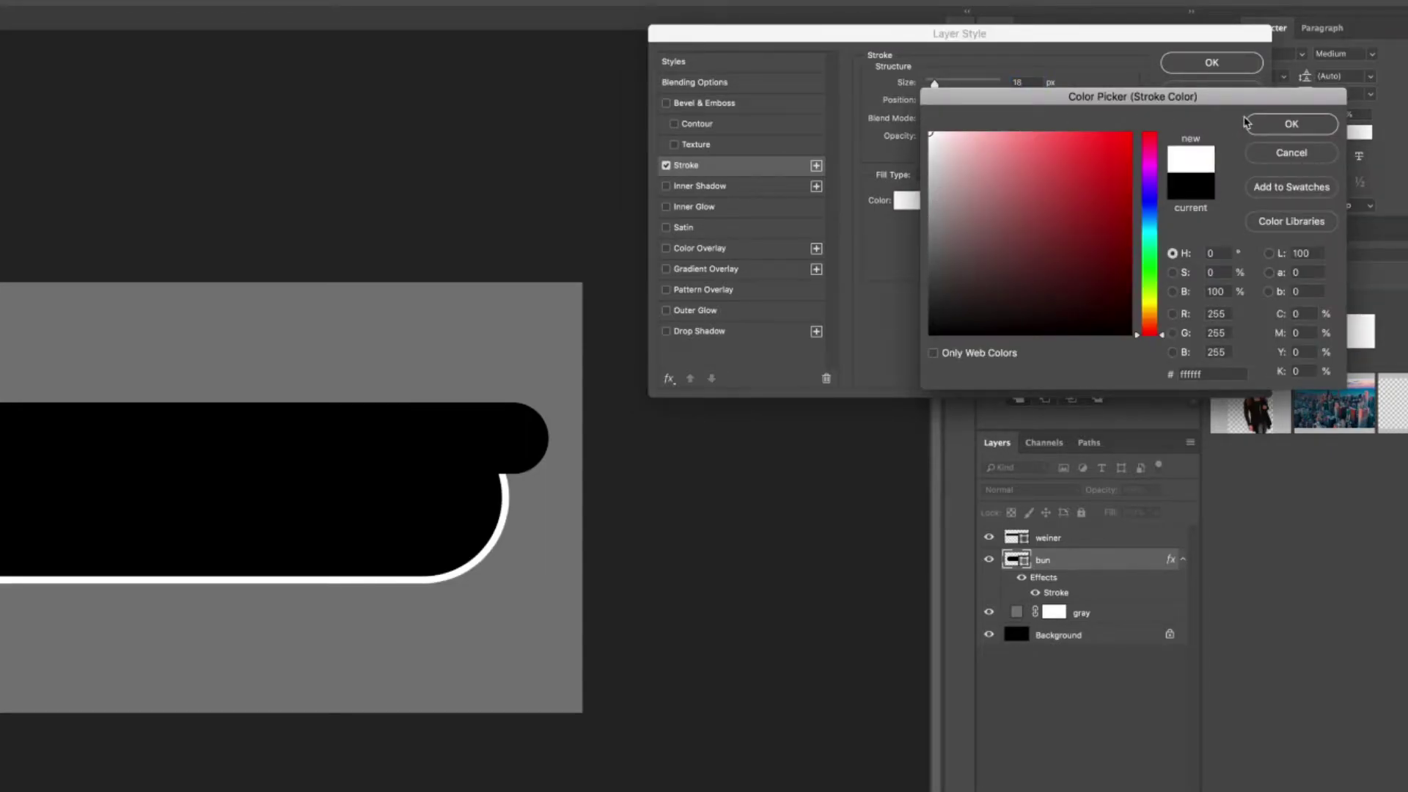
click(1268, 129)
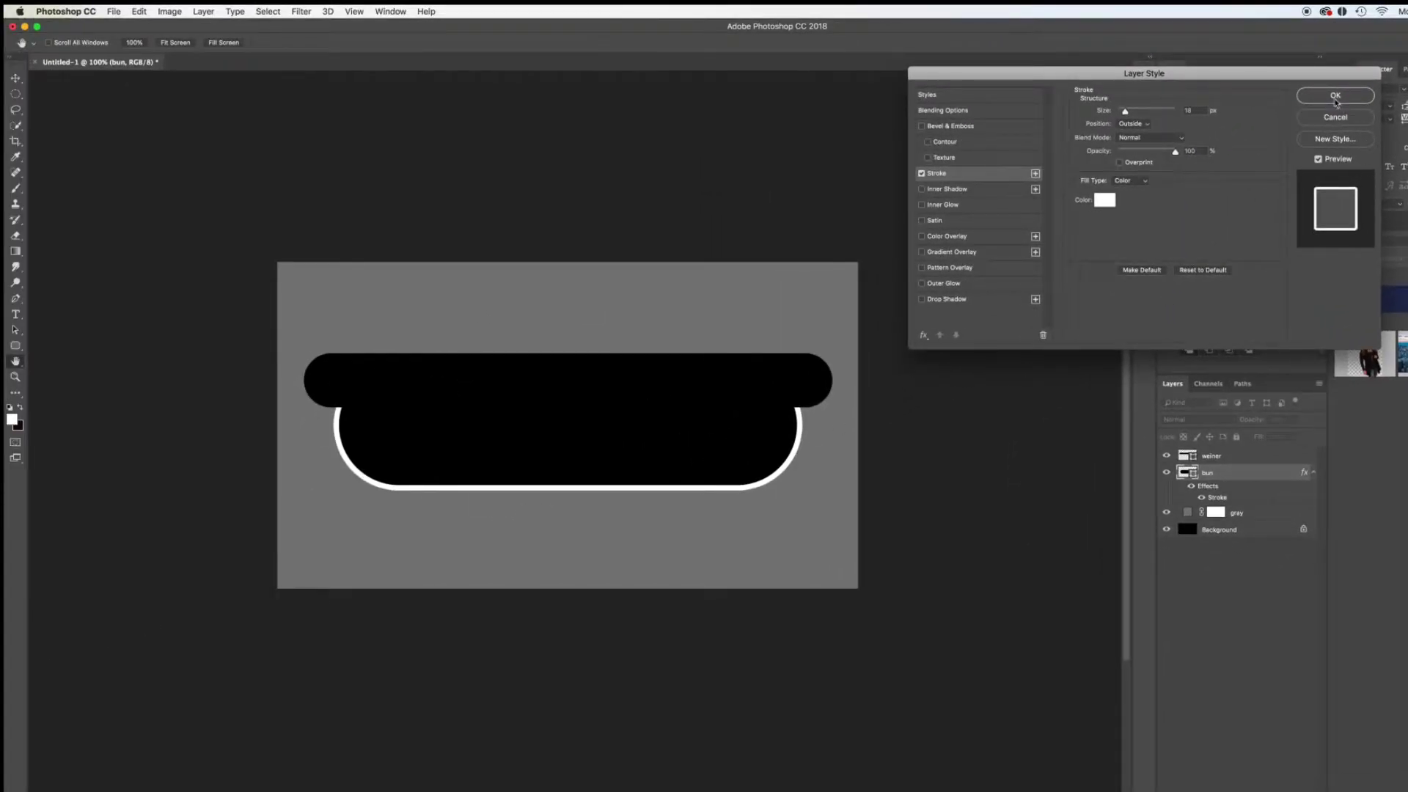
click(1335, 96)
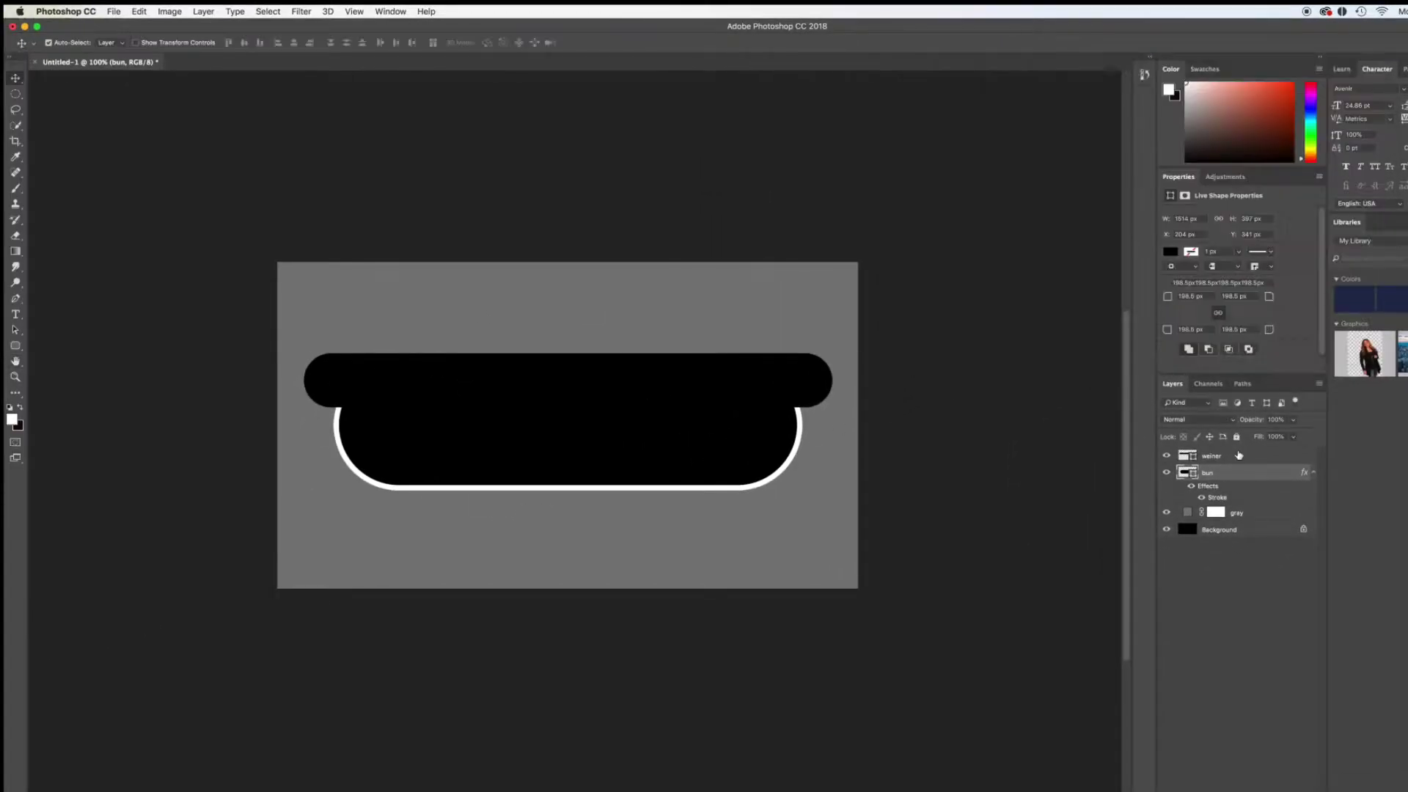
Hide the weiner layer to inspect the bun's full outline, then select it and show it again
click(1166, 456)
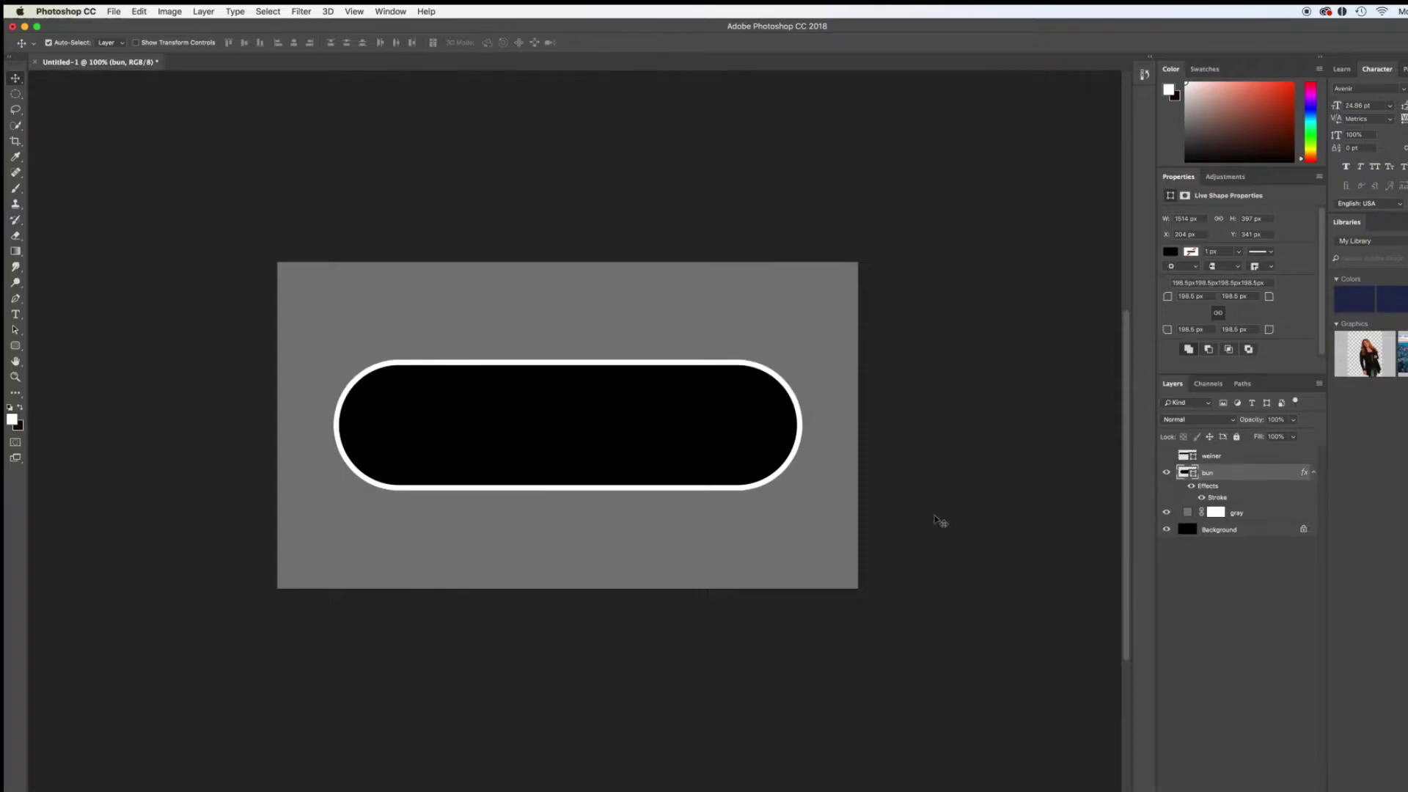
click(1258, 455)
click(1166, 456)
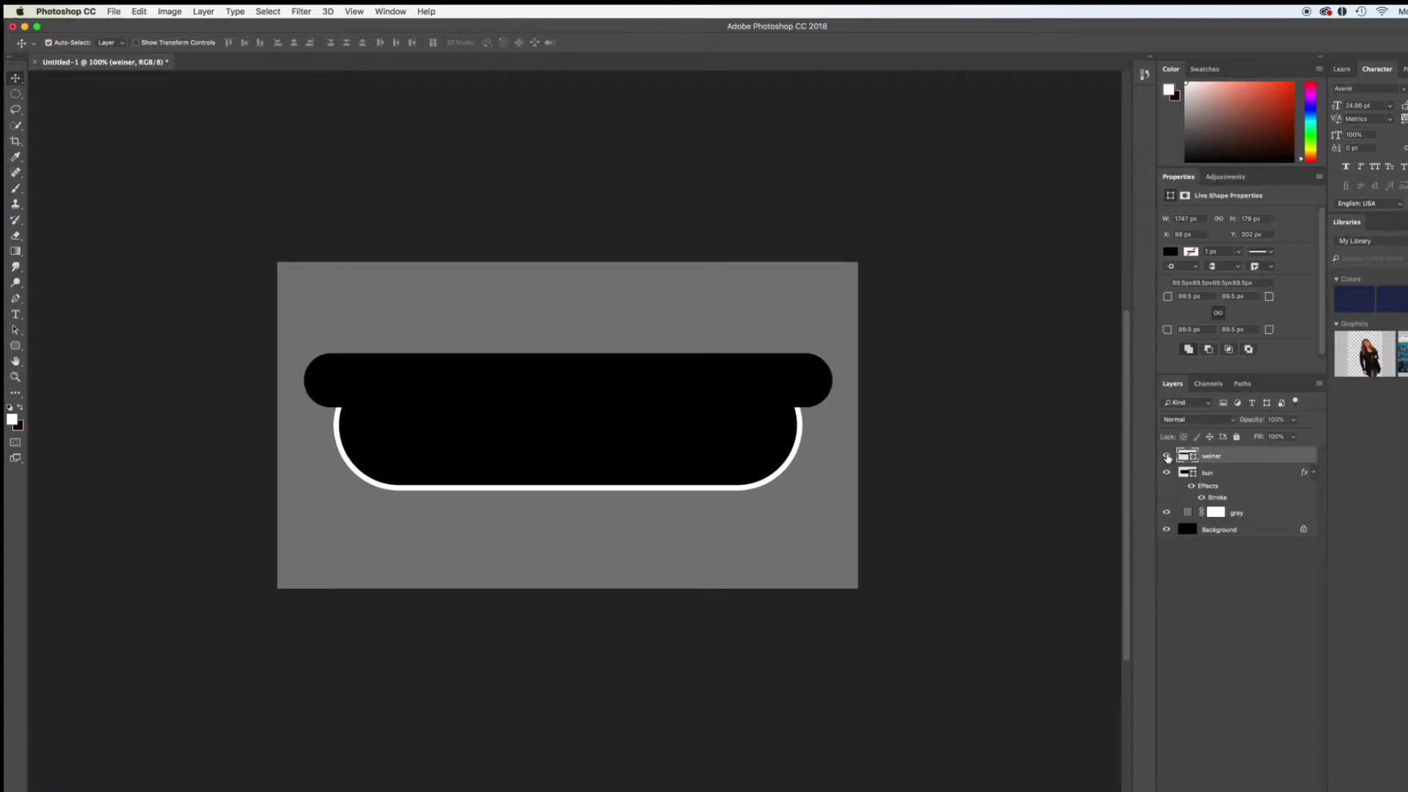
Add the same white outside stroke as the bun's to the weiner layer as a layer style
double_click(1262, 458)
drag(1138, 78, 1087, 87)
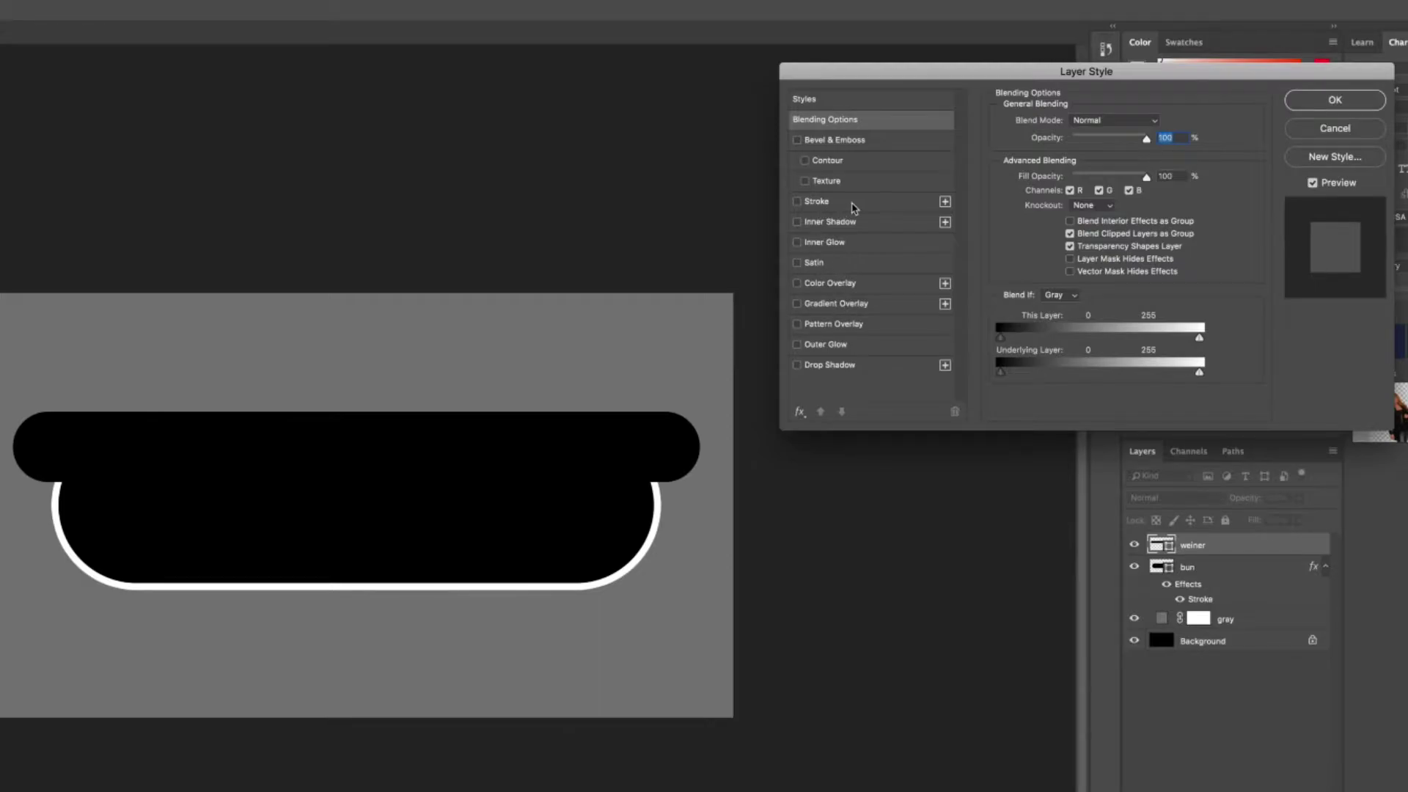
click(796, 202)
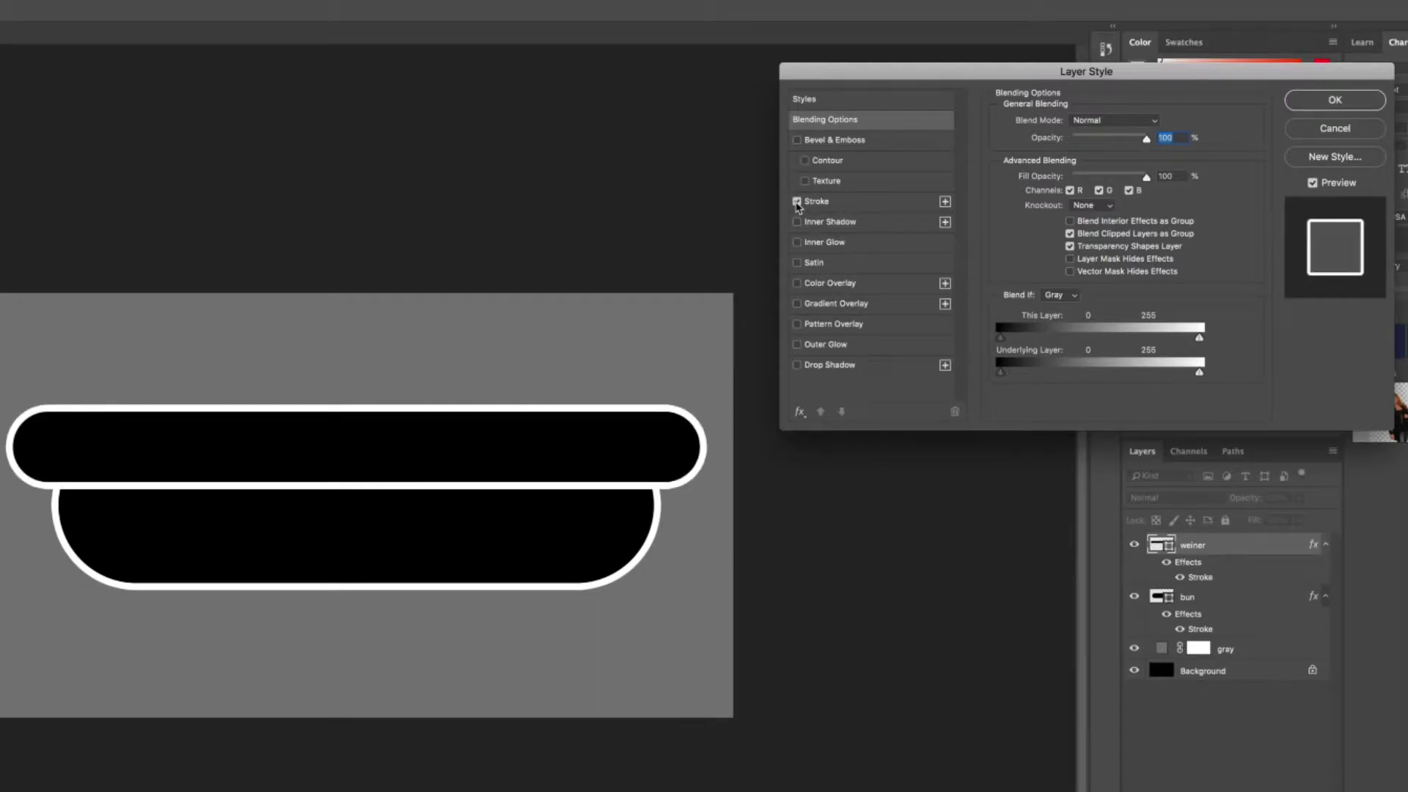
click(874, 207)
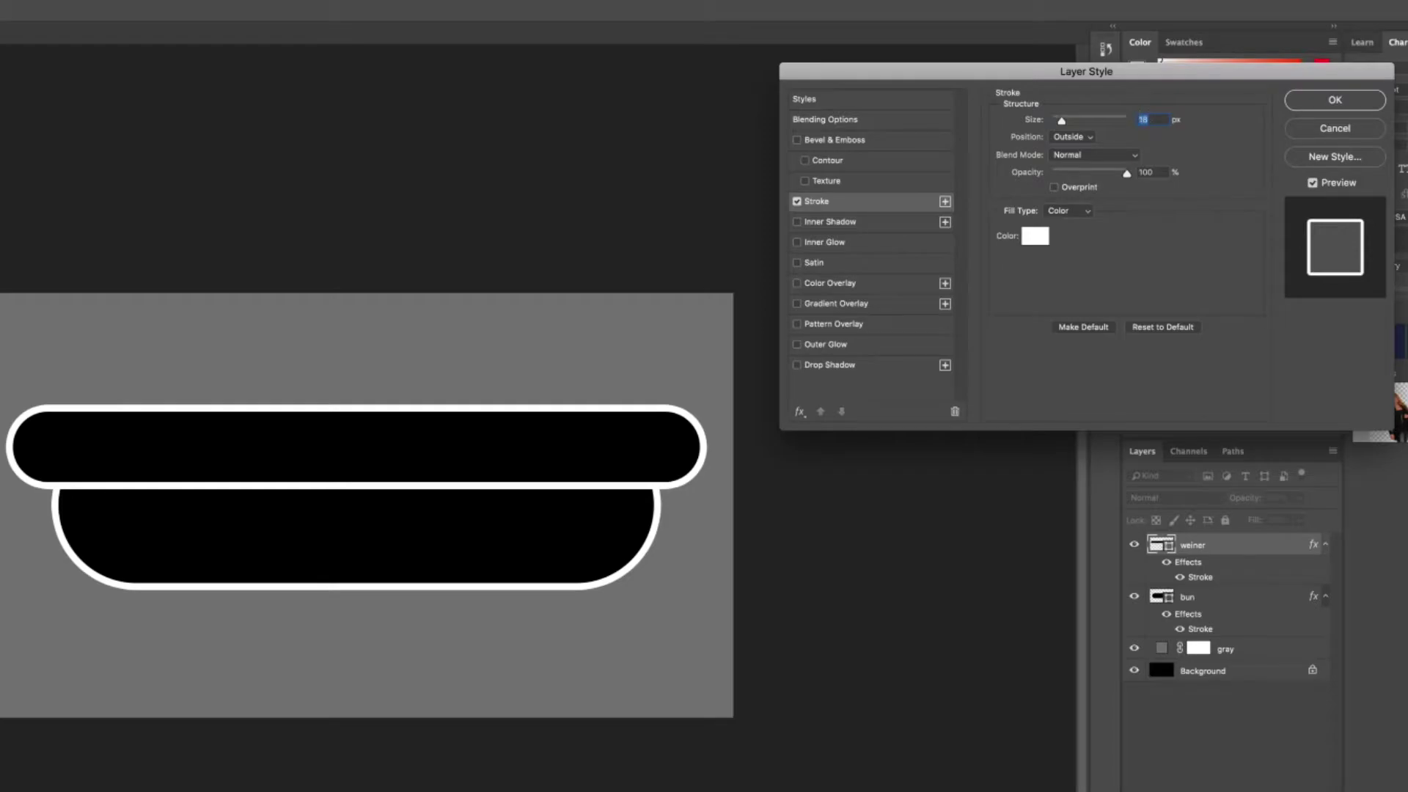
click(1335, 100)
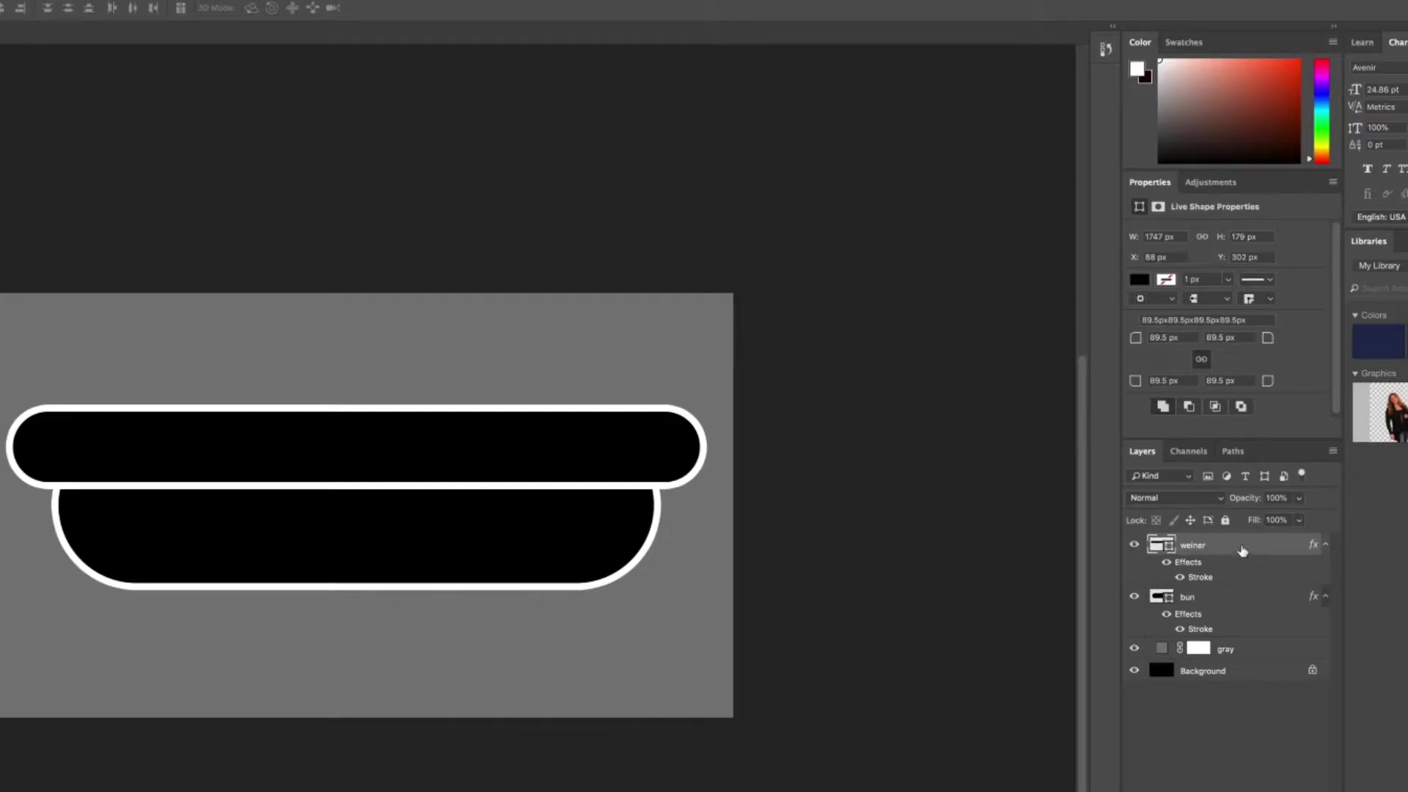
Place the weiner layer beneath the bun layer and raise its shape about 31 px
drag(1240, 547, 1237, 632)
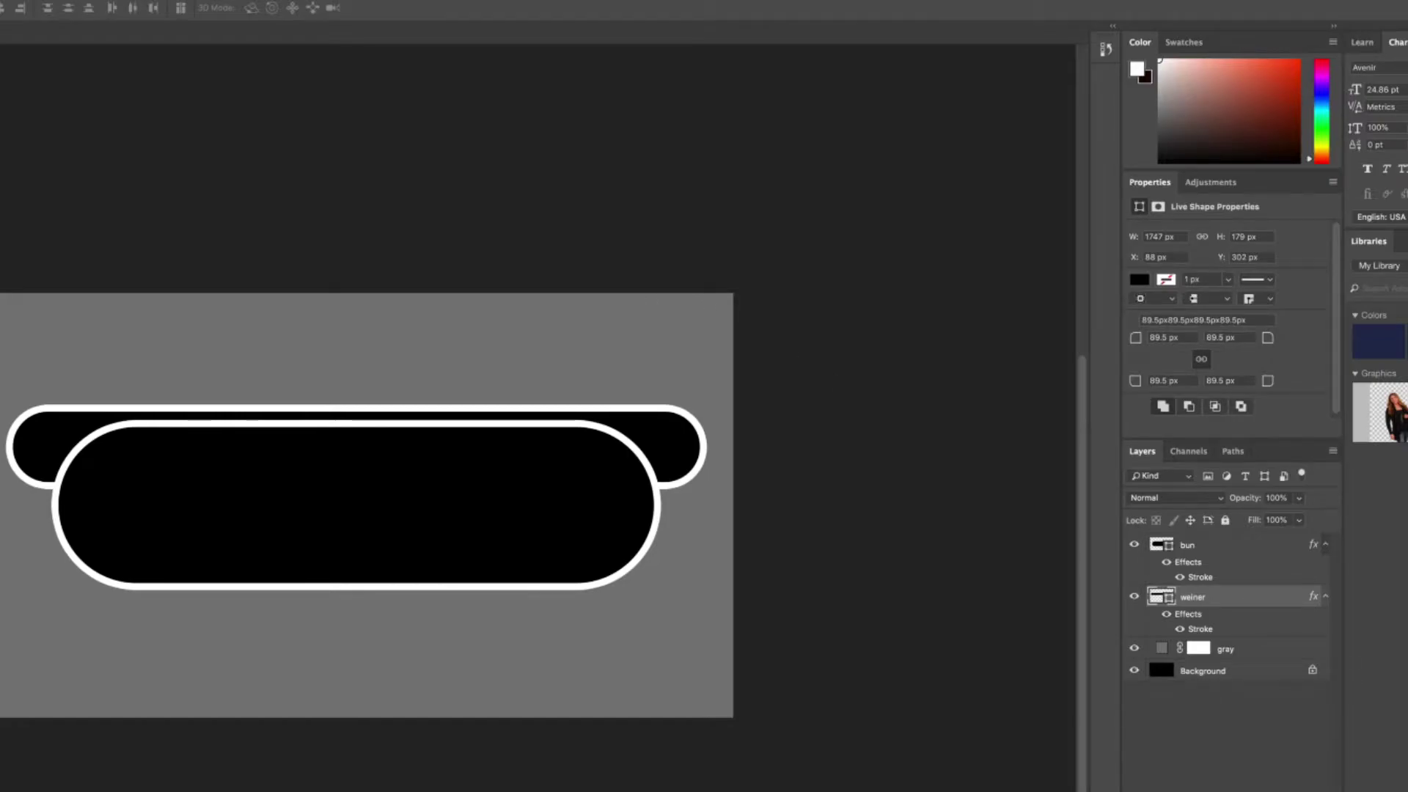
drag(651, 443, 647, 418)
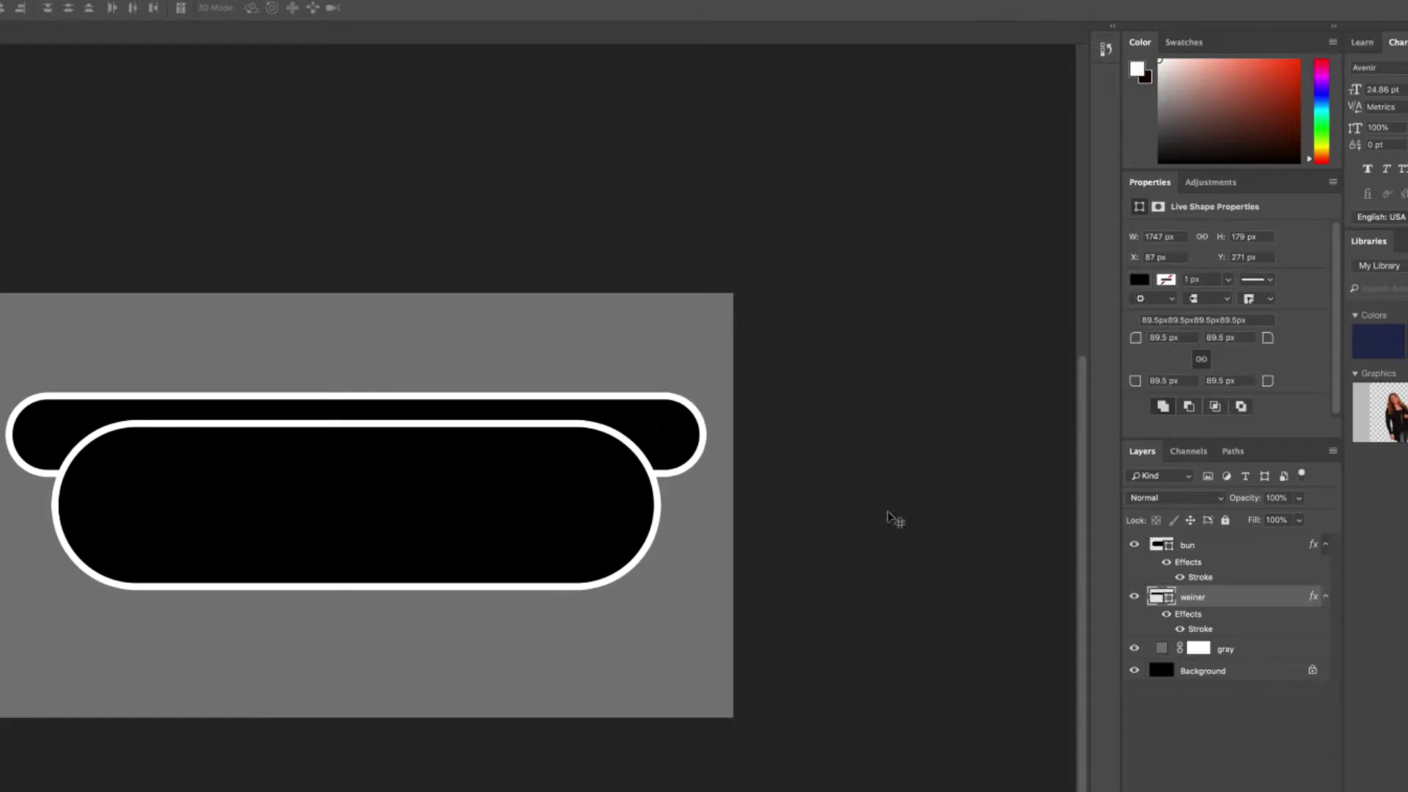
Move the bun and weiner shapes down together by about 109 px, and deselect the layers
shift+click(1206, 546)
drag(365, 485, 365, 528)
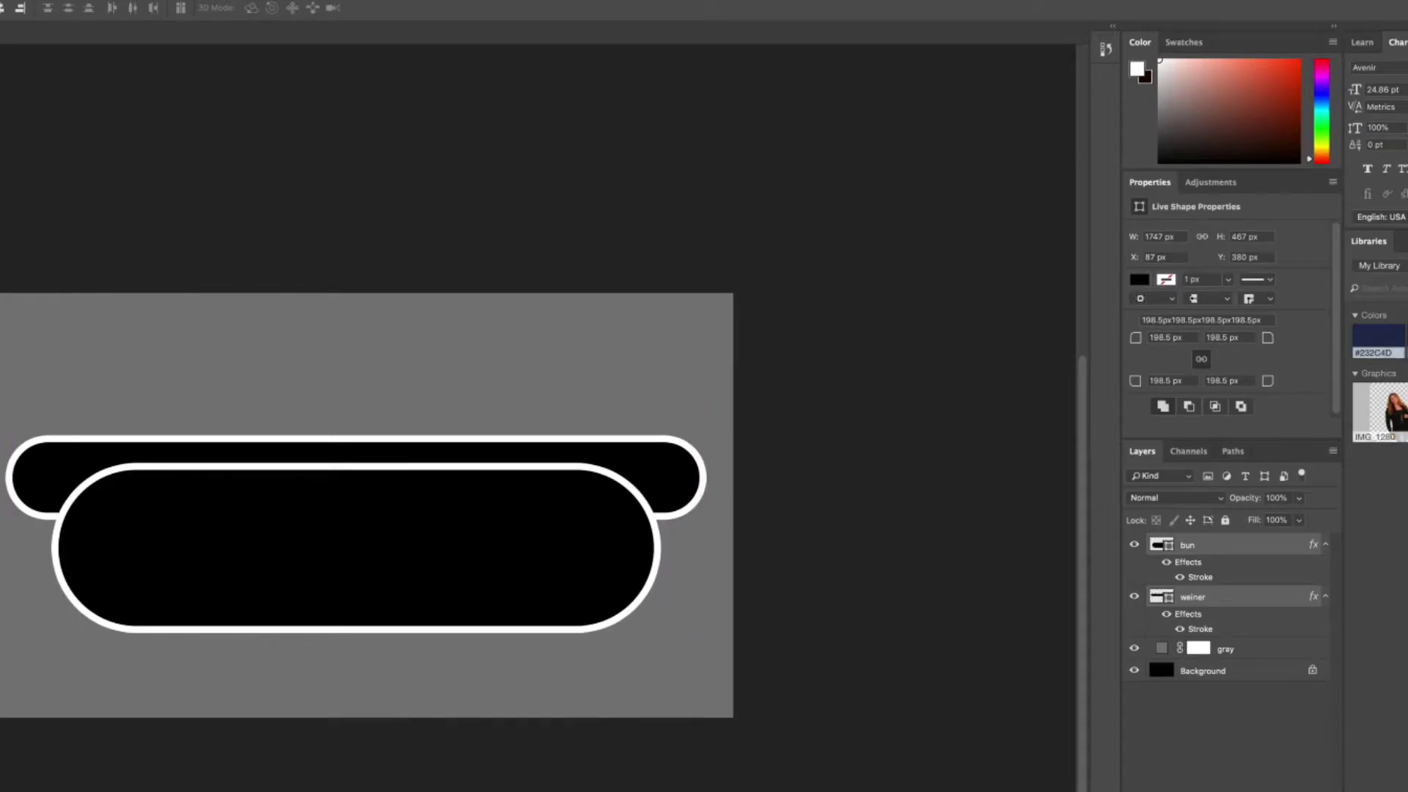
click(1309, 768)
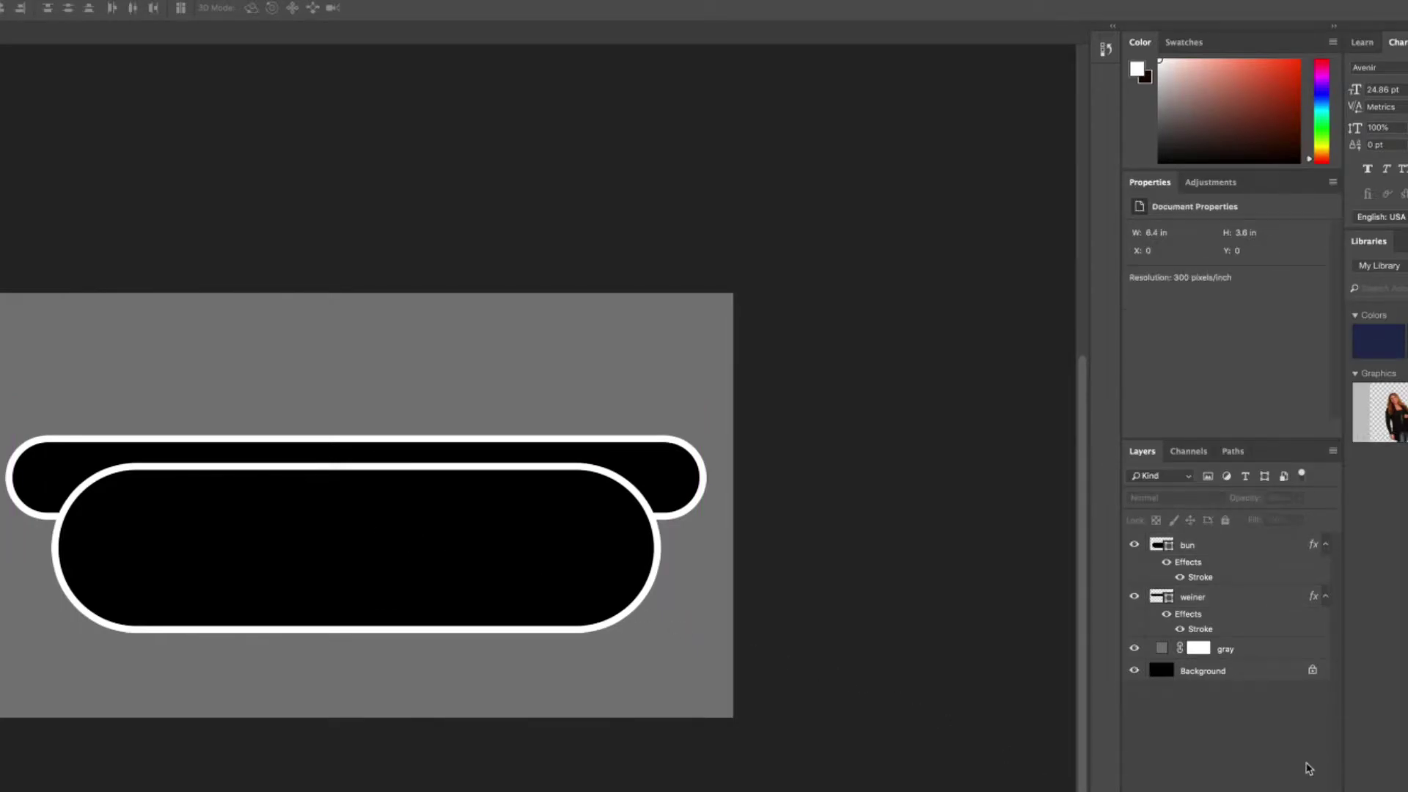
Rasterize the bun and weiner shape layers together, keeping their stroke effects editable
click(1229, 600)
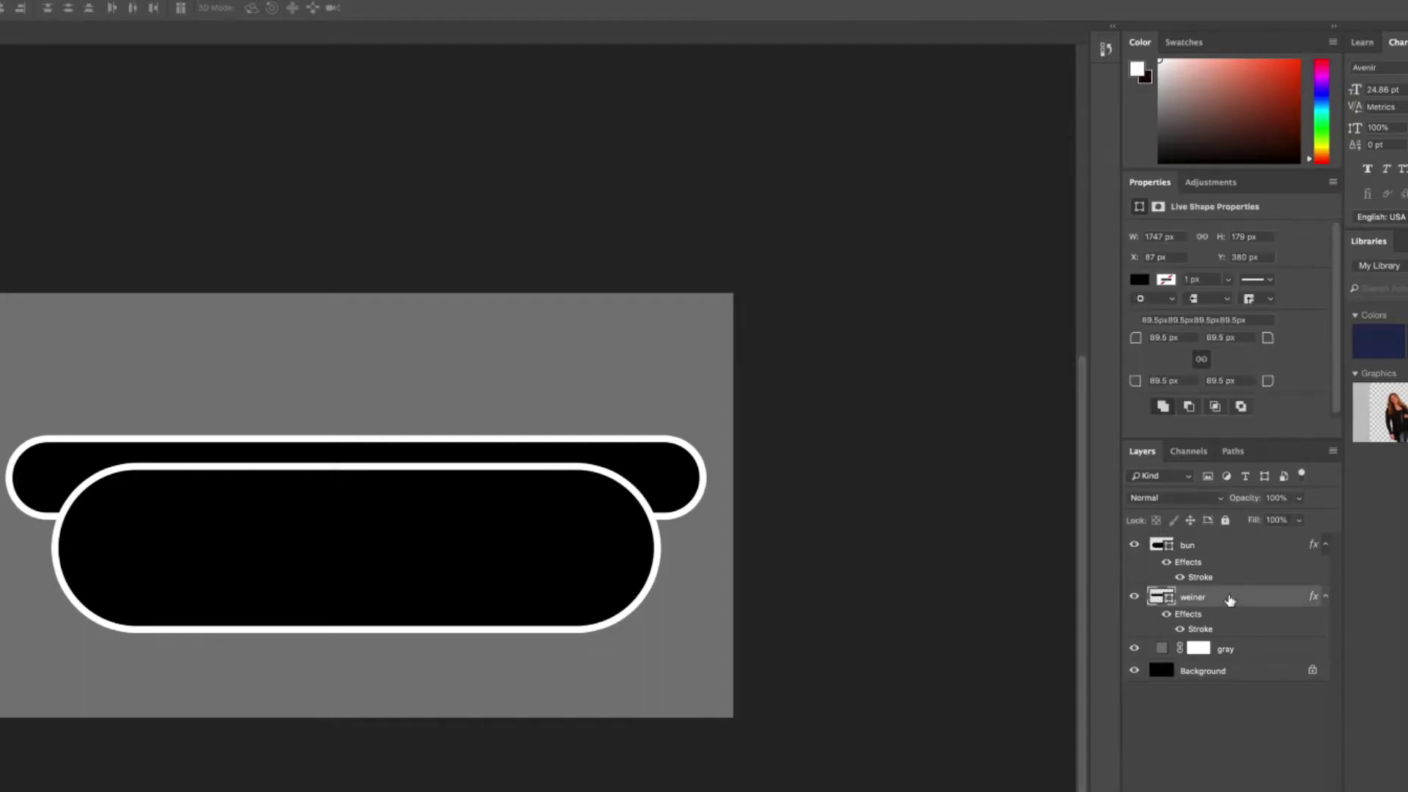
shift+click(1232, 555)
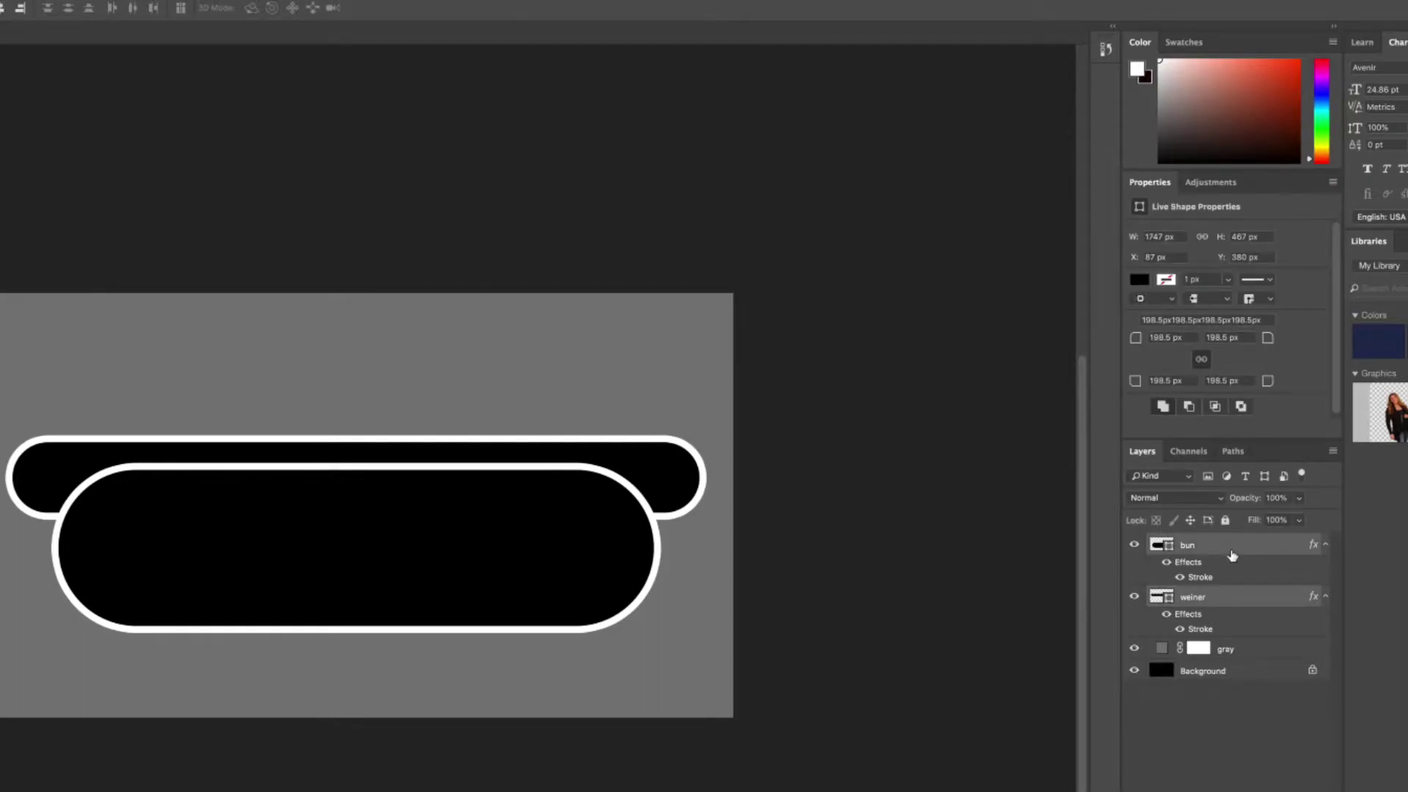
right_click(1232, 556)
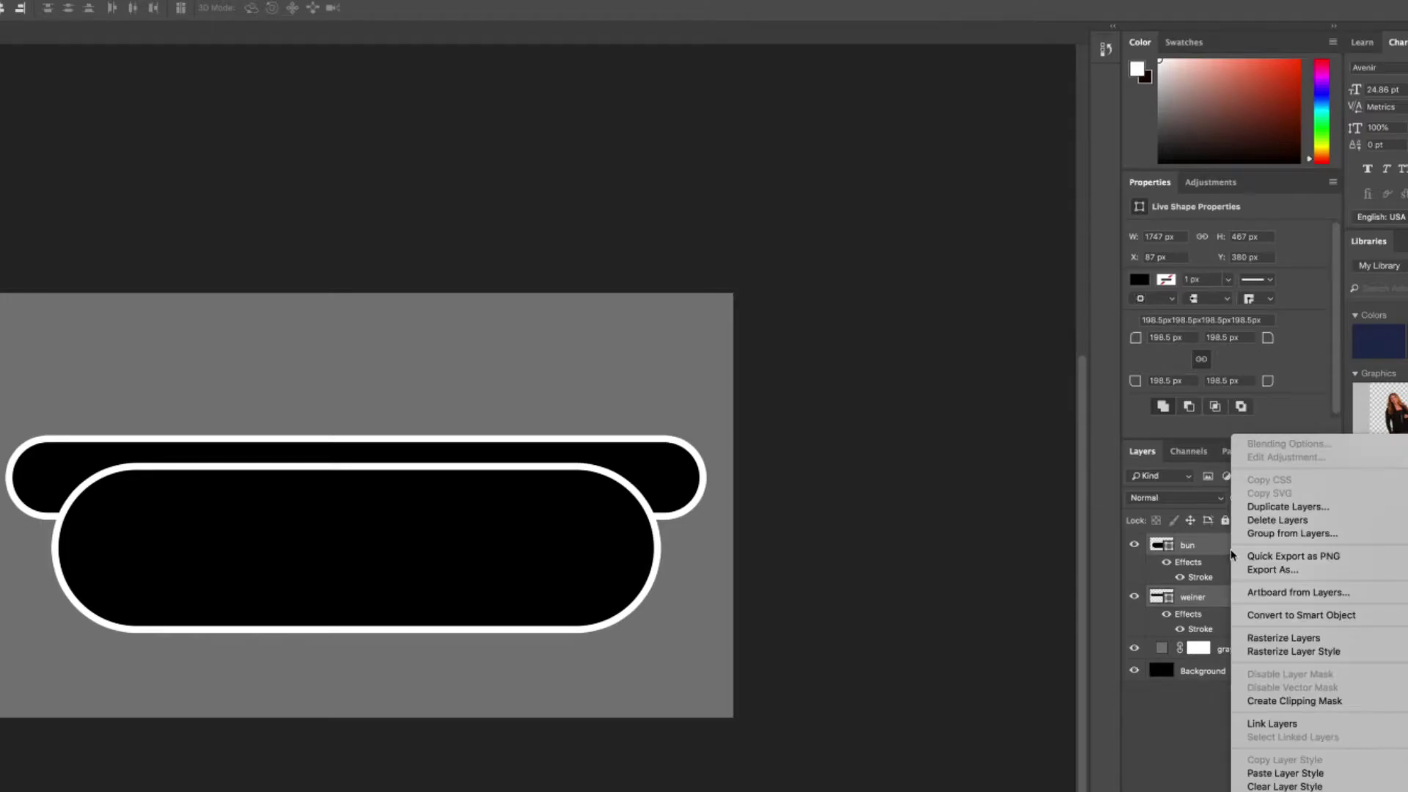
click(1300, 641)
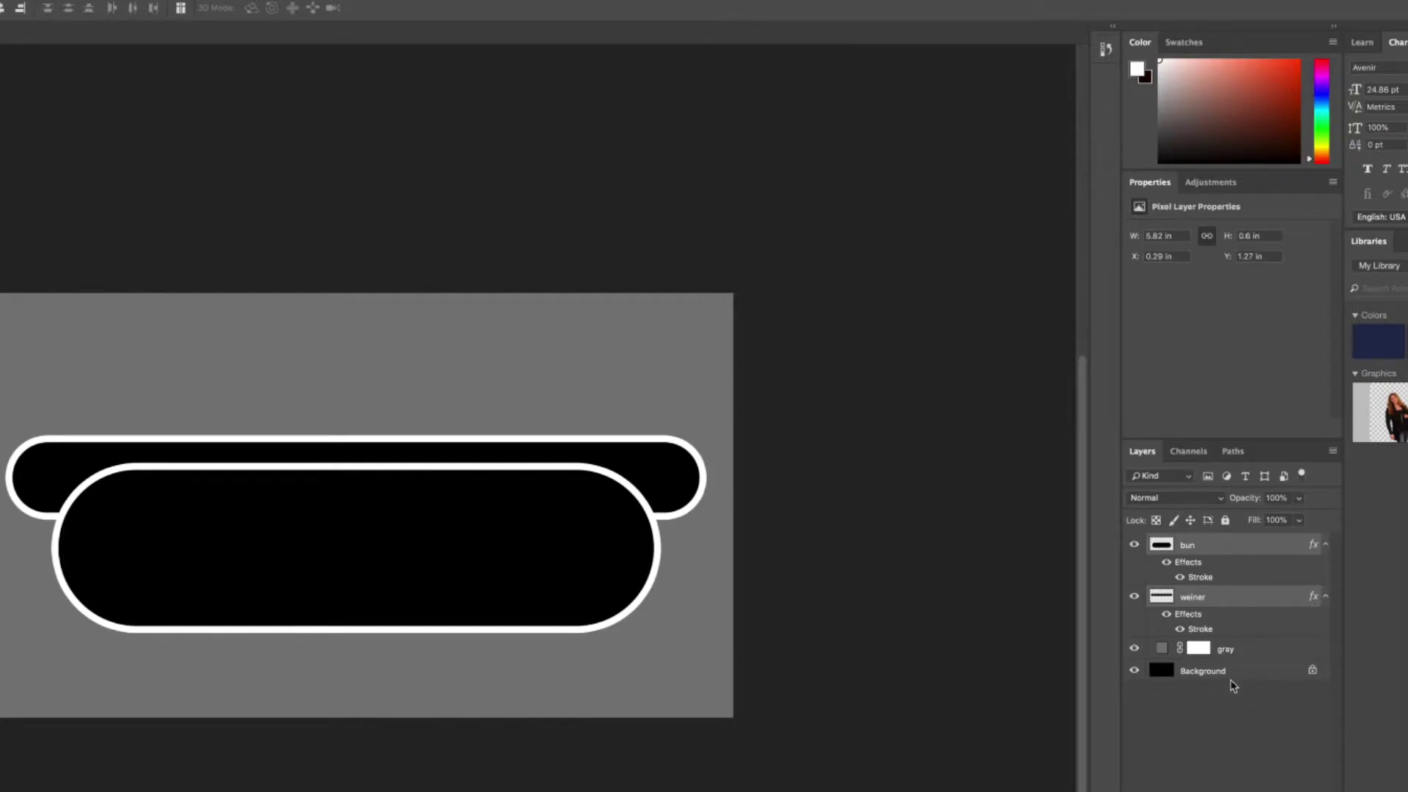
click(1228, 718)
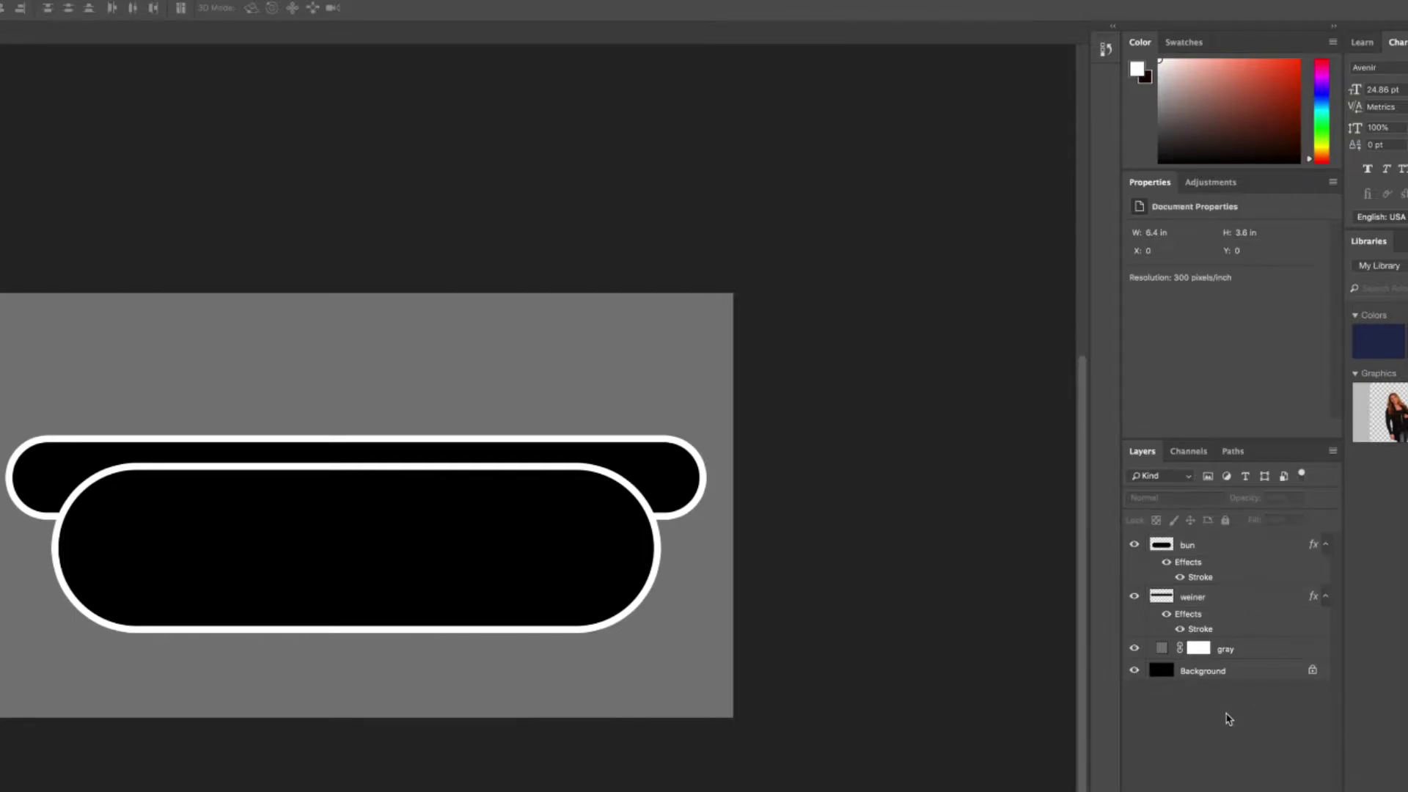
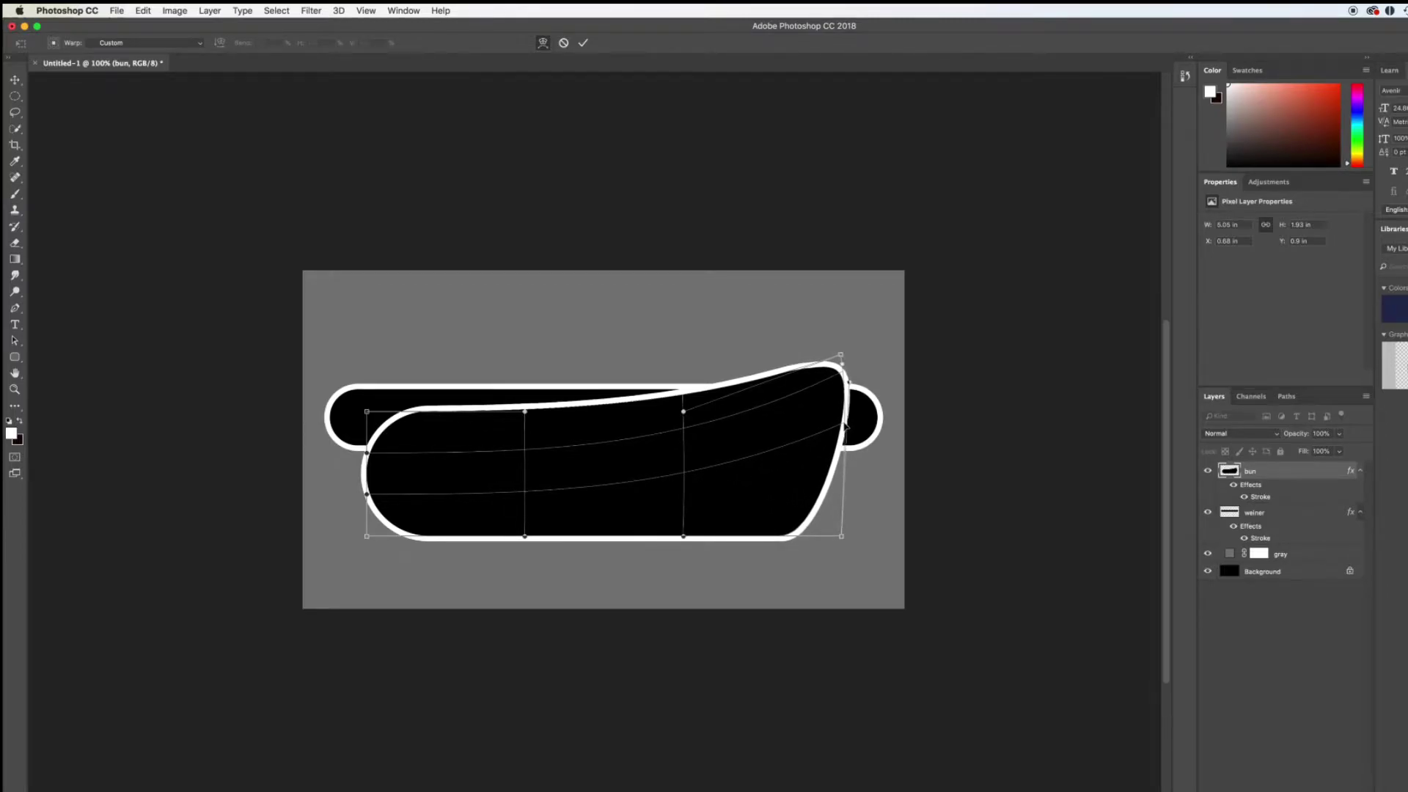
Warp the lower right of the bun up and outward, rounding its right end into an upward curve
drag(843, 539, 873, 463)
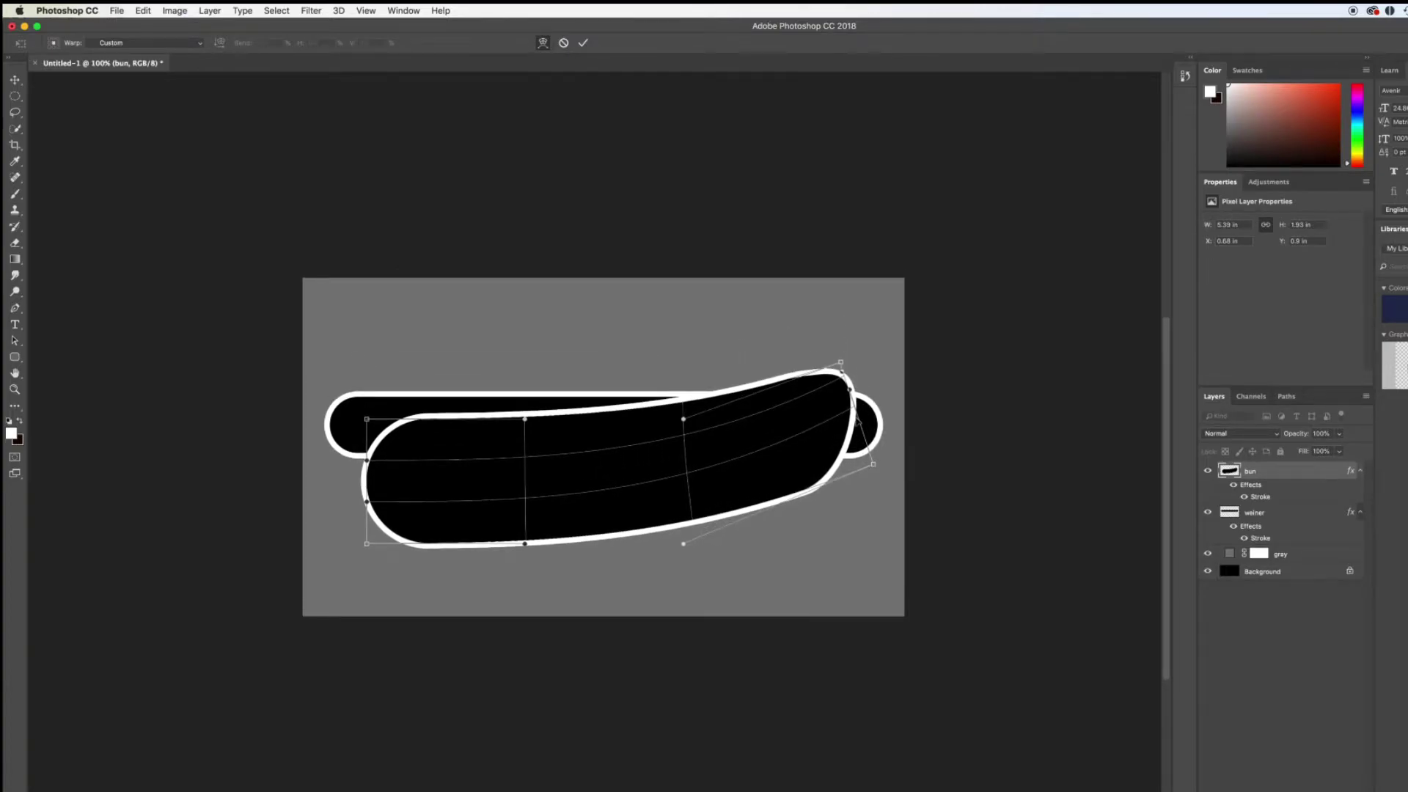
drag(855, 410, 858, 439)
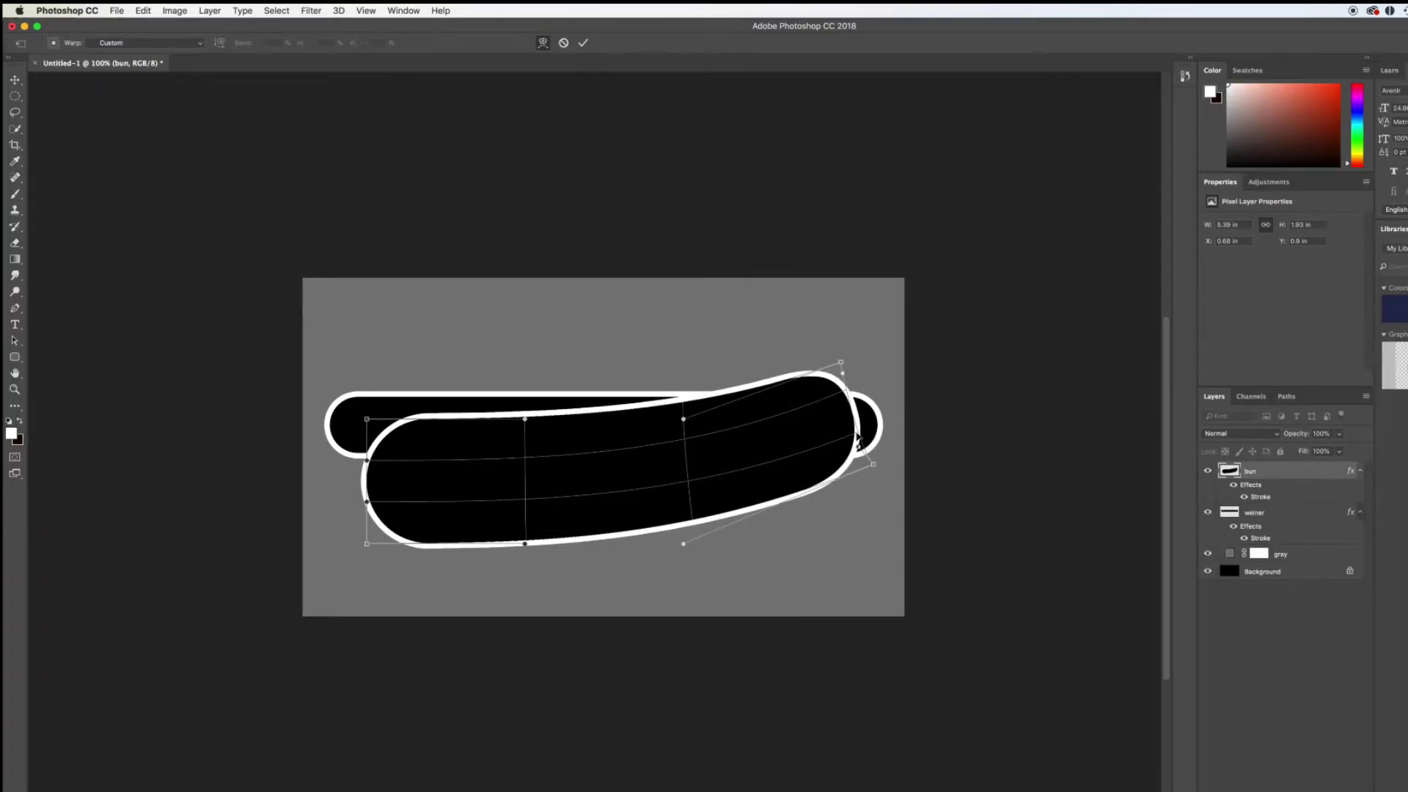
drag(873, 464, 878, 483)
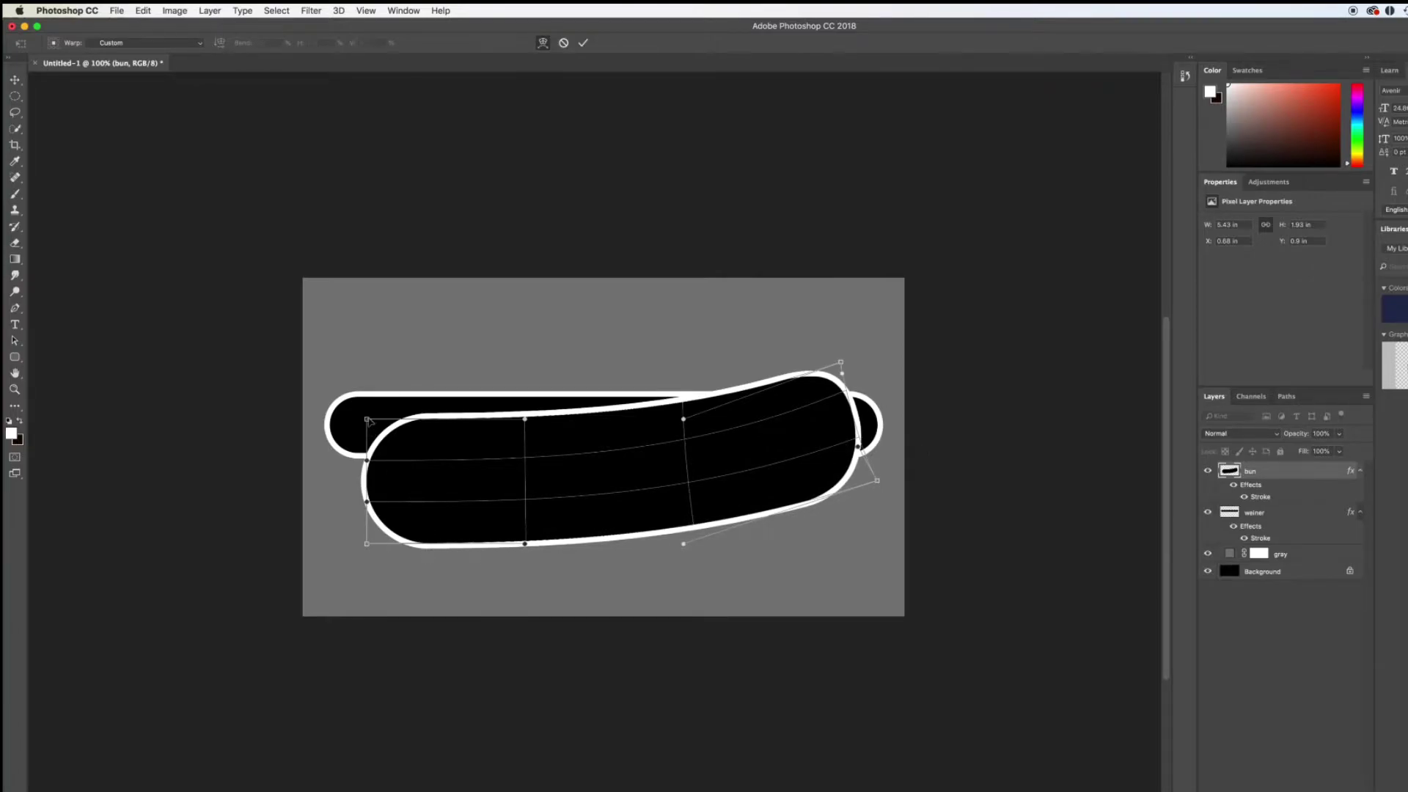
Warp the bun's left end upward to mirror the curved right end, and apply the warp
drag(366, 423, 369, 369)
drag(369, 449, 371, 415)
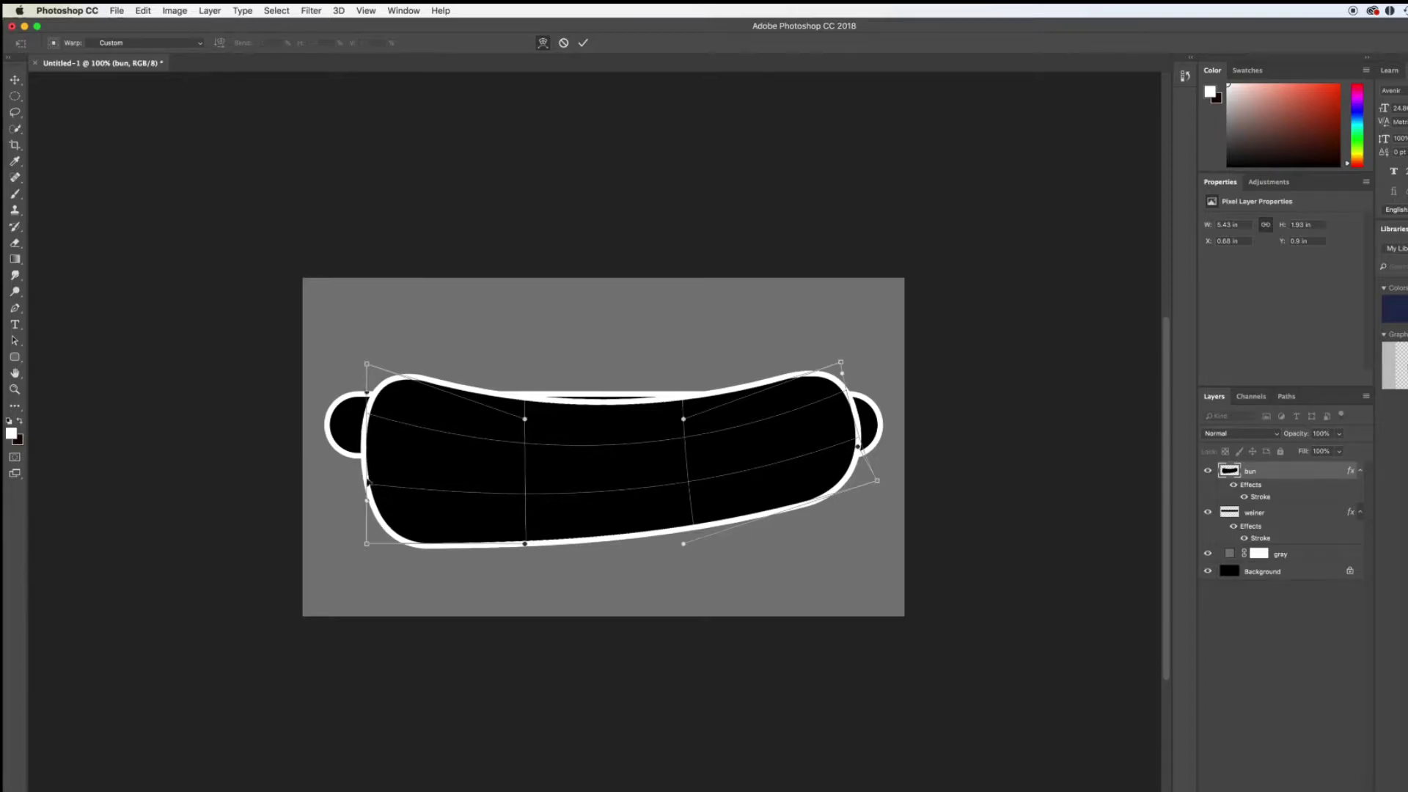
drag(370, 486, 368, 449)
drag(366, 542, 324, 482)
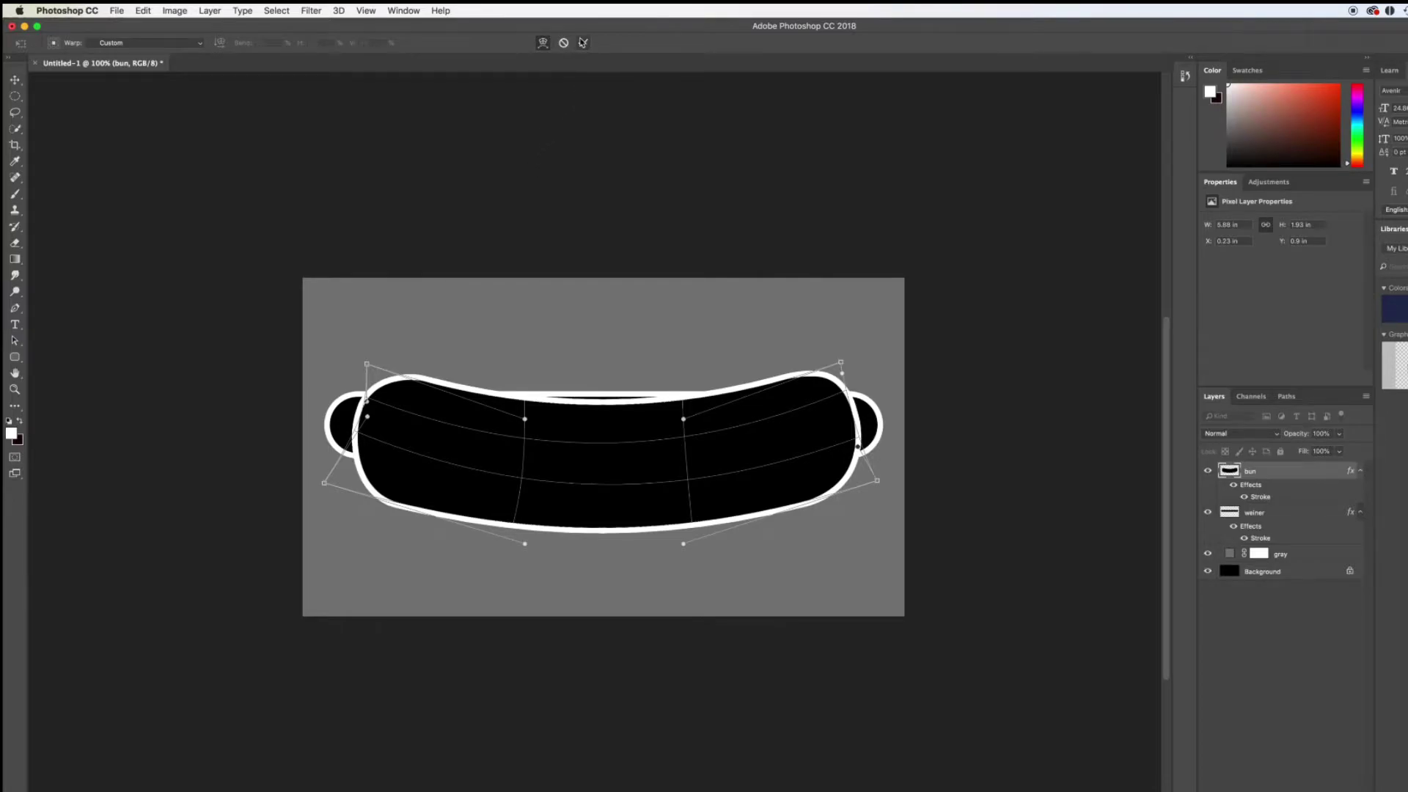
click(583, 43)
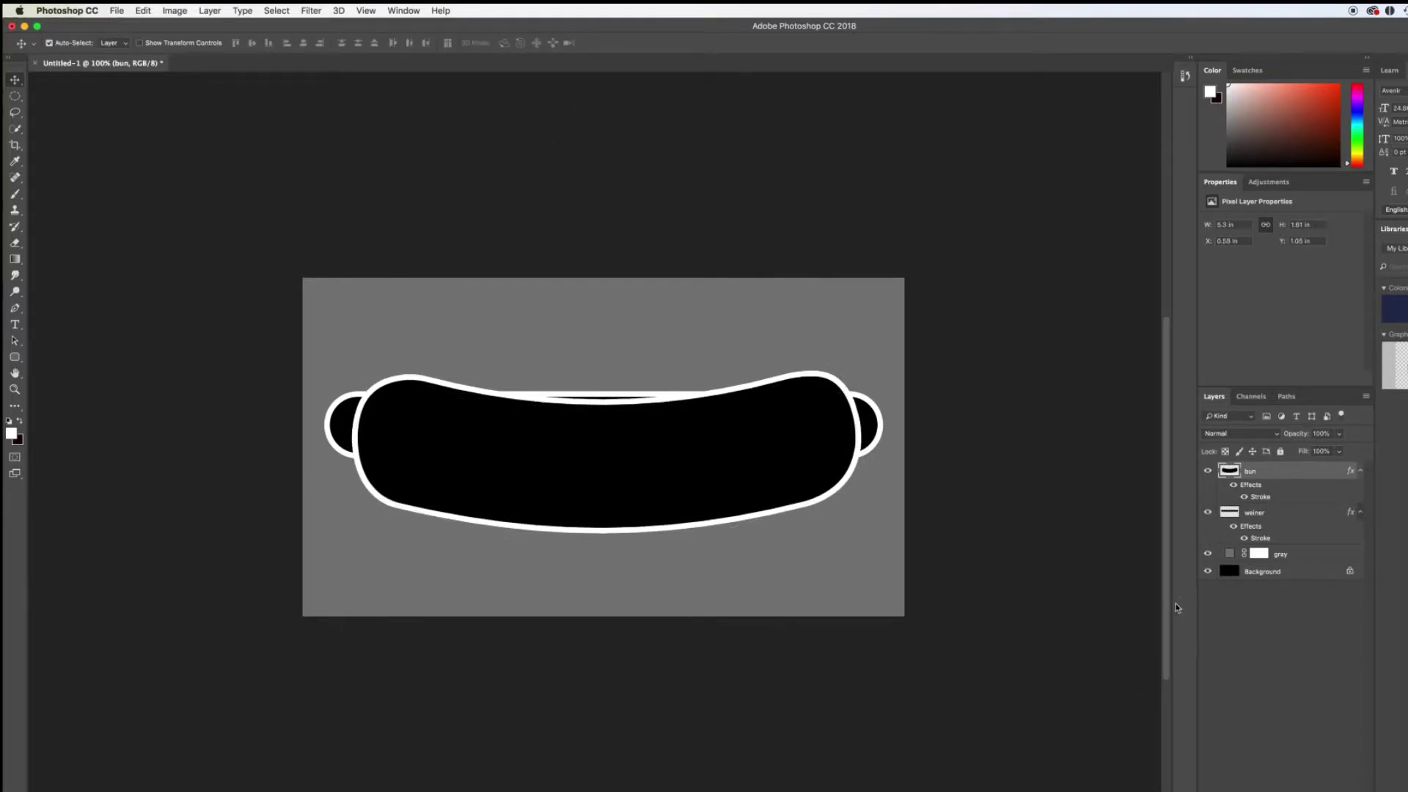
Hide the weiner layer to inspect the warped bun's outline, and show the layer again
click(1284, 524)
click(1206, 513)
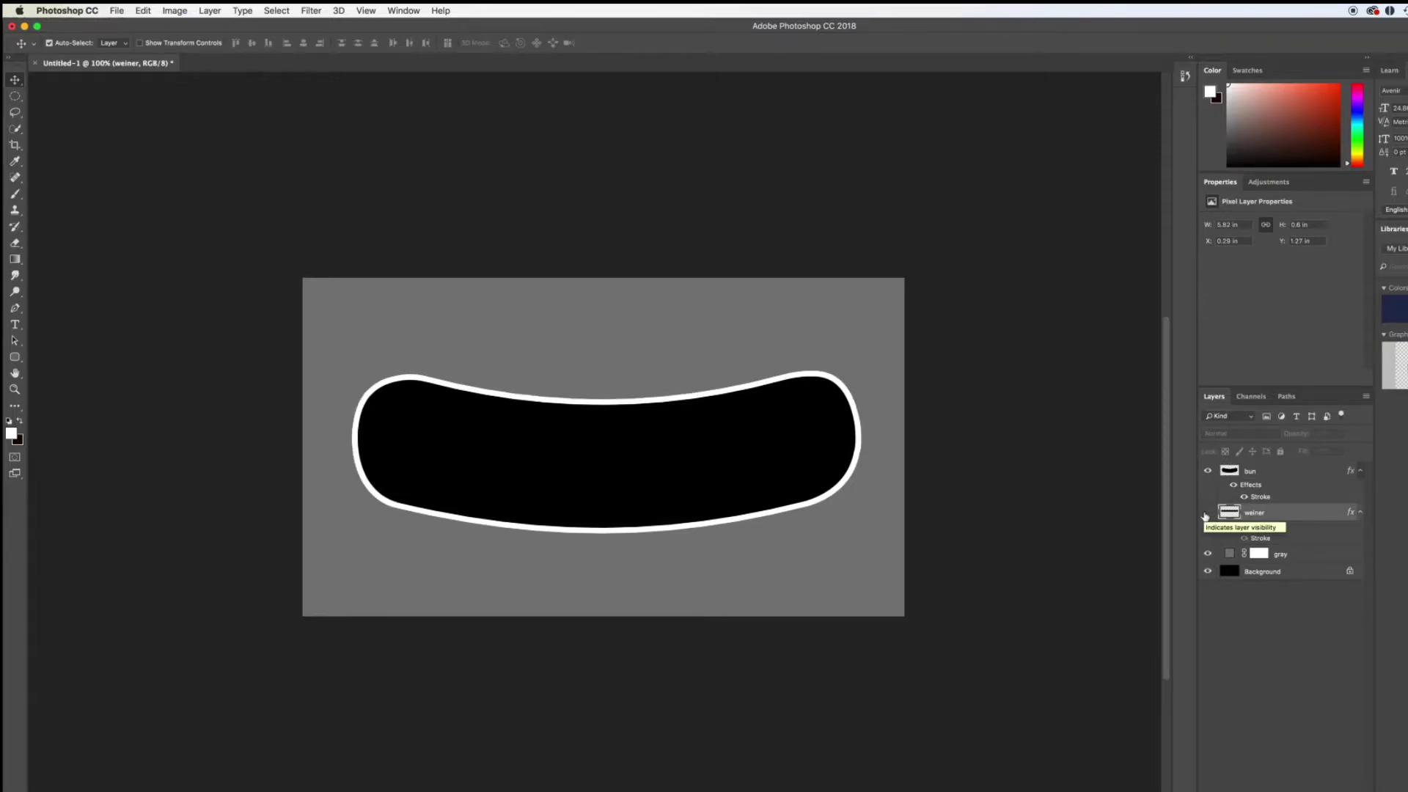
click(1206, 513)
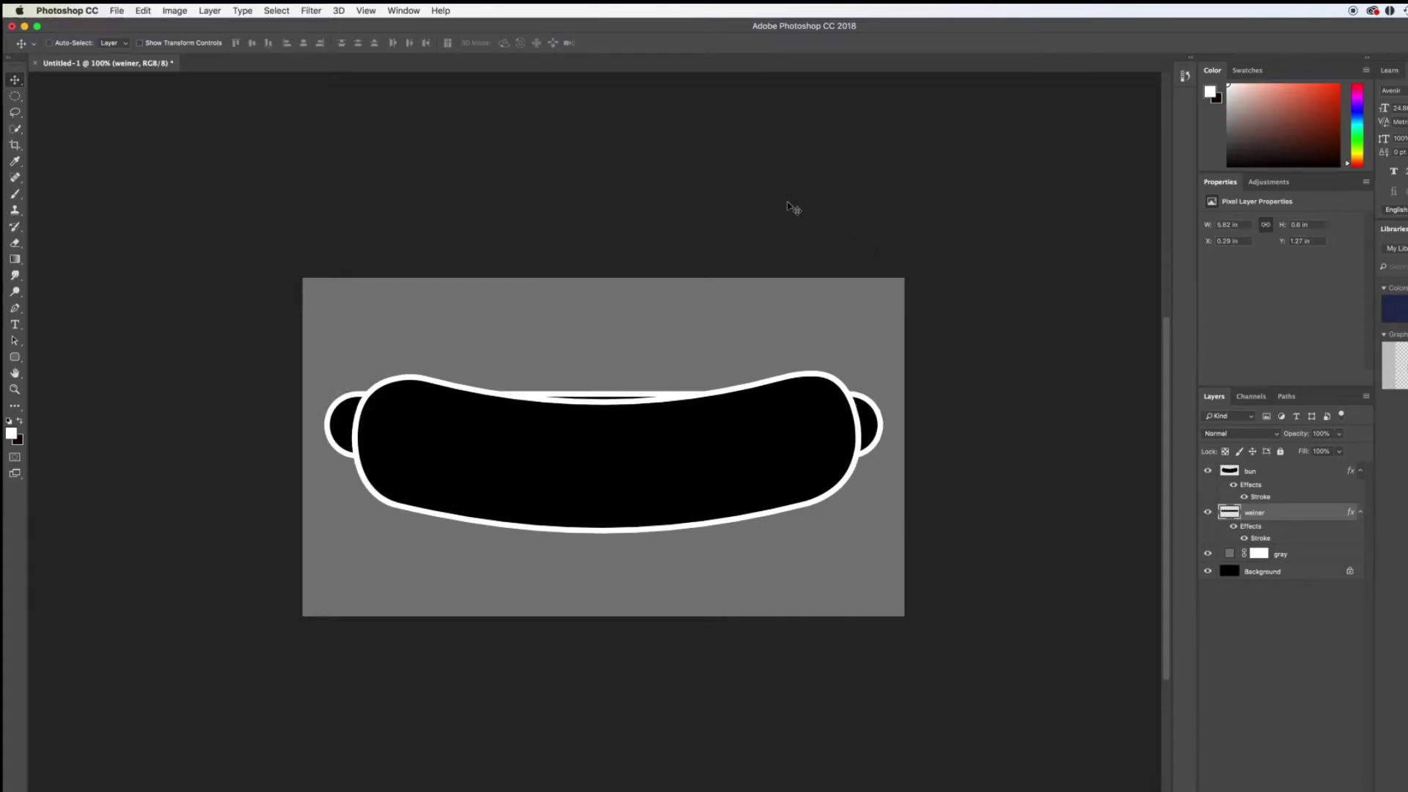
Warp the weiner's right end upward into a rounded tip that follows the bun's curve
key(super+t)
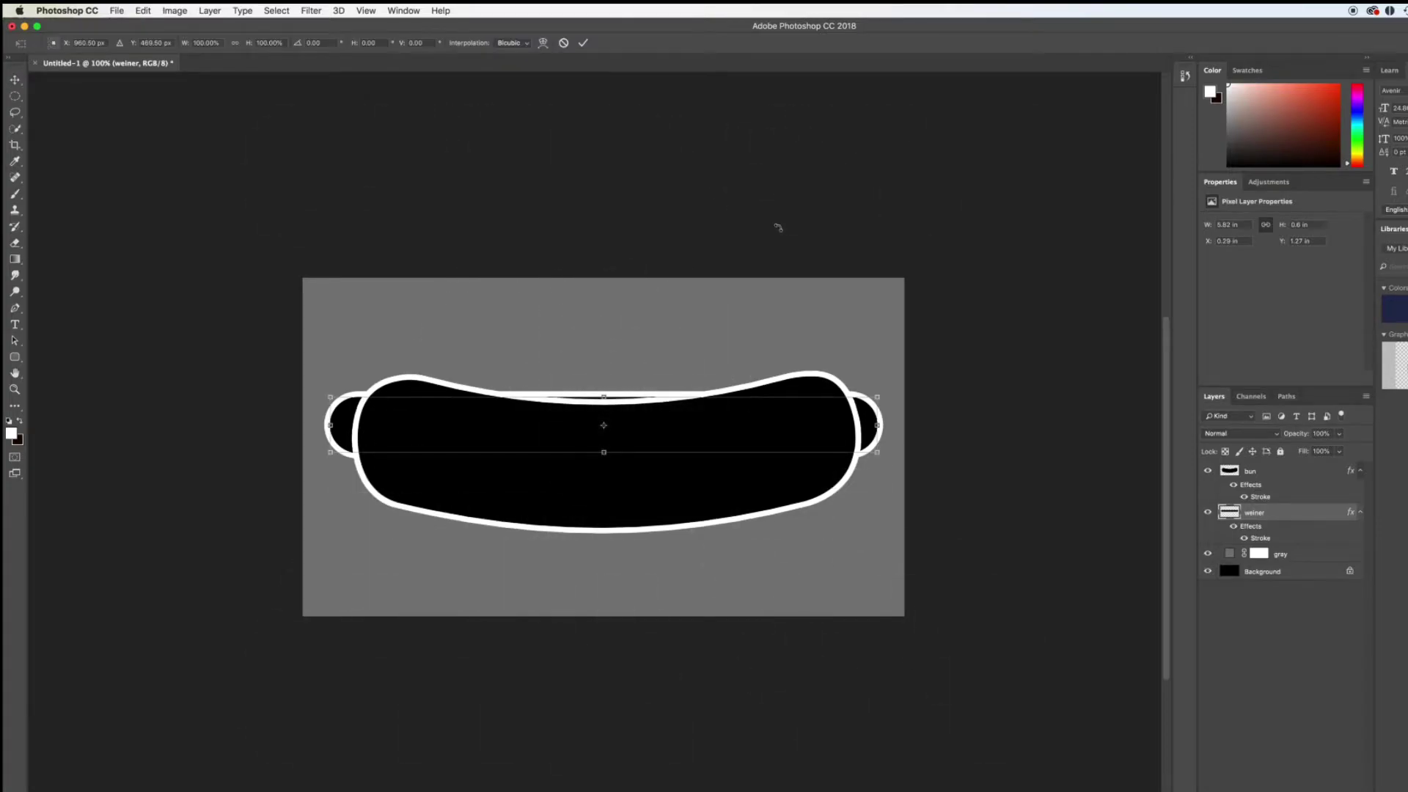
click(543, 43)
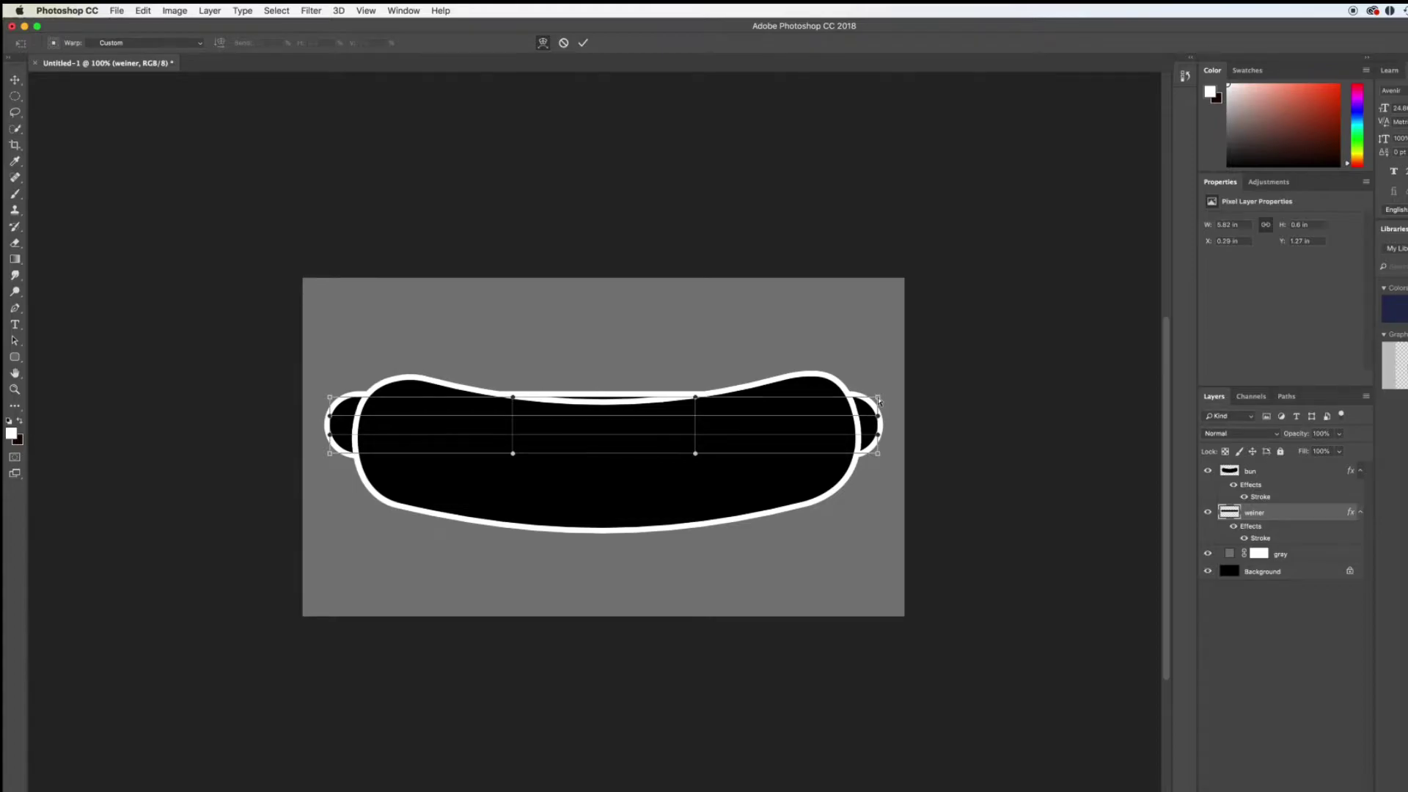
drag(879, 401, 878, 345)
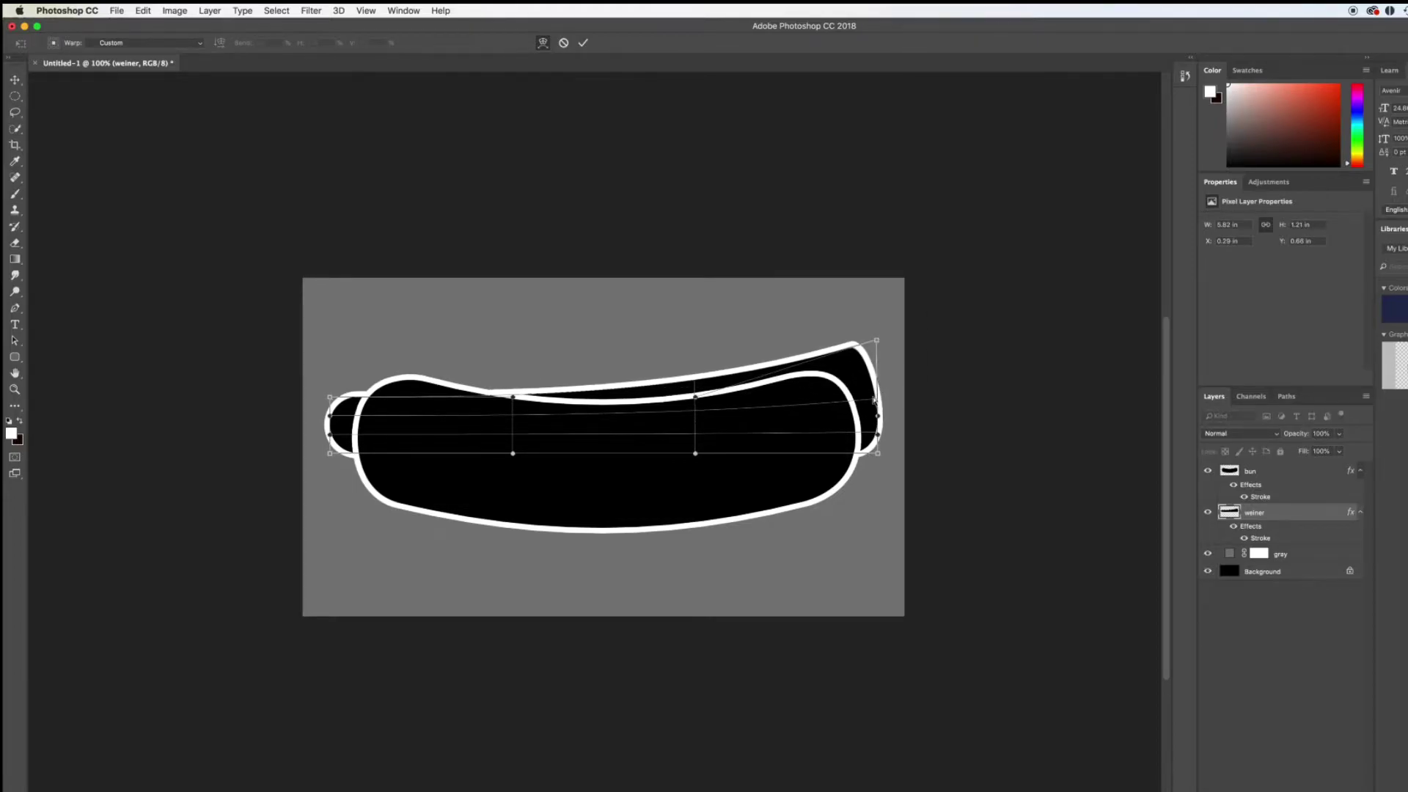
mouse_move(874, 402)
mouse_down()
mouse_move(876, 419)
mouse_move(876, 395)
mouse_up()
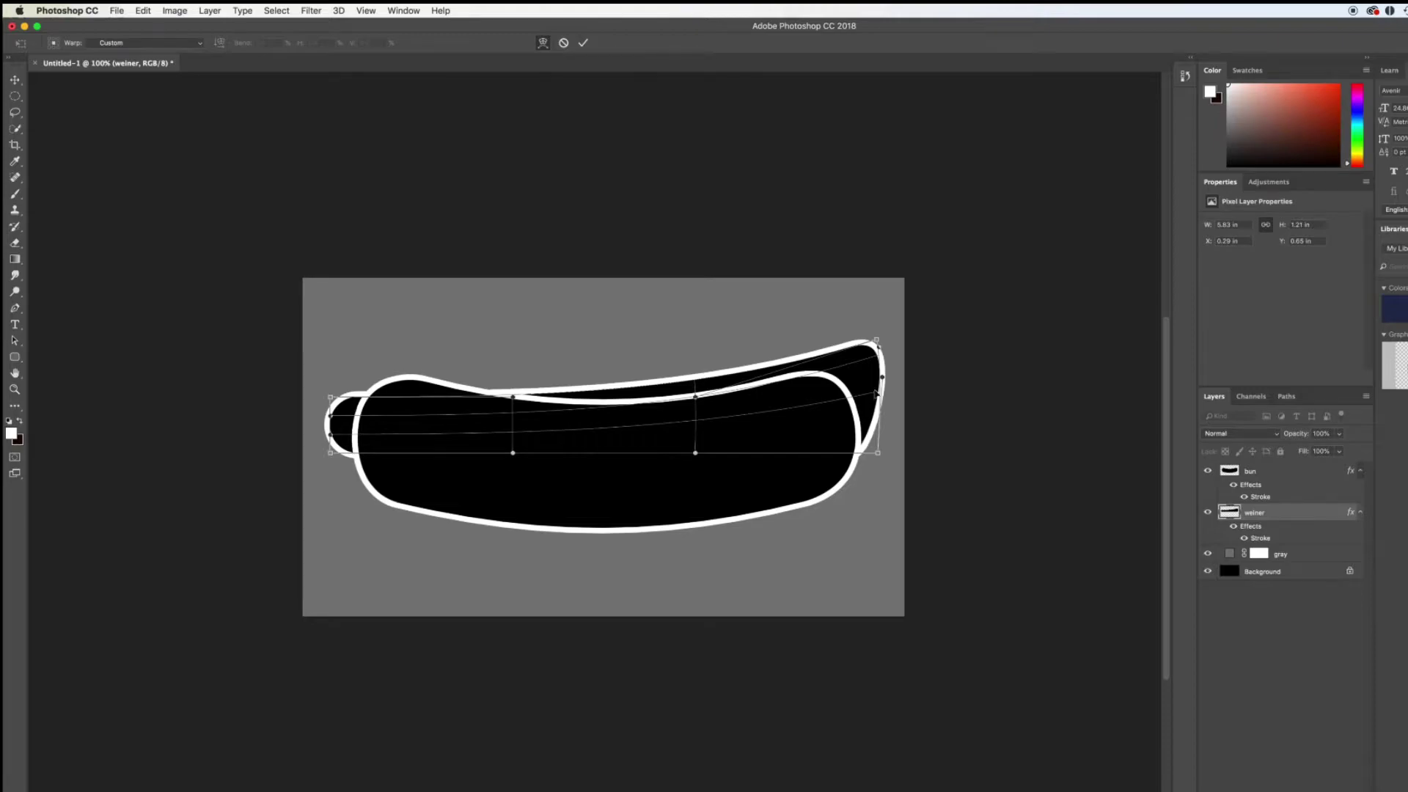
drag(878, 453, 892, 383)
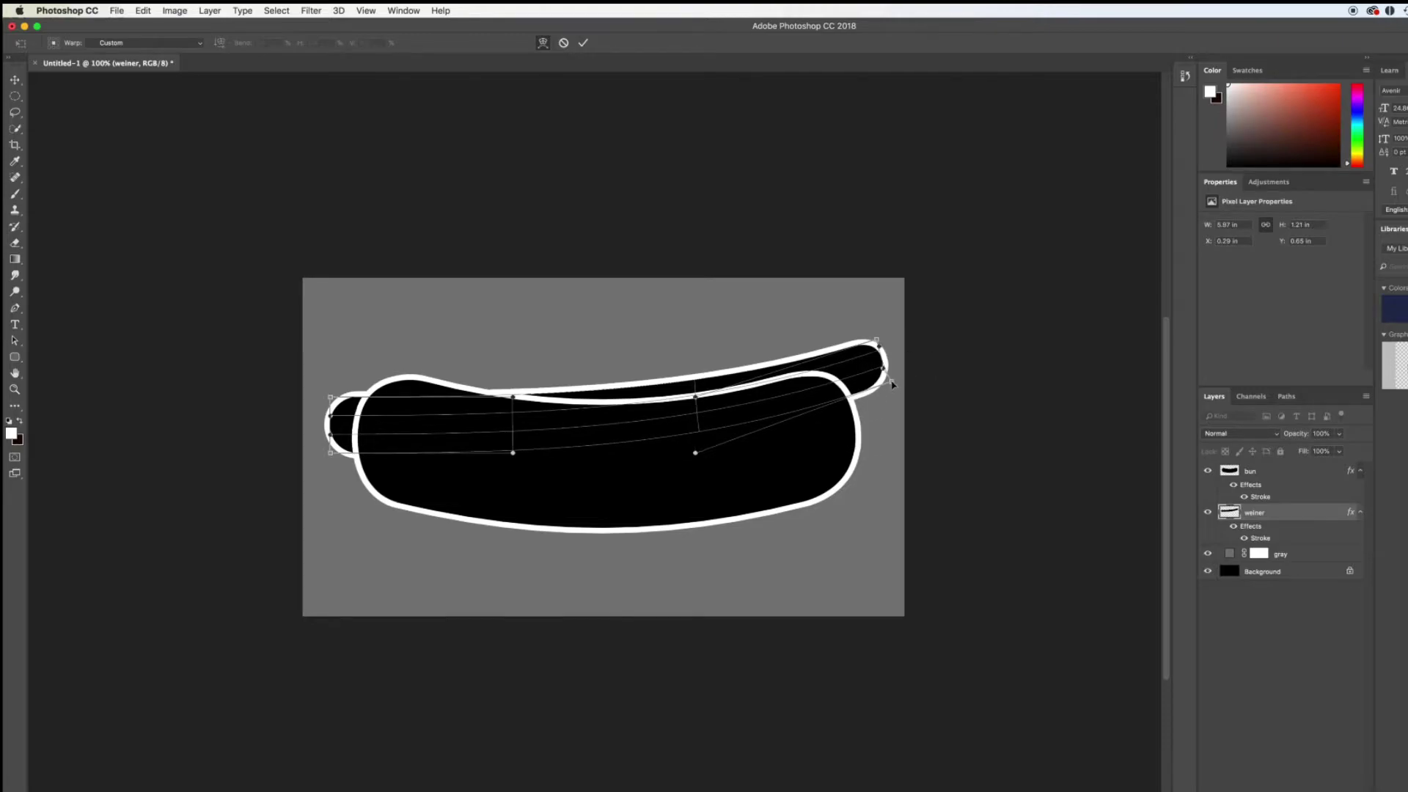
Warp the weiner's left end upward to match its right end, and apply the warp
drag(330, 397, 331, 339)
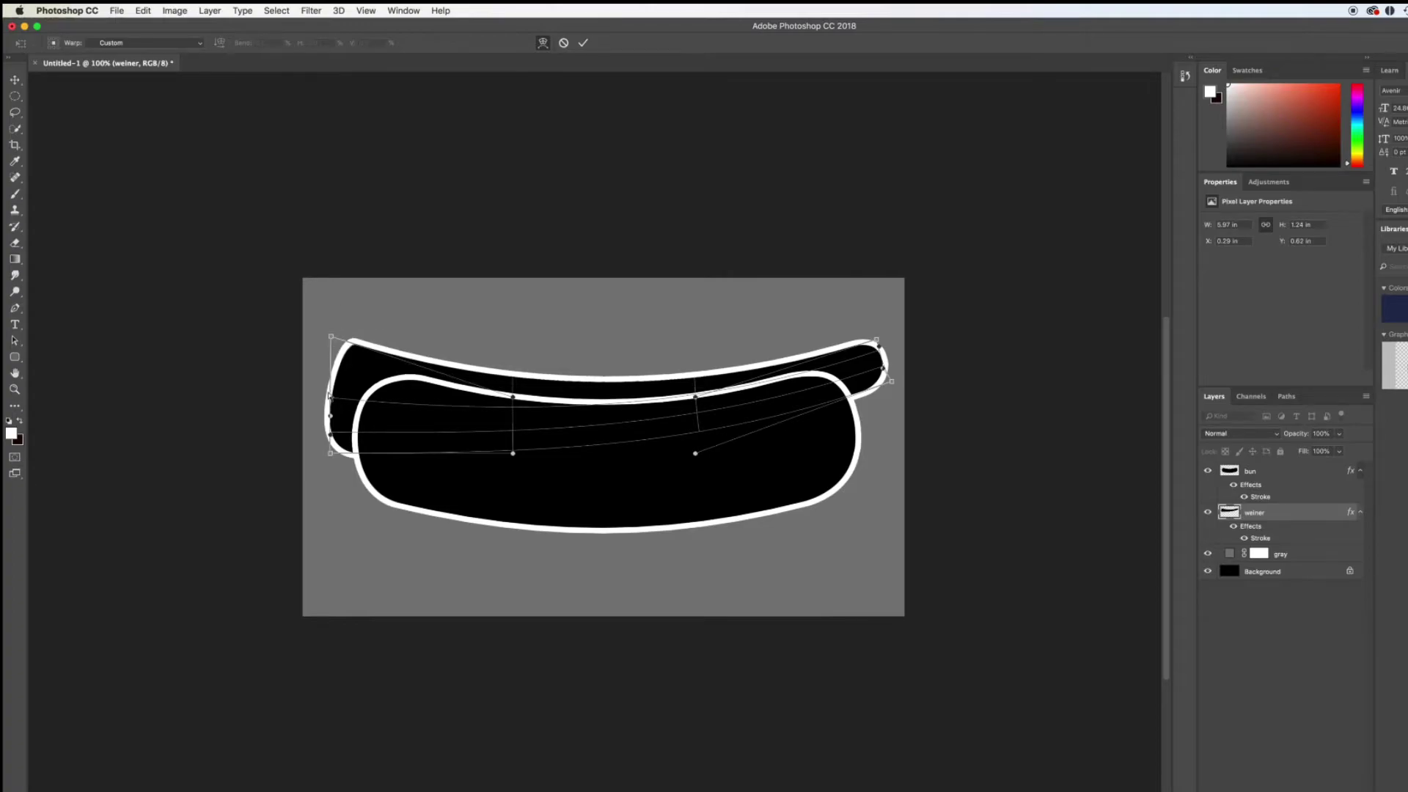
drag(330, 416, 334, 369)
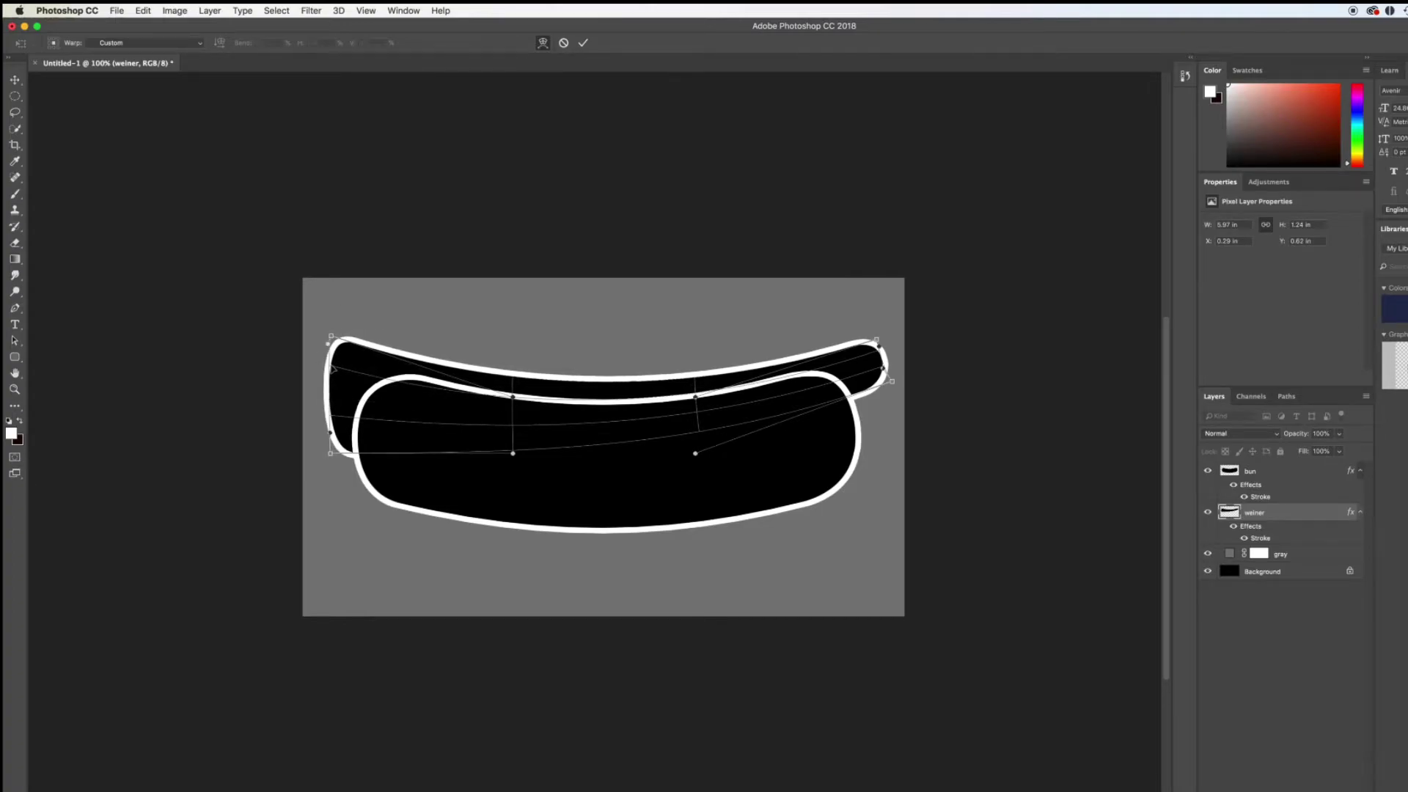
drag(334, 416, 331, 364)
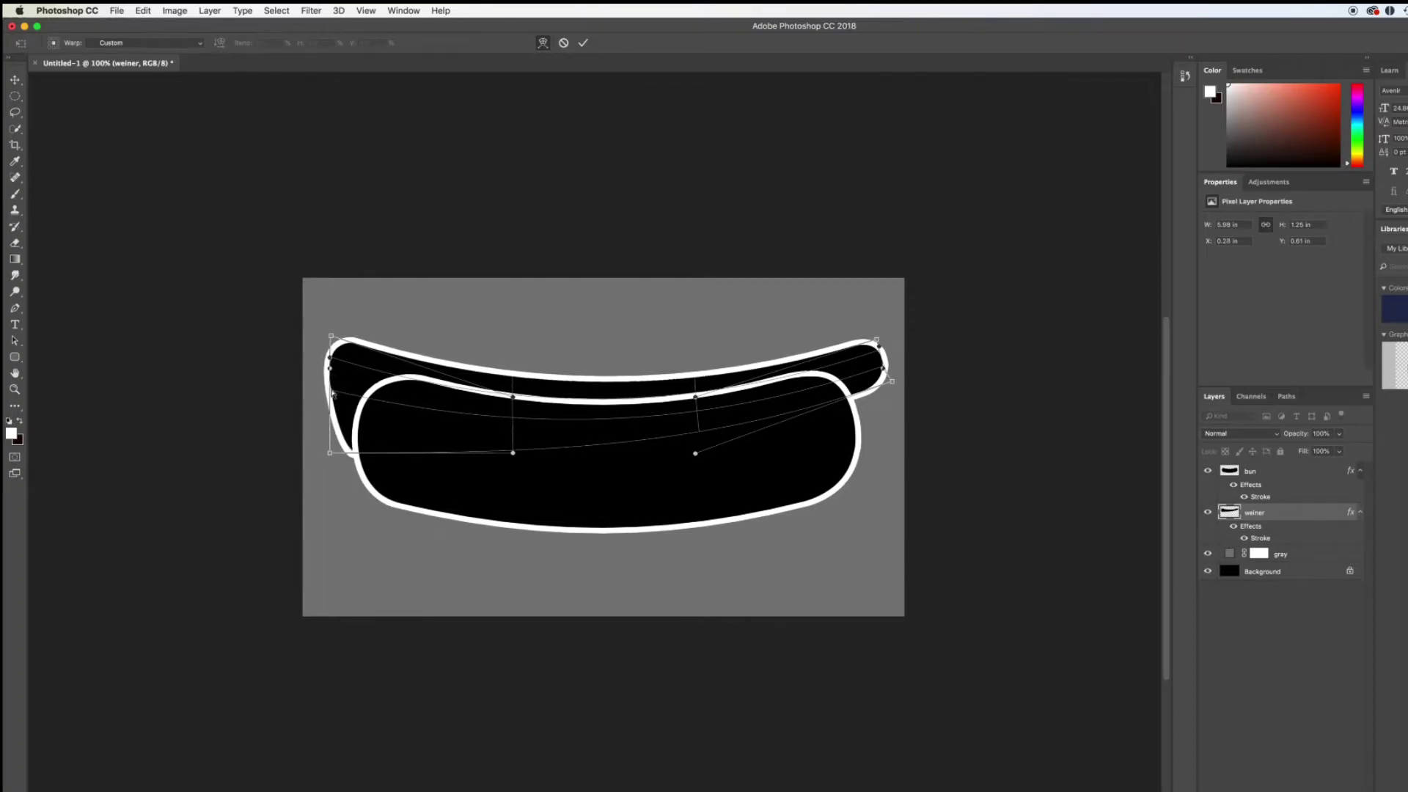
drag(329, 453, 317, 388)
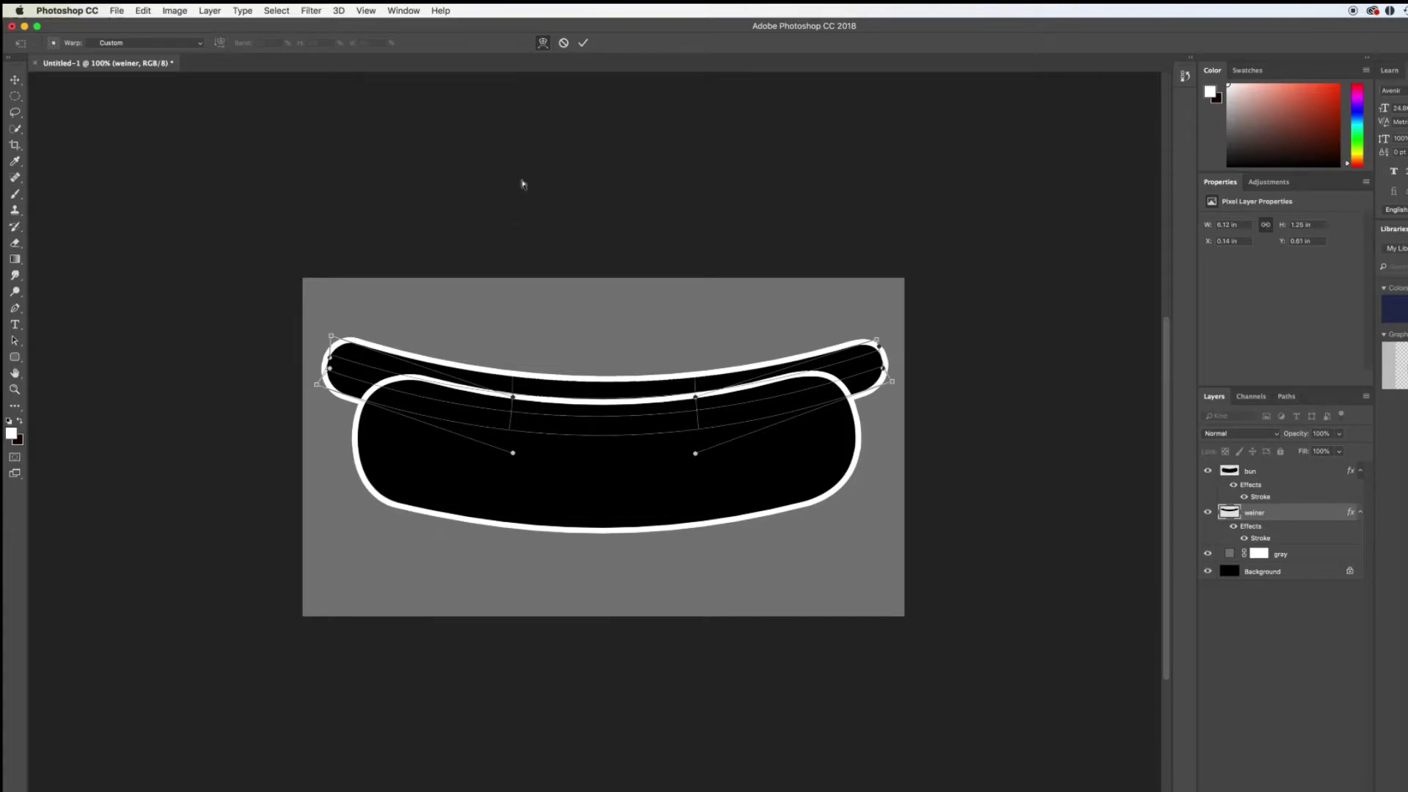
click(583, 43)
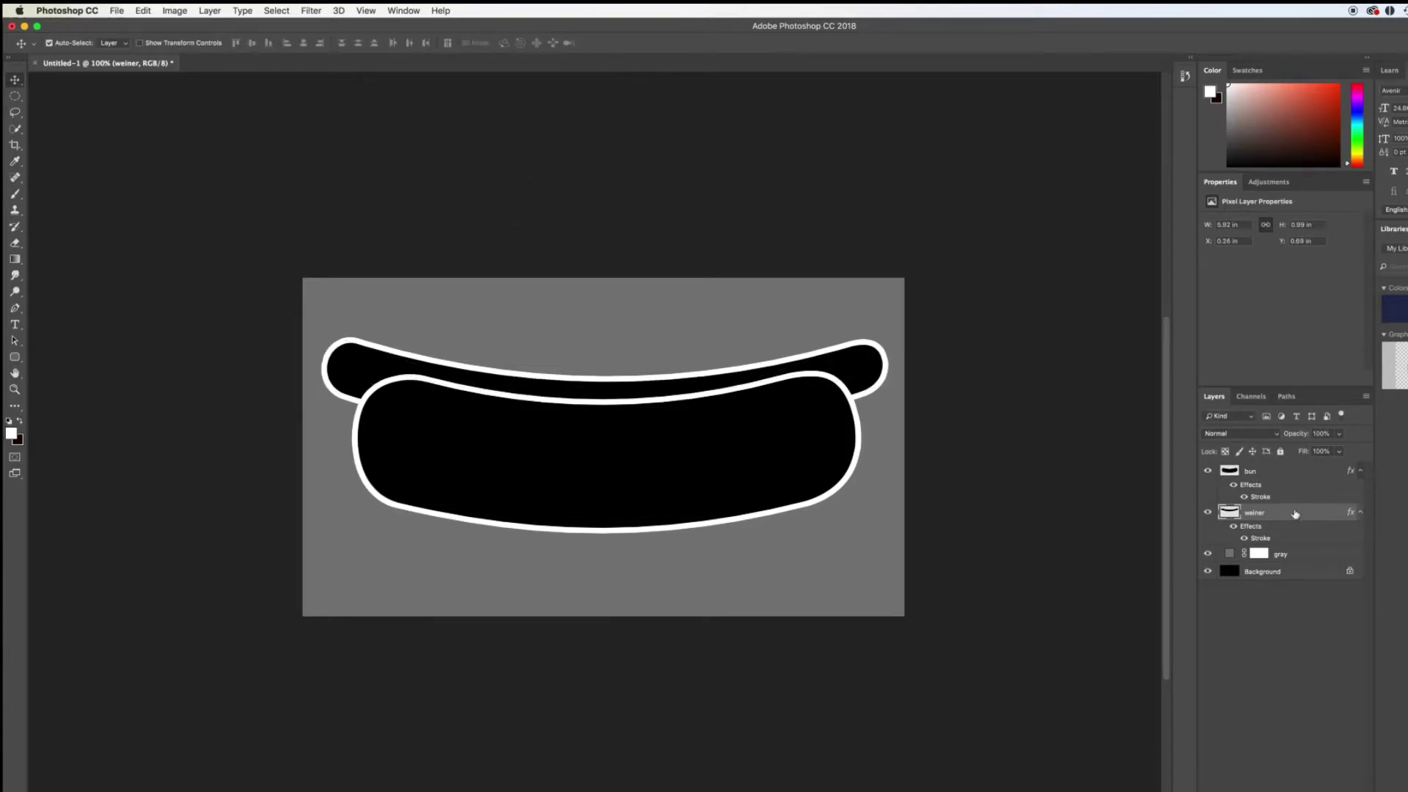
Rasterize the bun layer's style so the white stroke becomes part of its pixels
click(1296, 473)
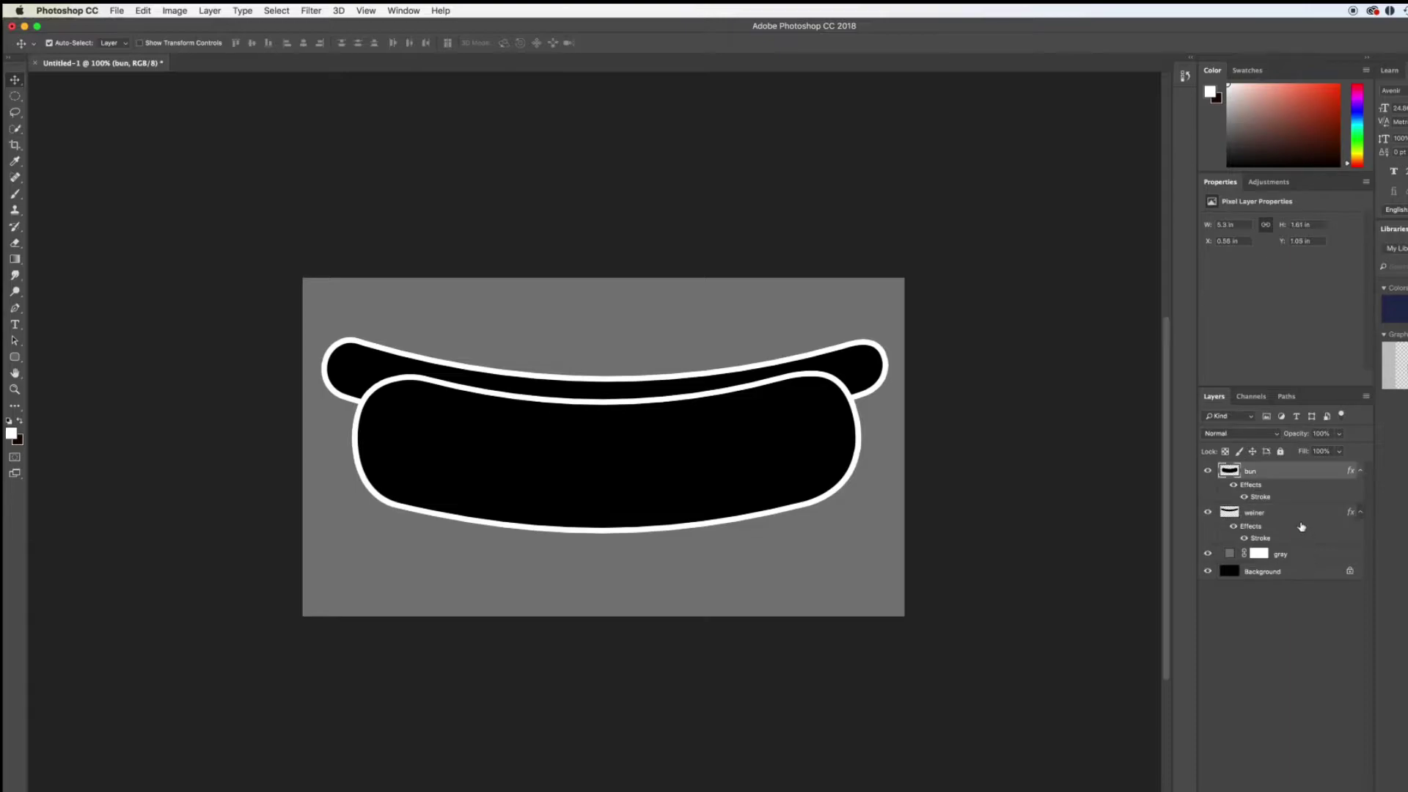
right_click(1276, 473)
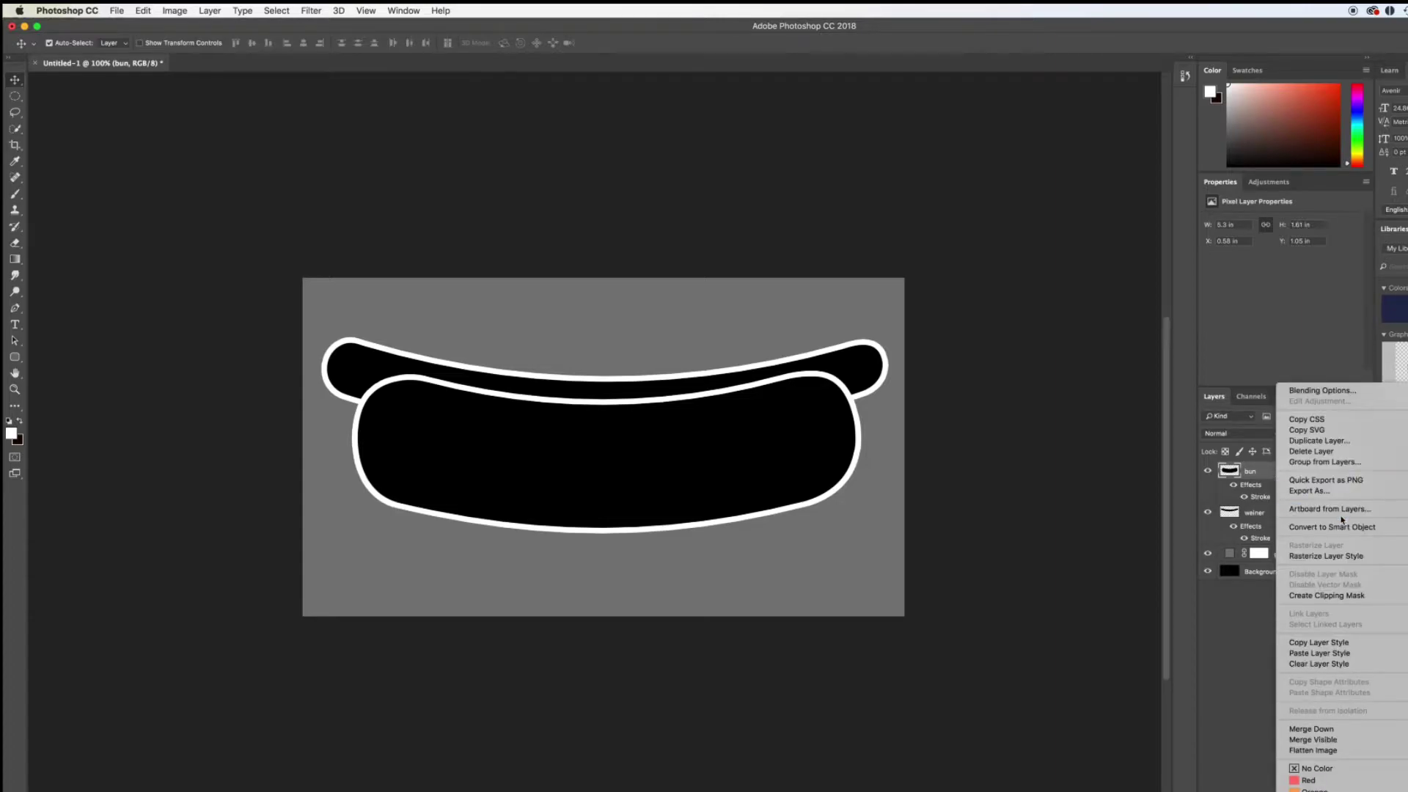
click(1360, 556)
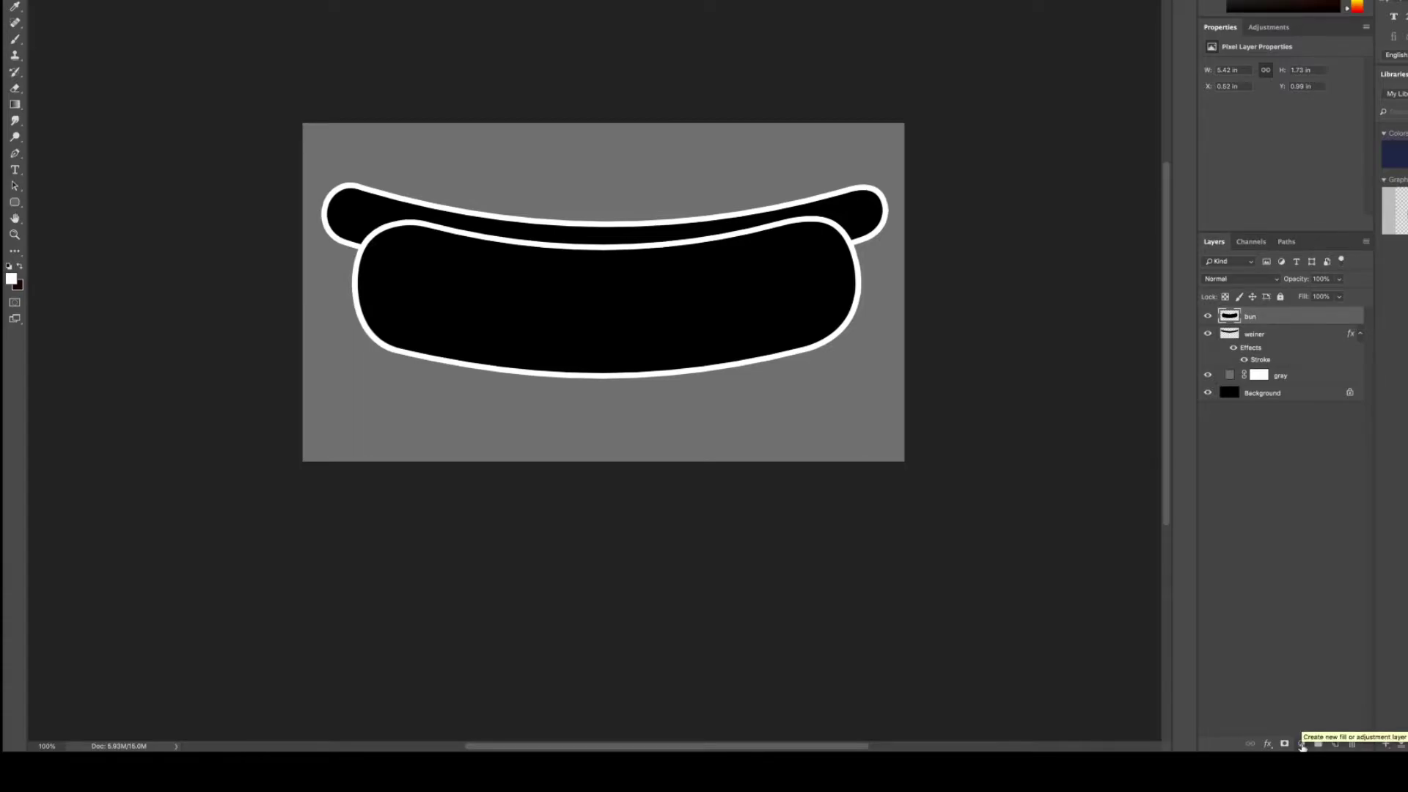
Add a Hue/Saturation adjustment layer clipped to the bun layer and turn on Colorize
click(1301, 744)
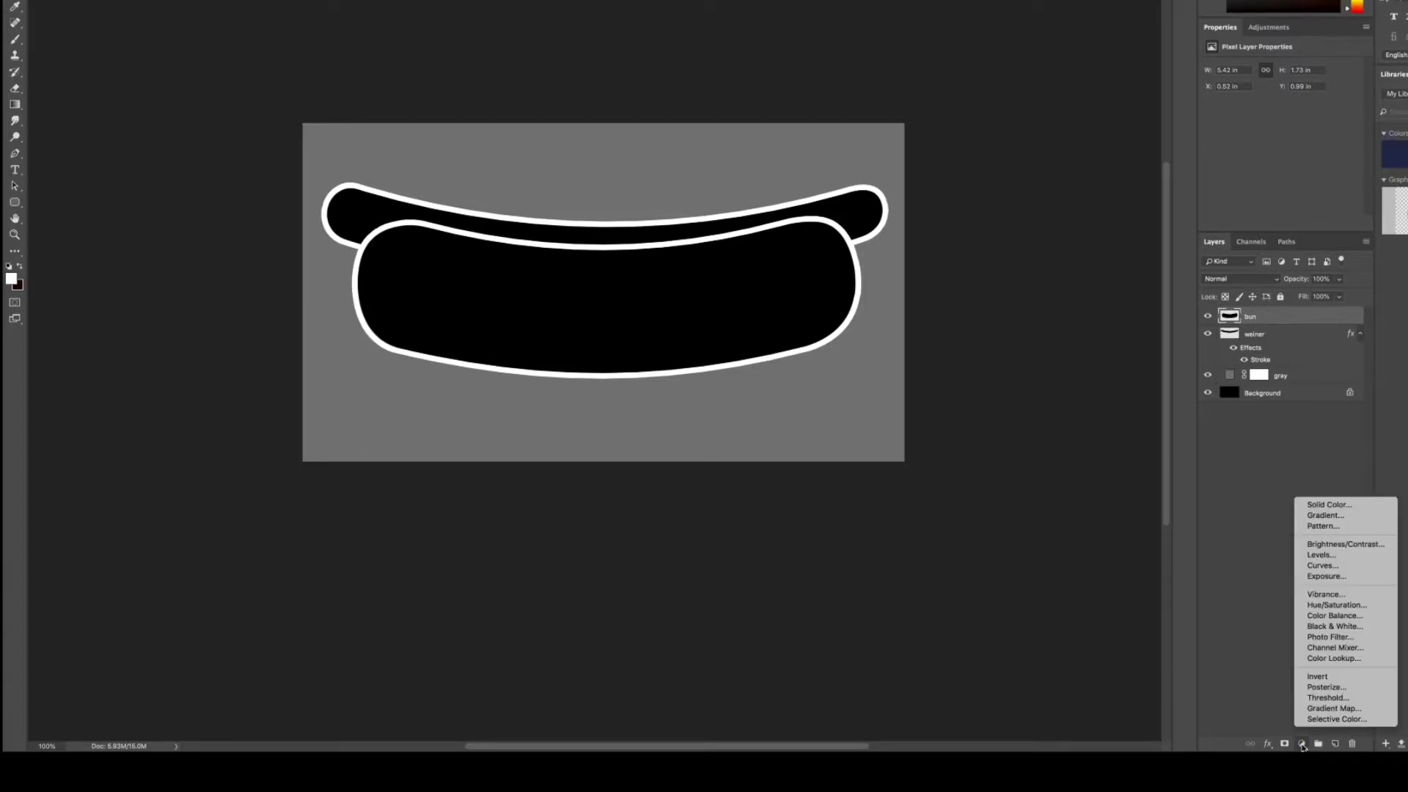
click(1331, 606)
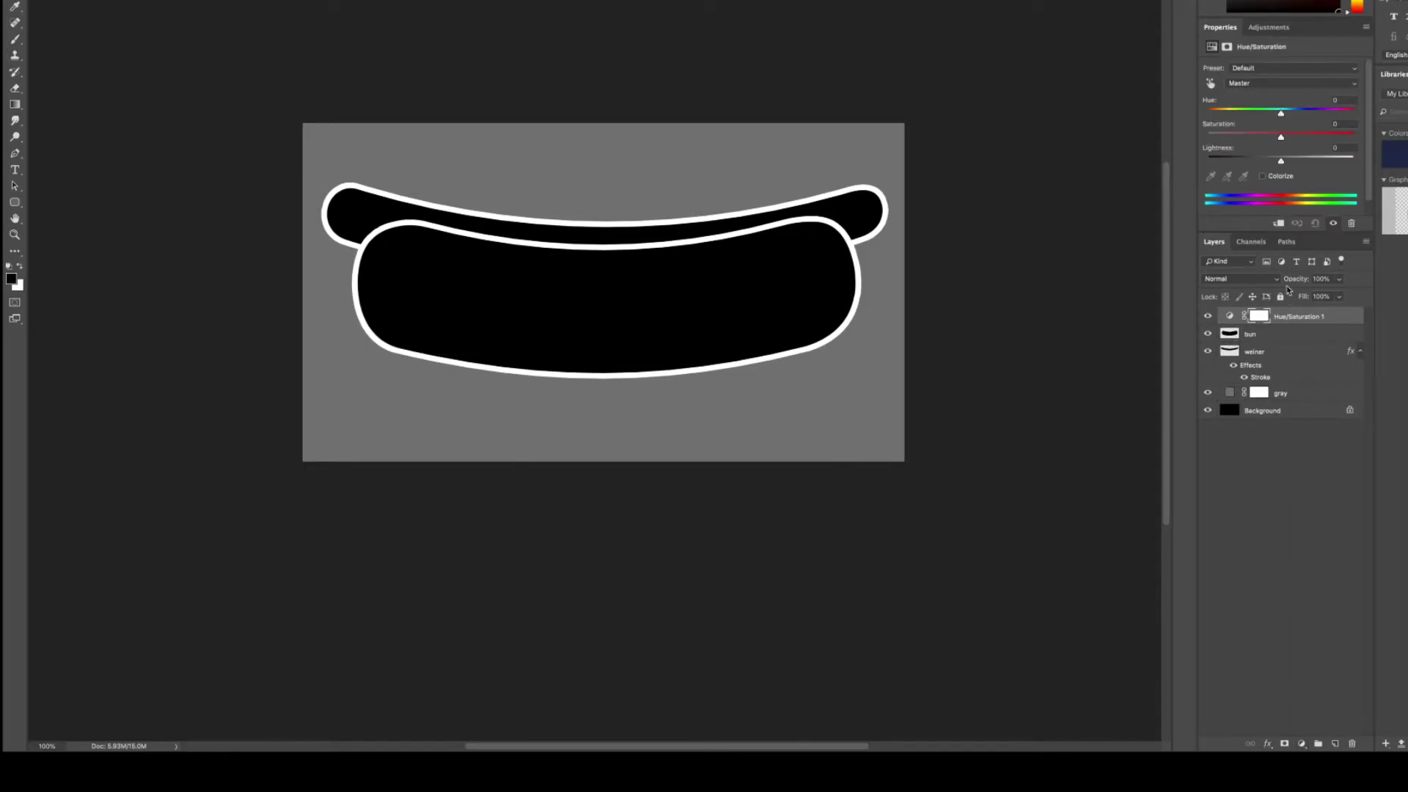
click(1279, 223)
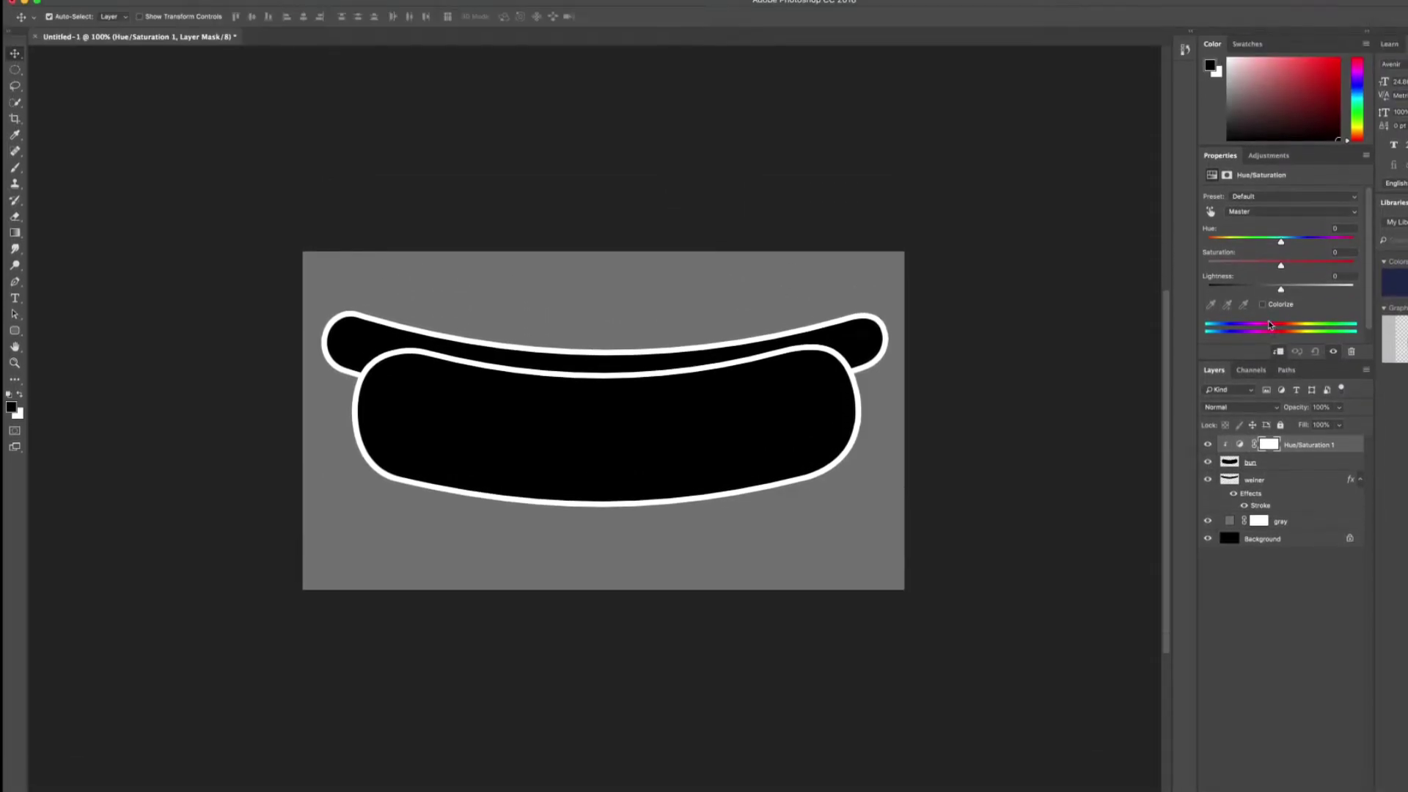
click(1263, 331)
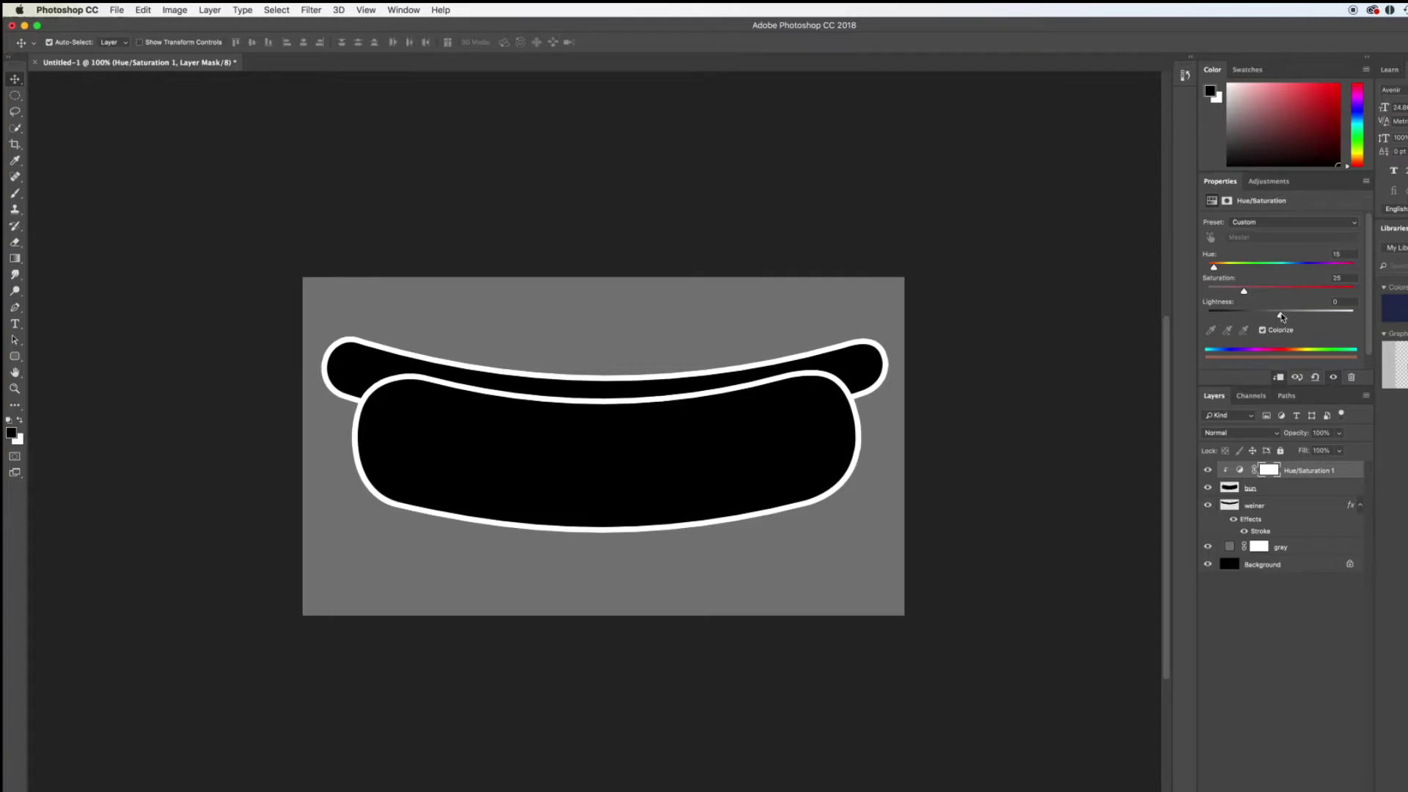
Tint the bun outline golden yellow with hue 46, saturation 85 and lightness -50
drag(1281, 315, 1238, 317)
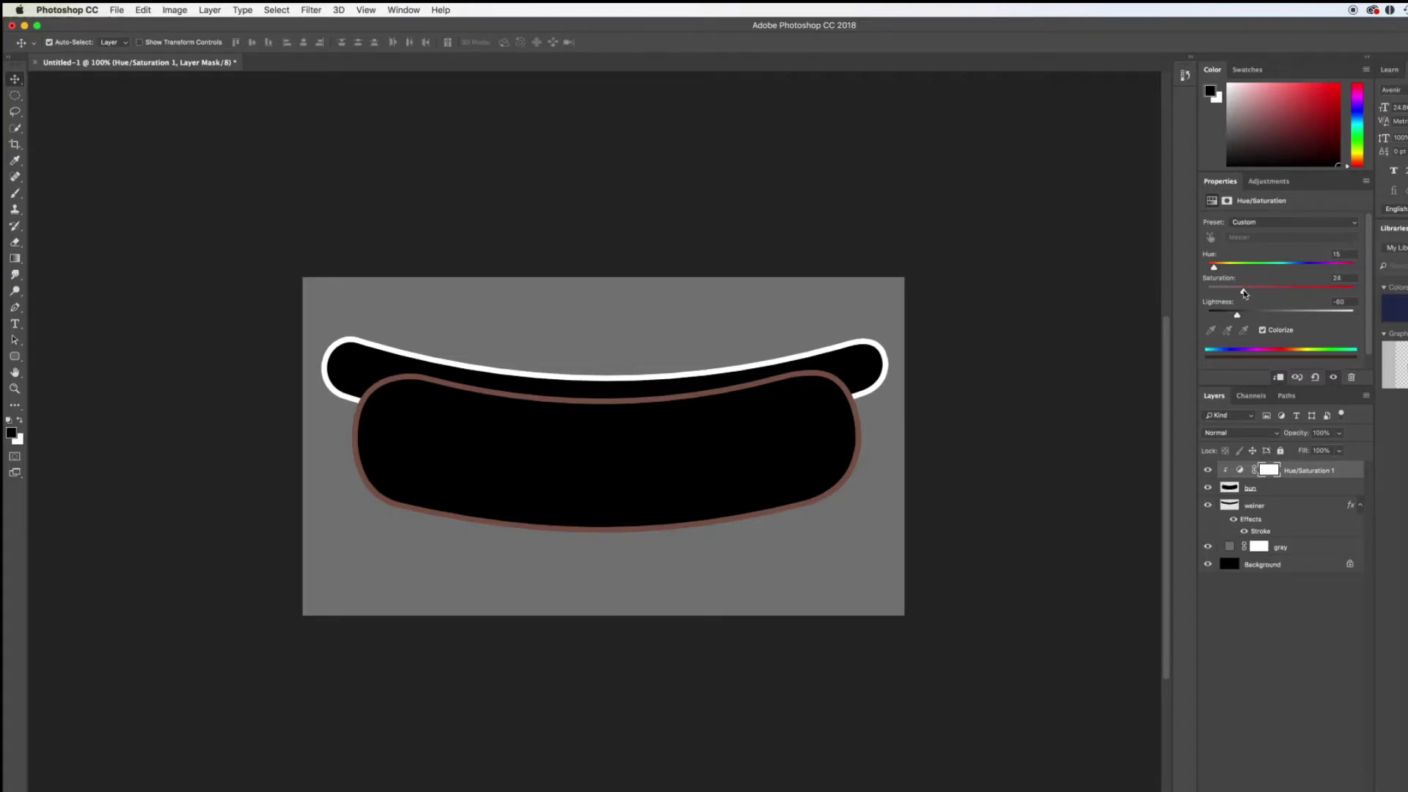
drag(1300, 291, 1308, 293)
mouse_move(1213, 268)
mouse_down()
mouse_move(1352, 273)
mouse_move(1219, 272)
mouse_move(1332, 294)
mouse_up()
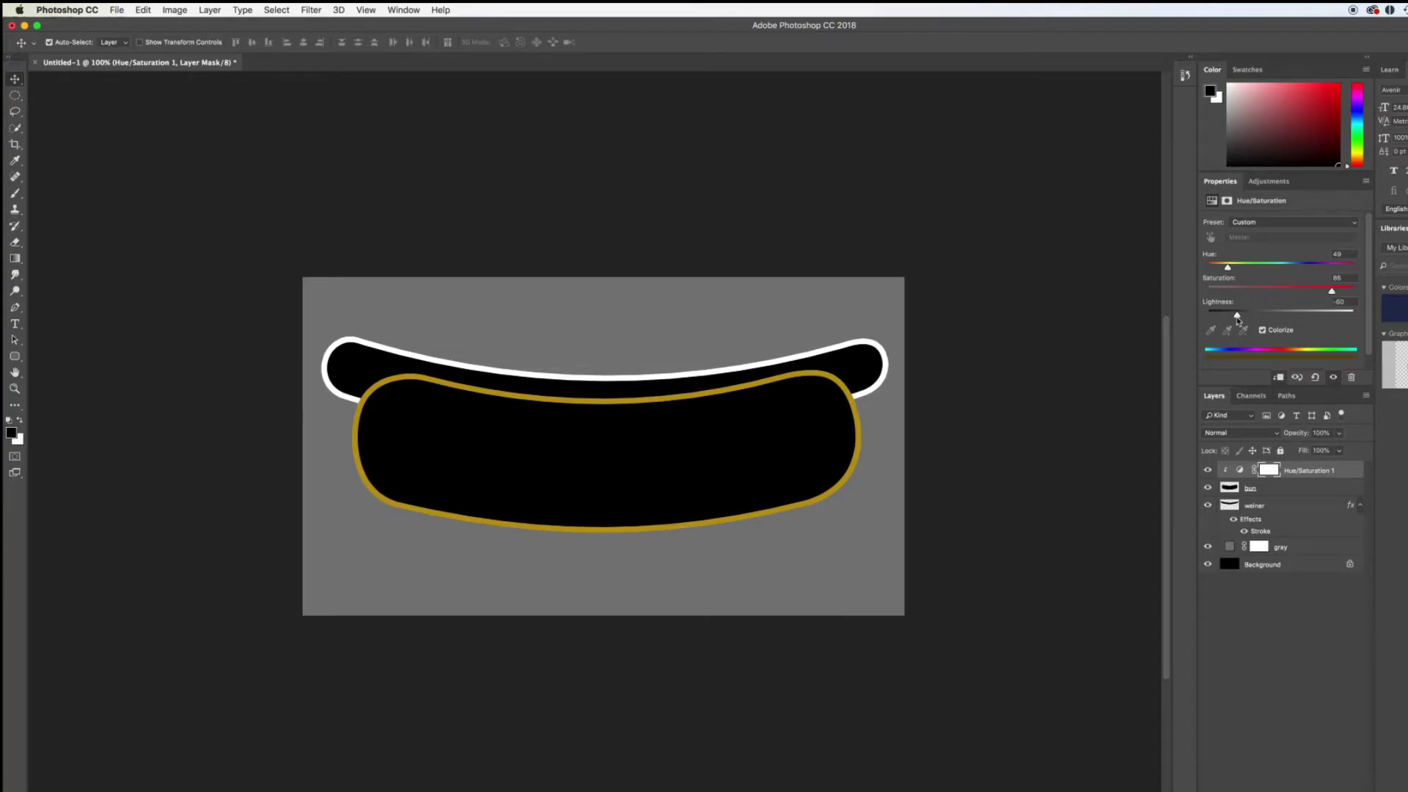
mouse_move(1237, 315)
mouse_down()
mouse_move(1263, 317)
mouse_move(1245, 316)
mouse_up()
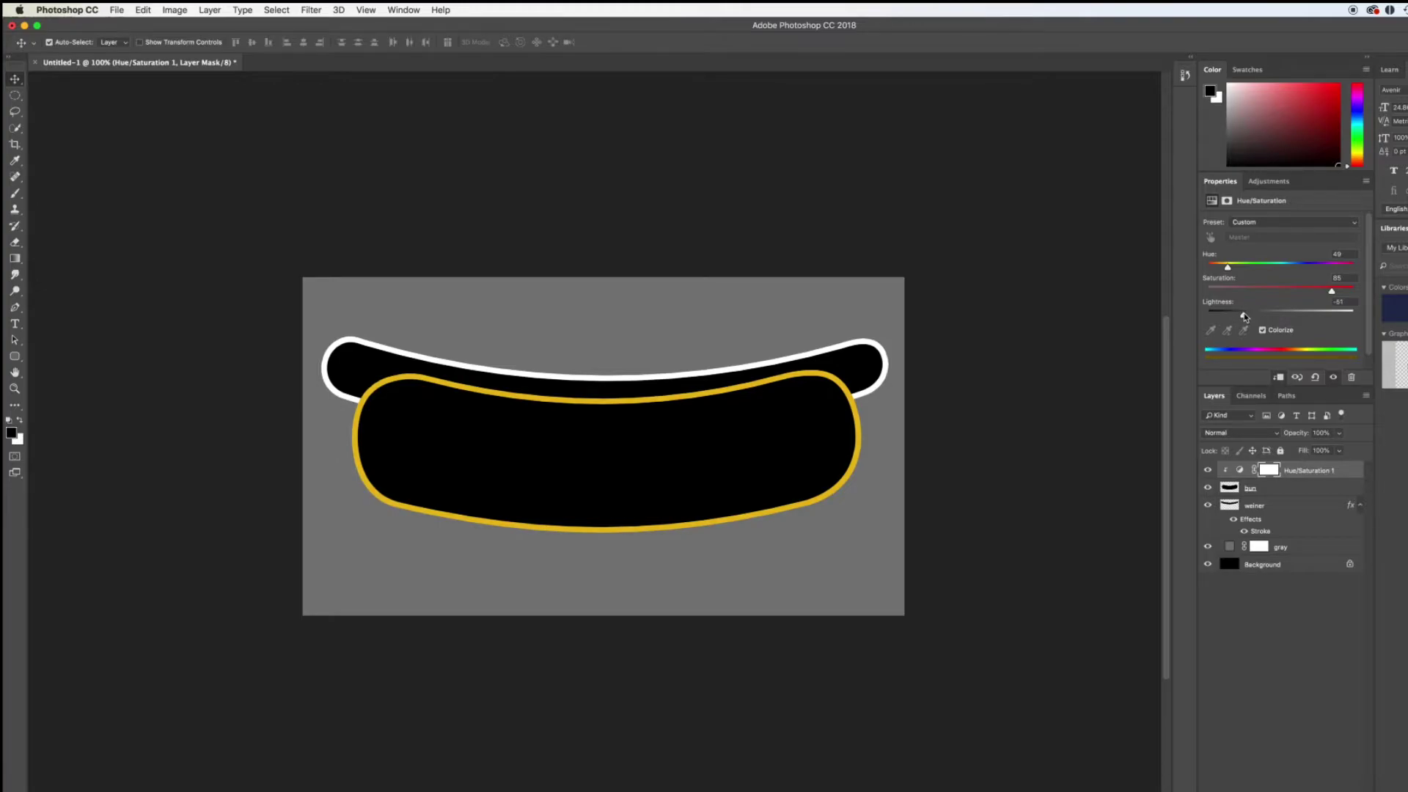
drag(1227, 266, 1227, 269)
Rasterize the weiner layer's style so its white stroke becomes part of its pixels
click(1296, 506)
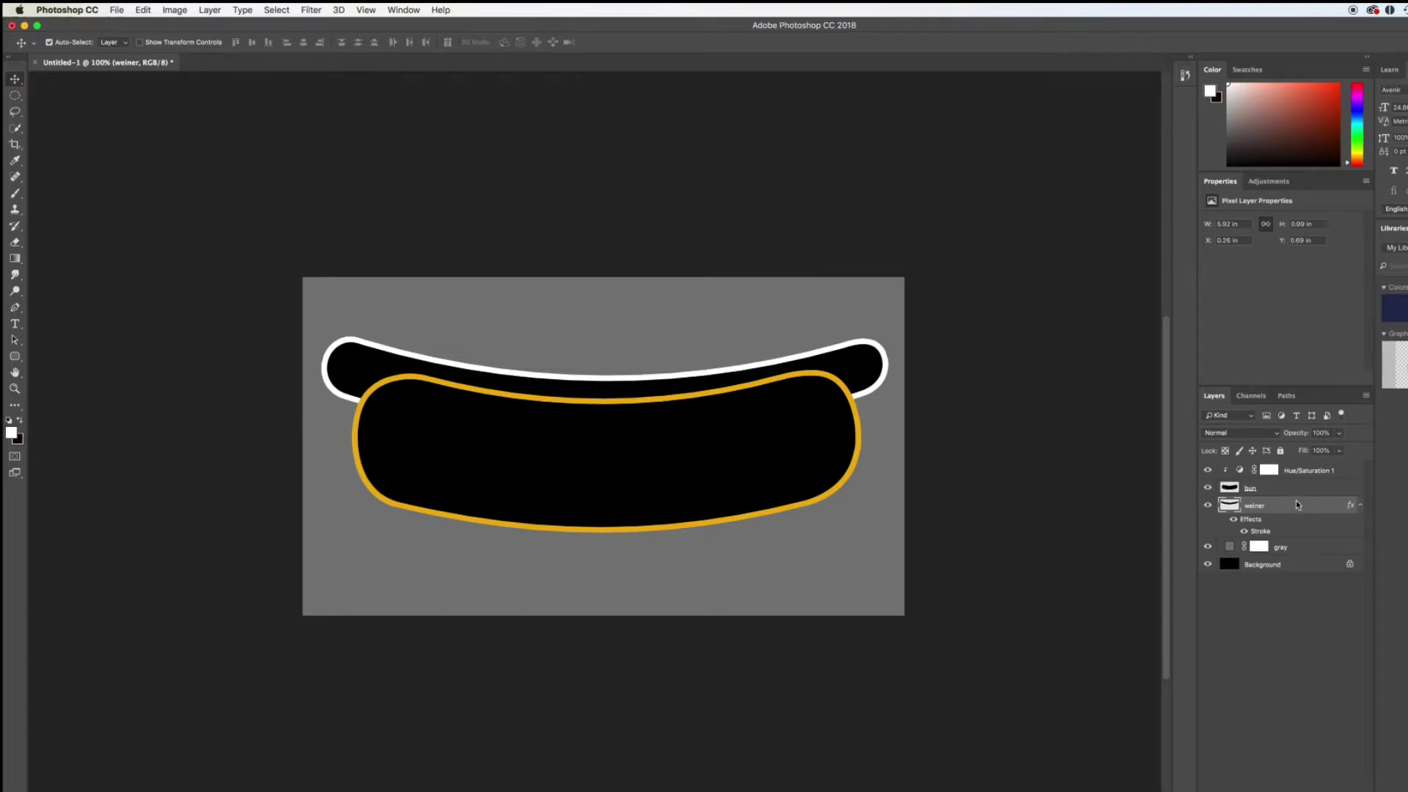
right_click(1296, 504)
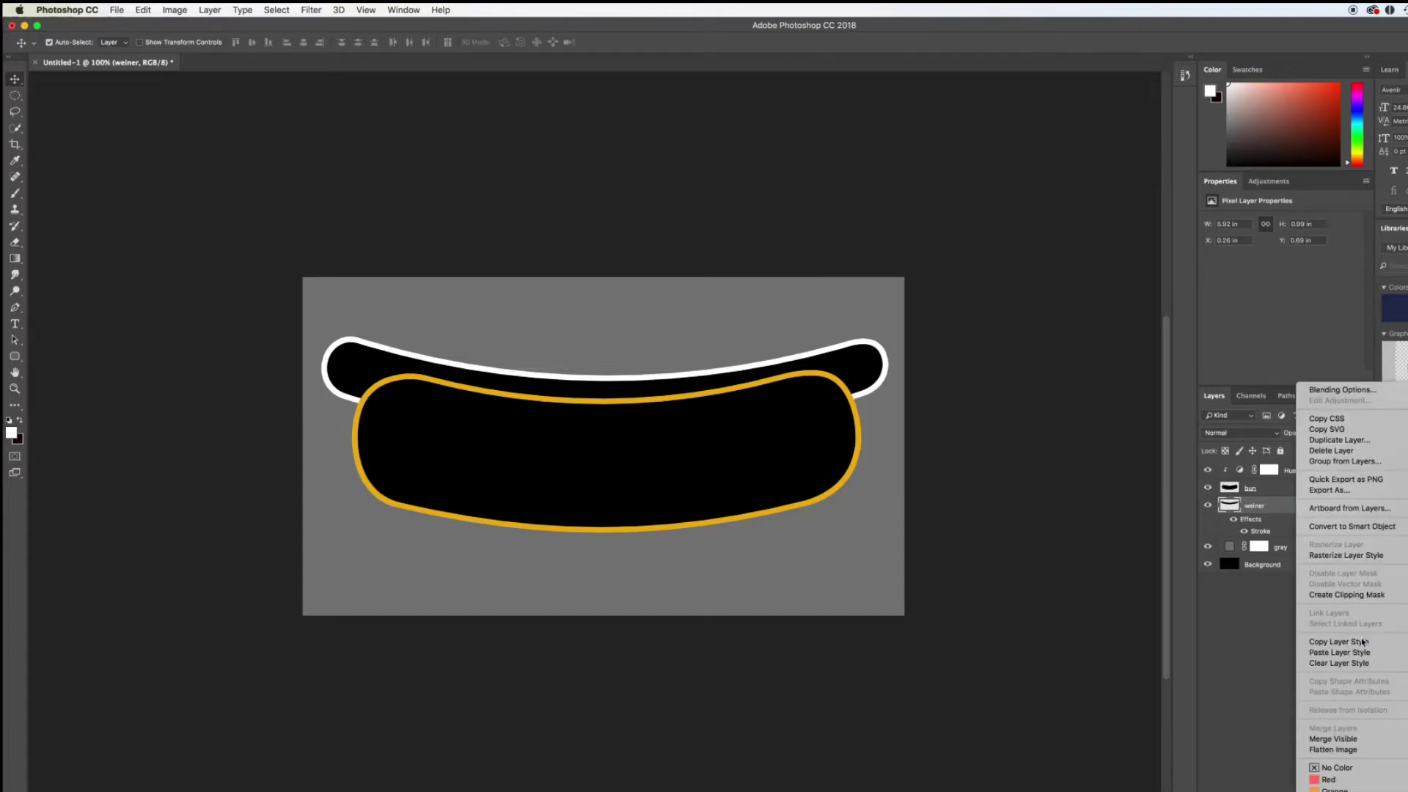
click(1340, 557)
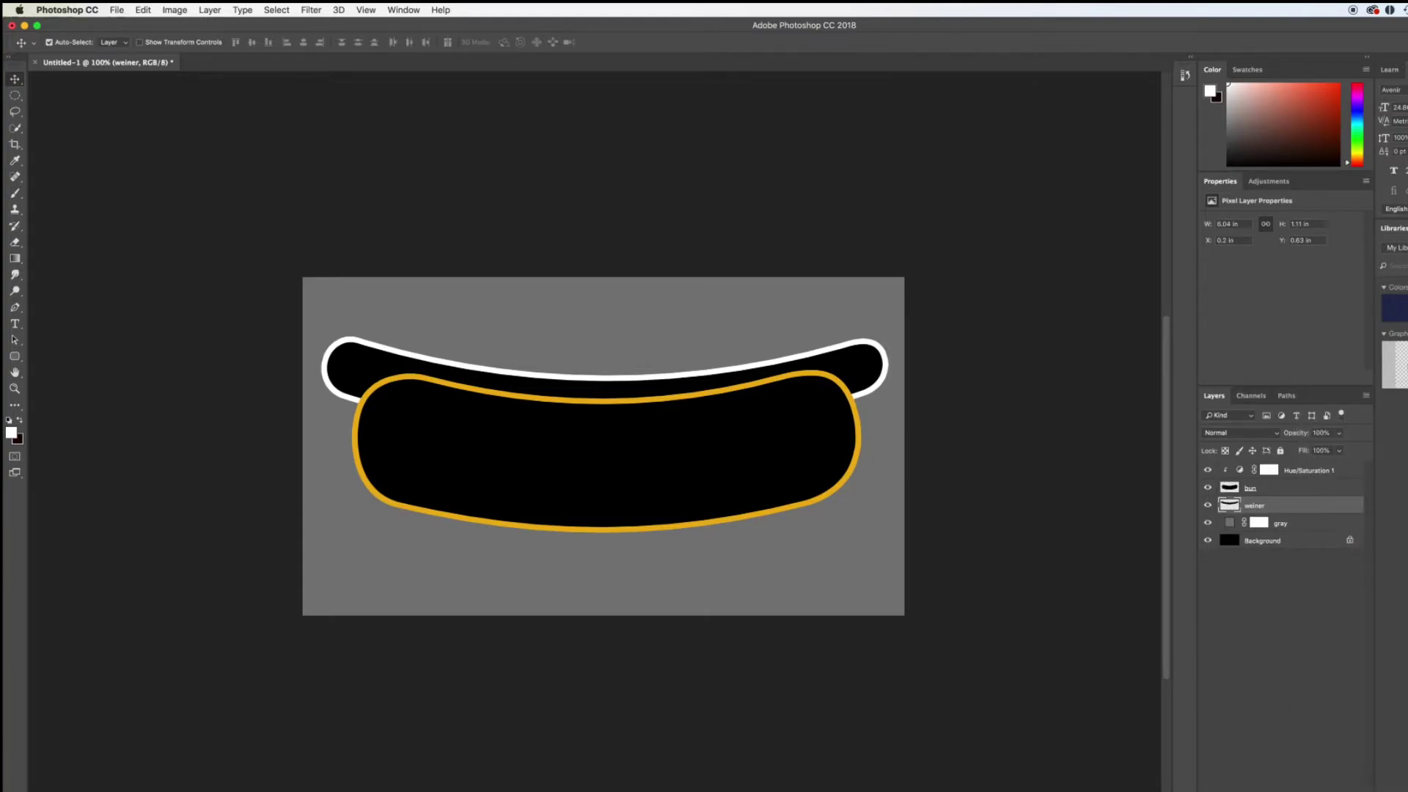
Add a Hue/Saturation adjustment layer clipped to the weiner layer and turn on Colorize
click(1300, 790)
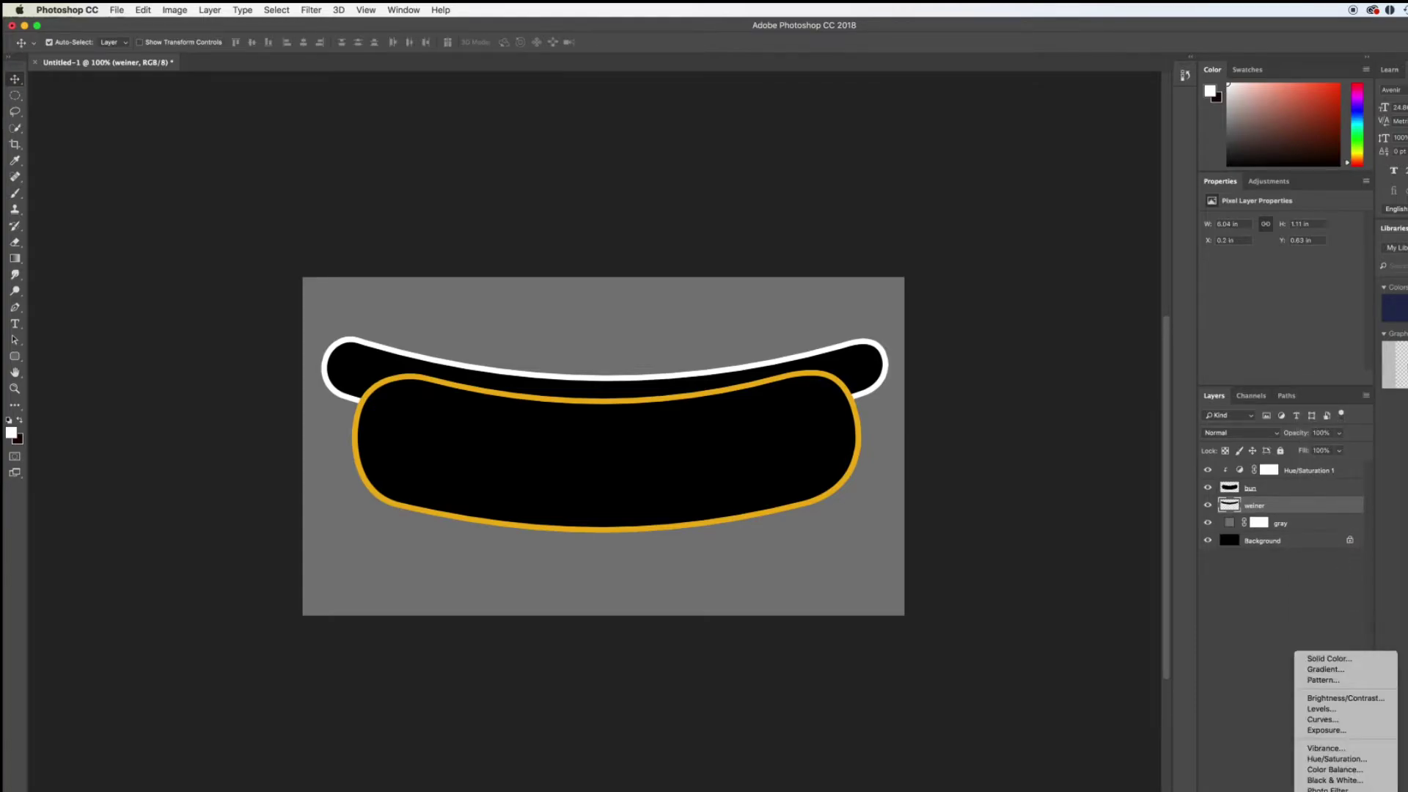
click(1351, 765)
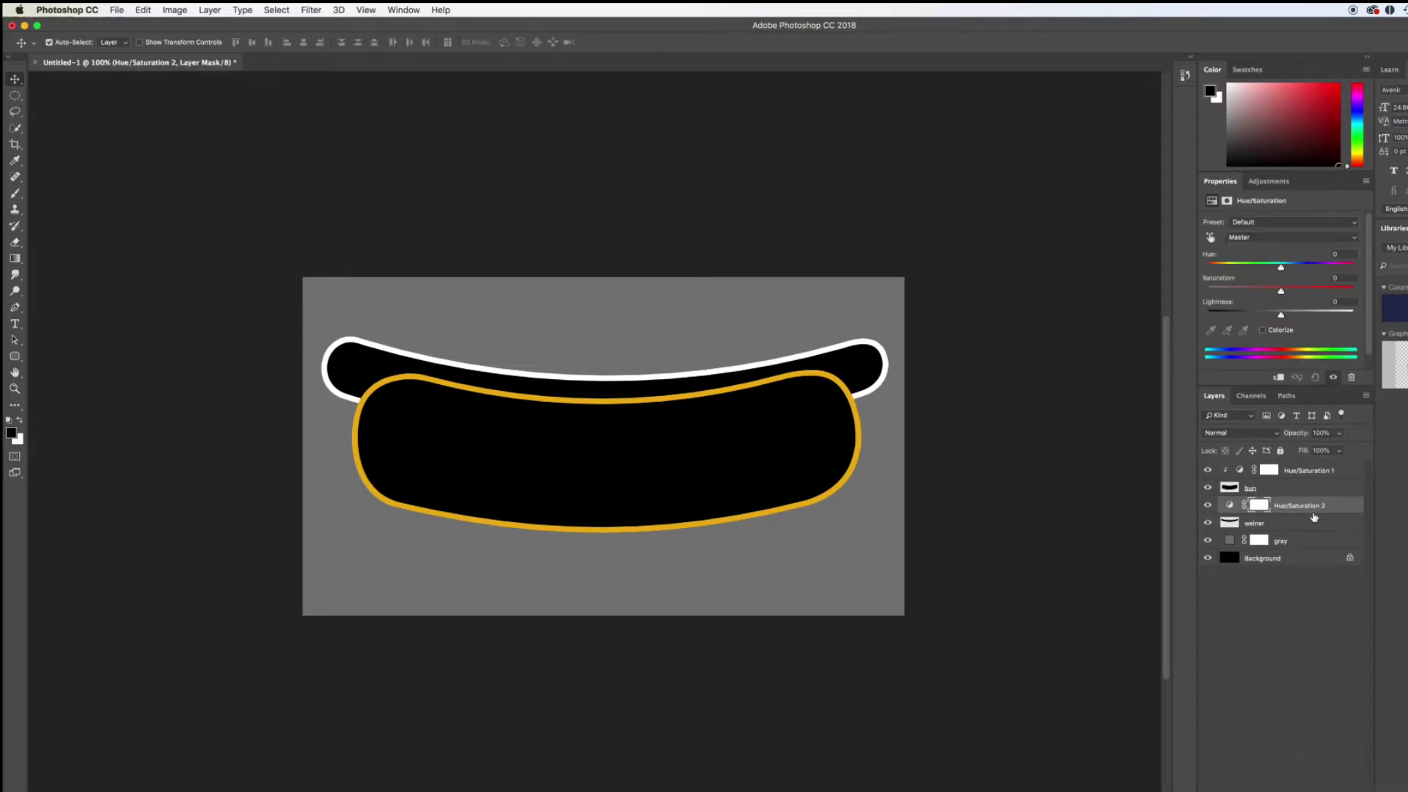
click(1279, 378)
click(1261, 329)
Tint the weiner outline red with hue 0, saturation 77 and lightness -45
drag(1280, 315, 1248, 316)
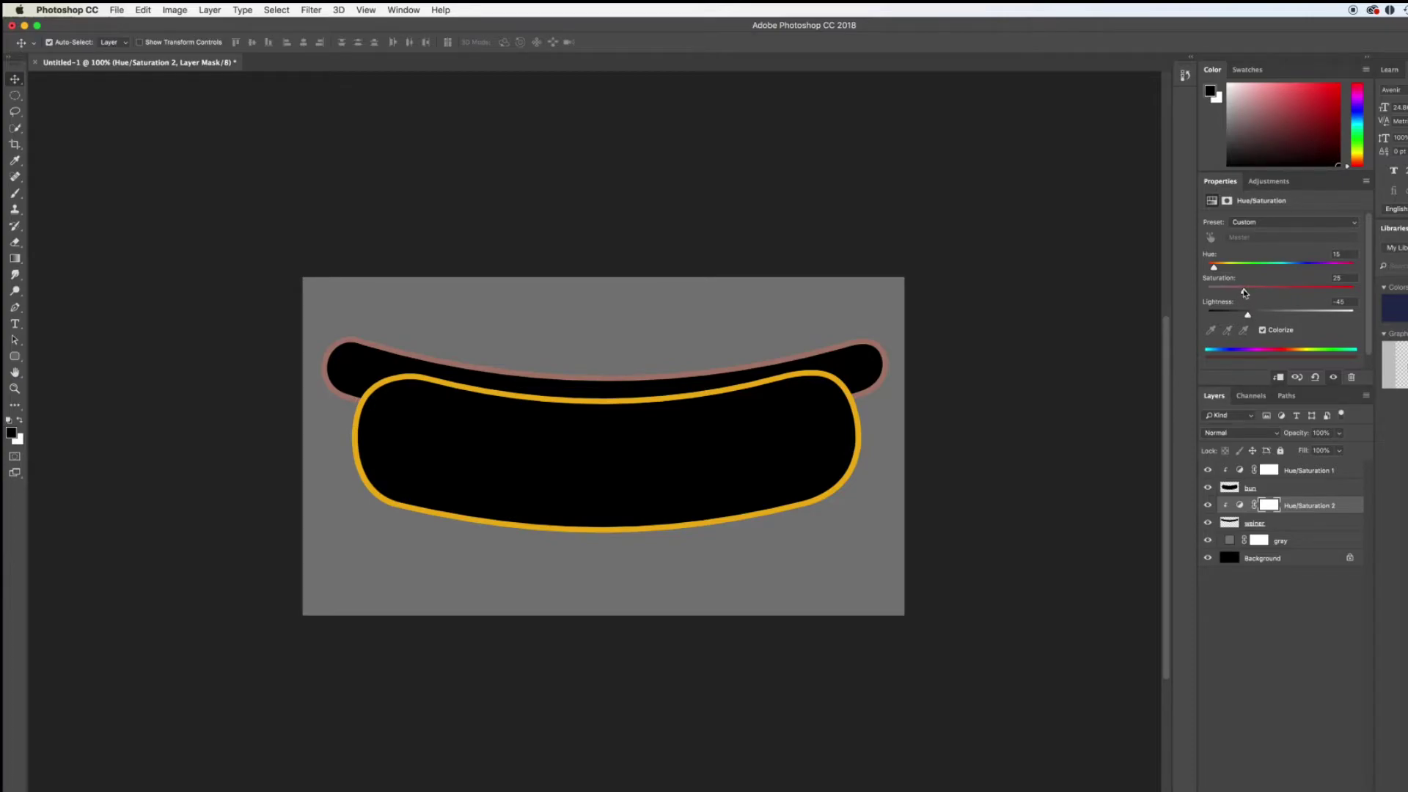
drag(1244, 294, 1286, 293)
drag(1212, 269, 1207, 270)
drag(1284, 291, 1320, 293)
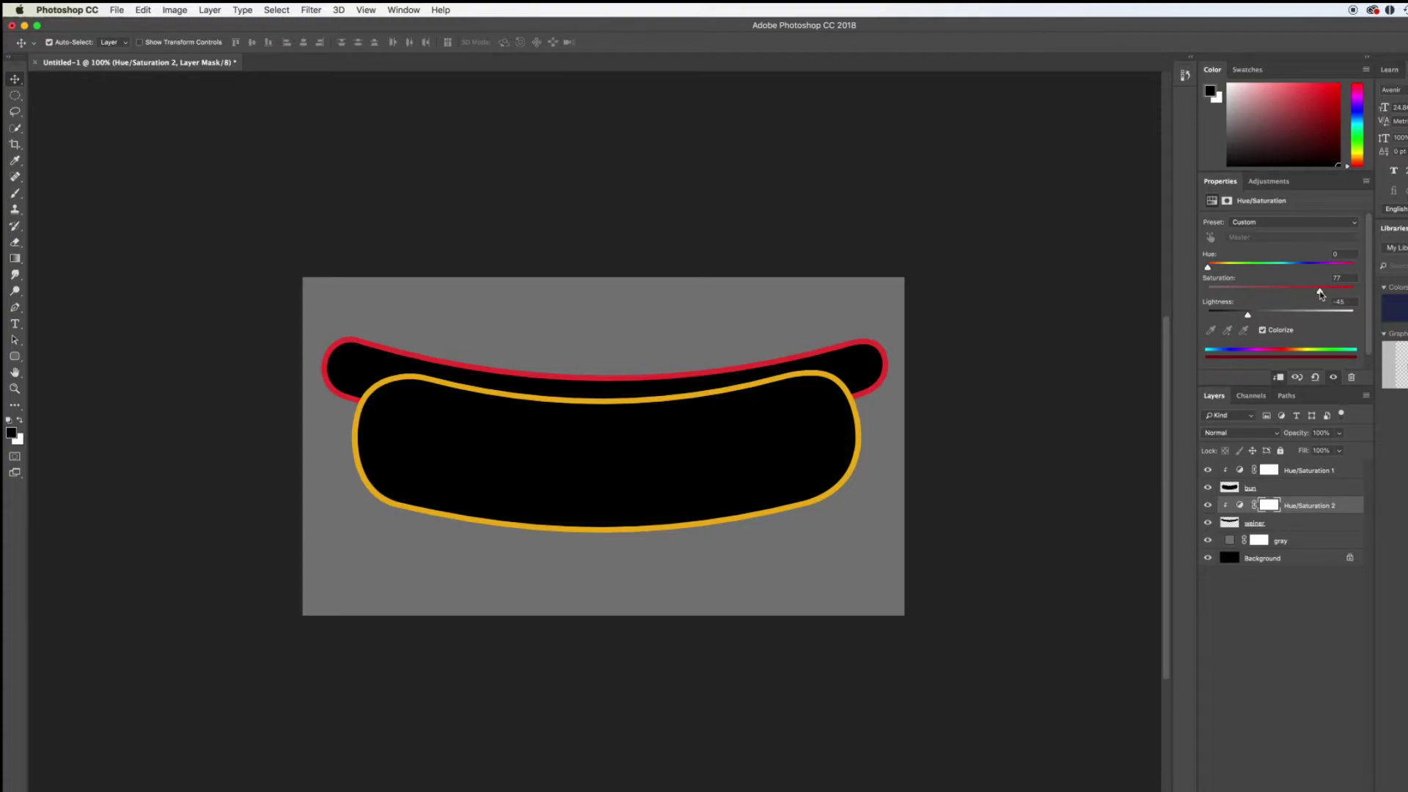
Hide the gray fill layer so the hot dog sits on the black background
click(1308, 540)
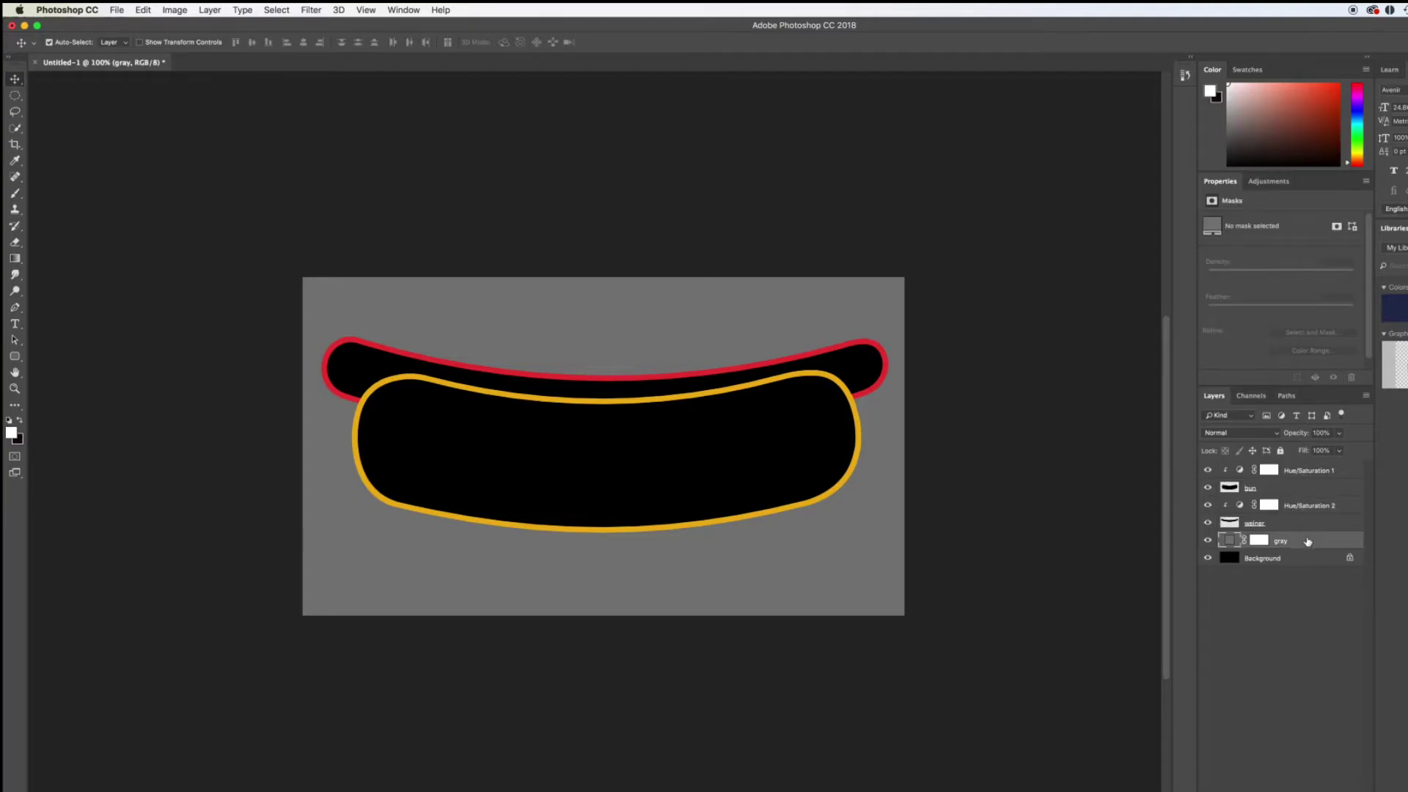
click(1207, 541)
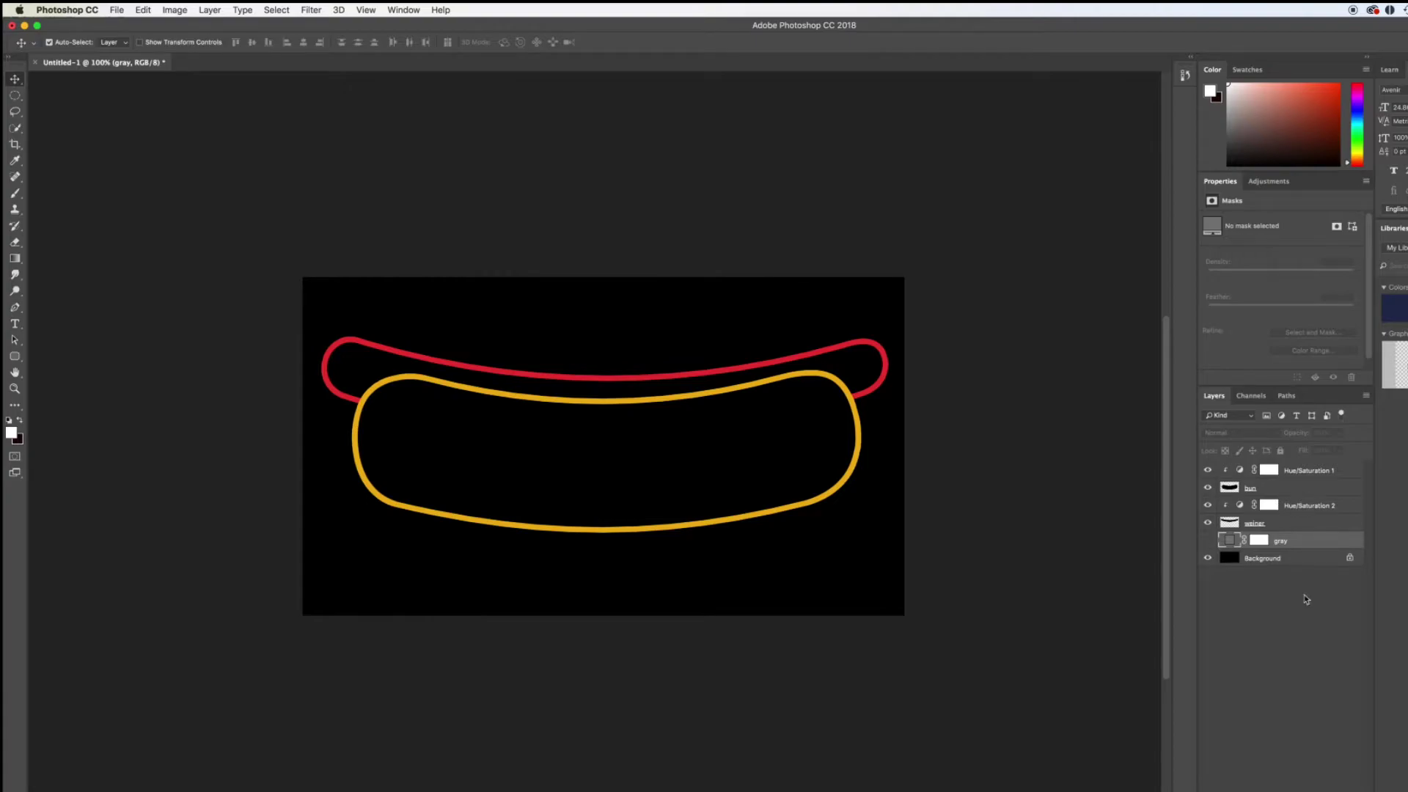
Toggle the bun layer off and on to compare the weiner alone with the complete hot dog
click(1208, 486)
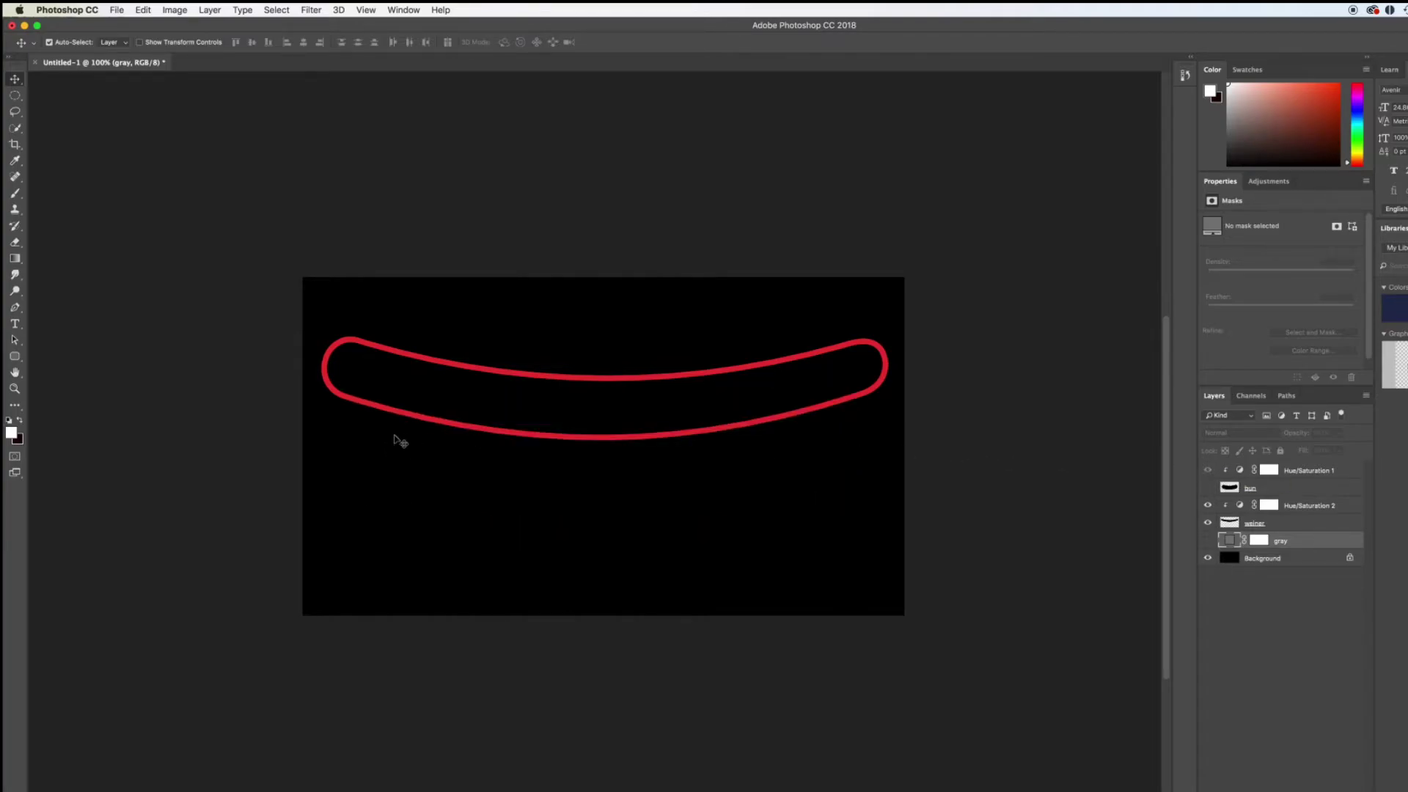
click(1208, 488)
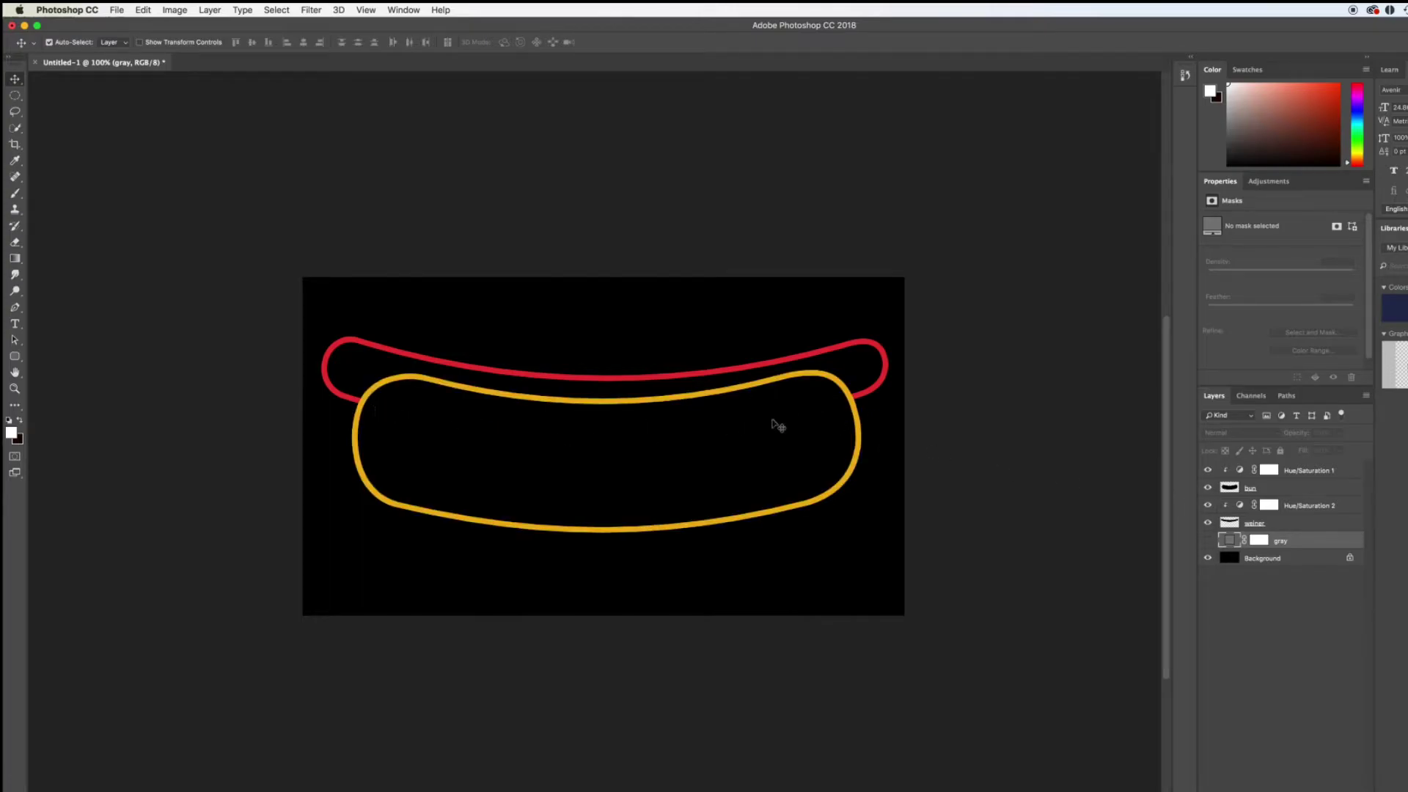
click(1208, 488)
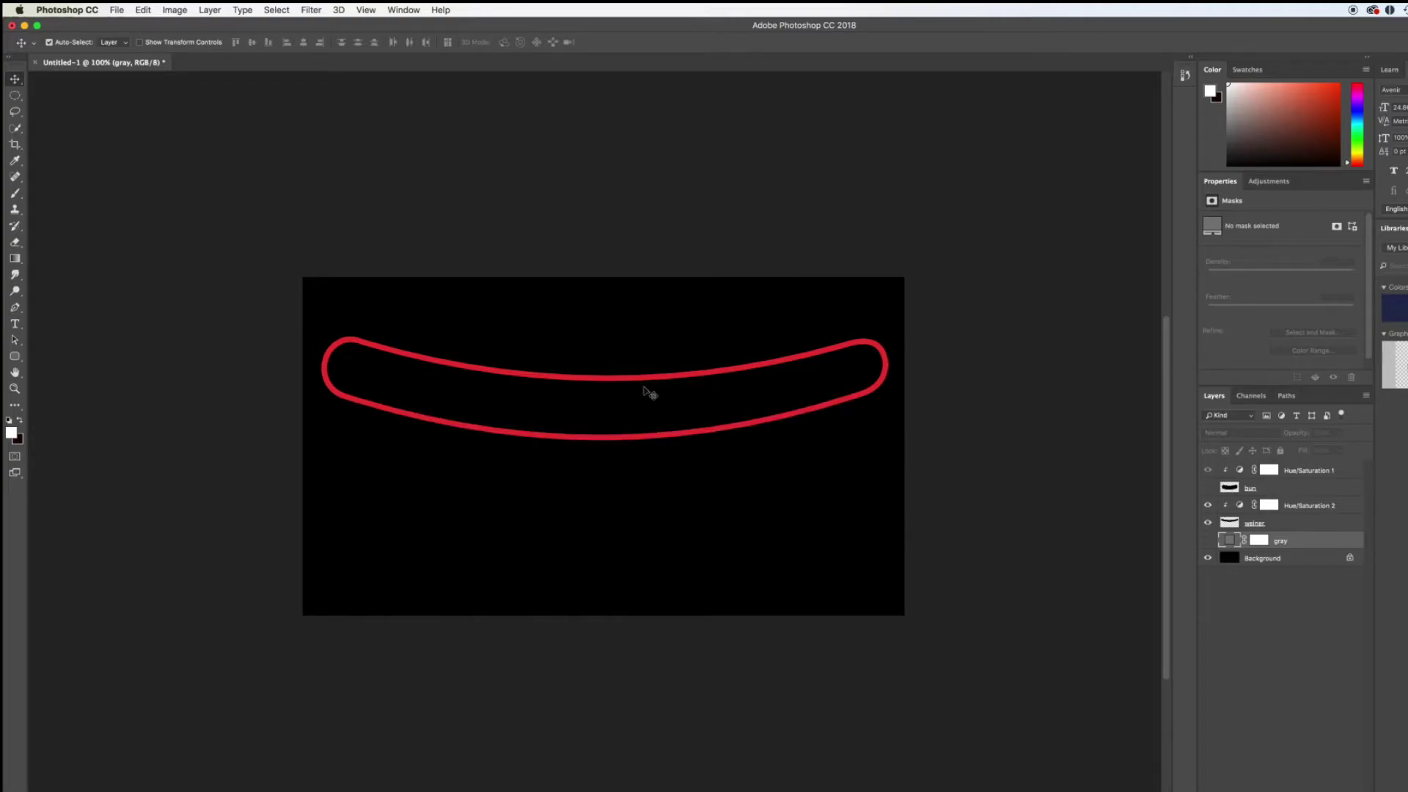
click(1207, 488)
Duplicate the bun layer together with its clipped Hue/Saturation adjustment twice
click(1310, 482)
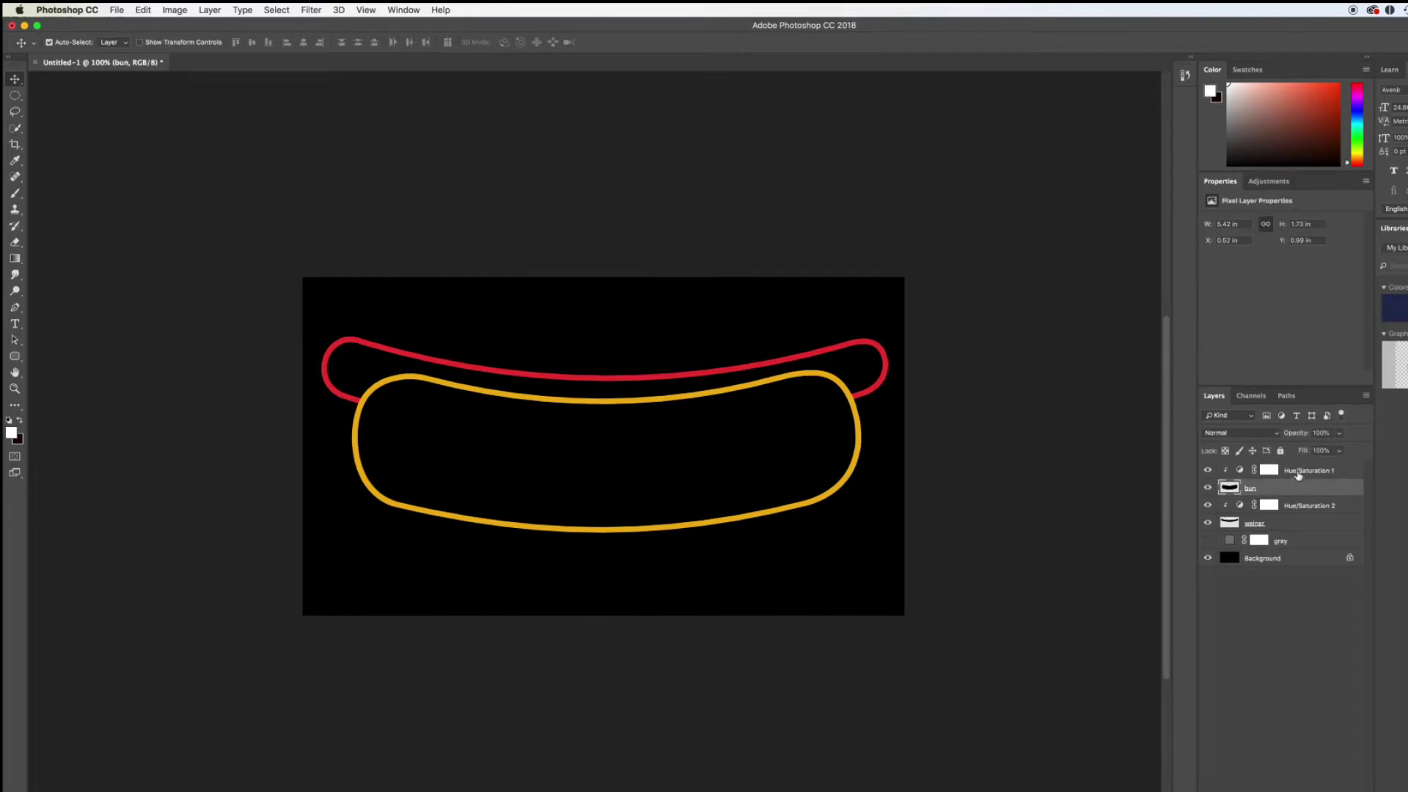
shift+click(1296, 473)
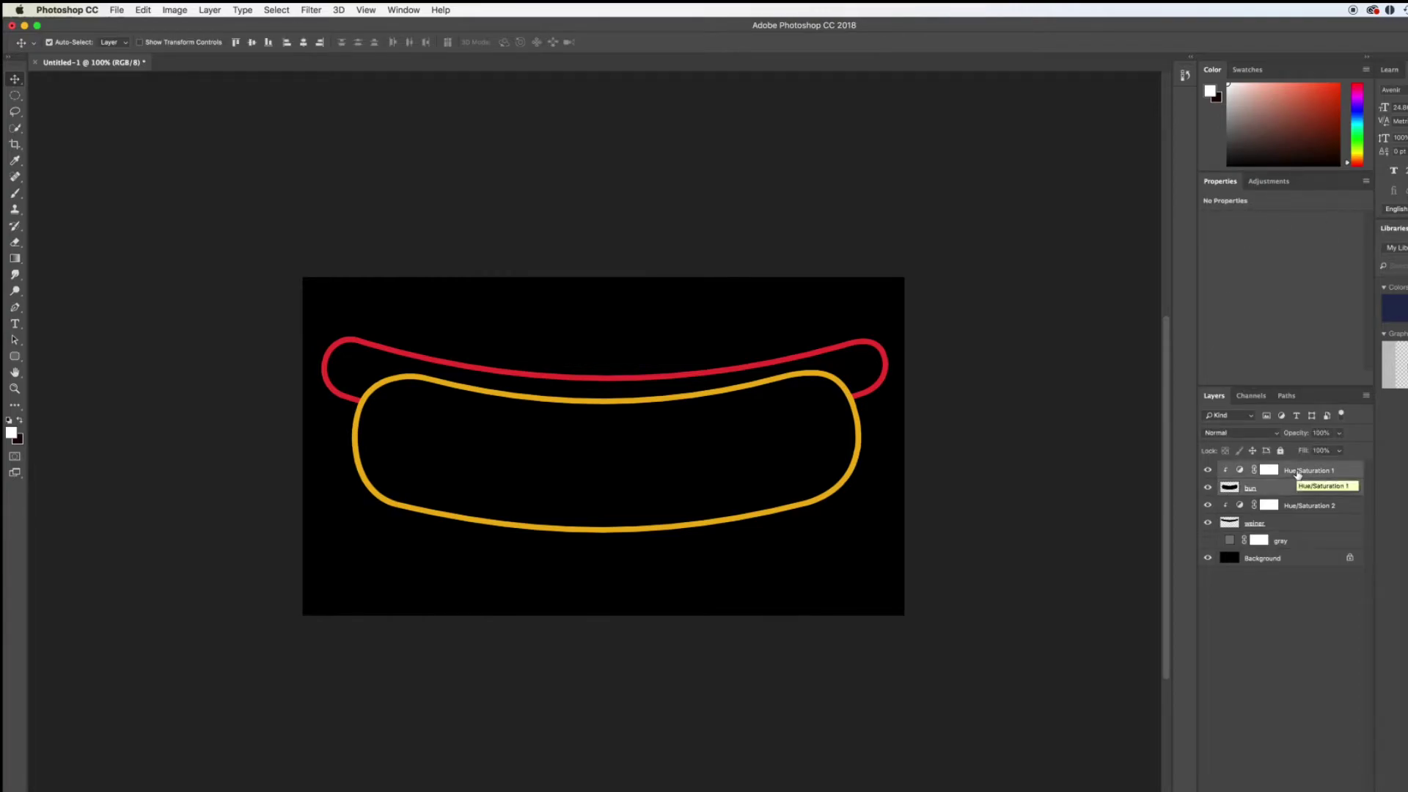
key(super+j)
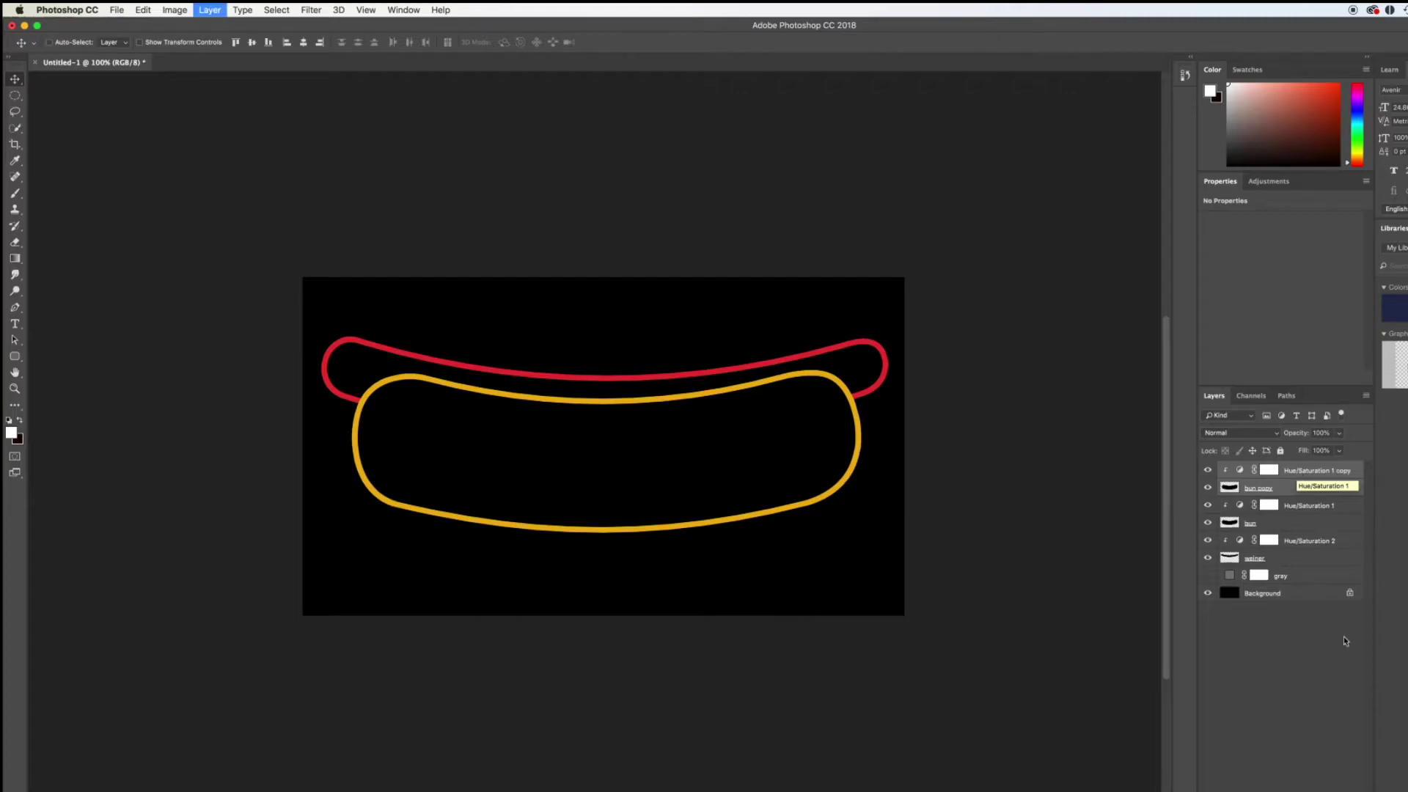
key(super+j)
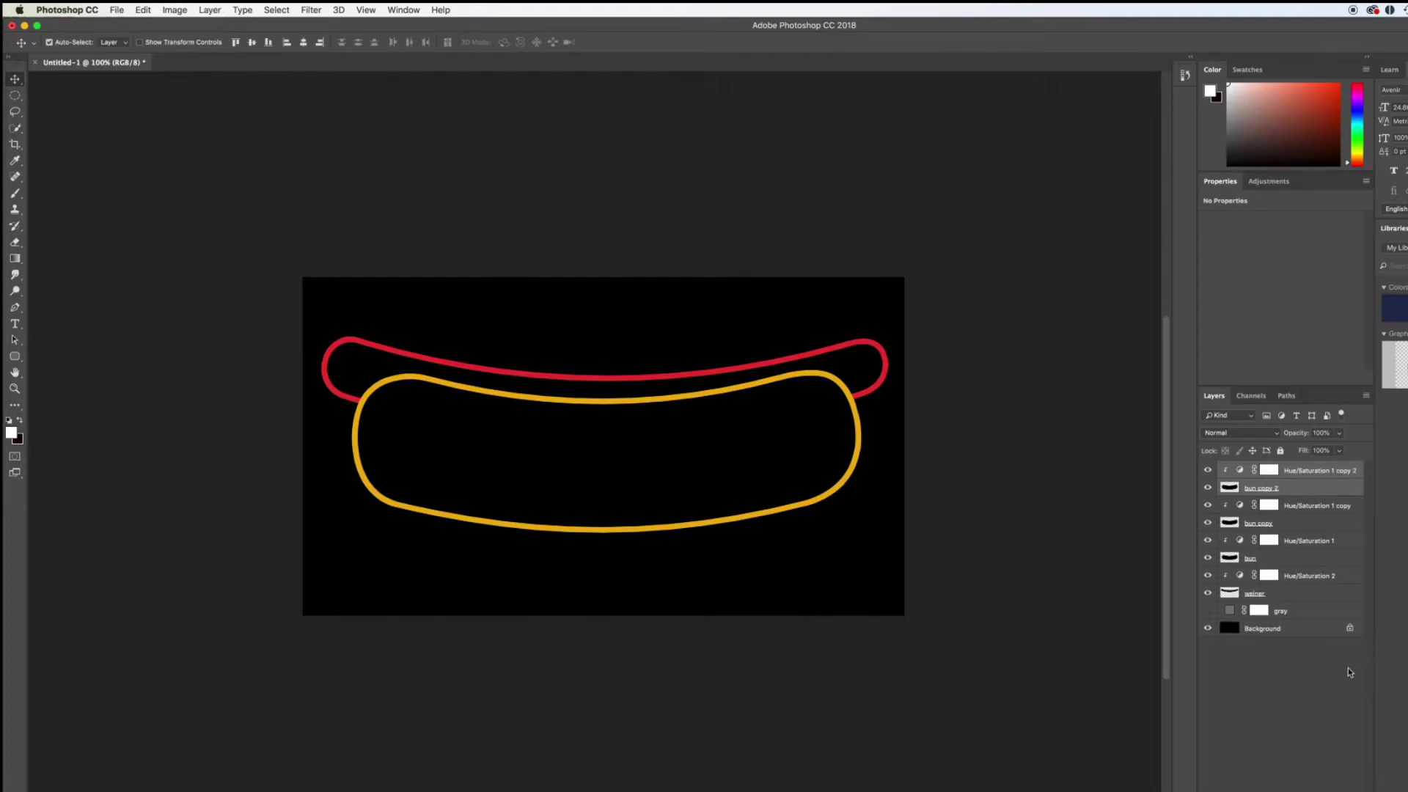
Turn the topmost bun copy's outline black by setting its Hue/Saturation lightness to -100
click(1300, 489)
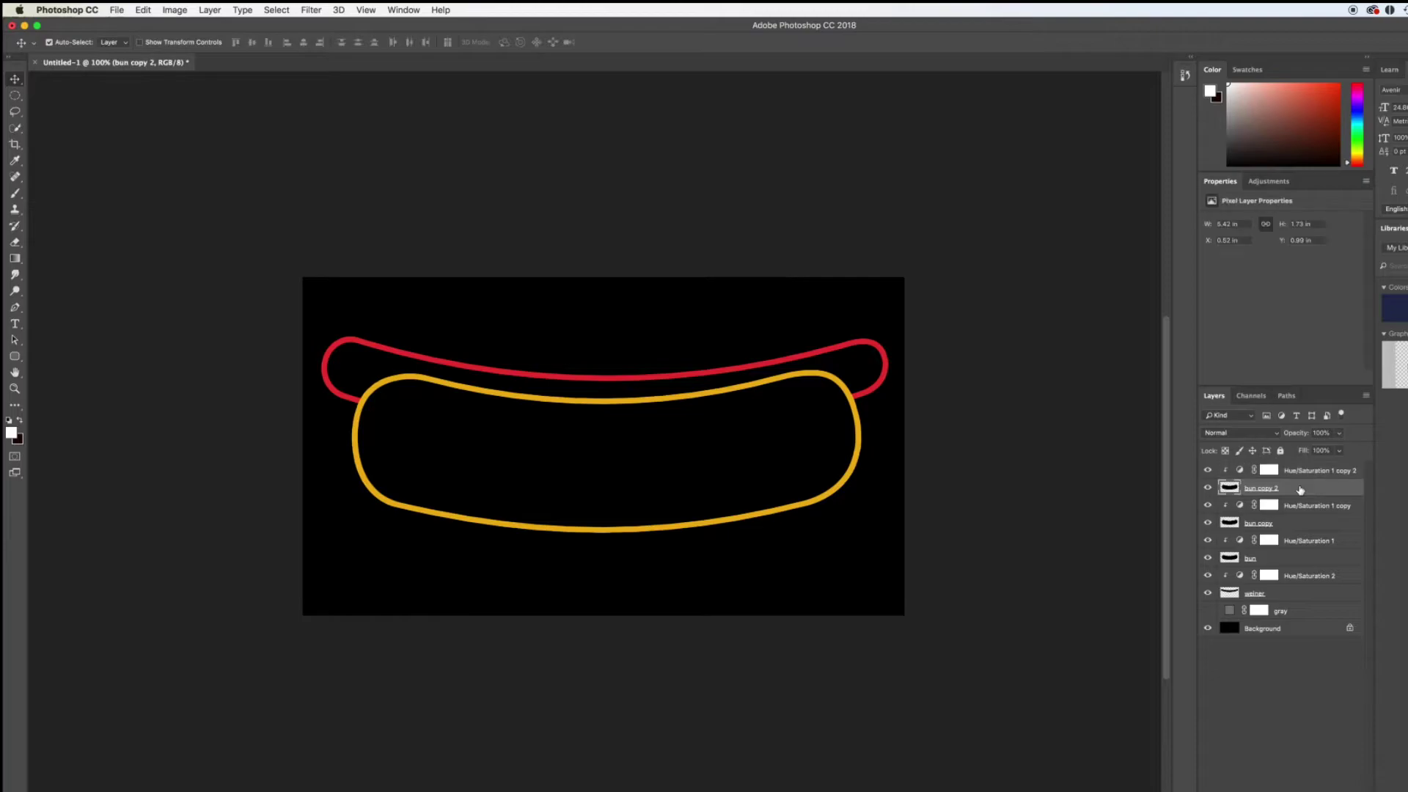
click(1304, 472)
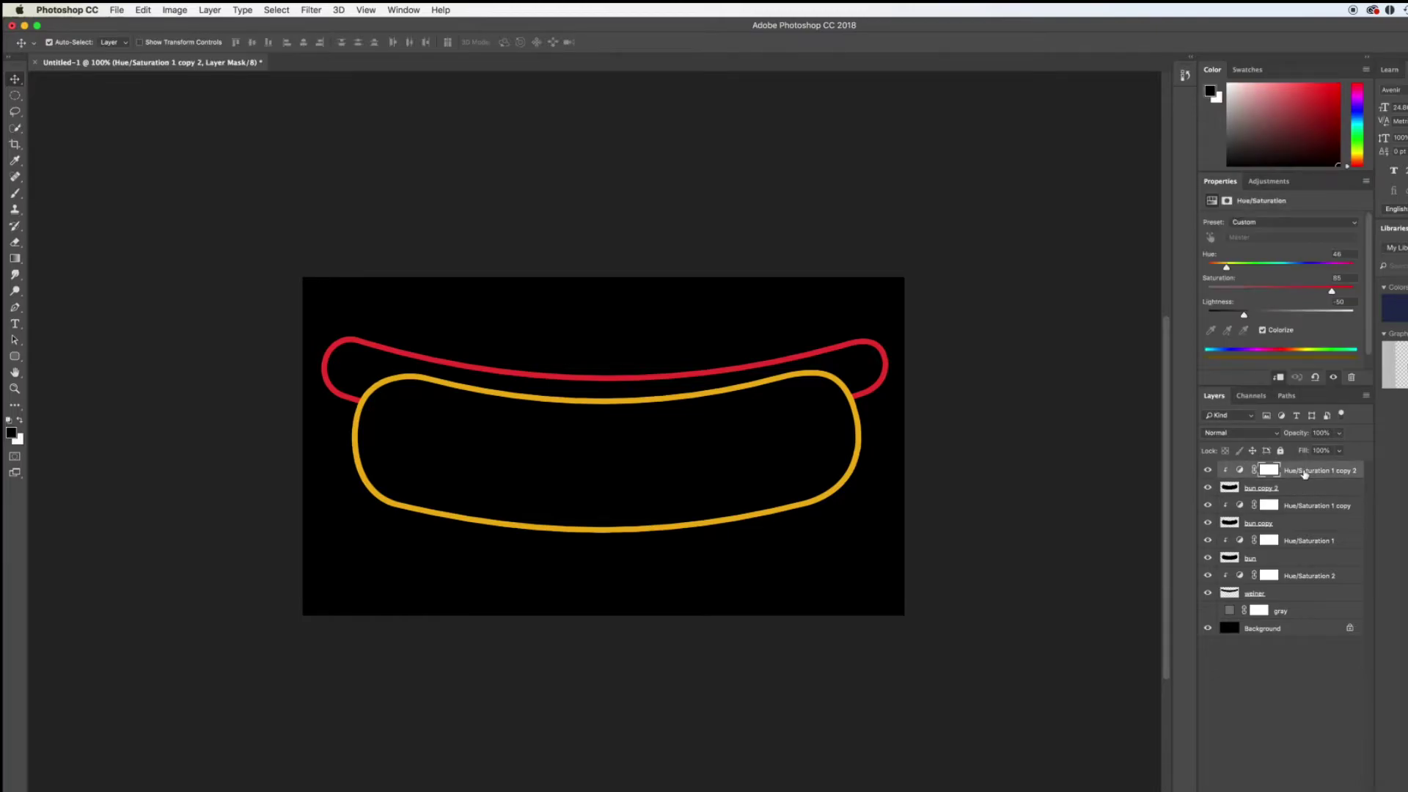
drag(1244, 317, 1207, 315)
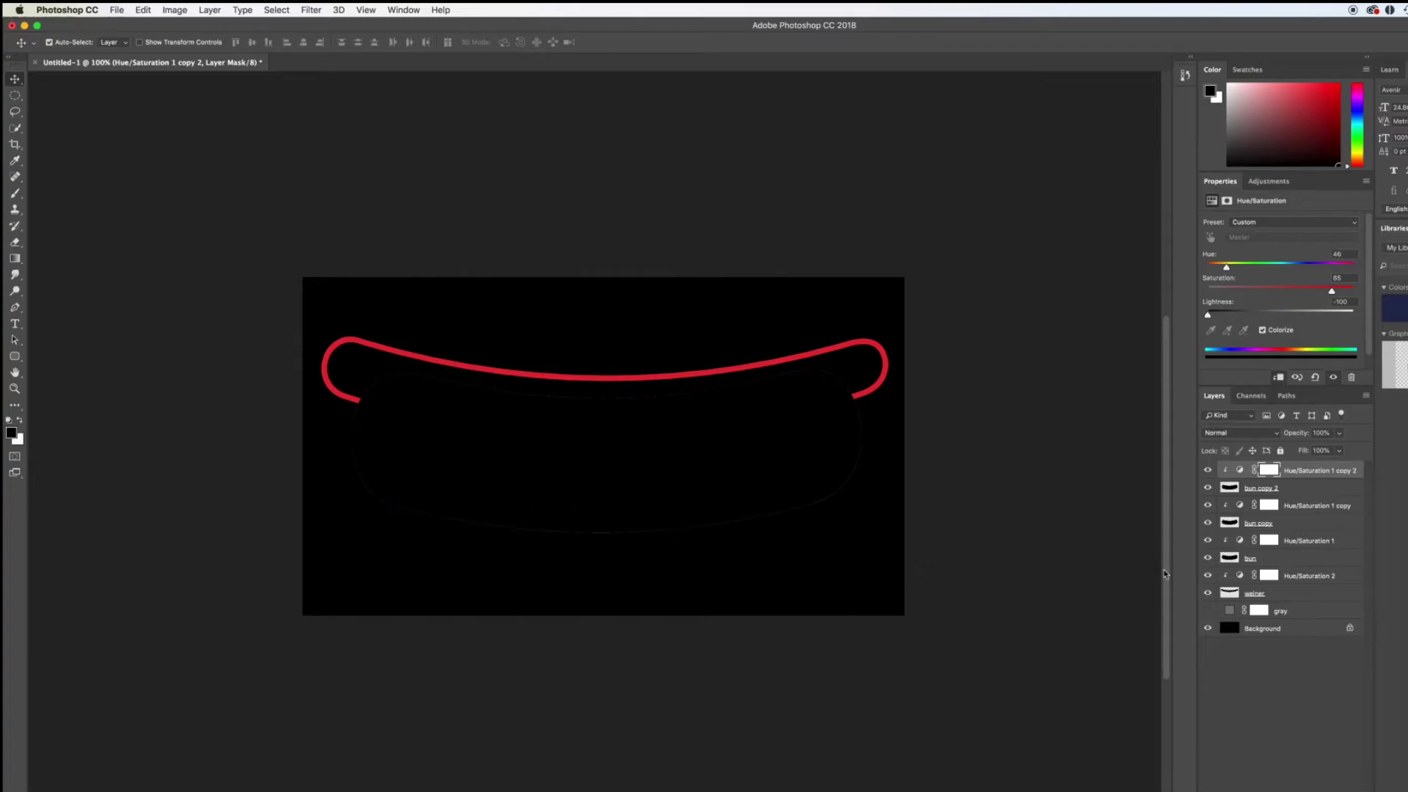
Hide the original bun layer and the first bun copy, leaving the blackened copy visible
click(1312, 524)
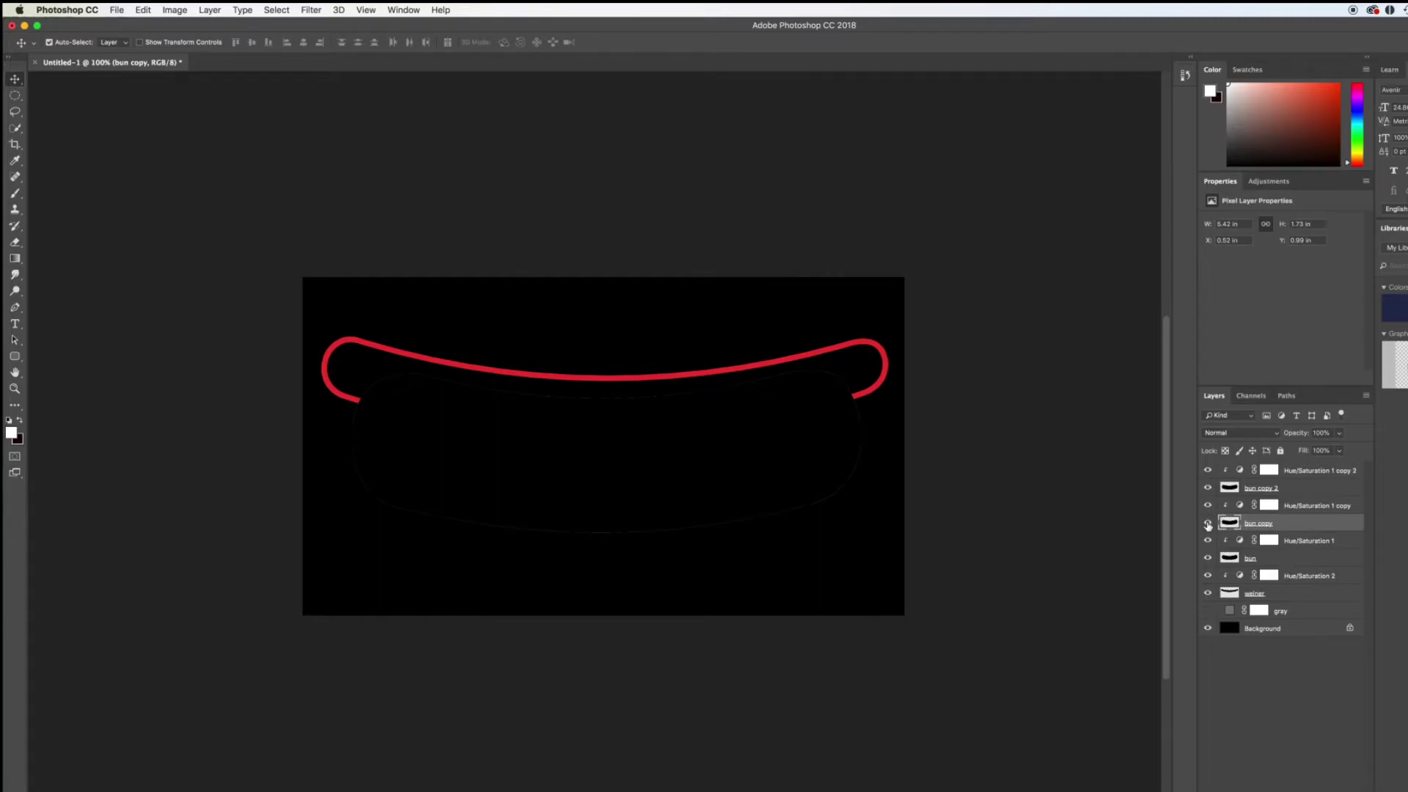
click(1266, 560)
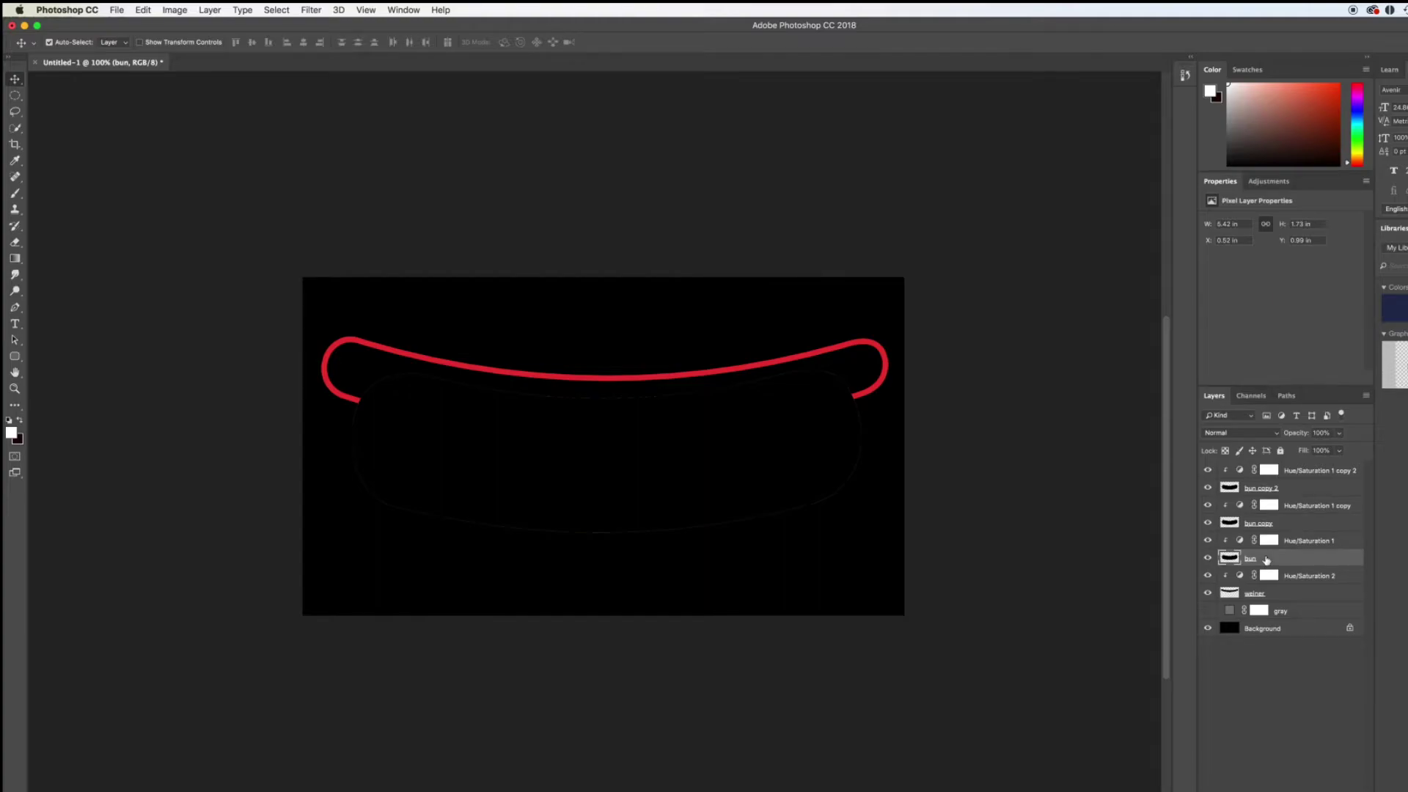
click(1208, 560)
click(1208, 523)
Delete the hidden first bun copy together with its clipped Hue/Saturation adjustment
click(1307, 490)
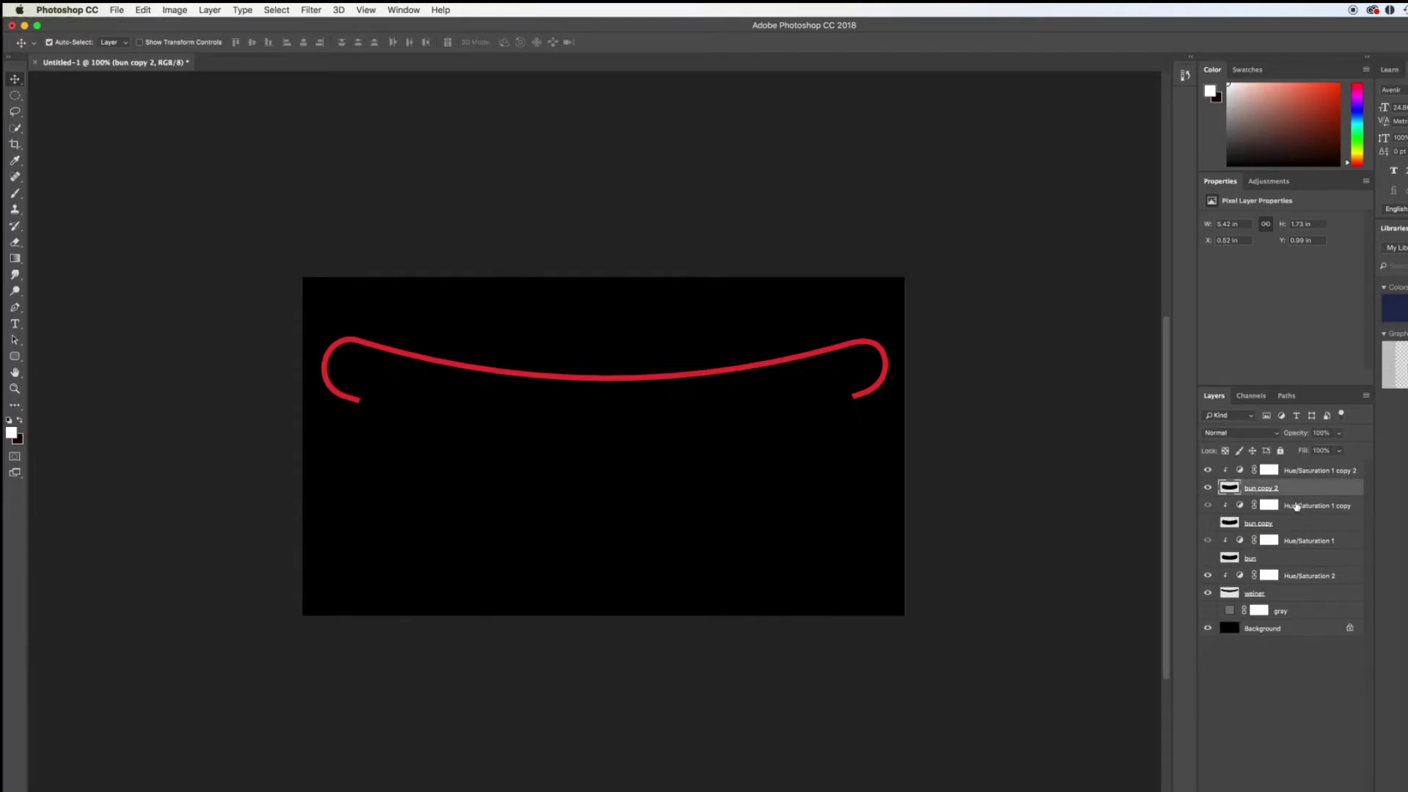
shift+click(1299, 507)
click(1299, 507)
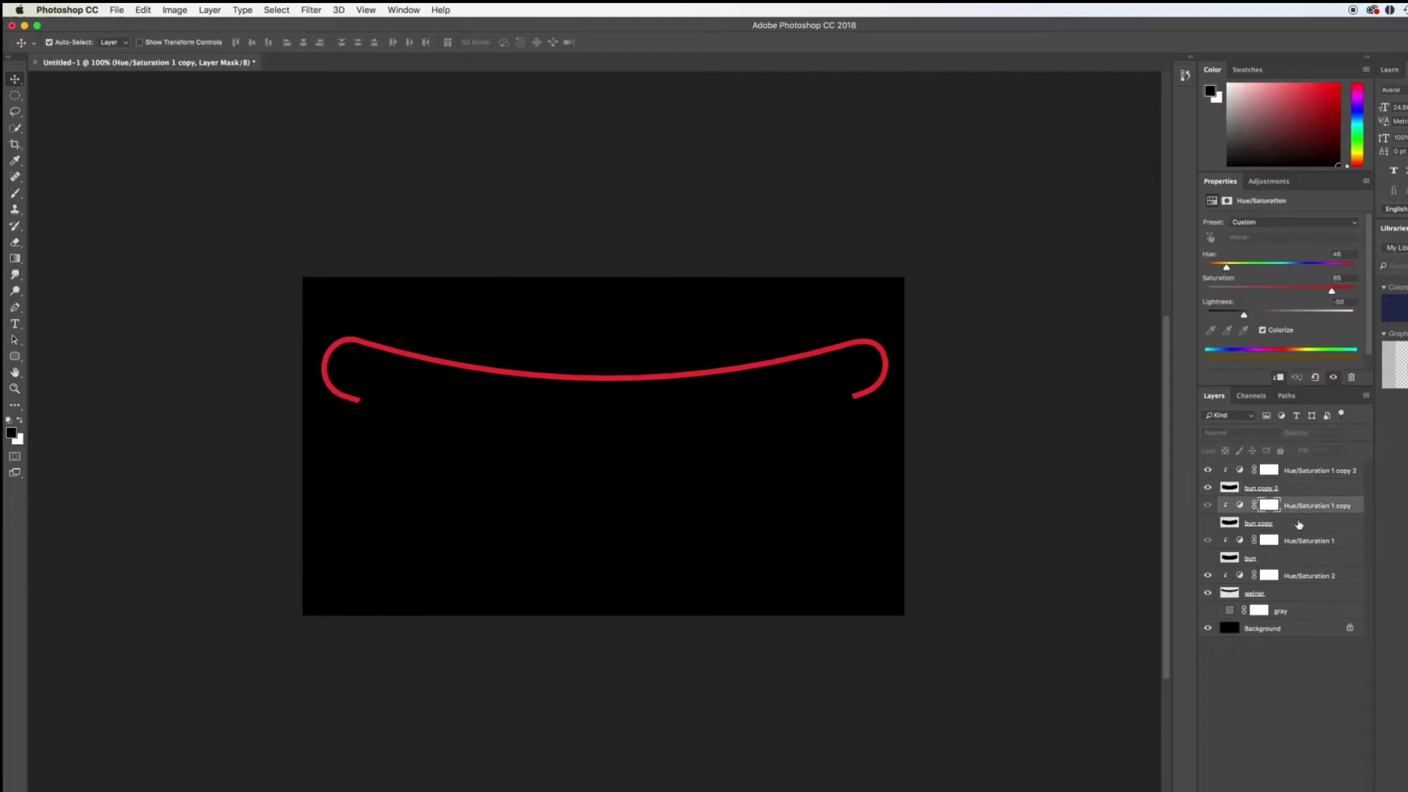
click(1299, 523)
shift+click(1300, 511)
key(Delete)
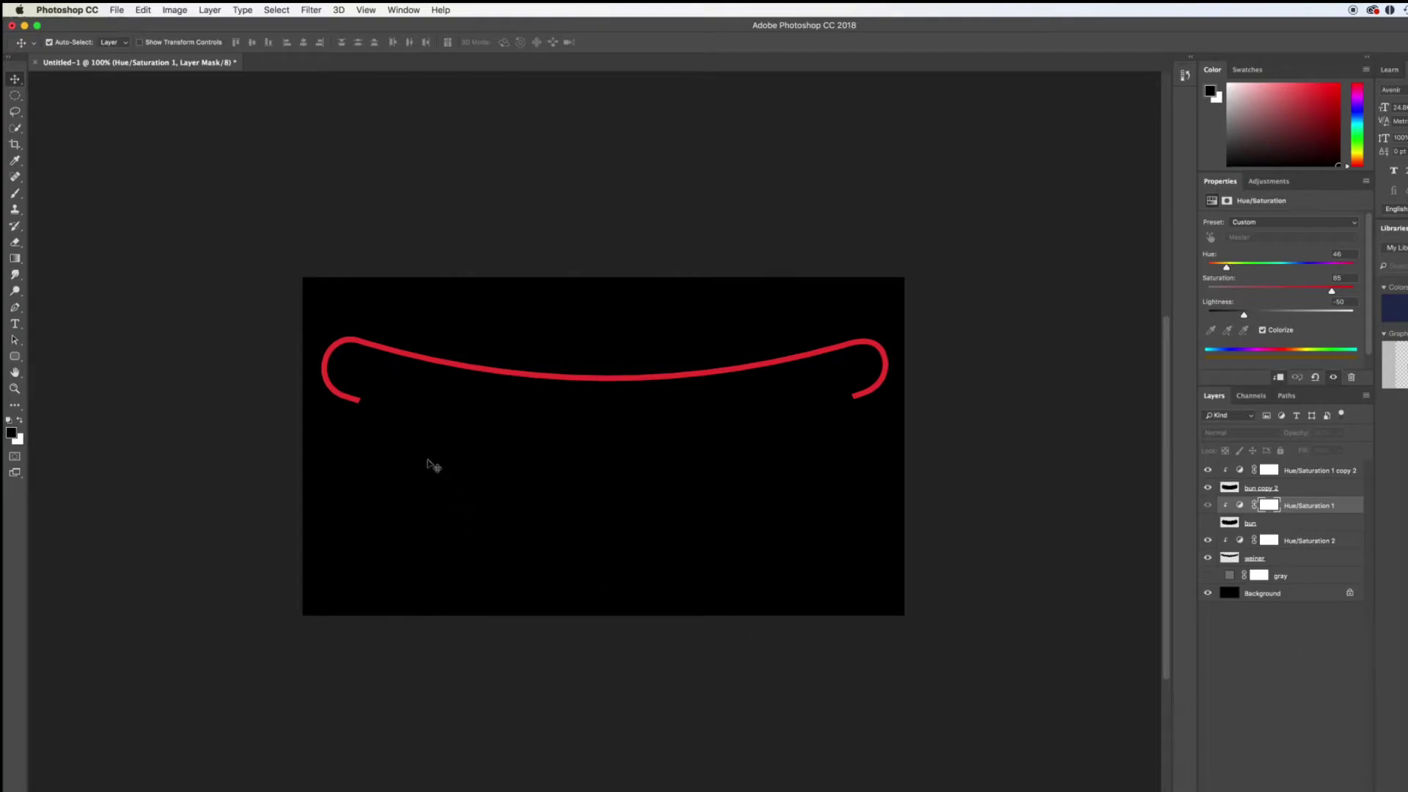
scroll(381, 469, down, 2)
scroll(733, 504, up, 5)
scroll(733, 505, down, 5)
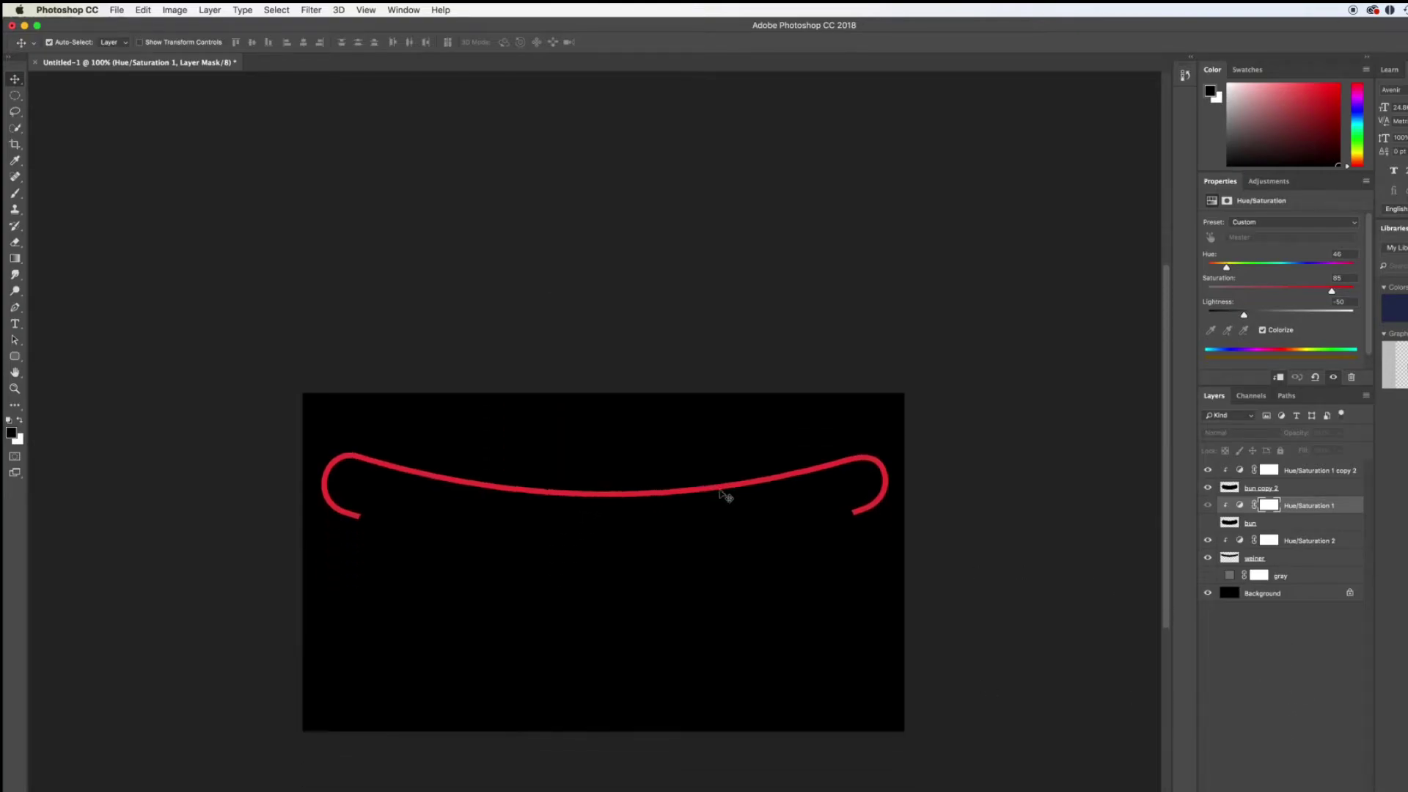
Save the weiner artwork as a JPEG copy named weiner on the Desktop, with image quality 10
click(116, 10)
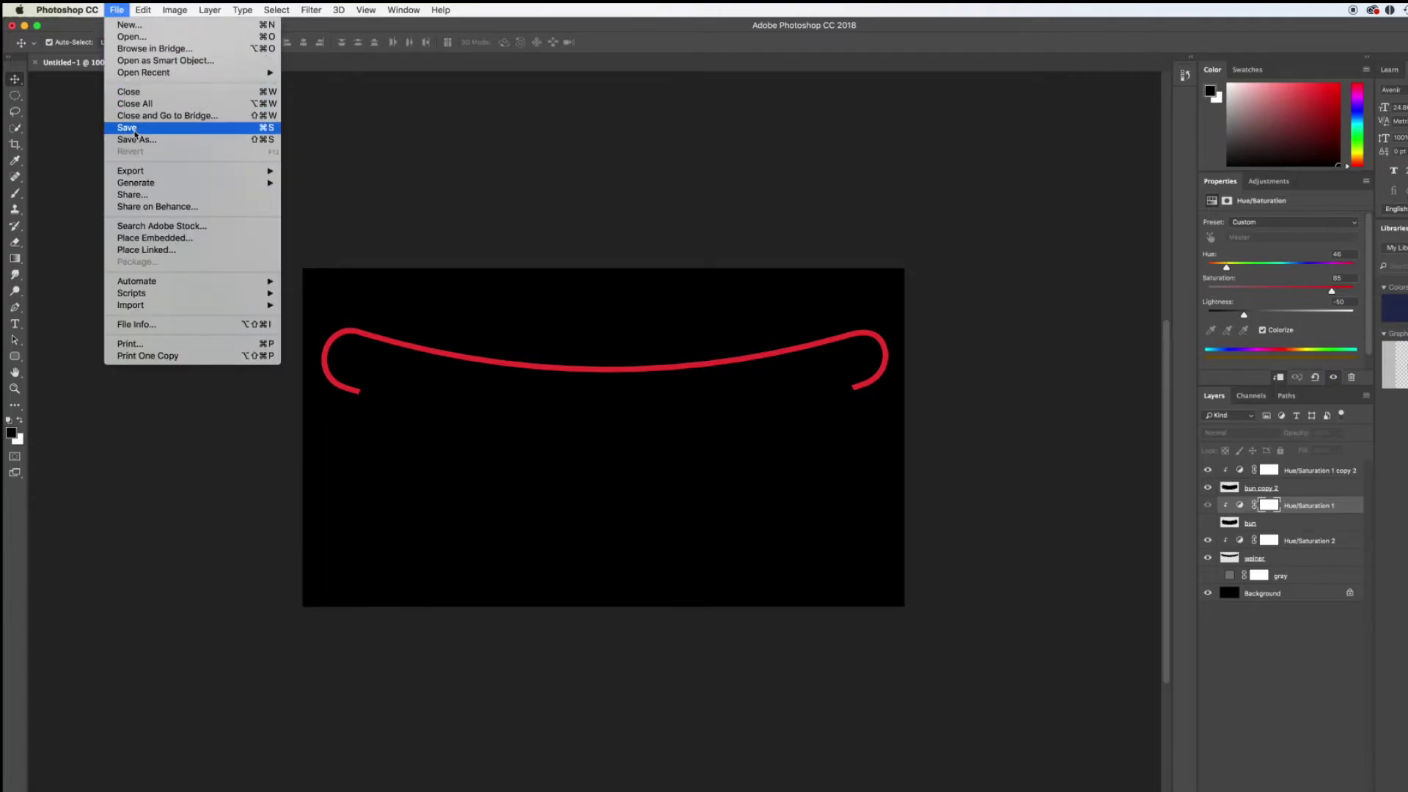
click(916, 325)
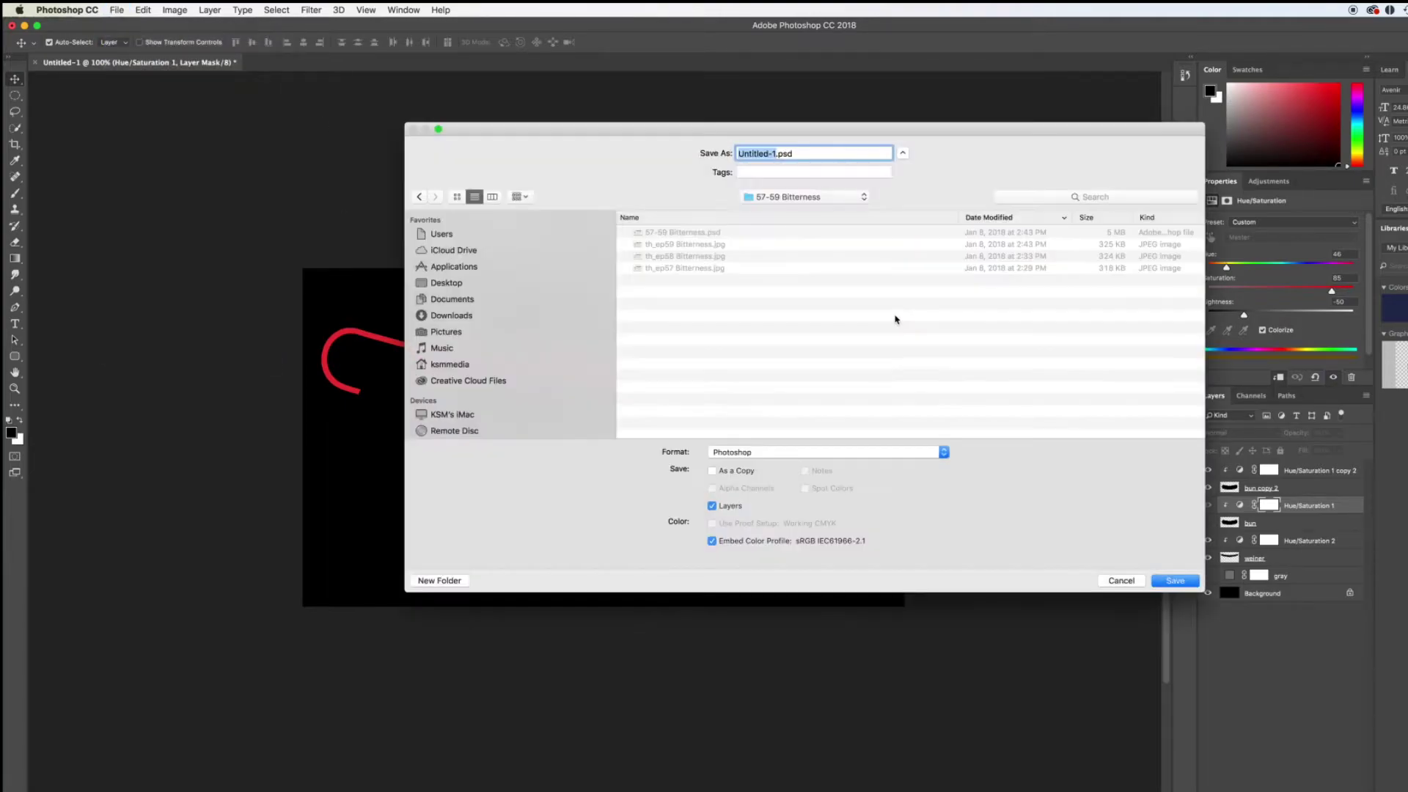
click(946, 454)
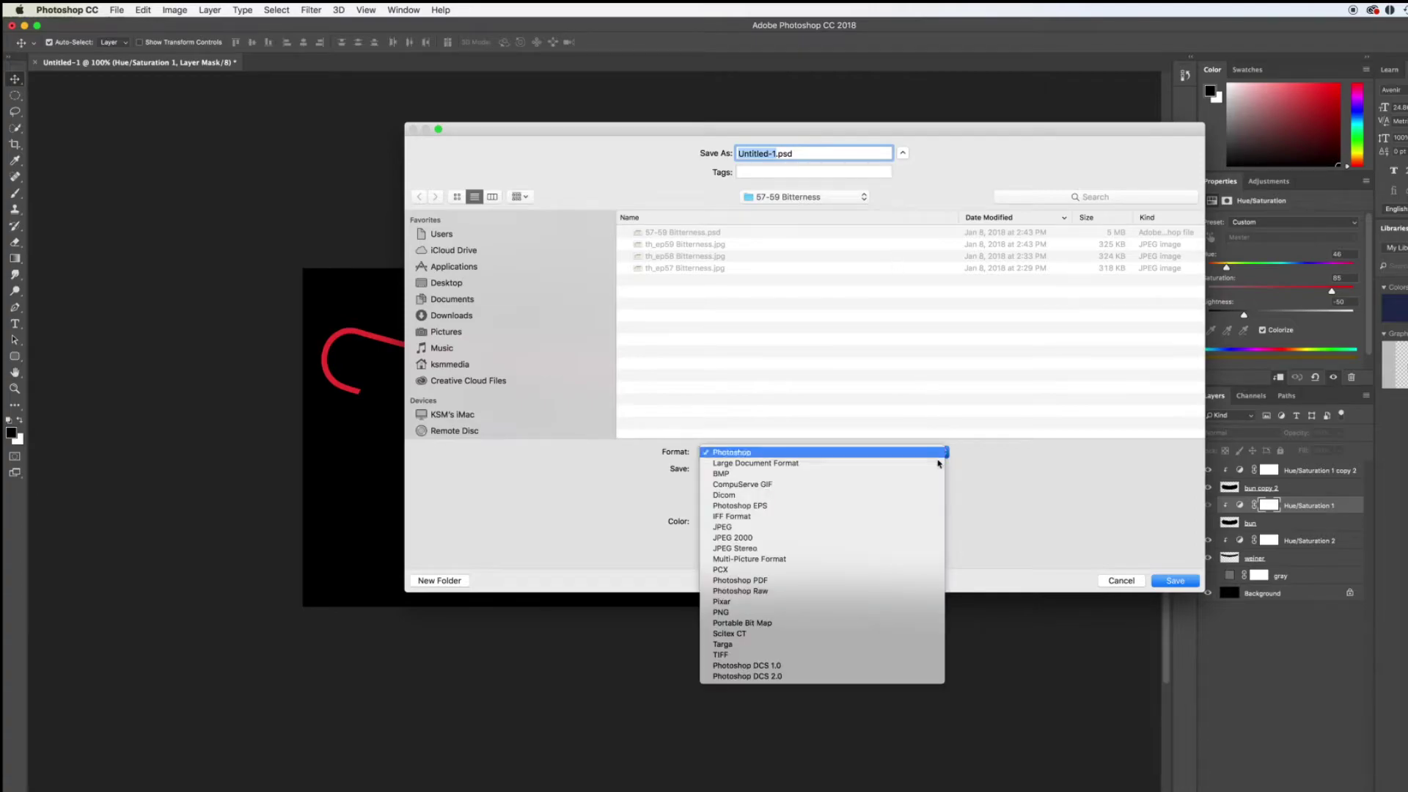
scroll(702, 477, down, 1)
click(722, 523)
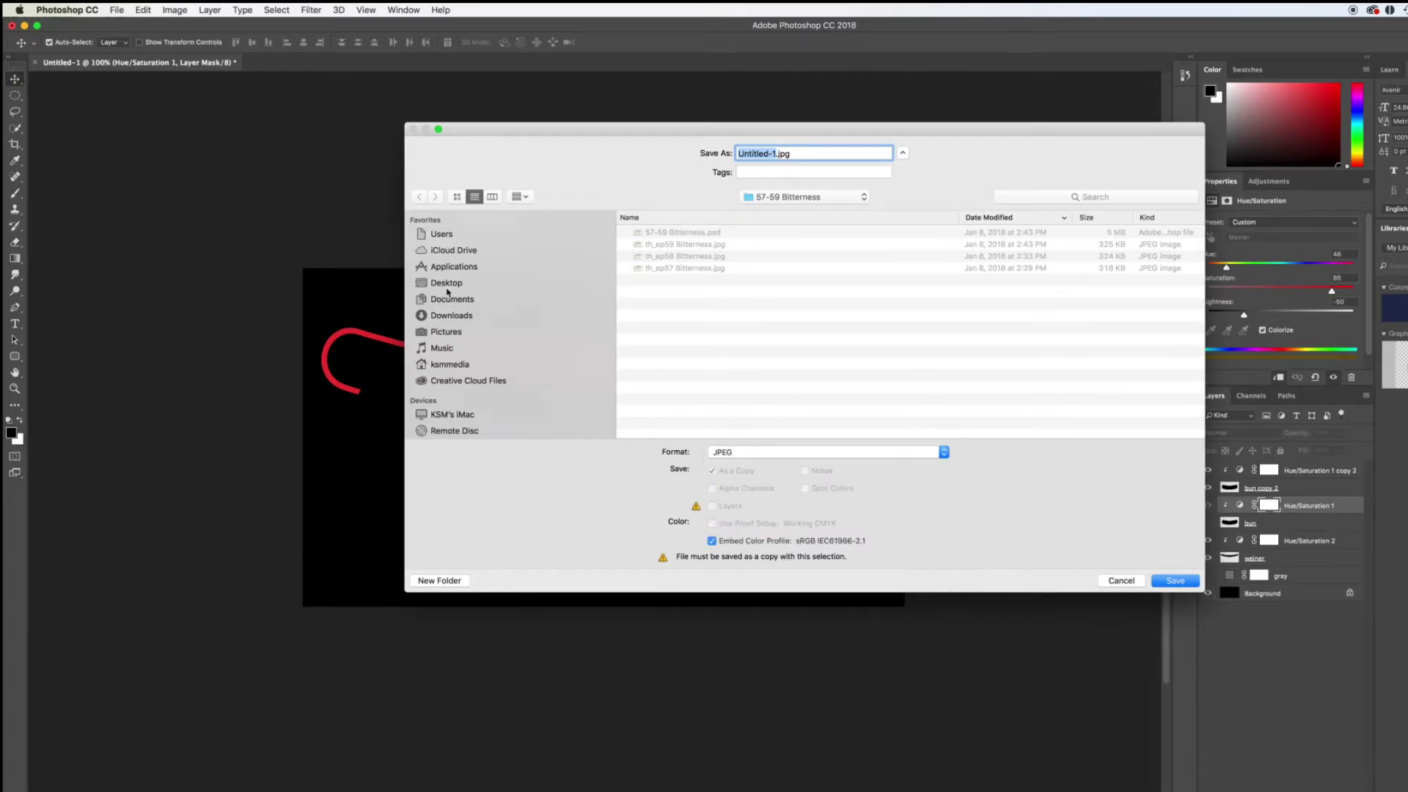
click(446, 284)
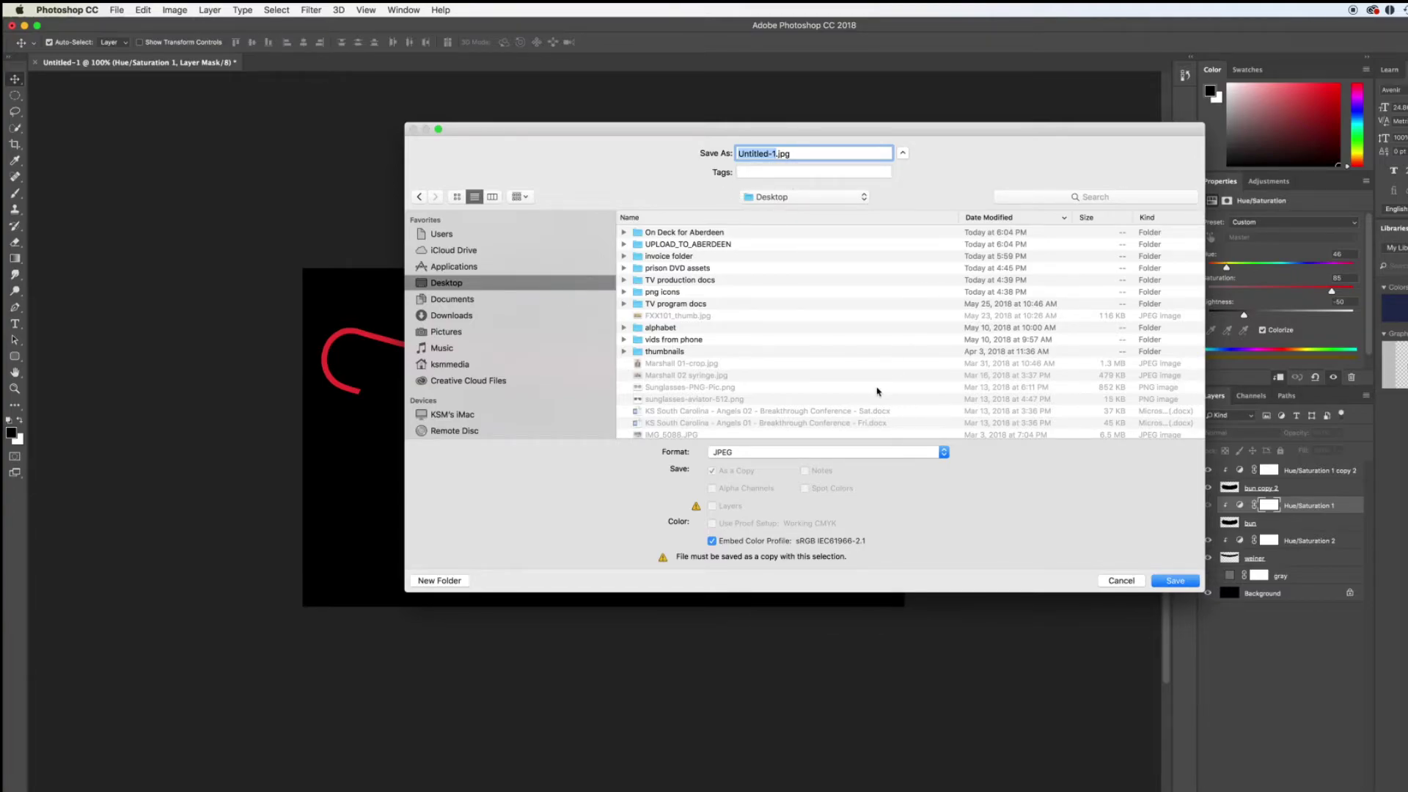
text(weiner)
click(1175, 581)
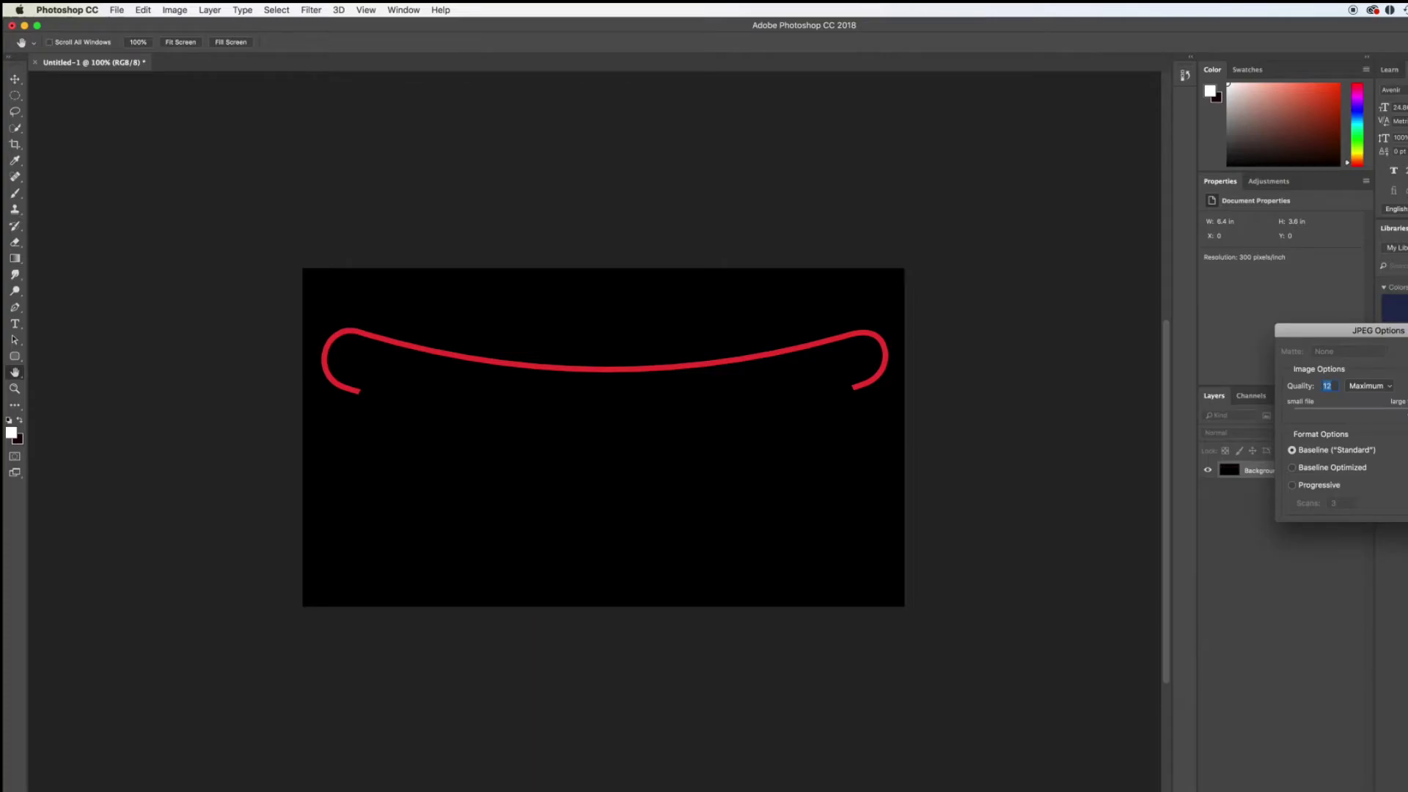
text(10)
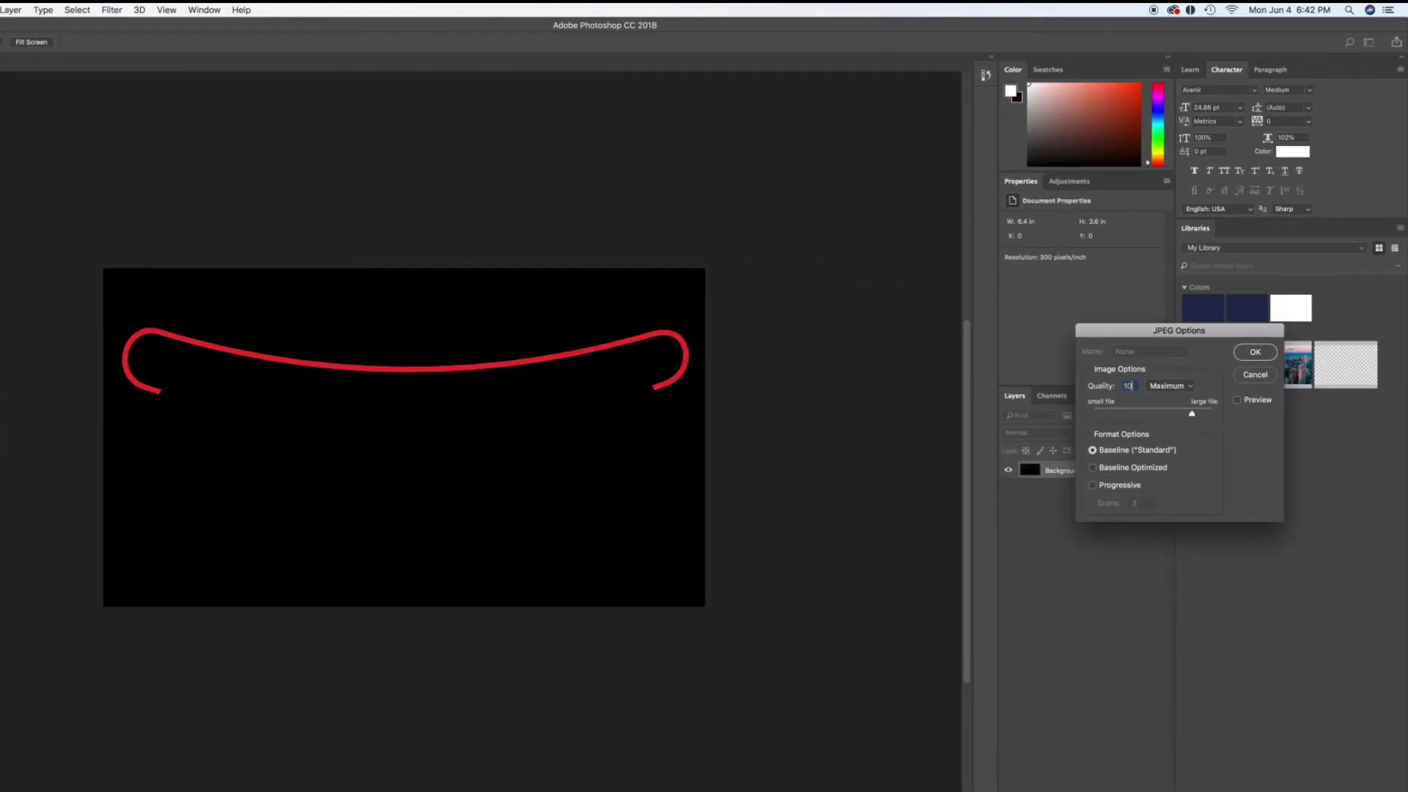
click(1253, 352)
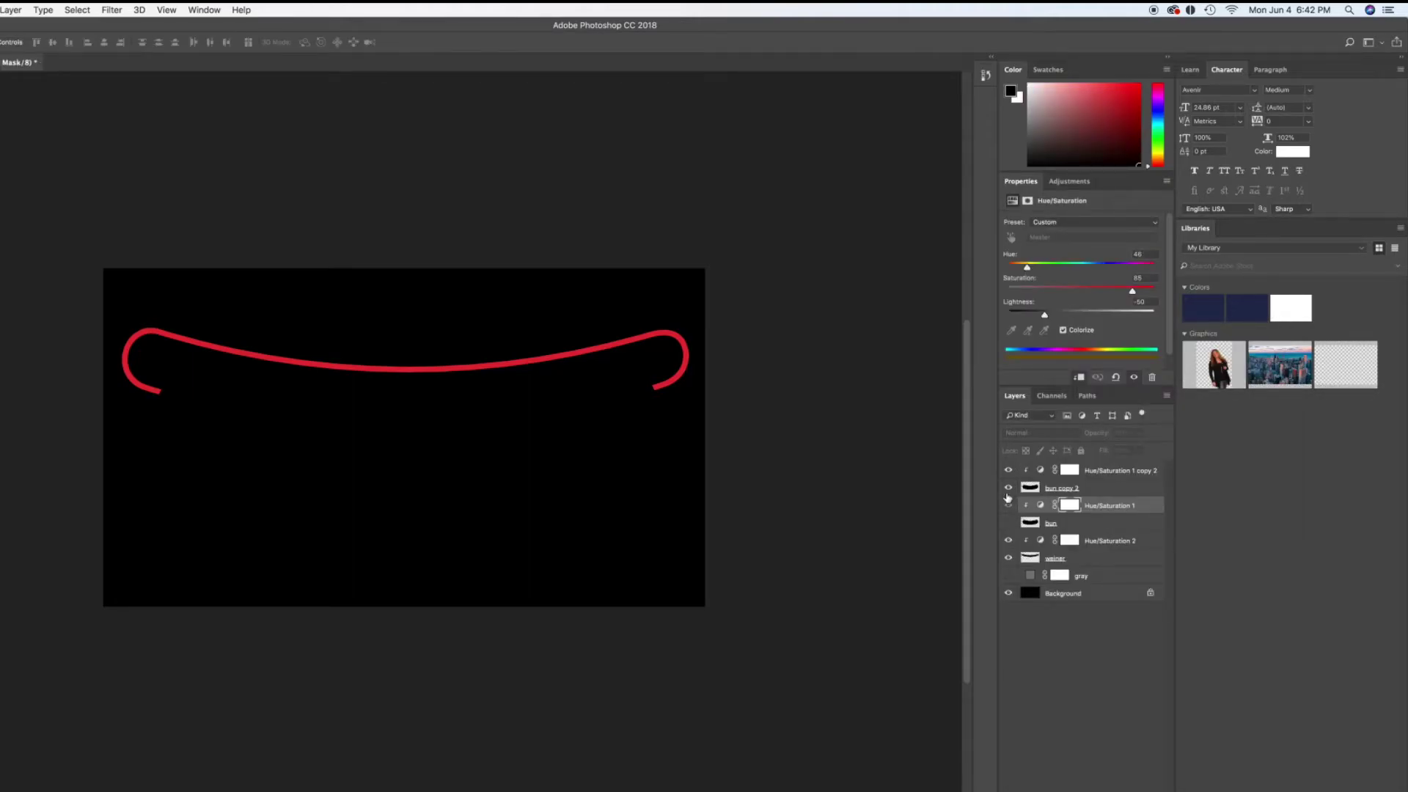
Show the yellow bun on its own by hiding the black bun copy with its adjustment and the weiner layer
click(1008, 470)
click(1008, 490)
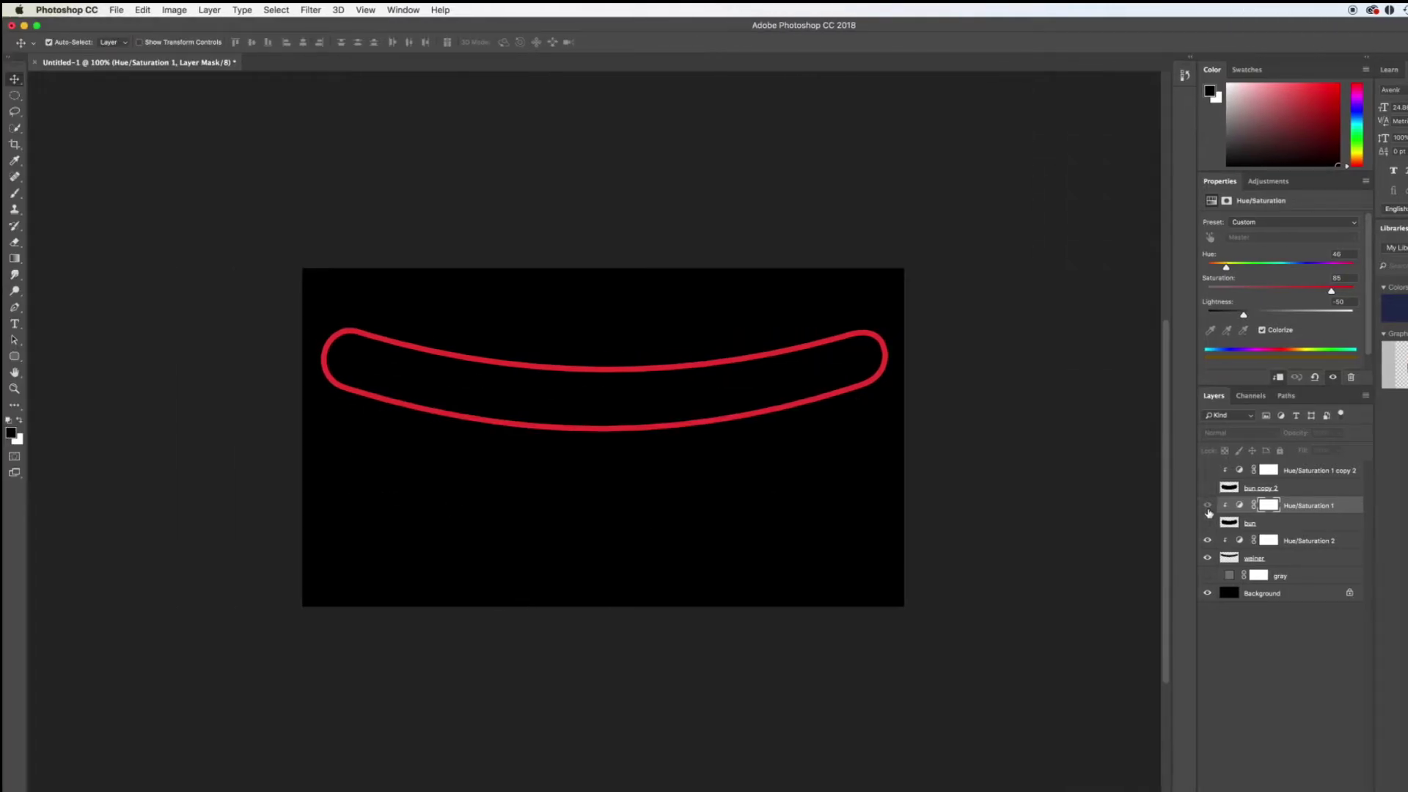
click(1208, 523)
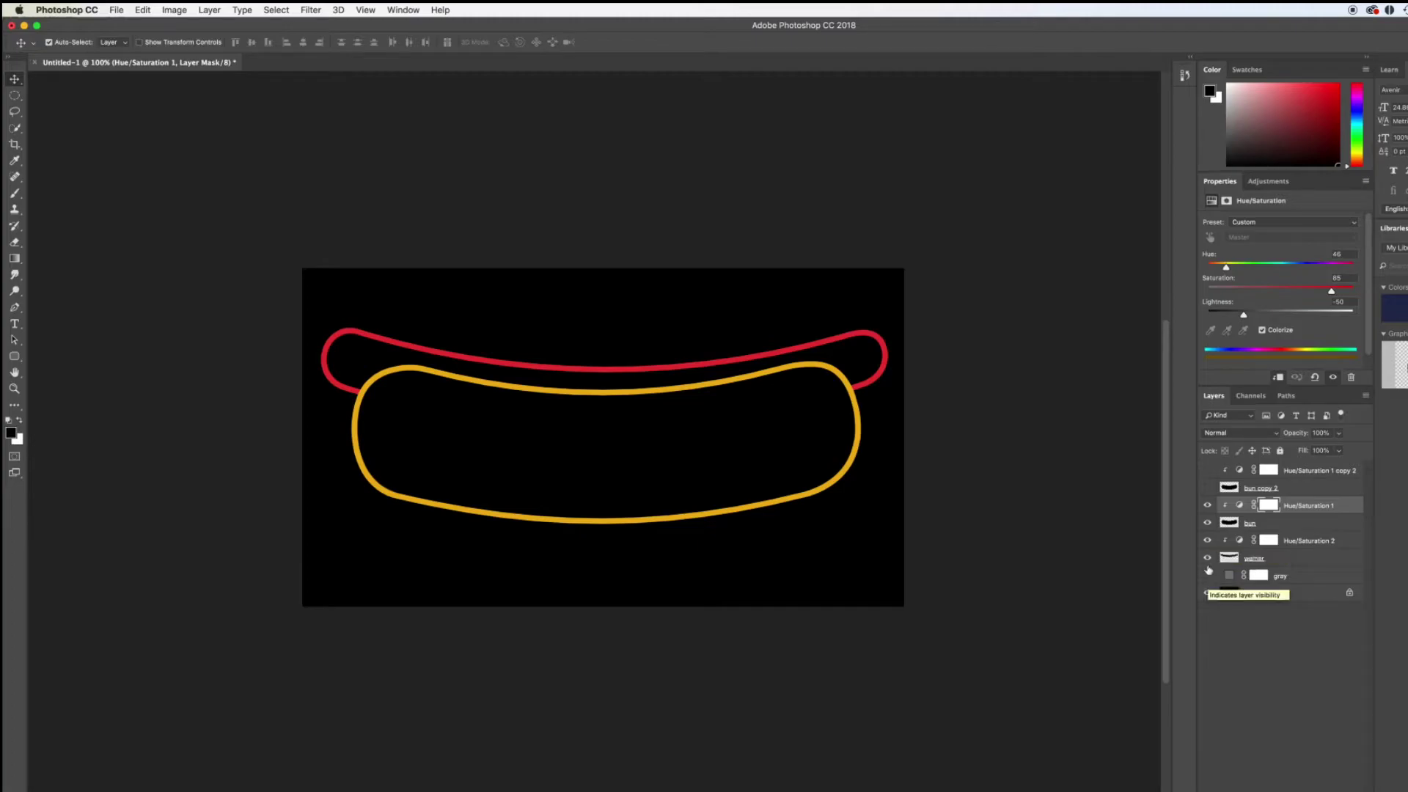
click(1208, 558)
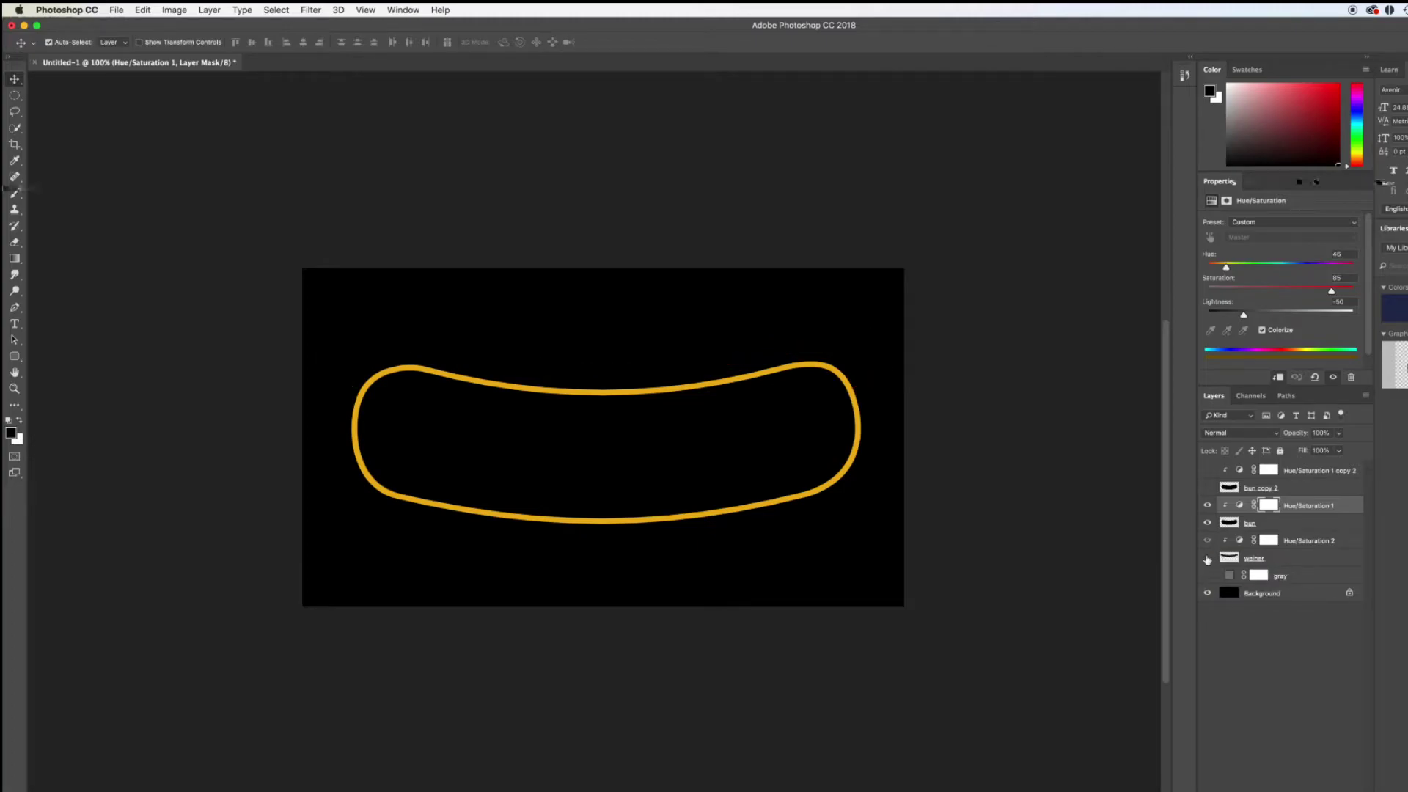
Save the yellow bun artwork as a JPEG copy named bun on the Desktop, with image quality 10
click(115, 9)
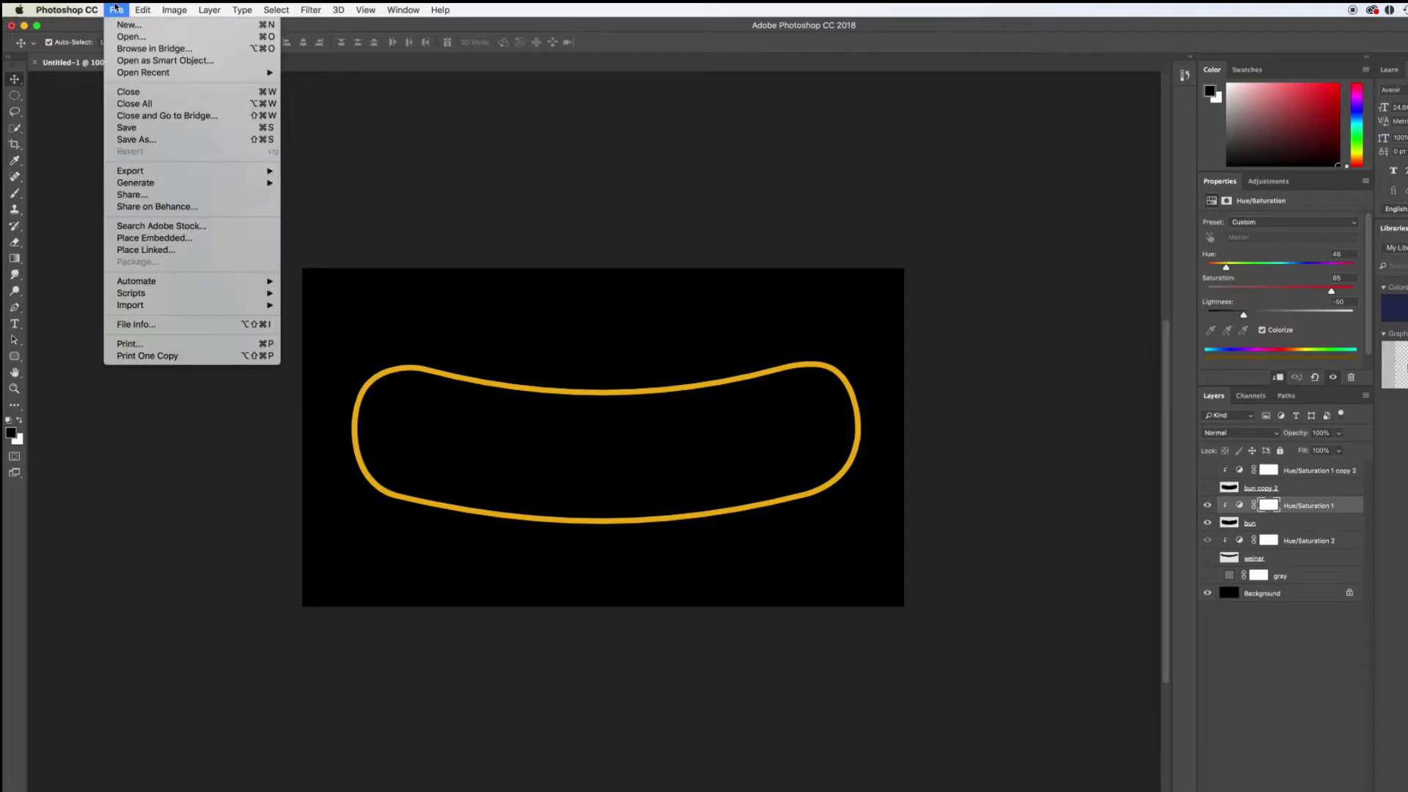
click(139, 139)
text(bun)
click(944, 452)
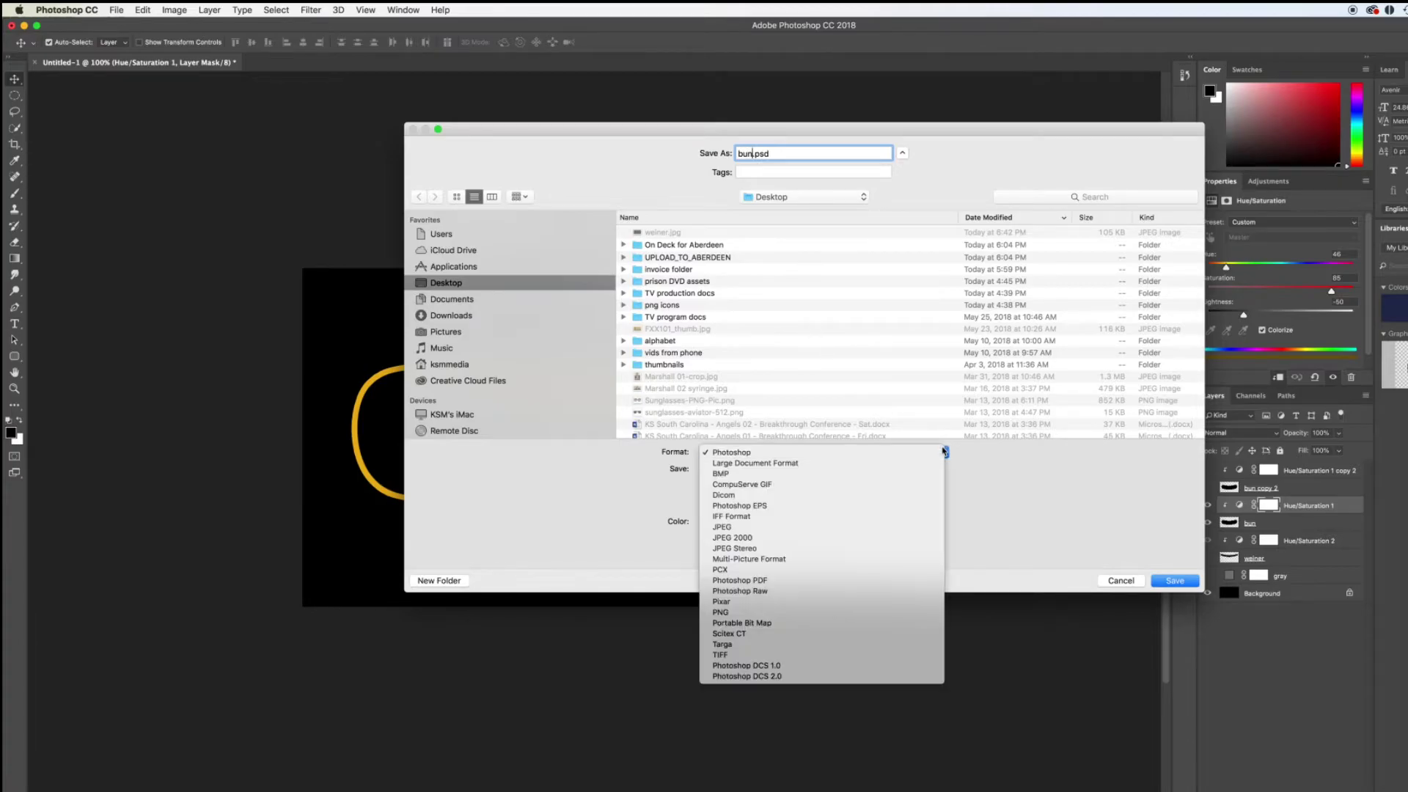
click(897, 527)
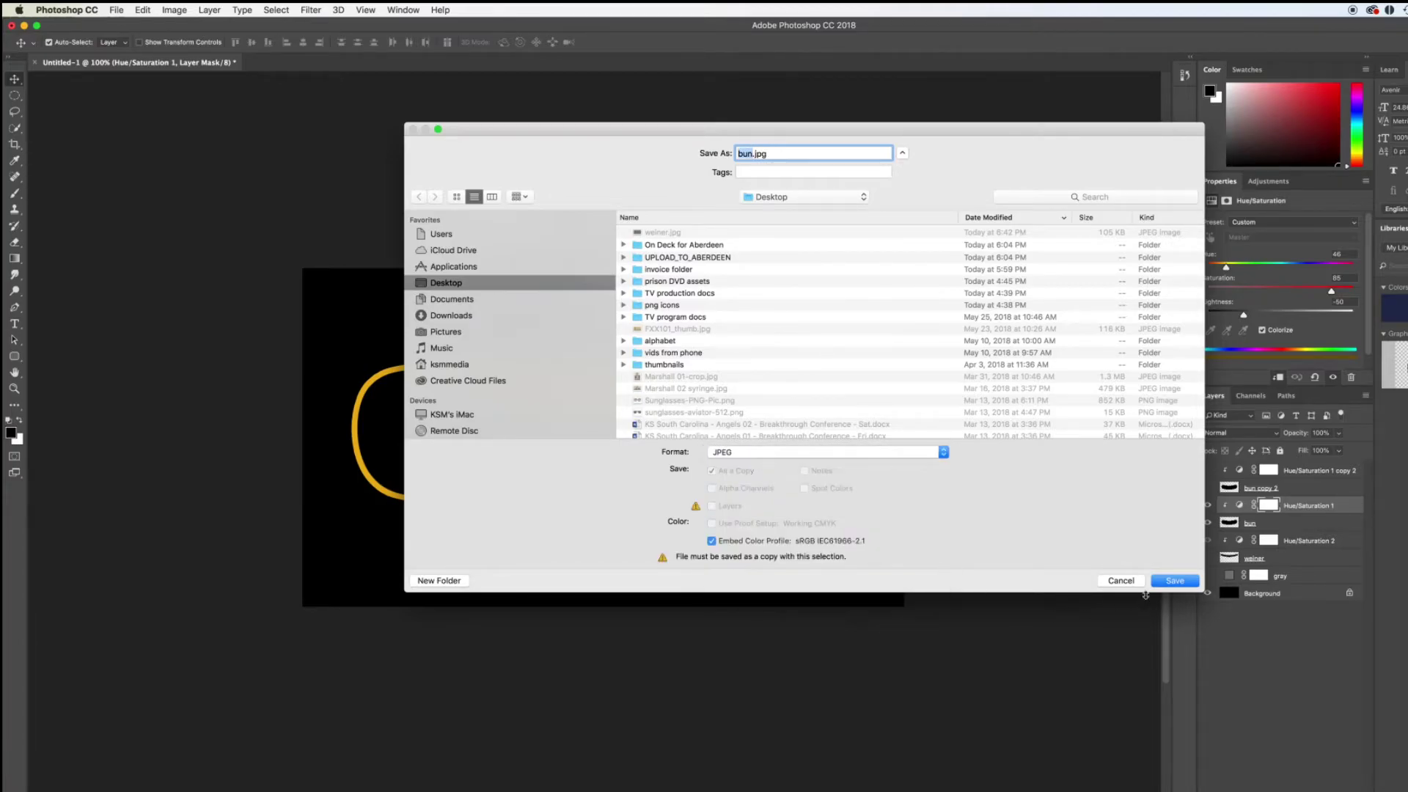
click(1168, 581)
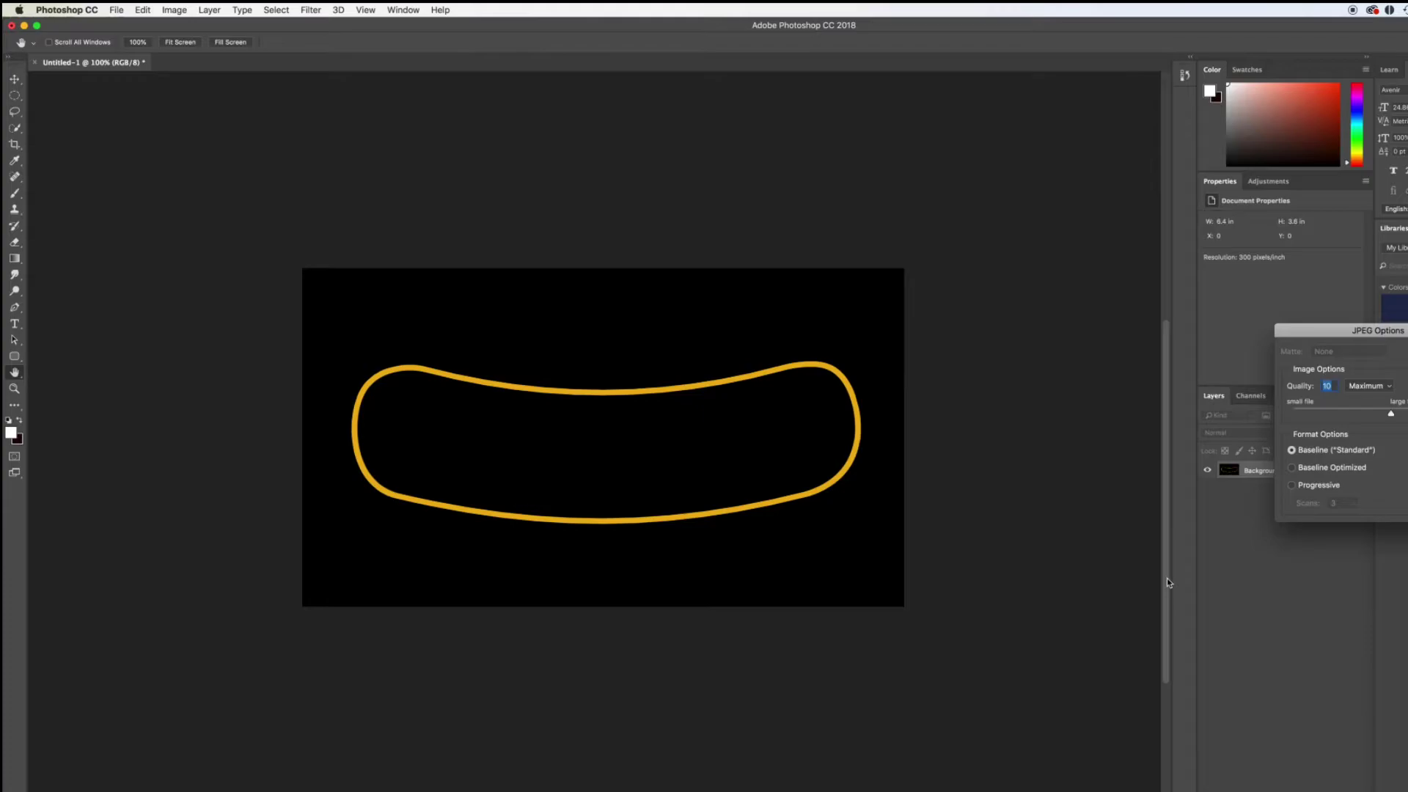
click(1254, 352)
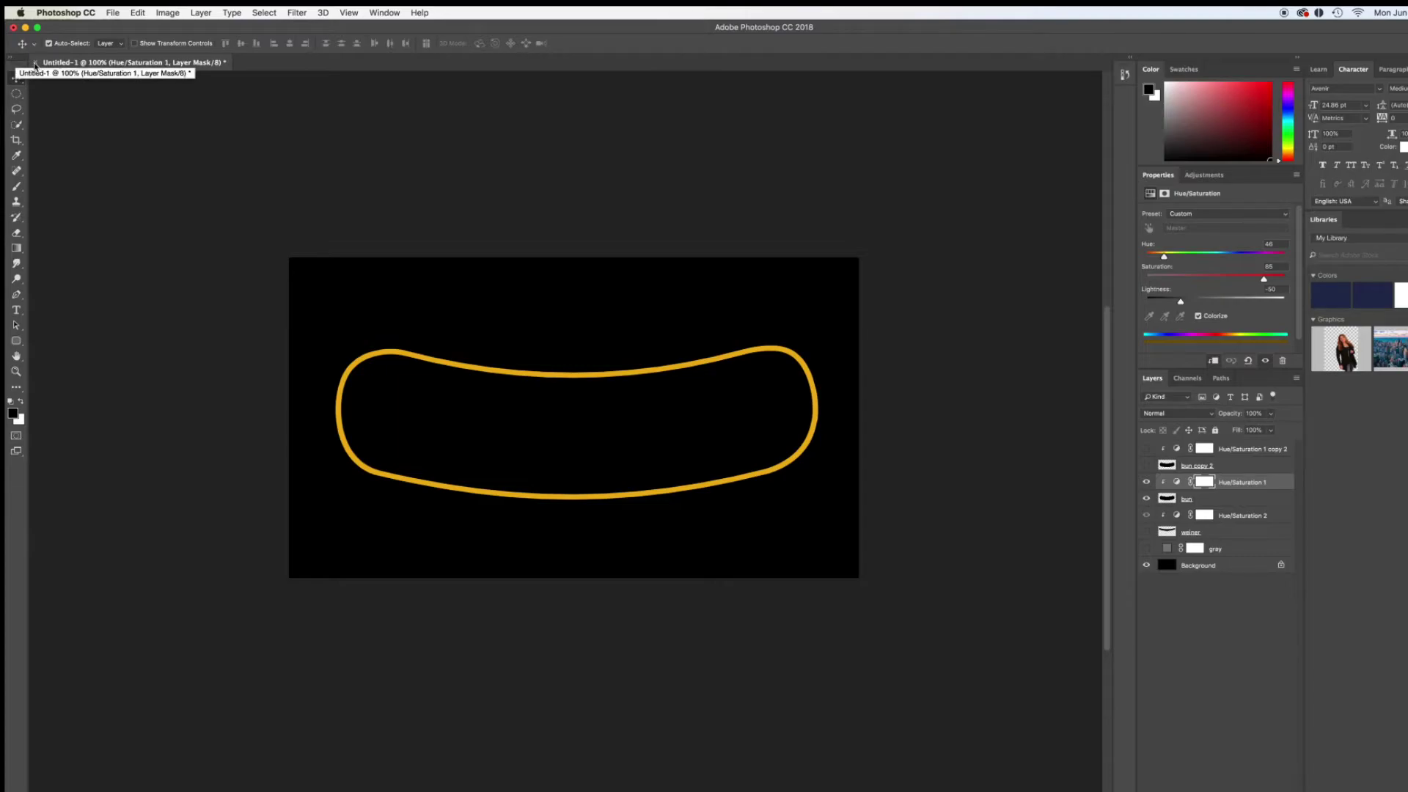
Quit Photoshop, saving the layered document to the Desktop as "hot dog neon images" in Photoshop format with maximized compatibility
click(71, 13)
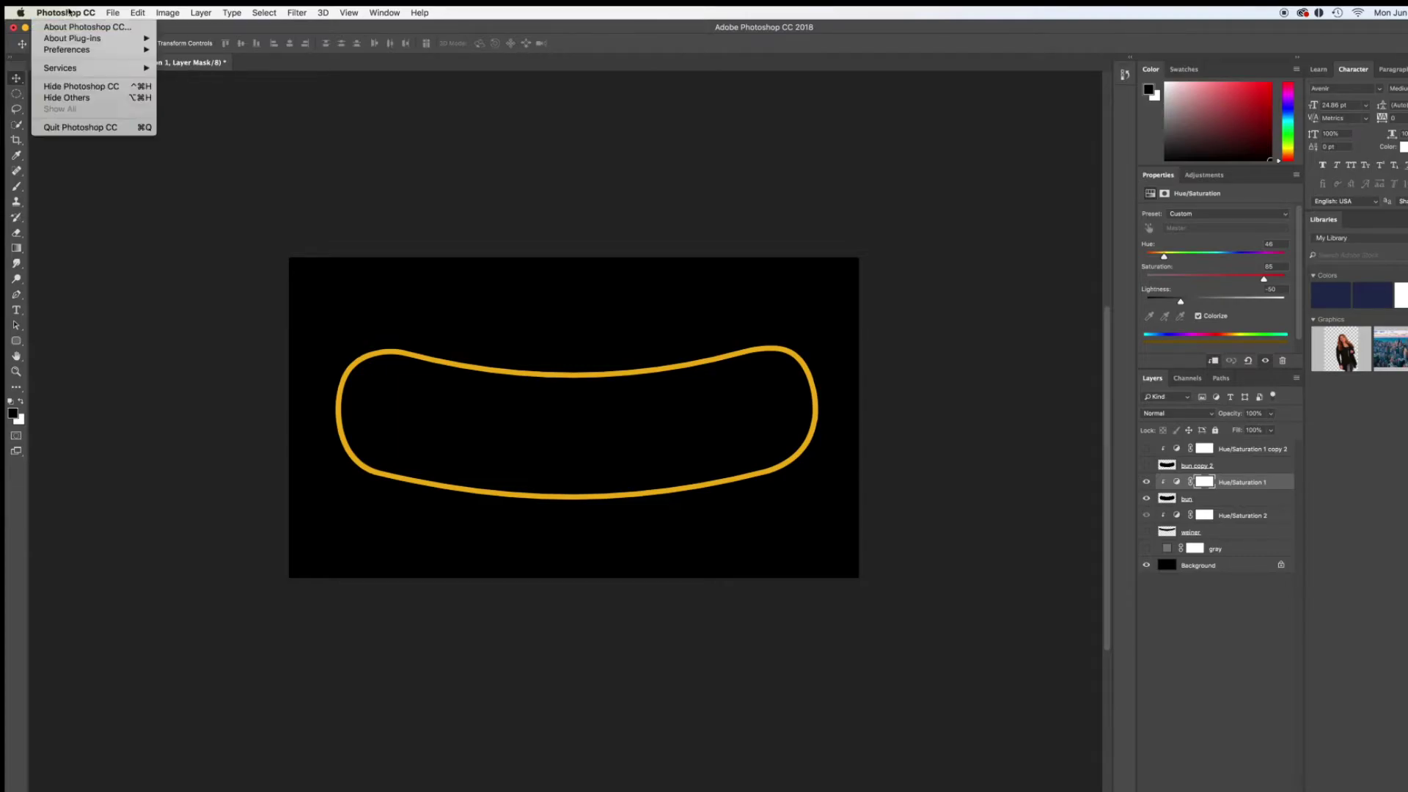
click(72, 129)
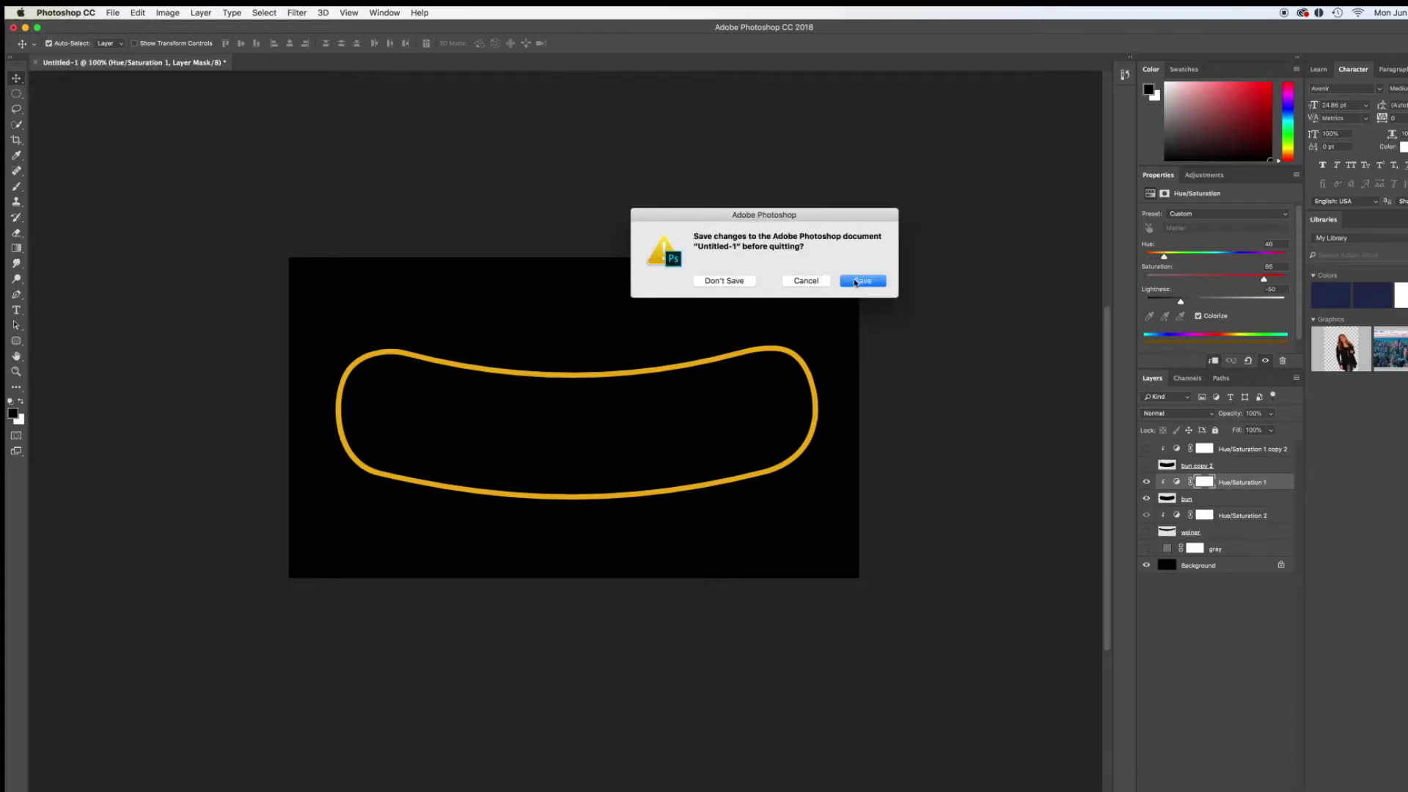
click(861, 282)
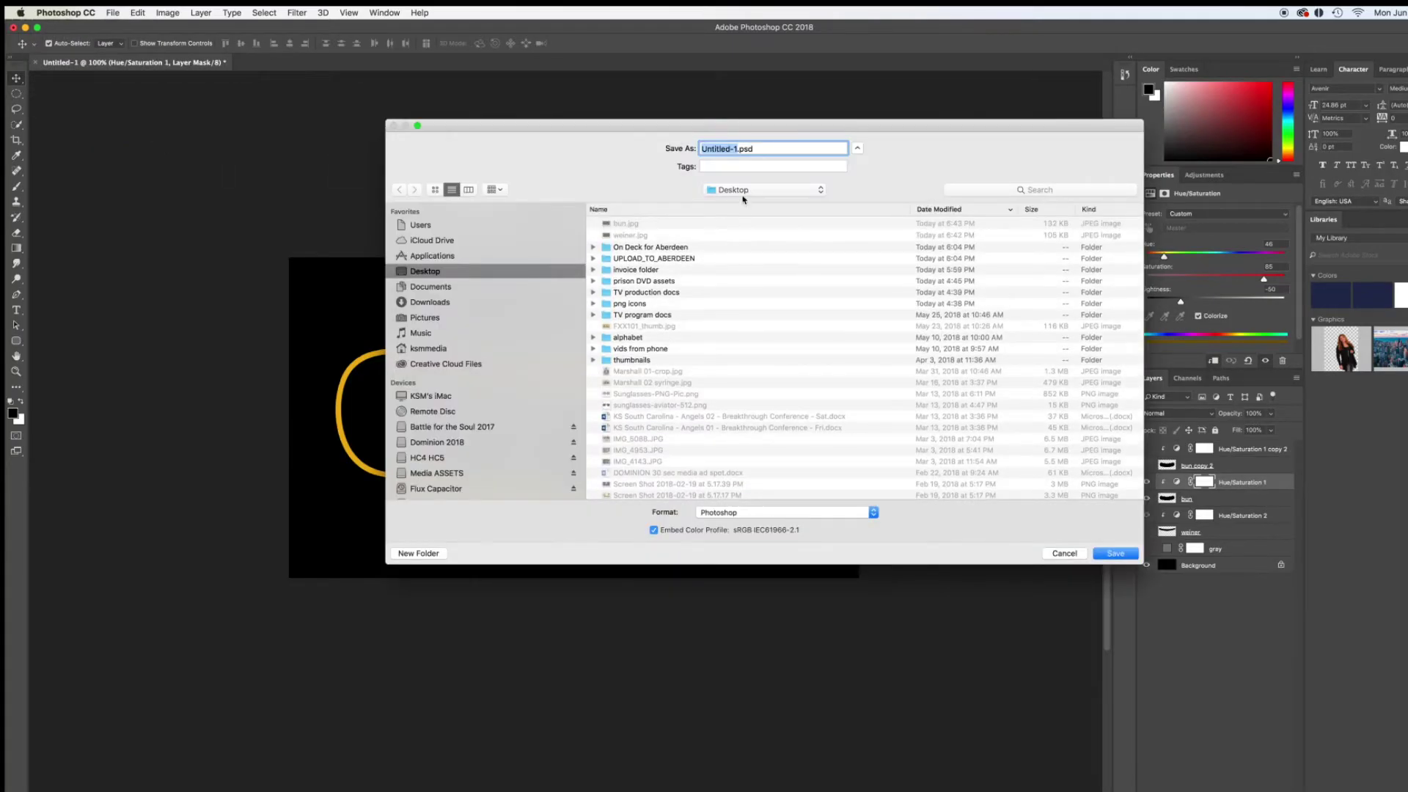
text(hot dog neio)
text(n images)
click(1106, 555)
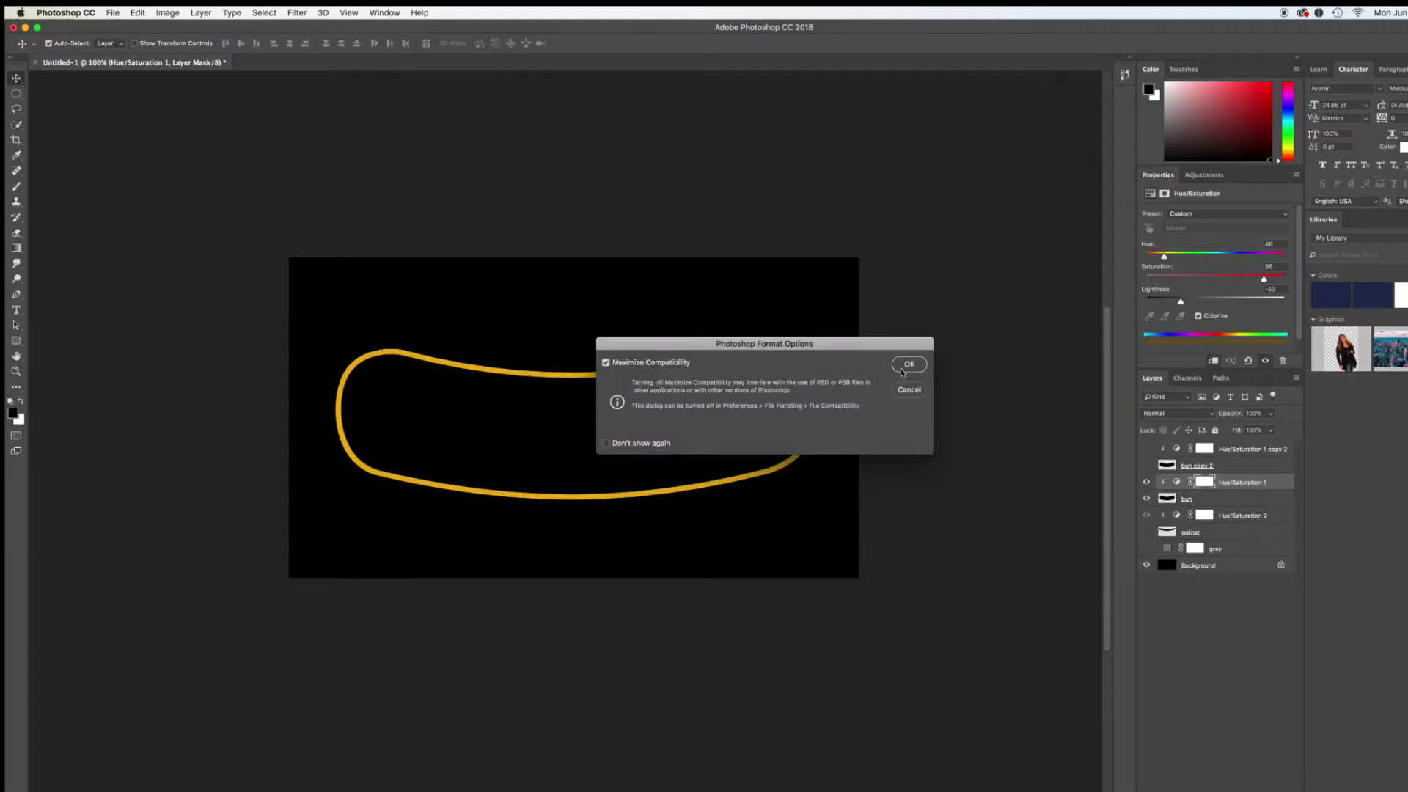
click(908, 364)
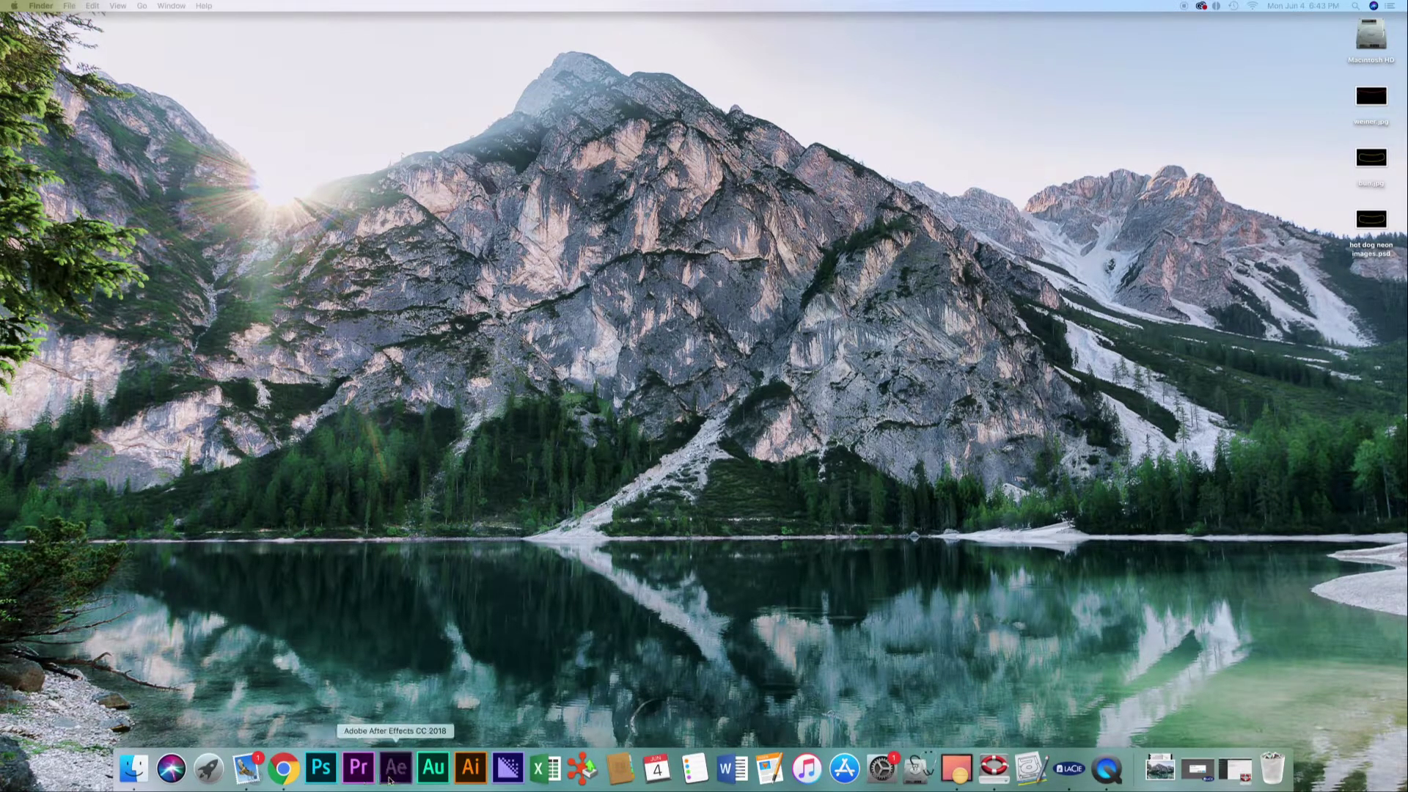
Open After Effects and start a new composition named "neon hot dog"
click(390, 779)
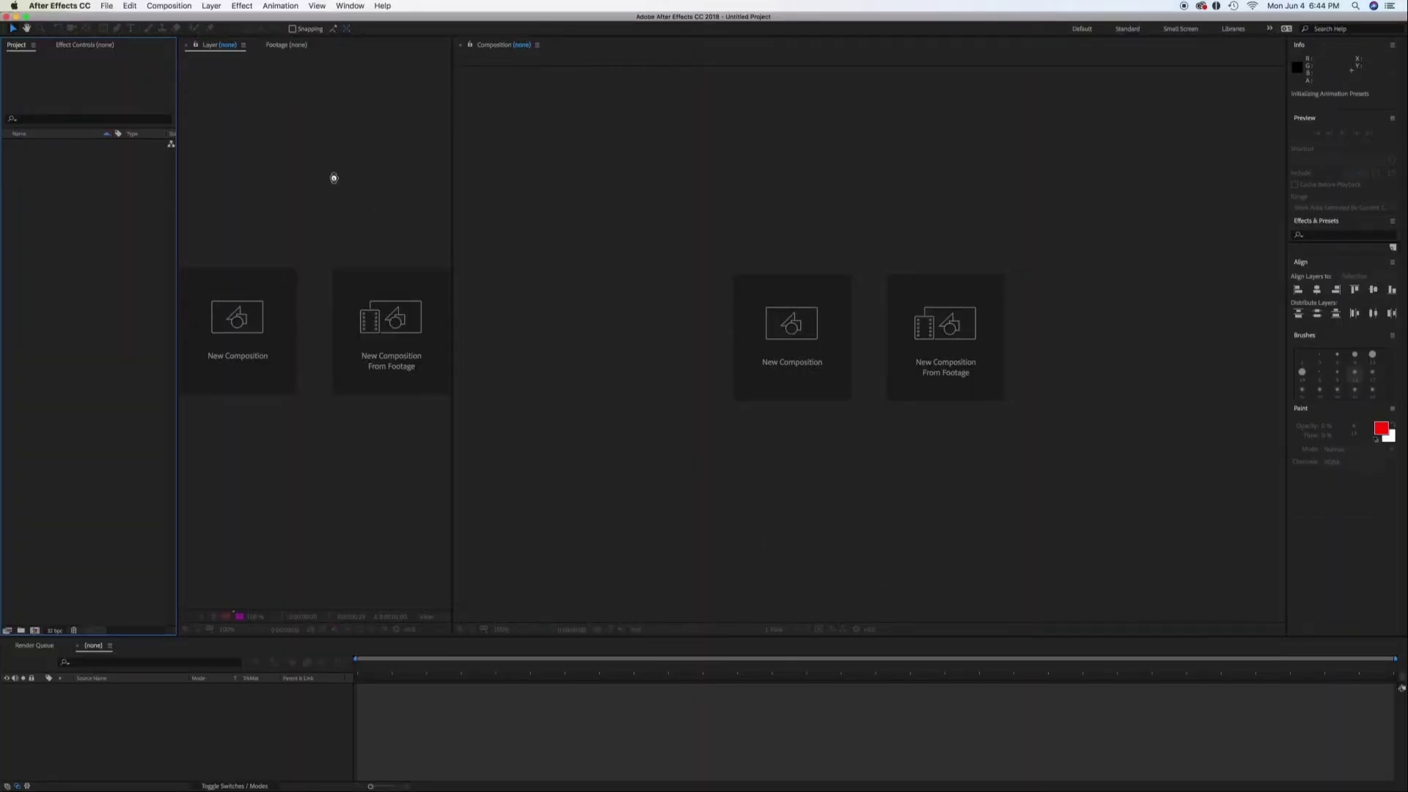
click(182, 4)
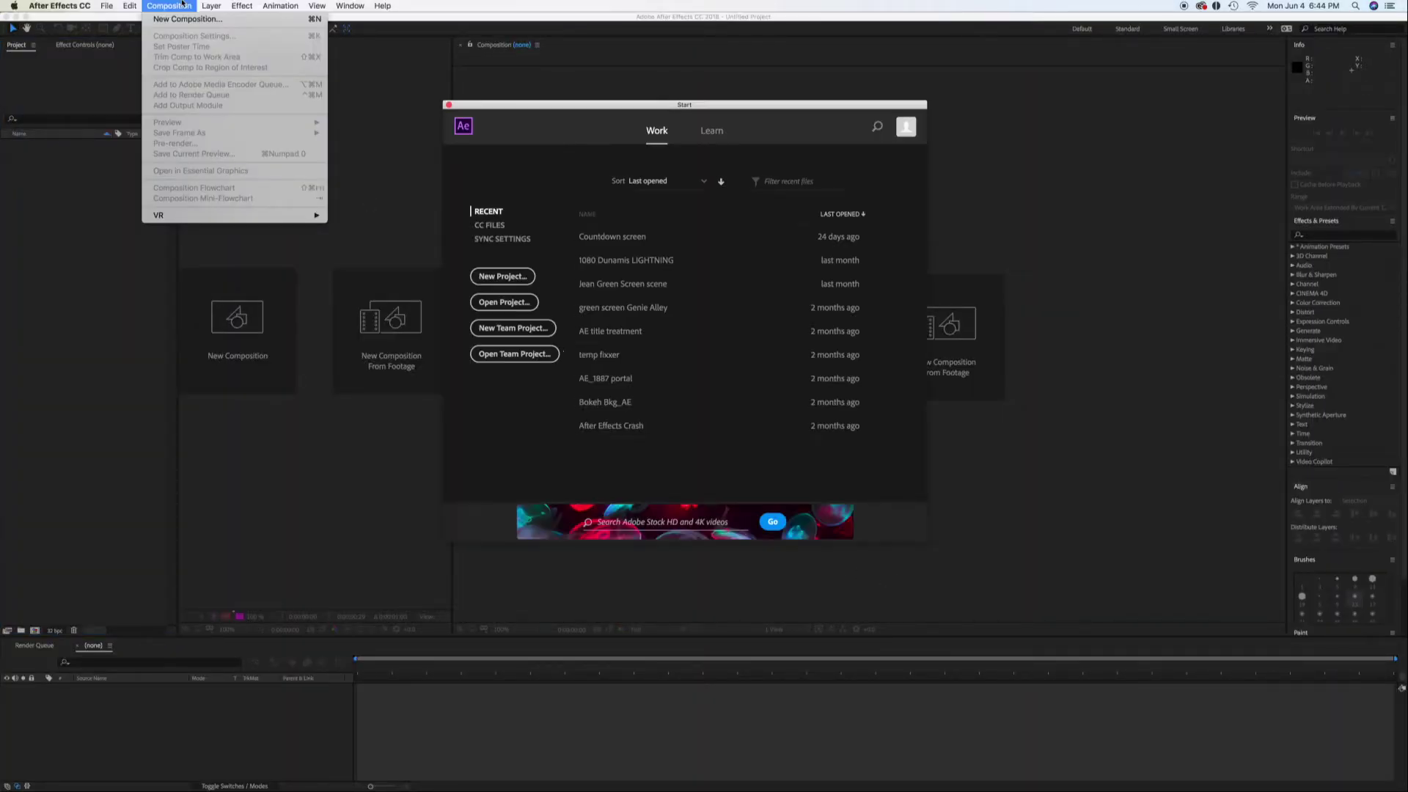
click(182, 21)
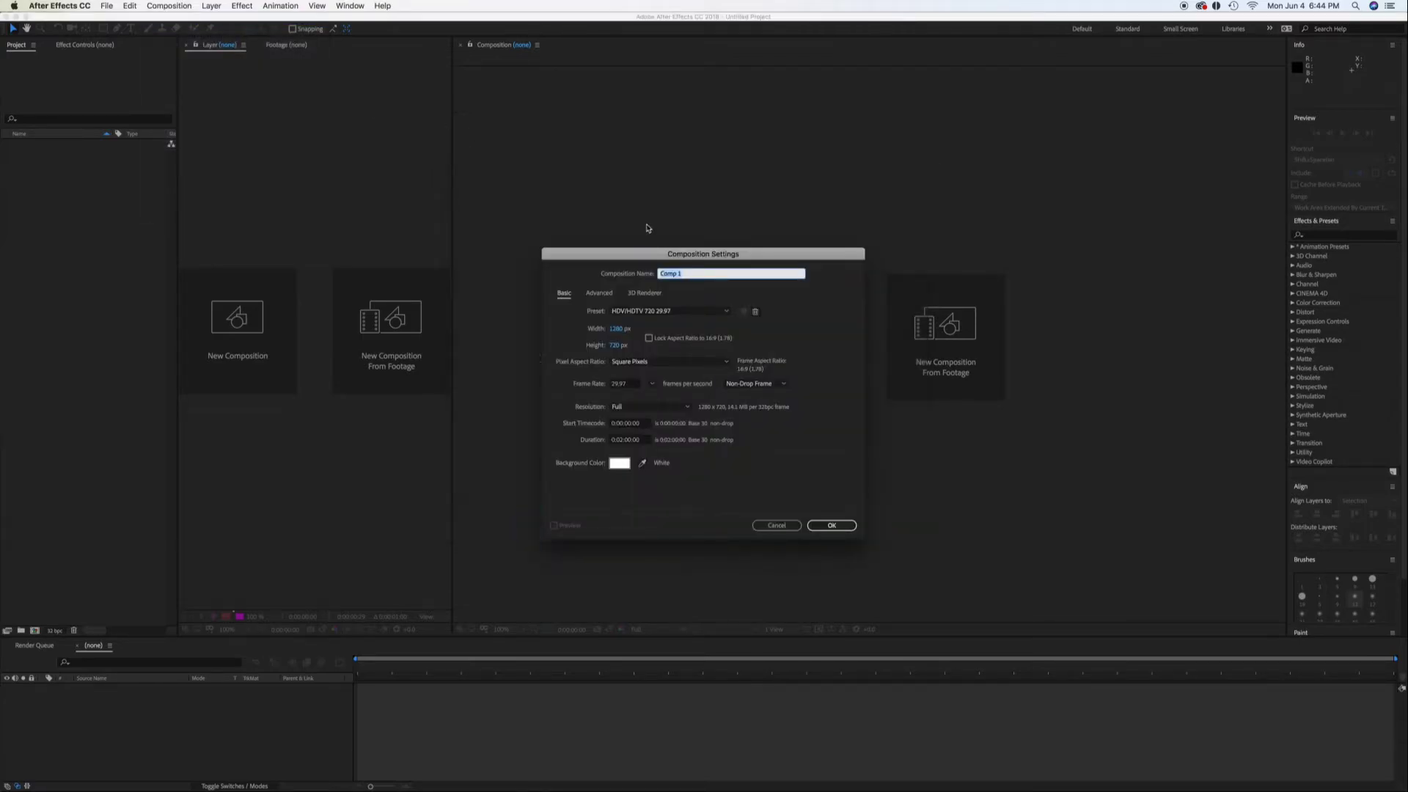
text(neon hot d)
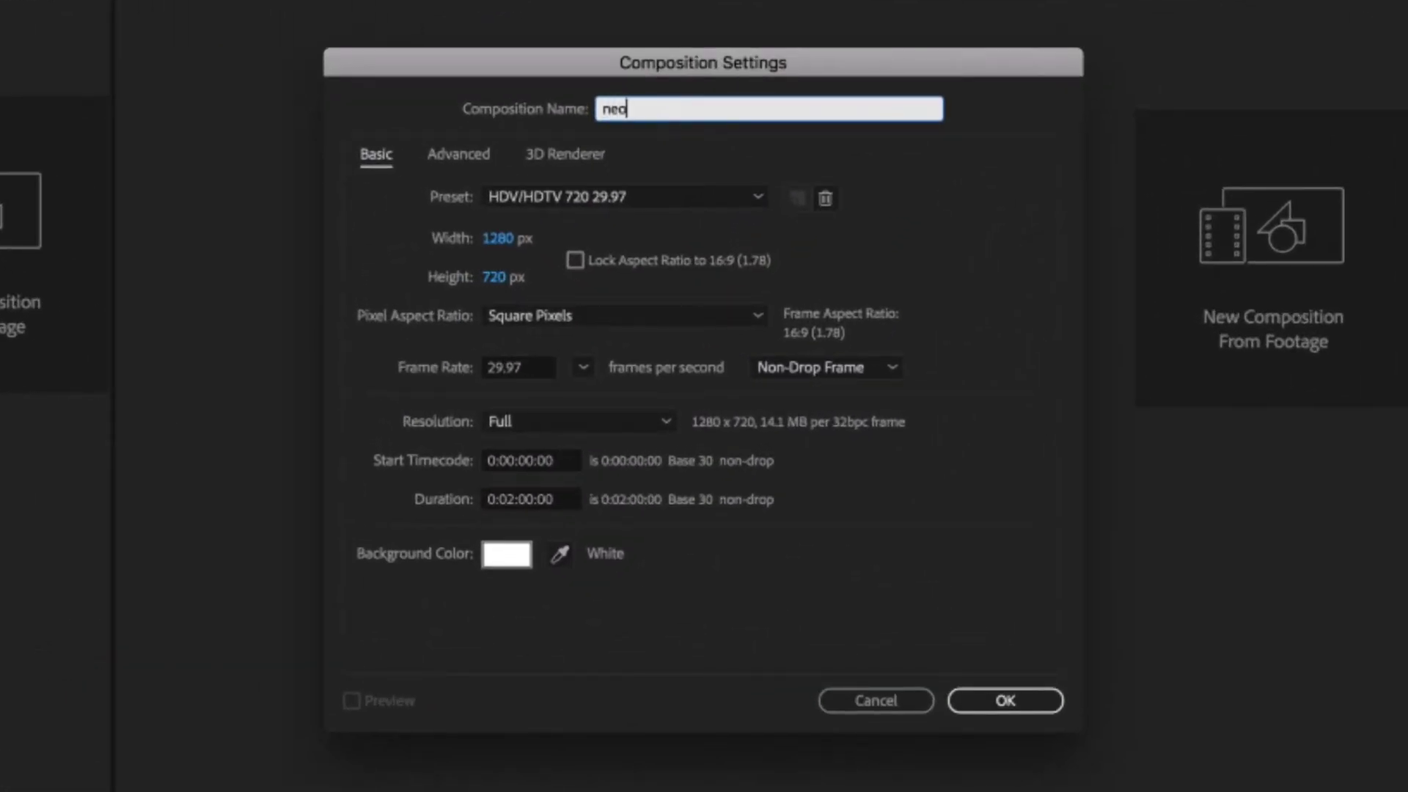
key(BackSpace)
text(t dog)
Set the composition's size to 1920 × 1080 px and its background color to black
click(506, 241)
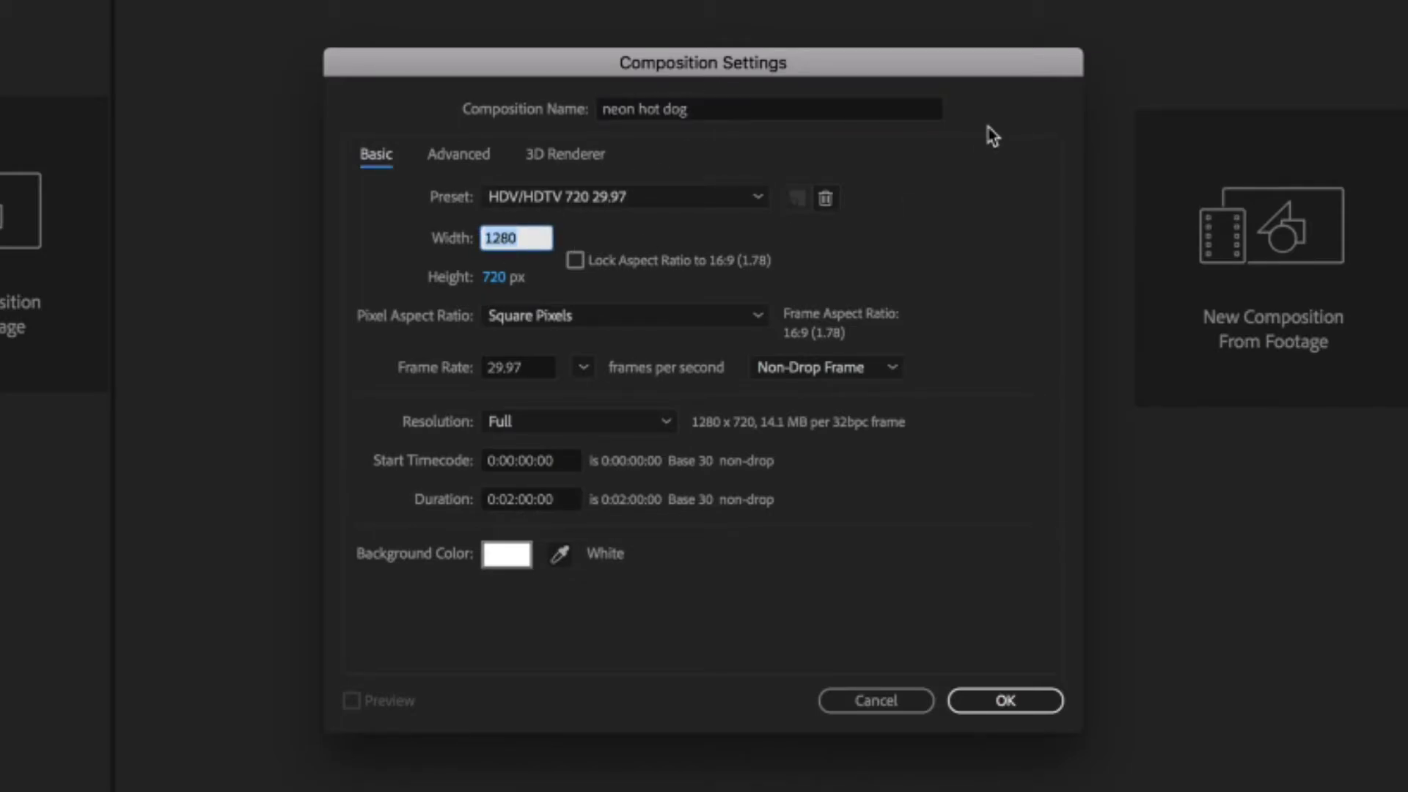
text(1920)
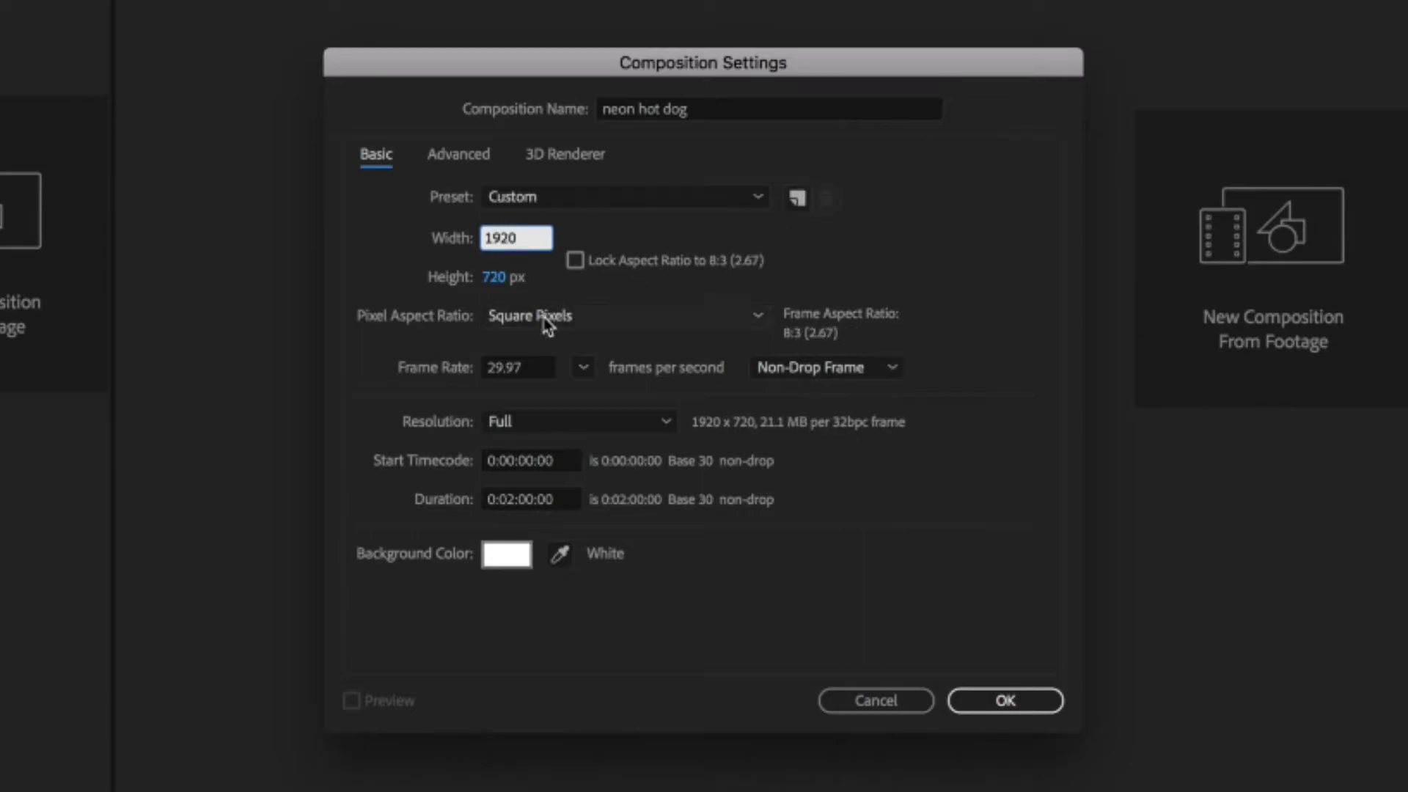
click(497, 278)
text(1080)
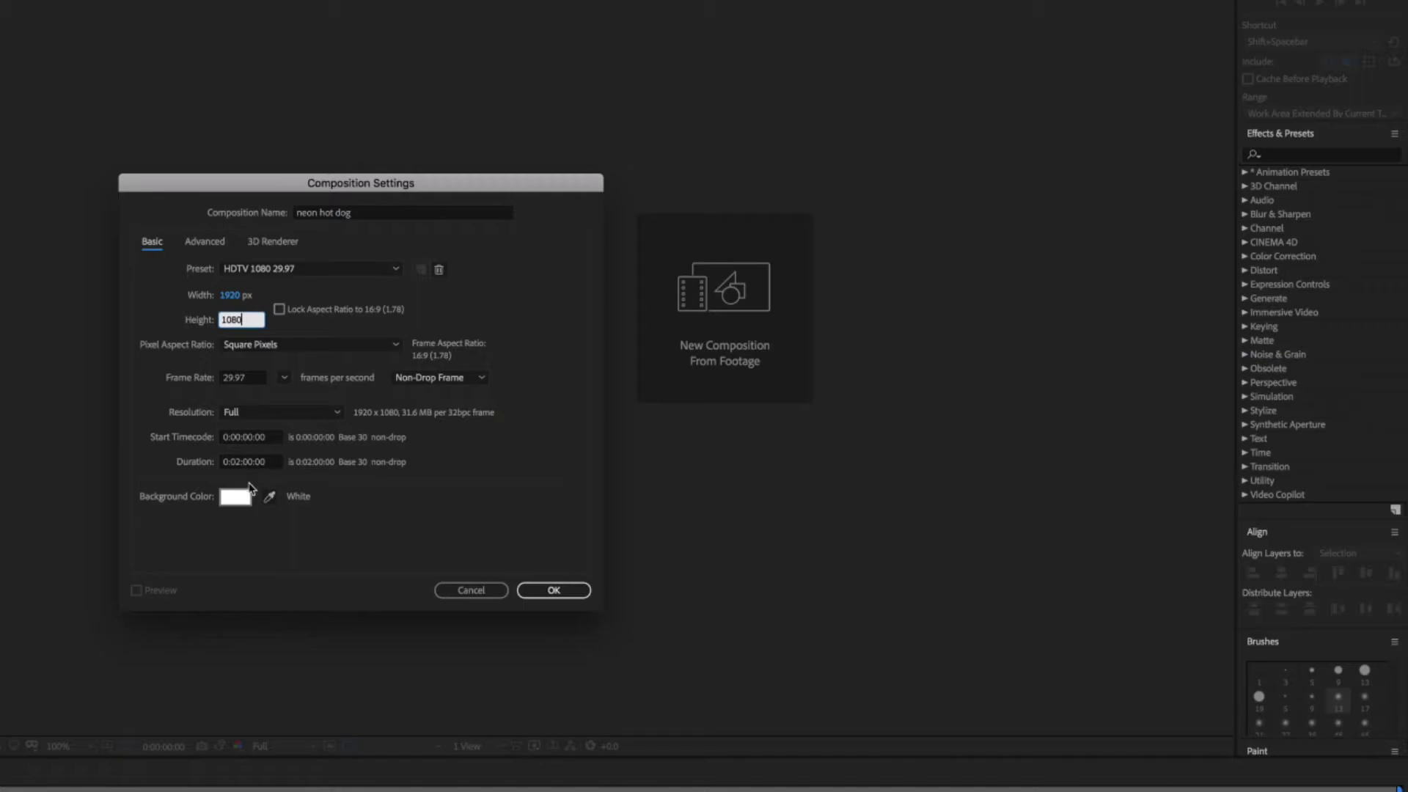
click(235, 497)
drag(913, 470, 1057, 596)
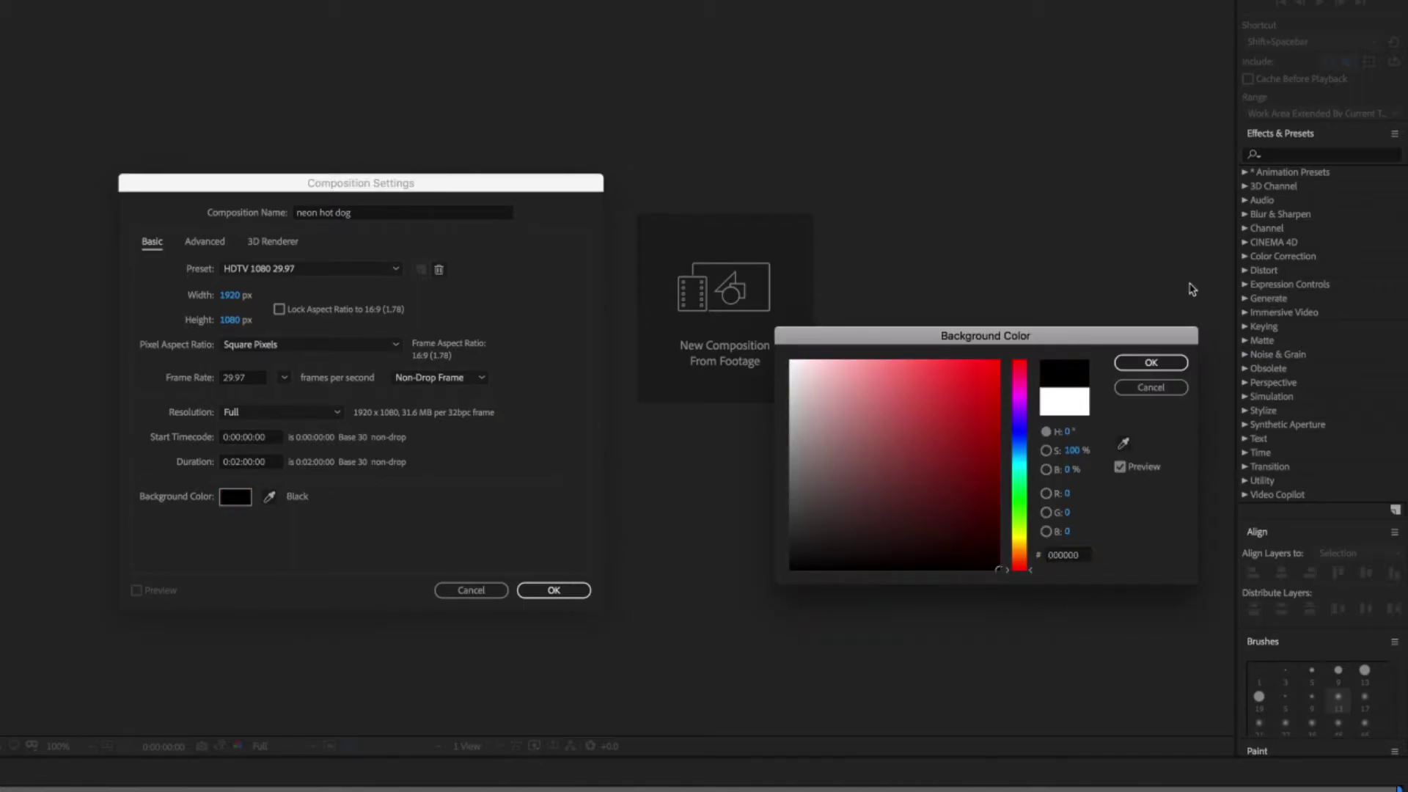
click(1166, 365)
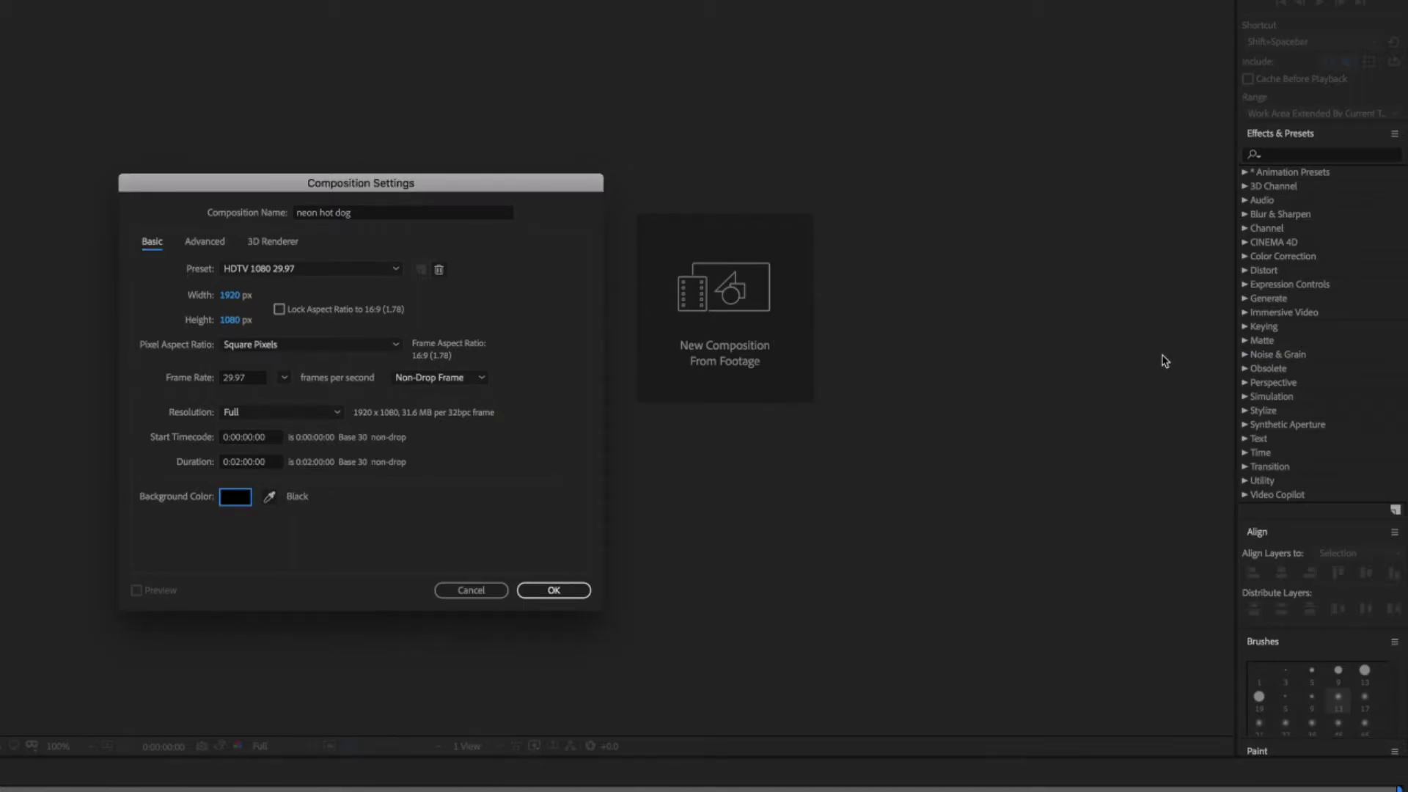
Set the frame rate to 23.97 frames per second and create the composition
click(255, 381)
text(24)
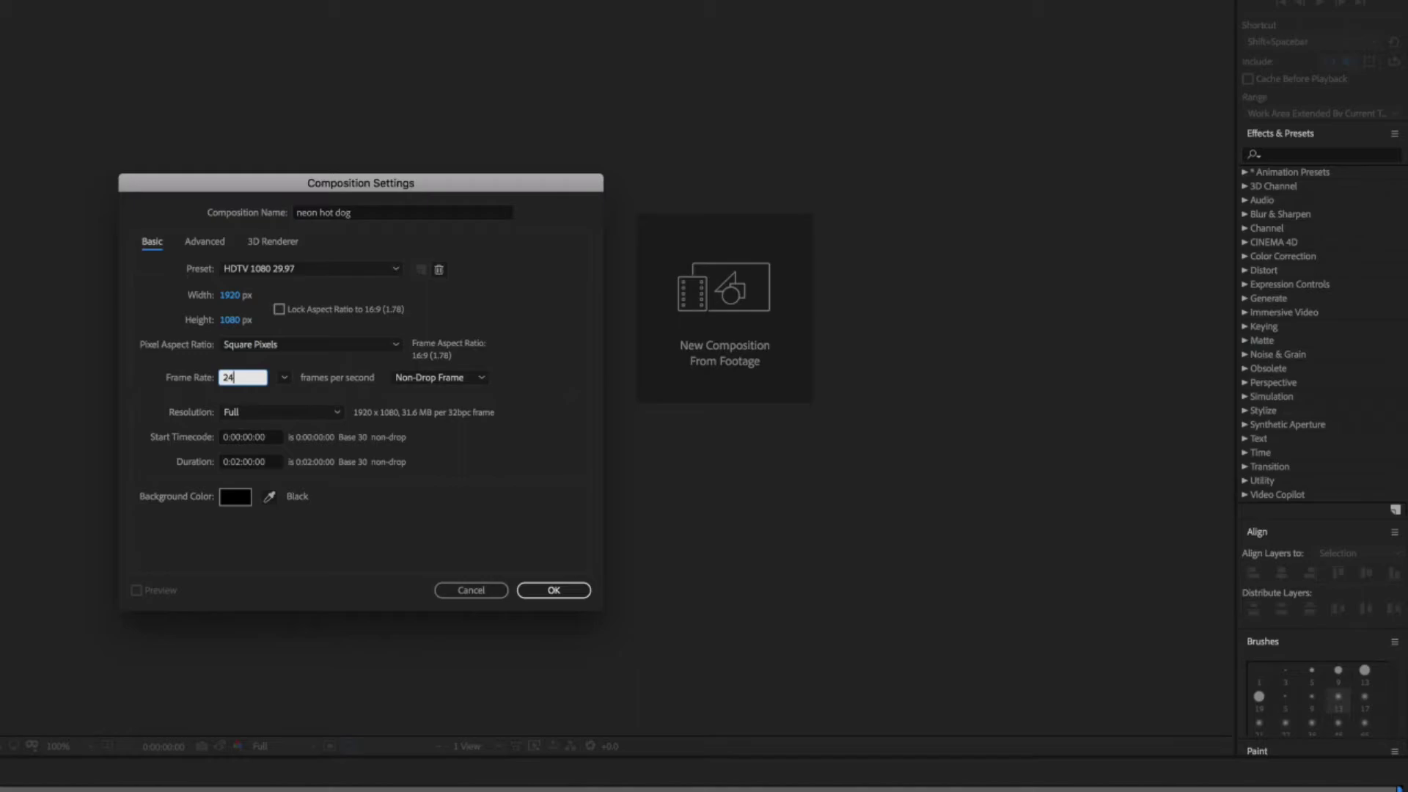
text(.97)
click(232, 377)
key(BackSpace)
text(3)
click(552, 591)
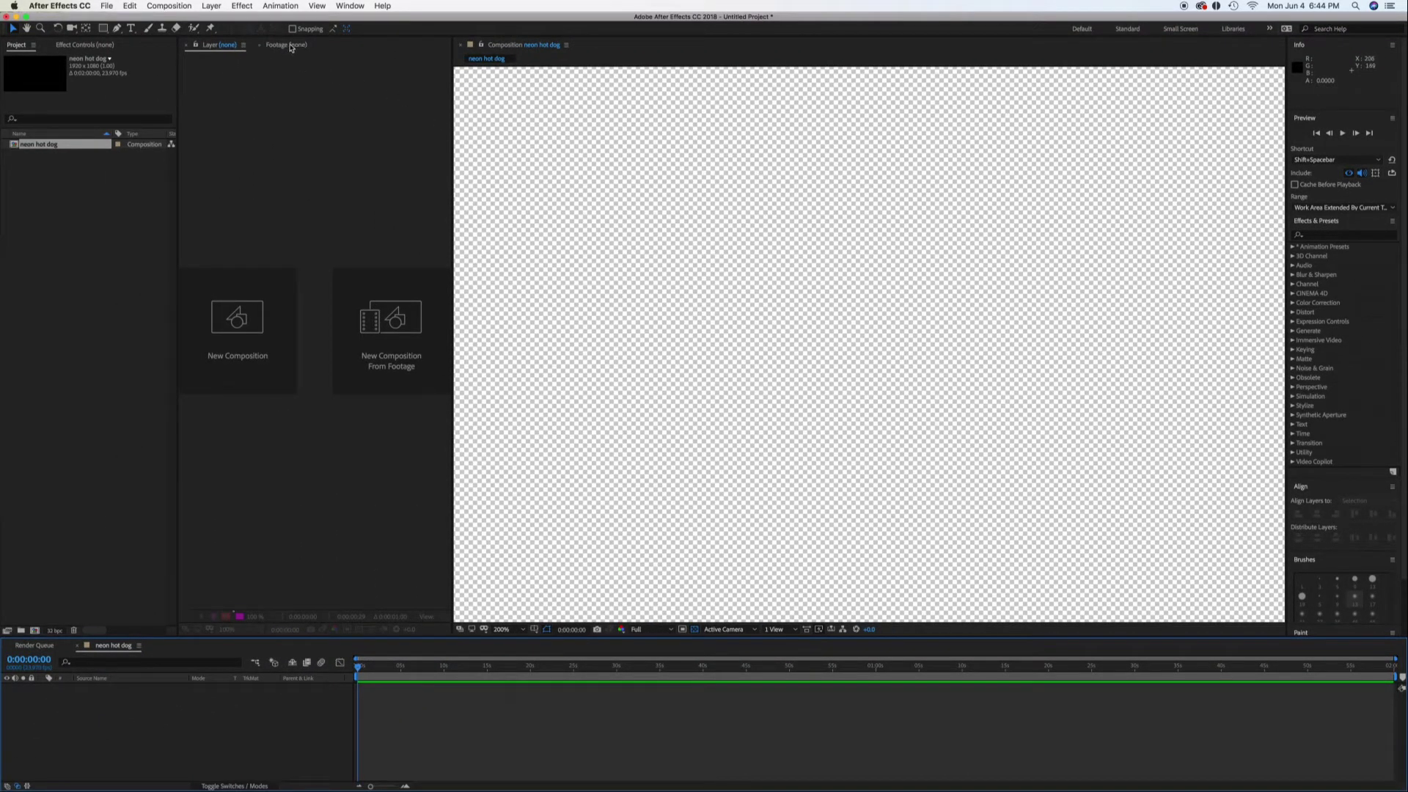
Import bun.jpg and weiner.jpg from the Desktop into the project as footage
click(72, 178)
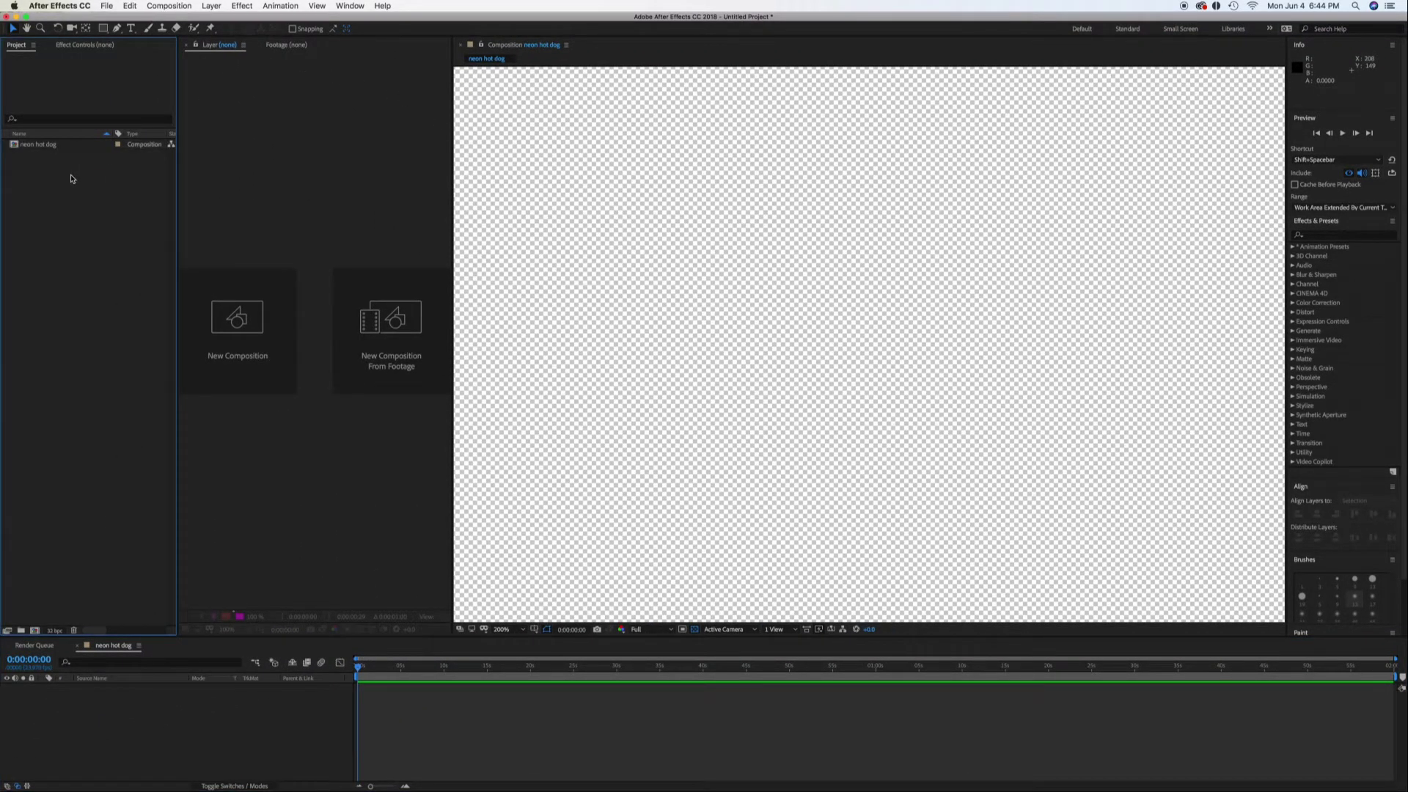
double_click(73, 178)
scroll(457, 220, down, 3)
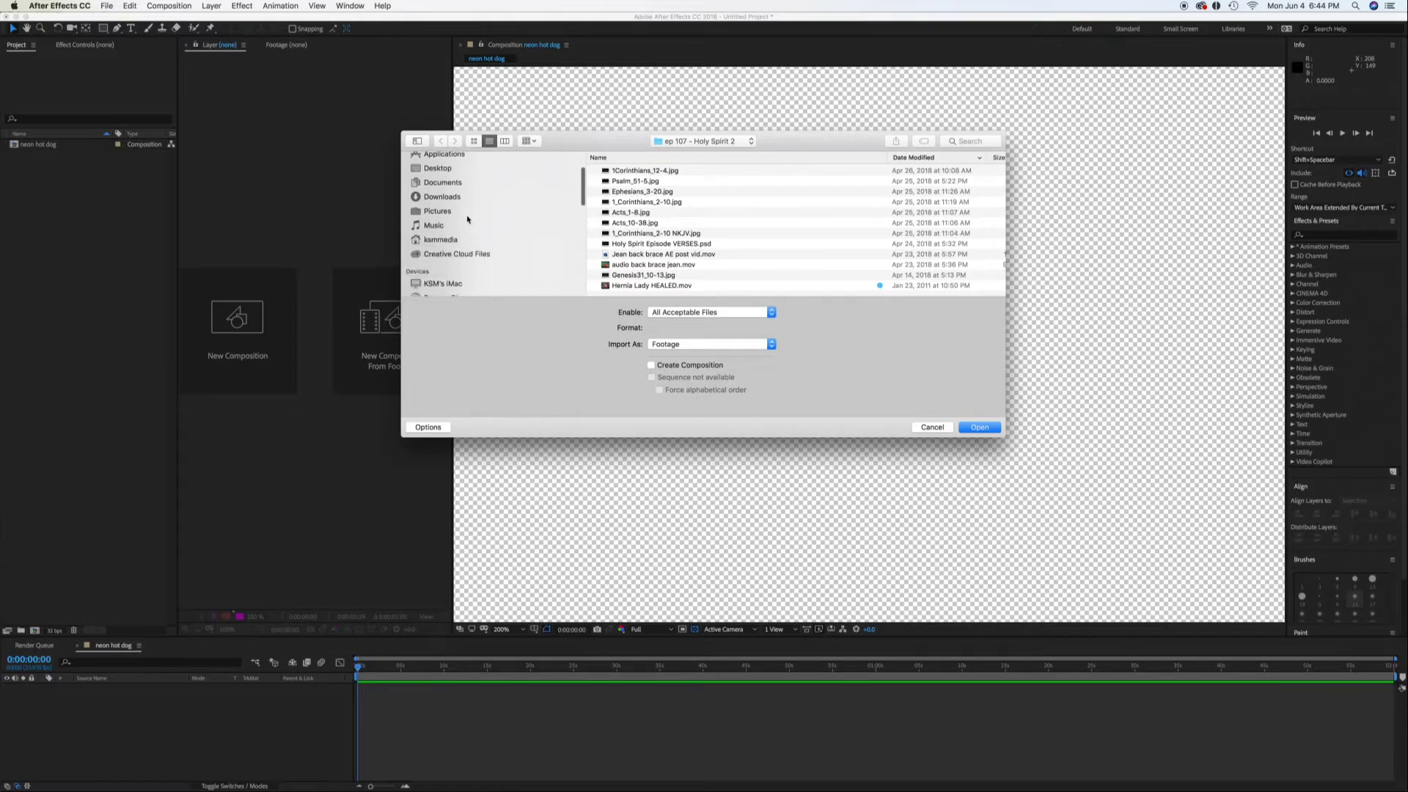
click(440, 167)
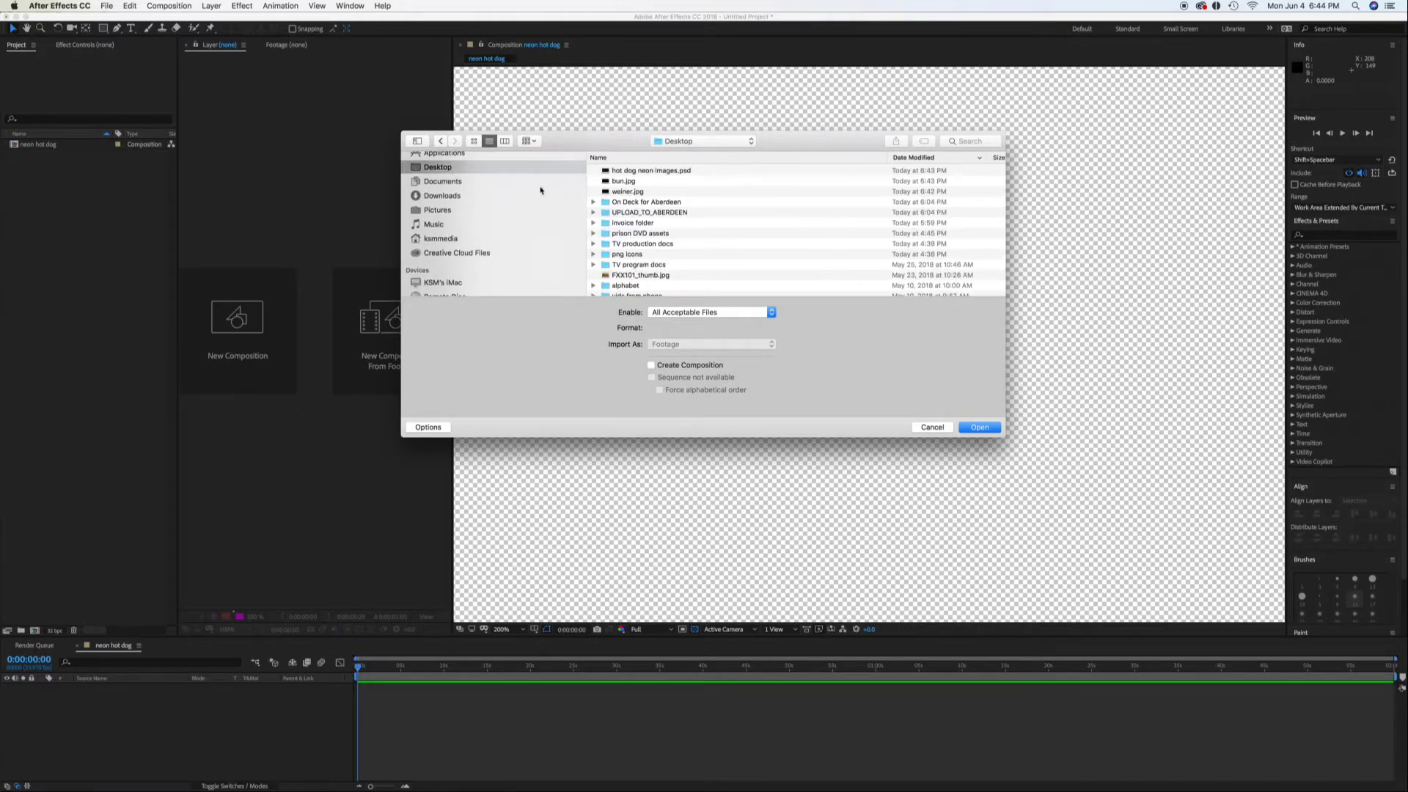
click(605, 182)
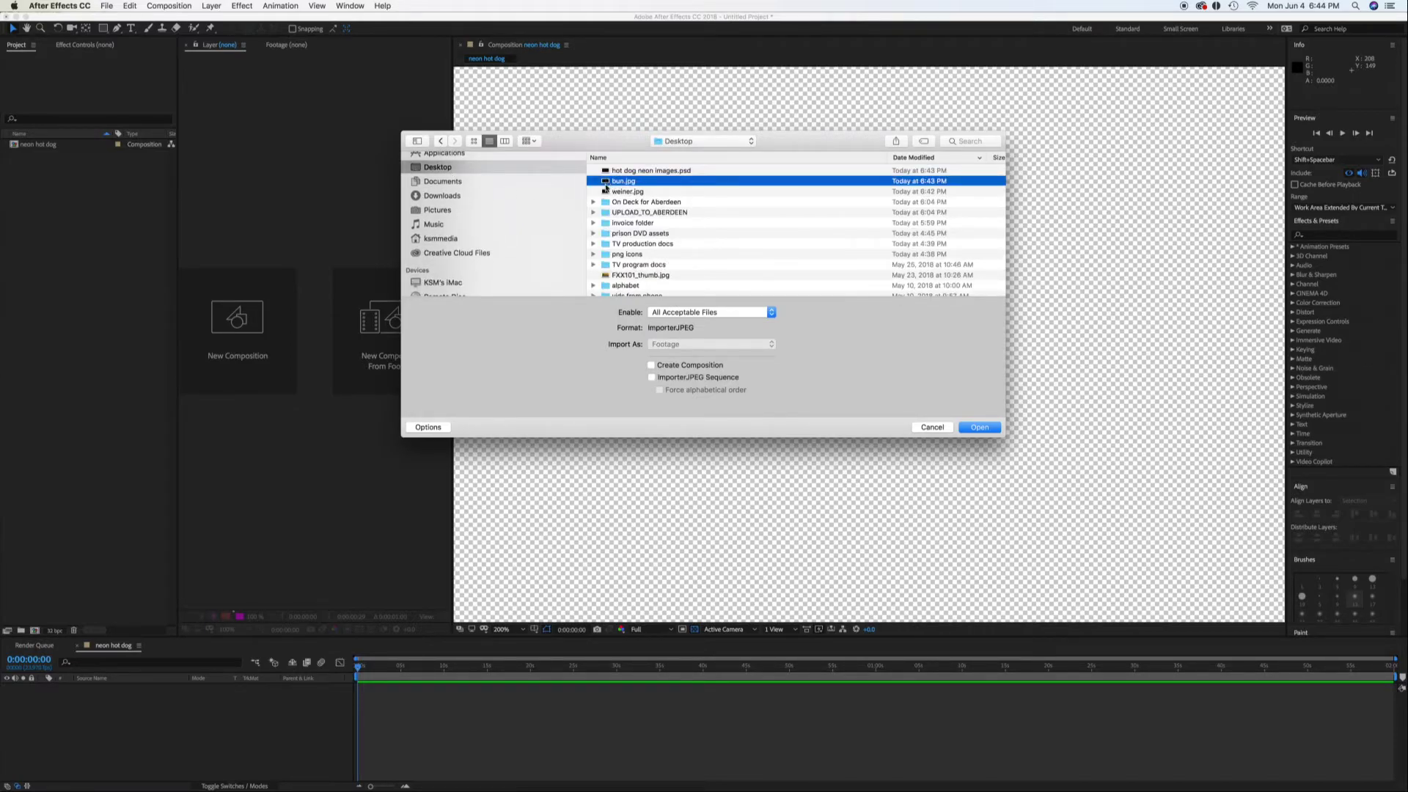
shift+click(607, 192)
click(978, 427)
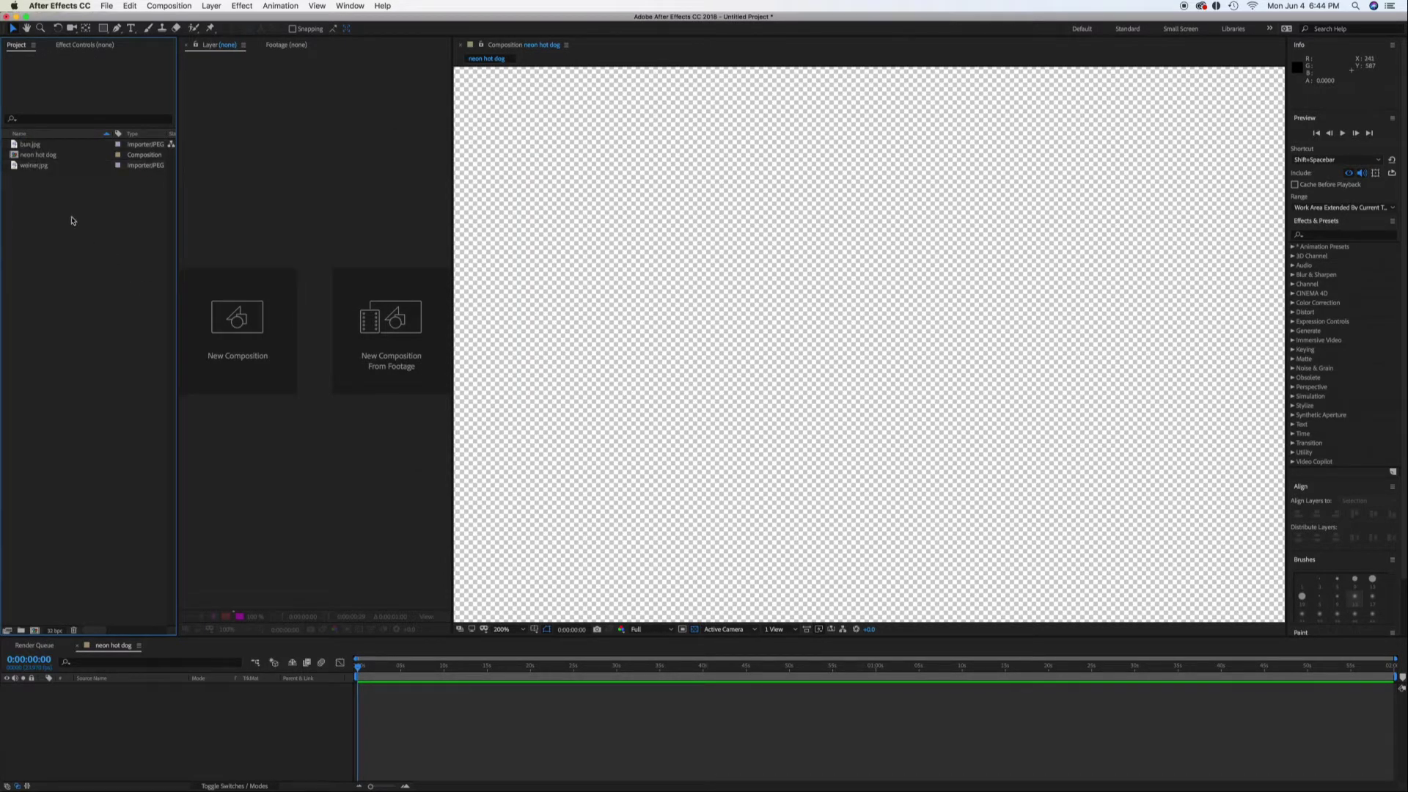
Add weiner.jpg to the neon hot dog composition and place bun.jpg on a layer beneath it
drag(14, 167, 176, 708)
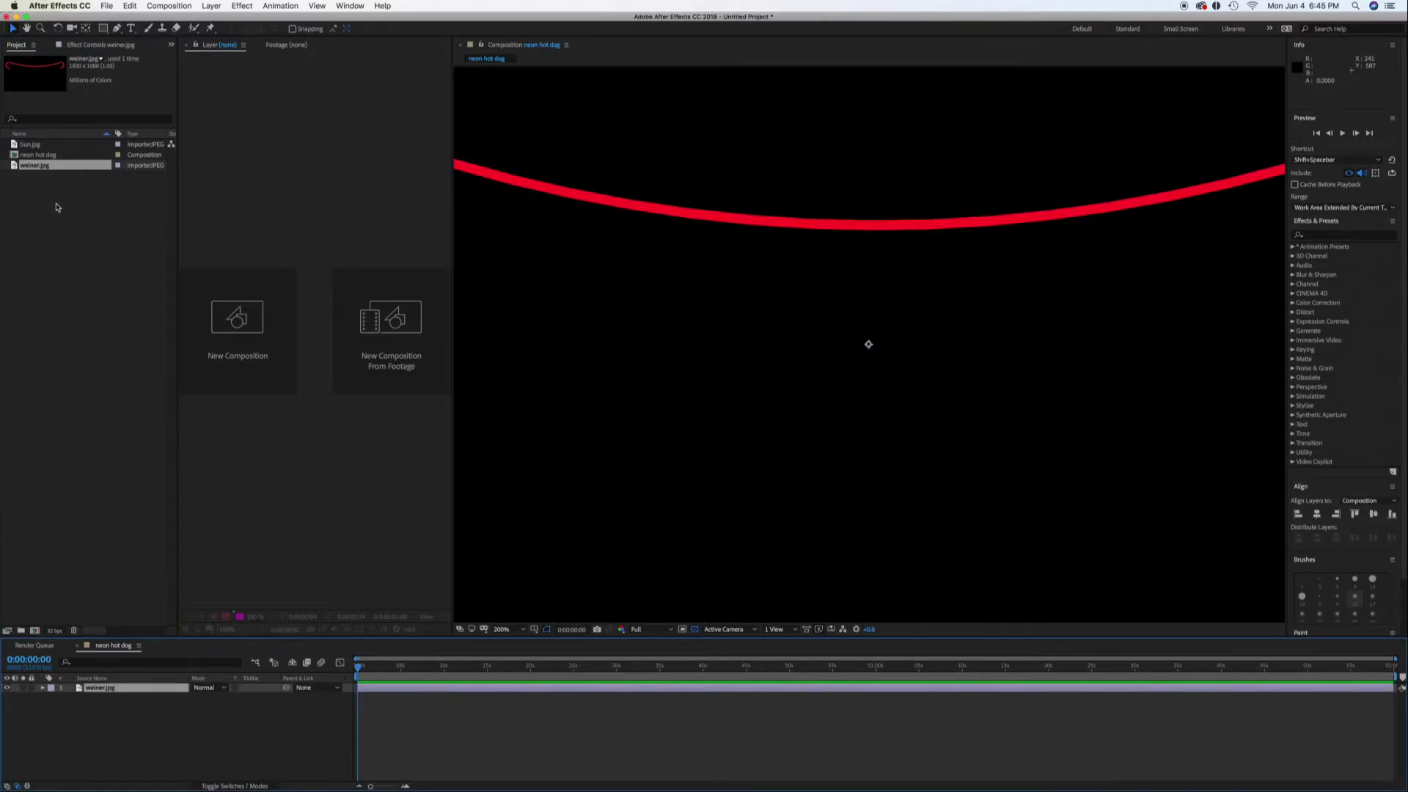
click(164, 729)
click(125, 689)
key(comma)
key(comma)
key(comma)
key(comma)
key(period)
key(period)
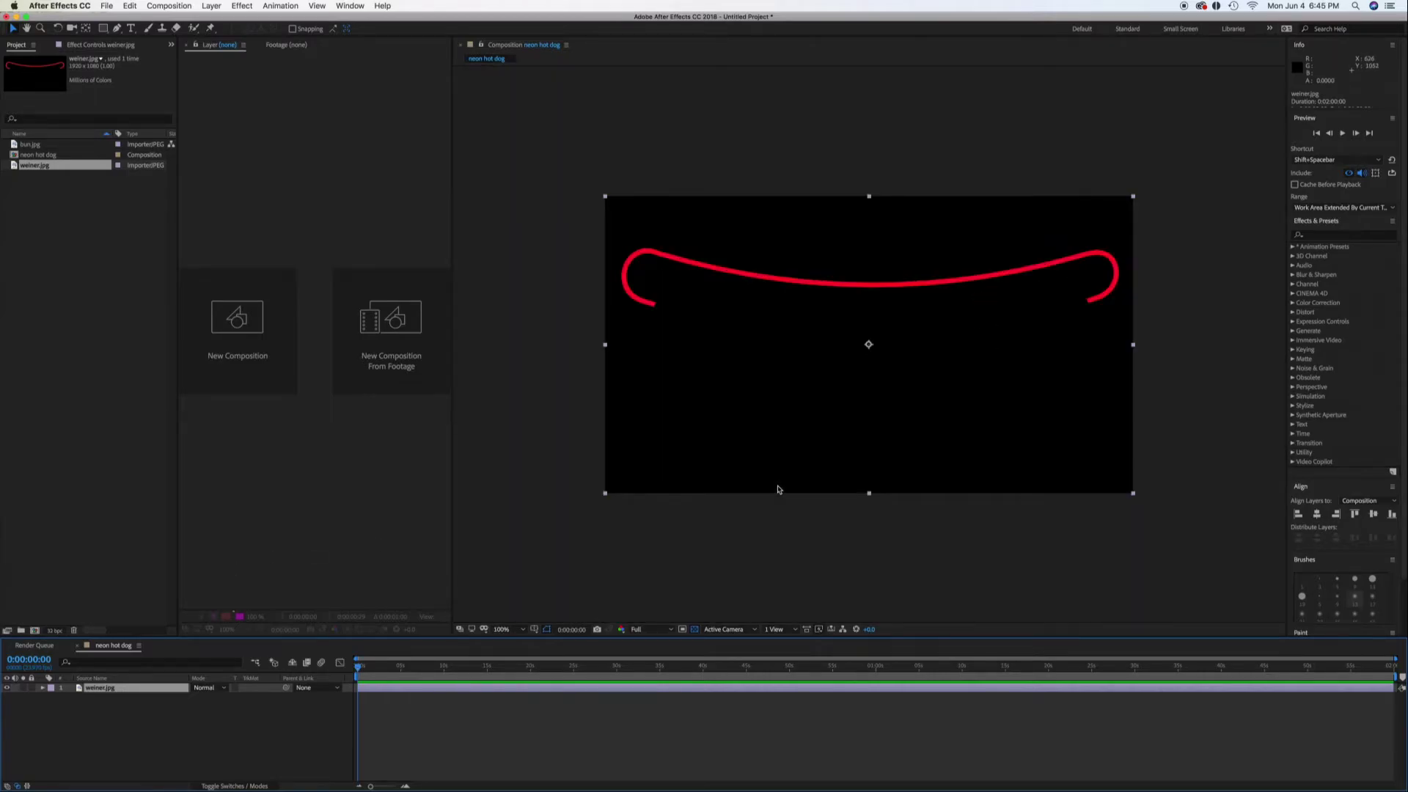
key(period)
key(period)
key(comma)
drag(30, 144, 126, 715)
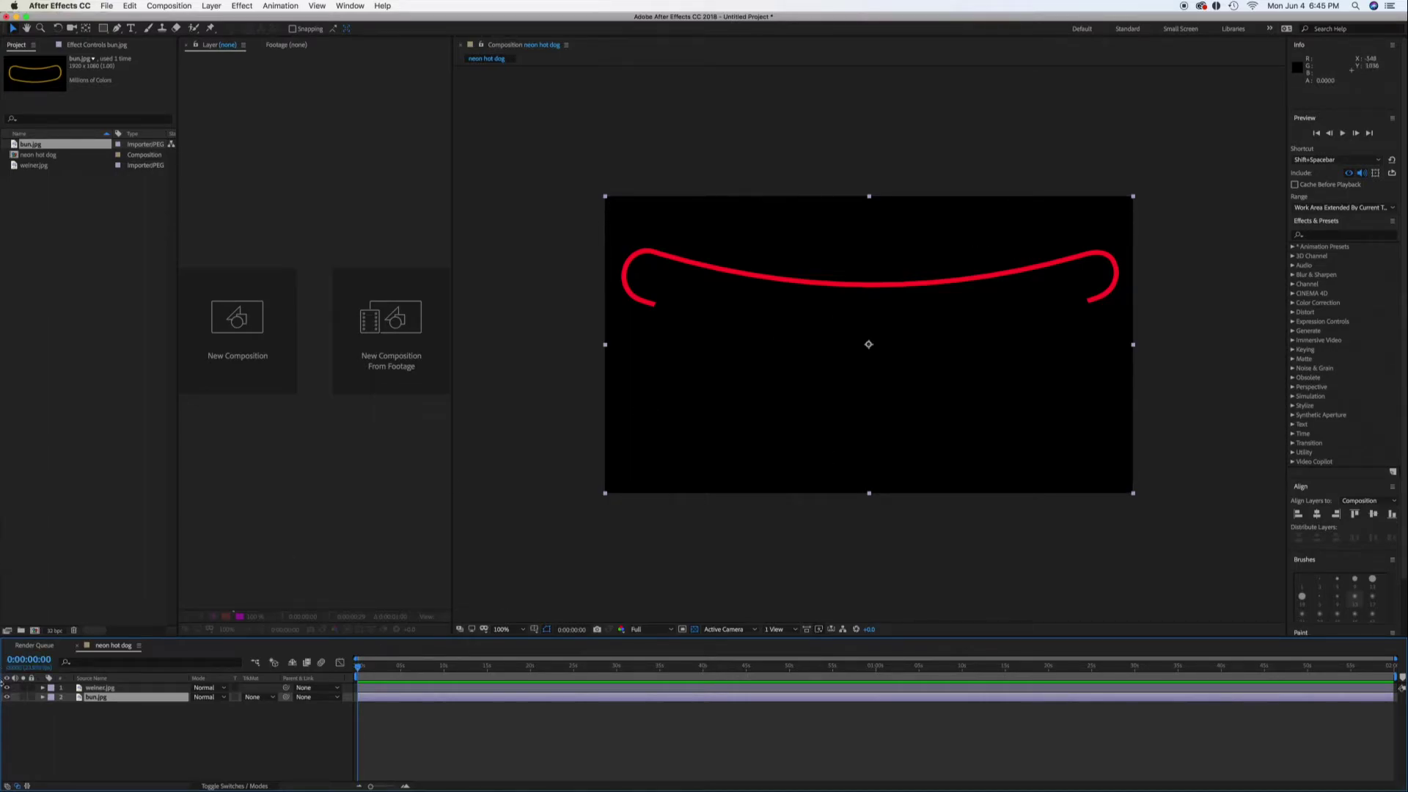
Enlarge the timeline area and set the weiner.jpg layer's blending mode to Screen
click(135, 691)
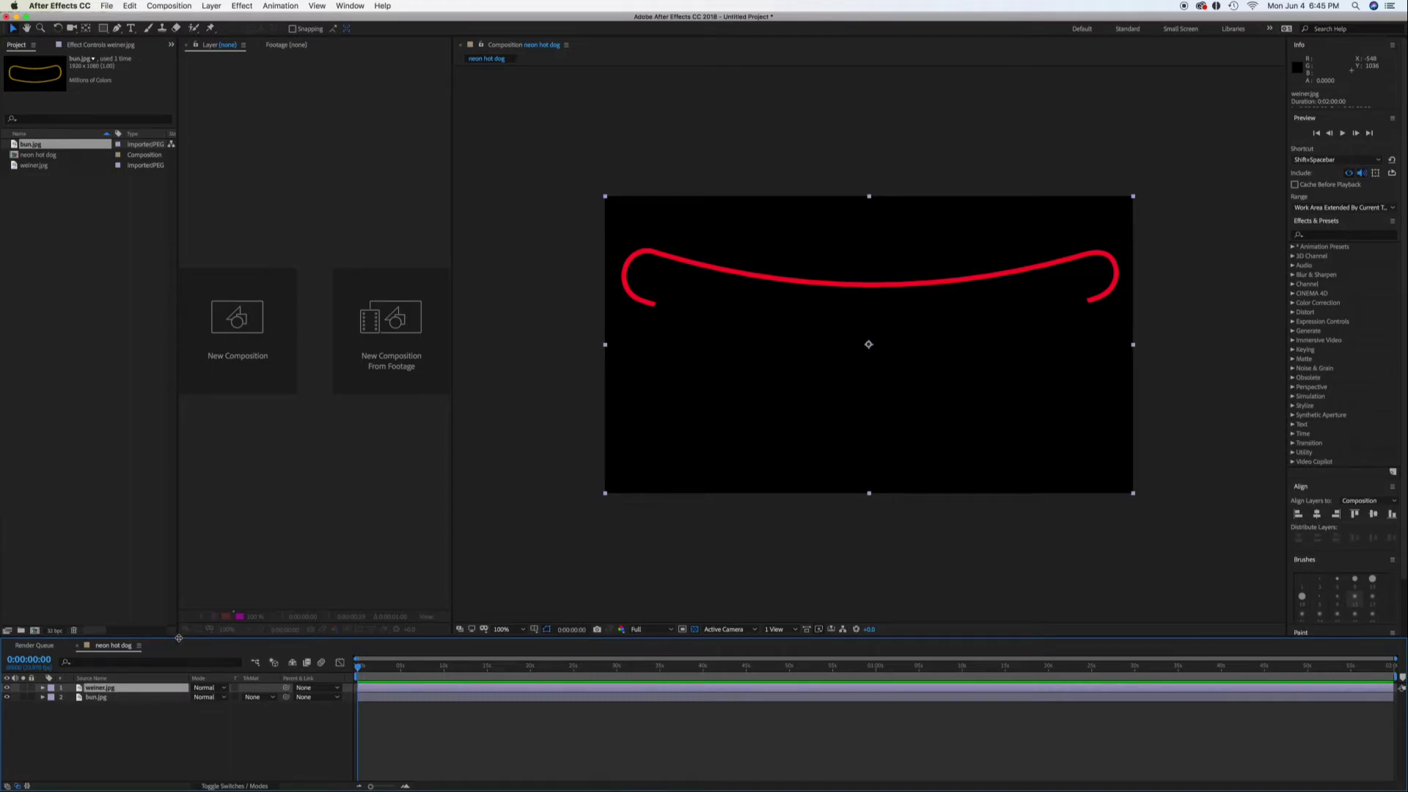
drag(192, 636, 192, 566)
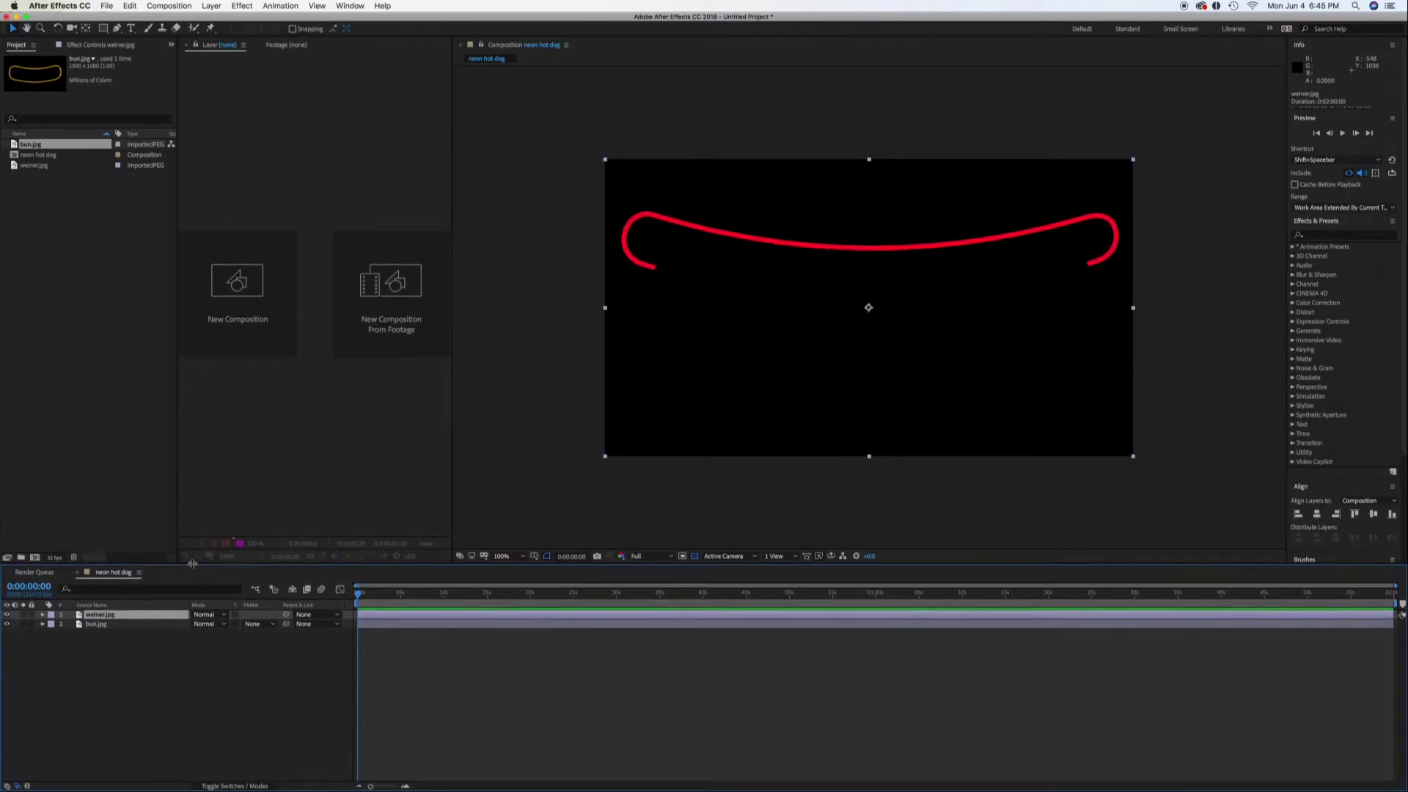
click(224, 615)
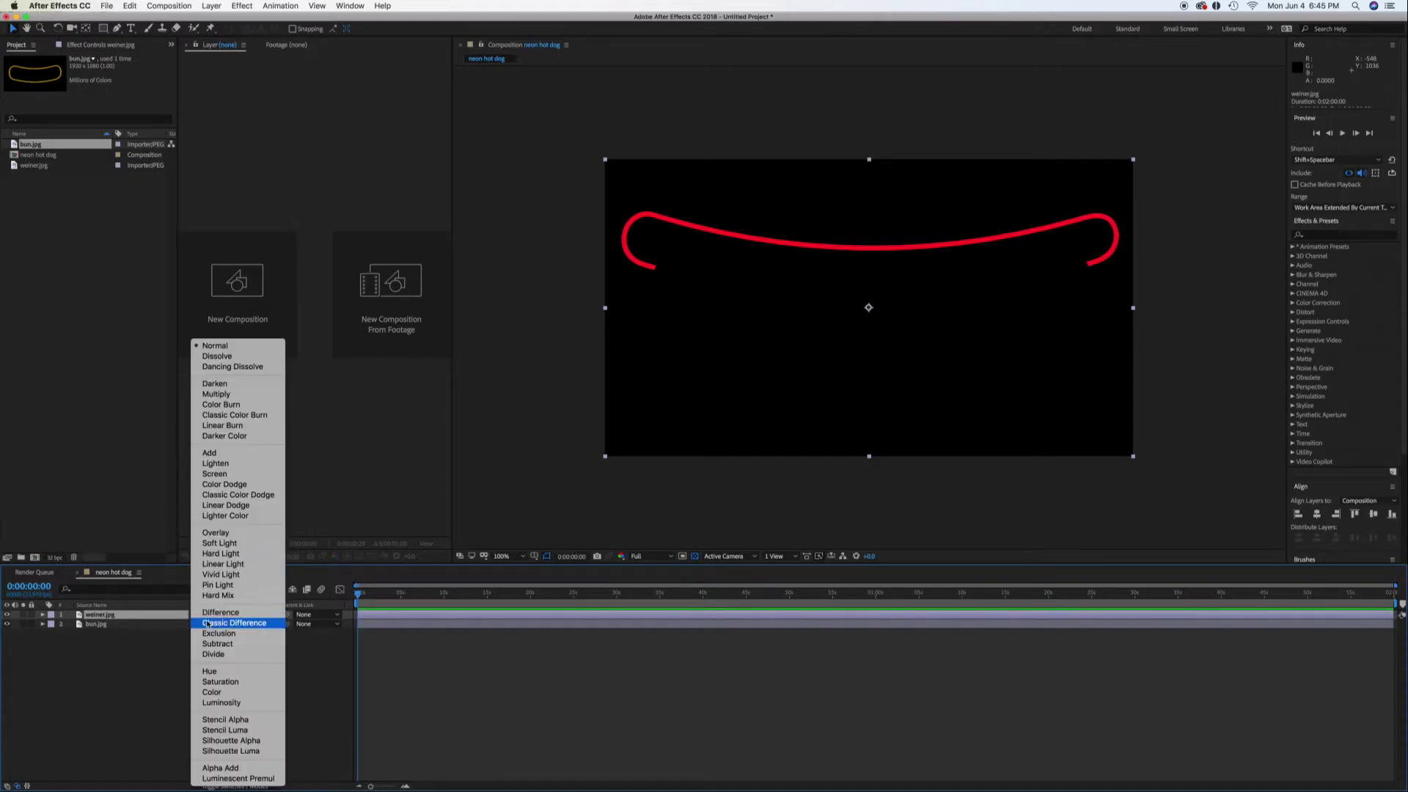
click(110, 711)
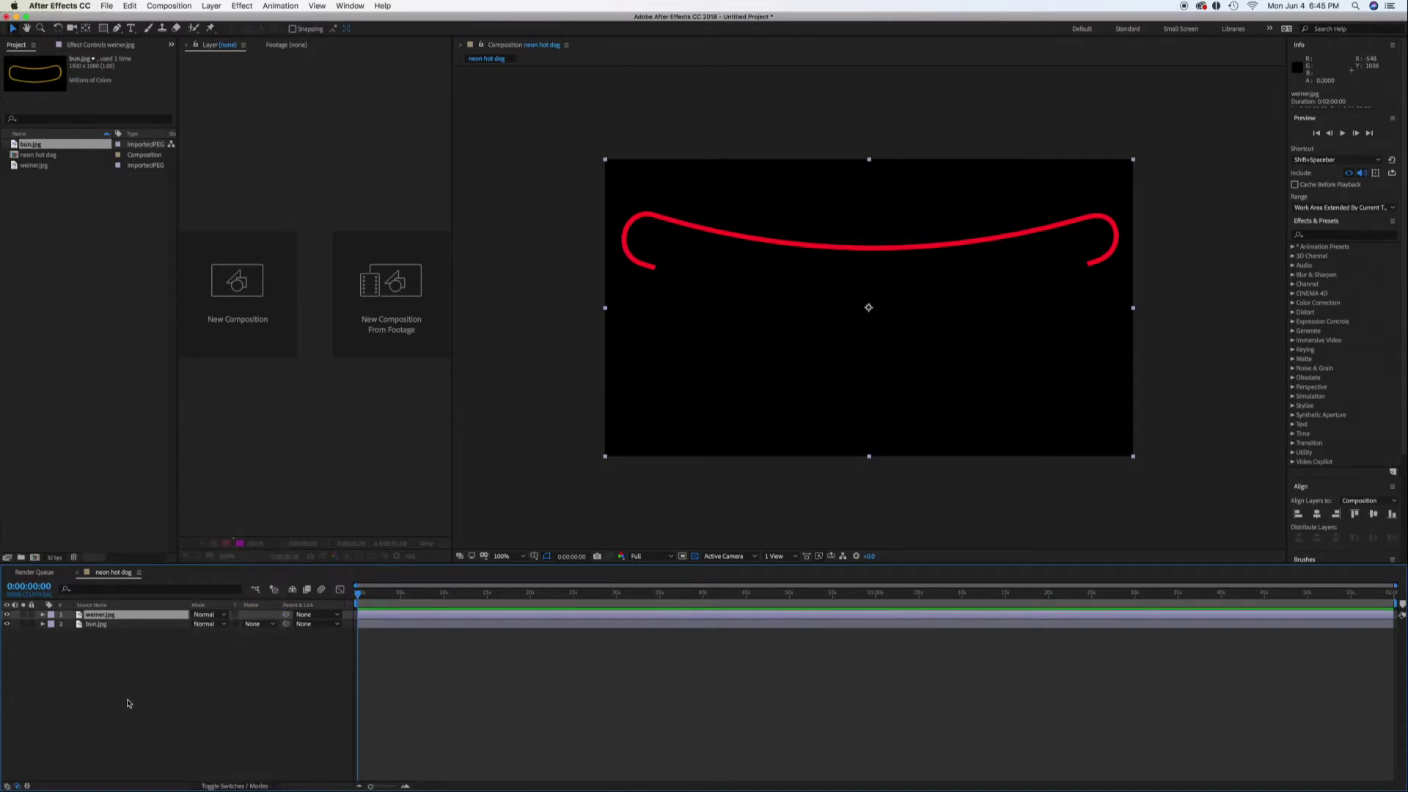
click(214, 786)
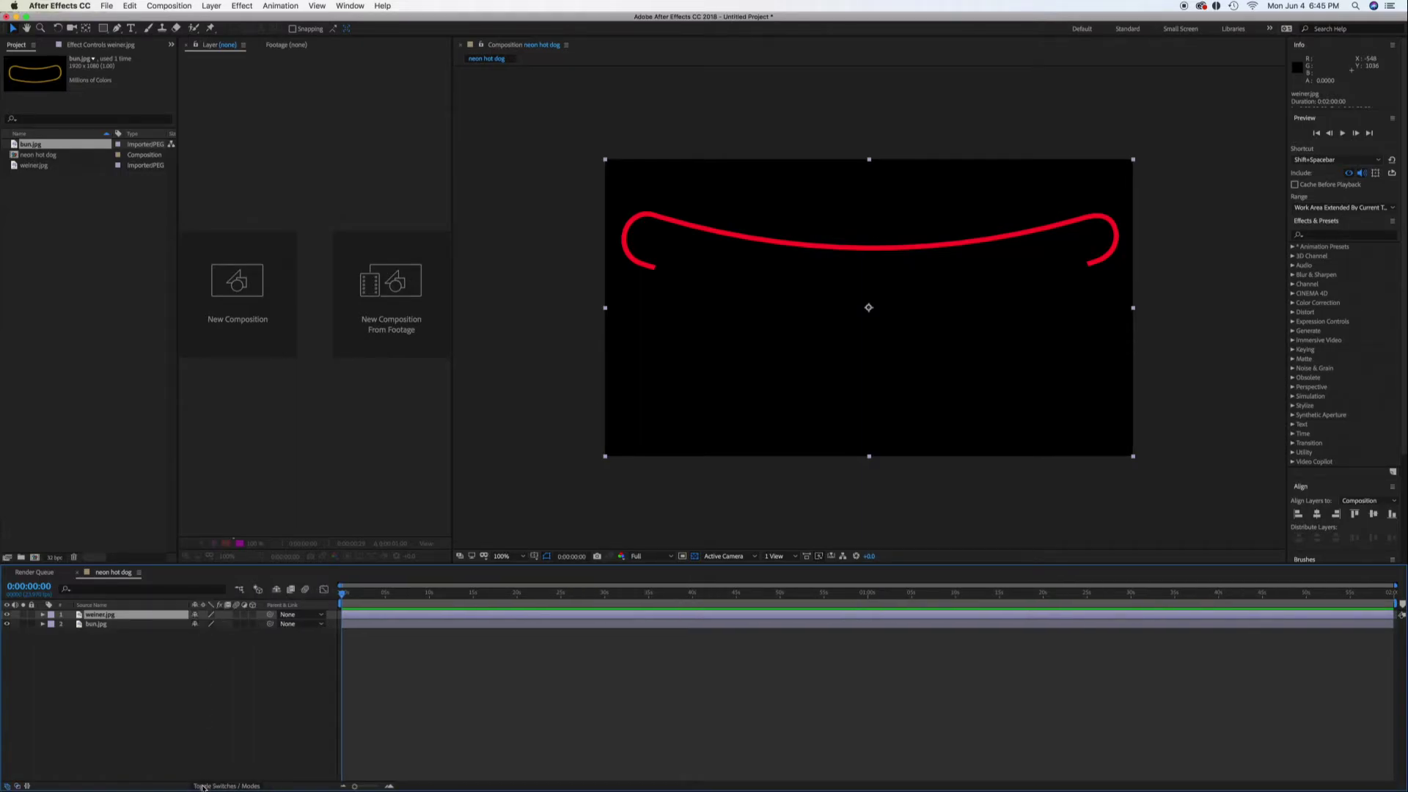
click(202, 786)
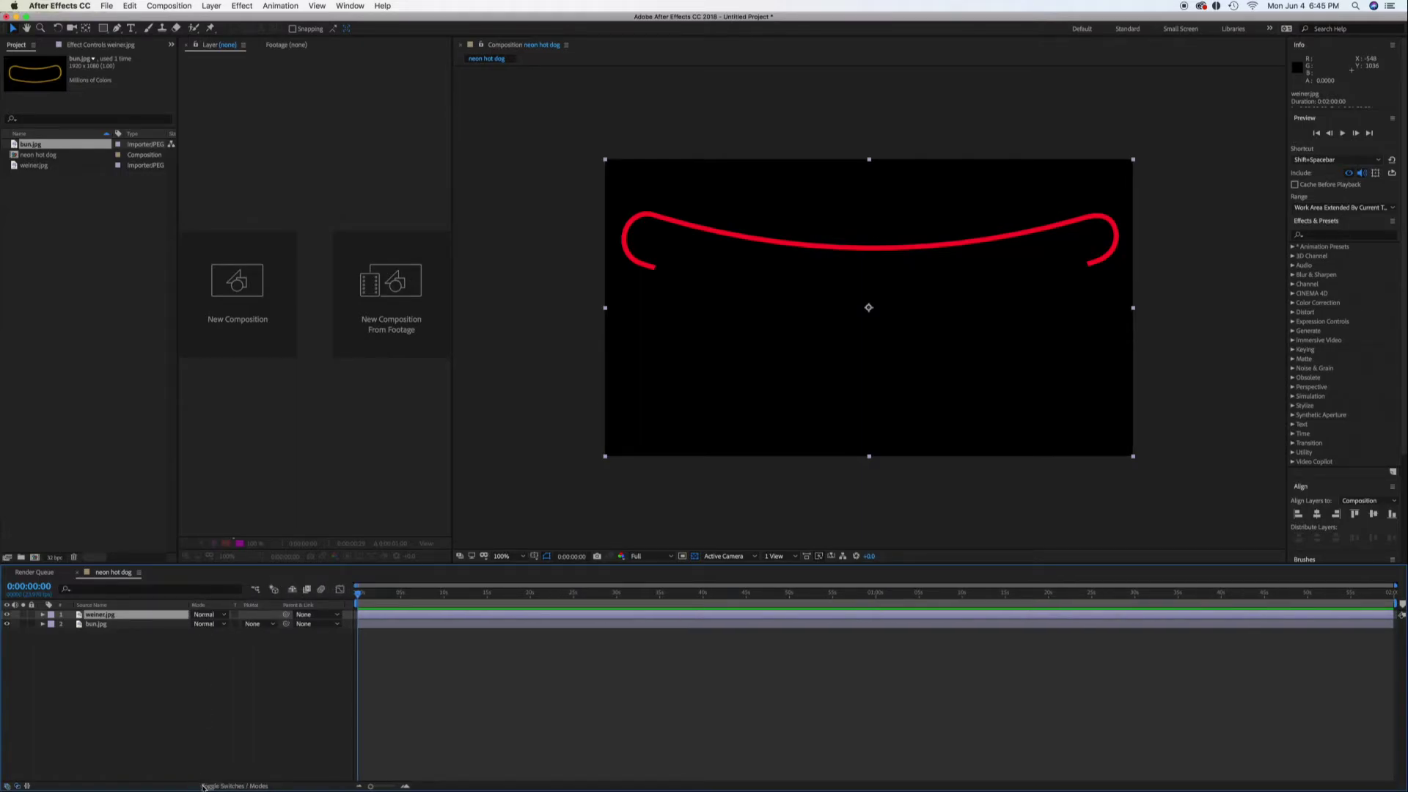
click(224, 616)
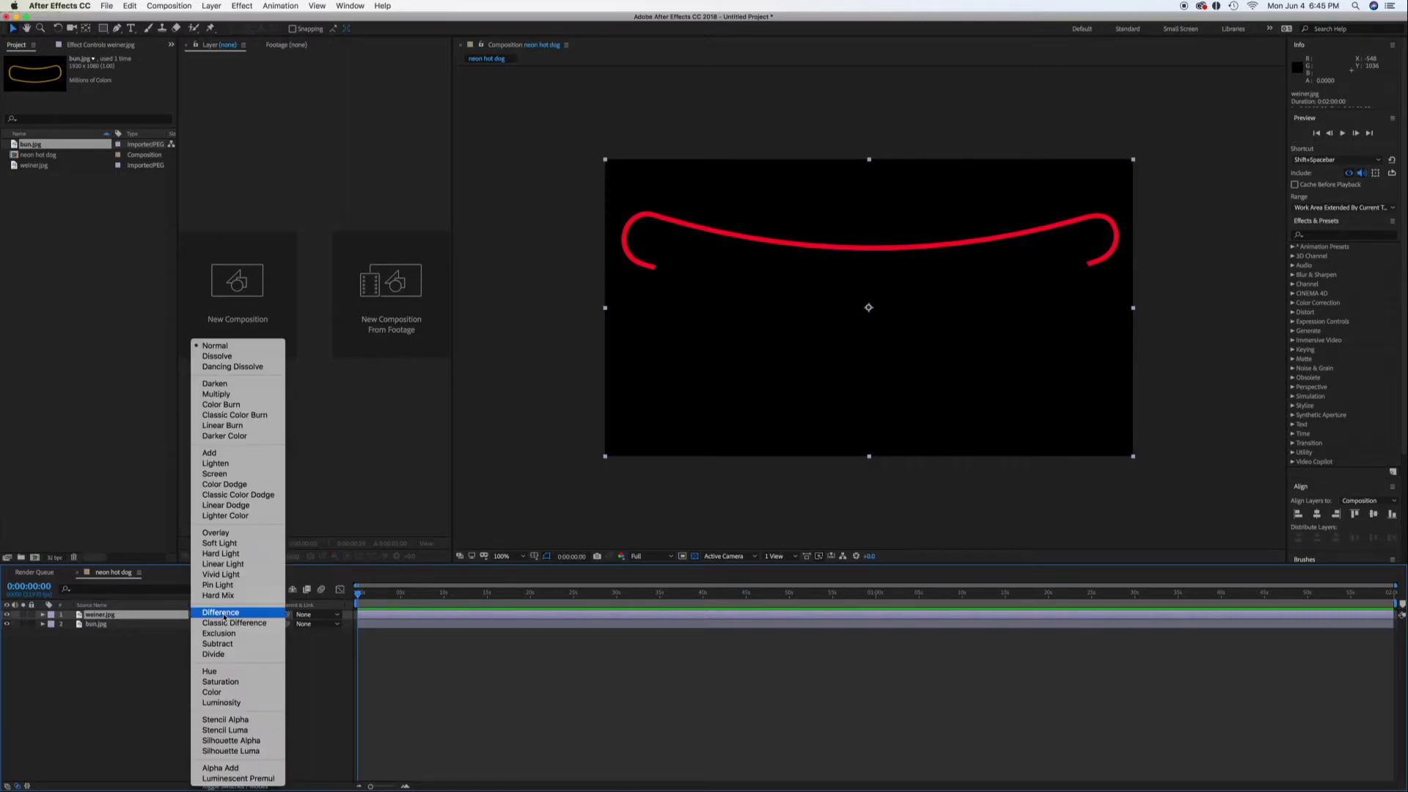
click(218, 474)
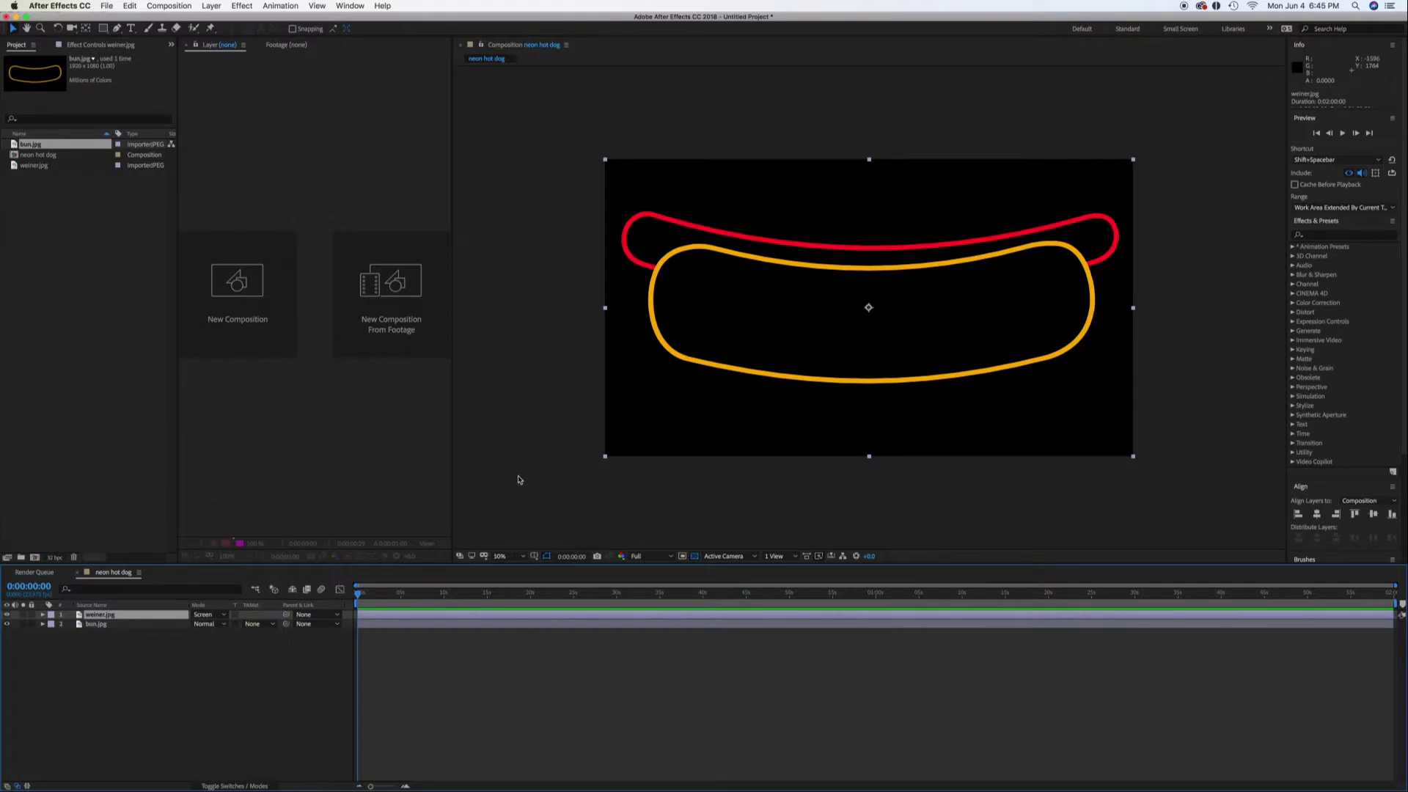
key(comma)
key(comma)
key(period)
key(period)
key(period)
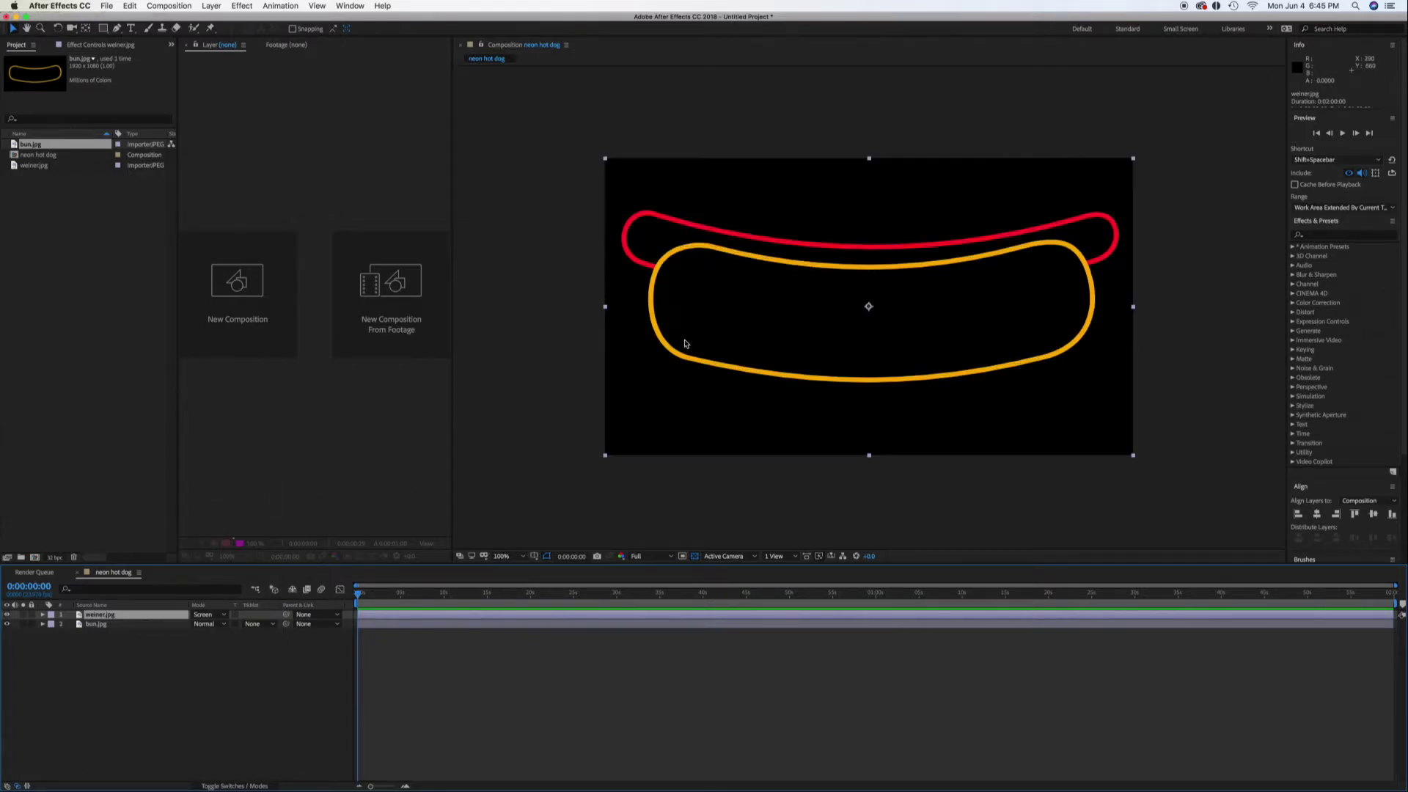
key(comma)
key(comma)
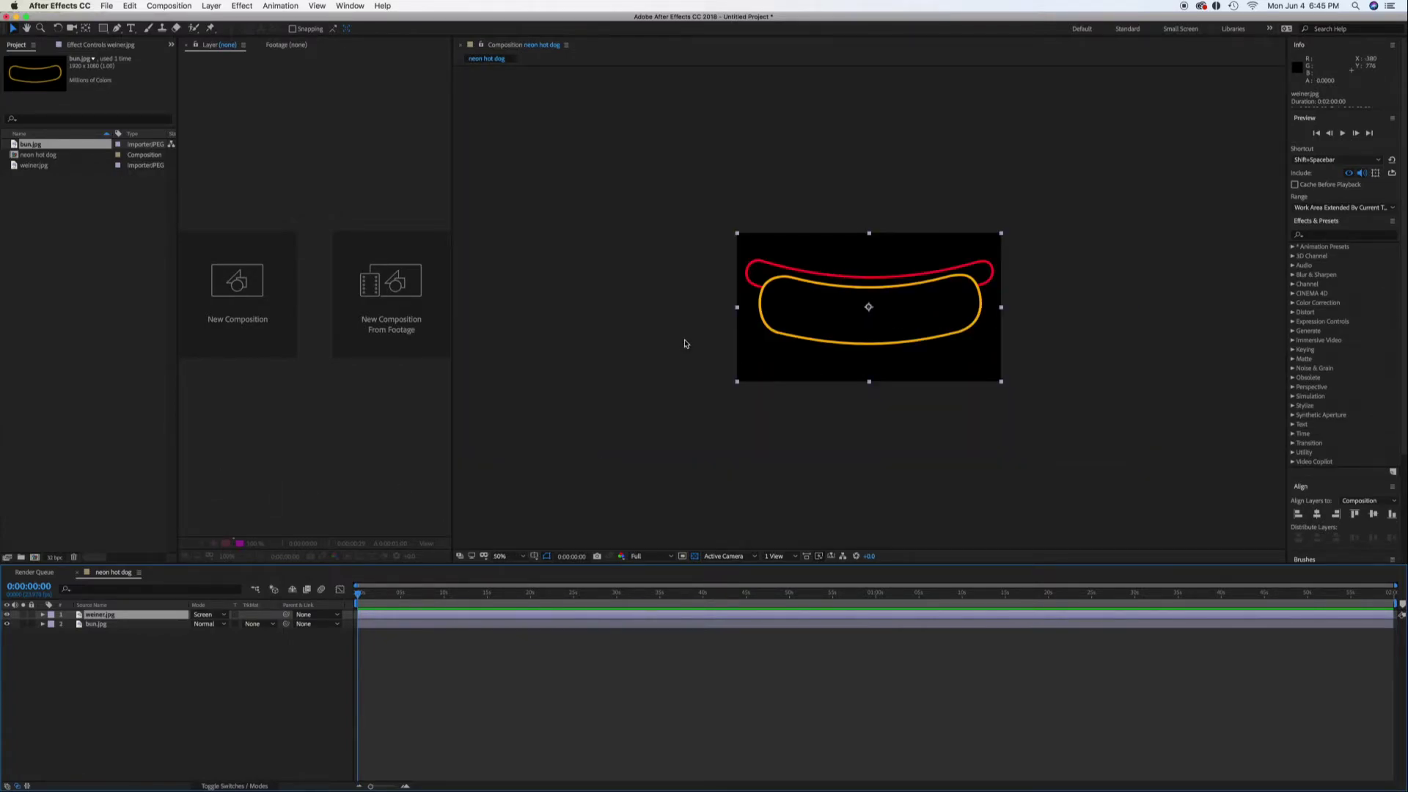
key(period)
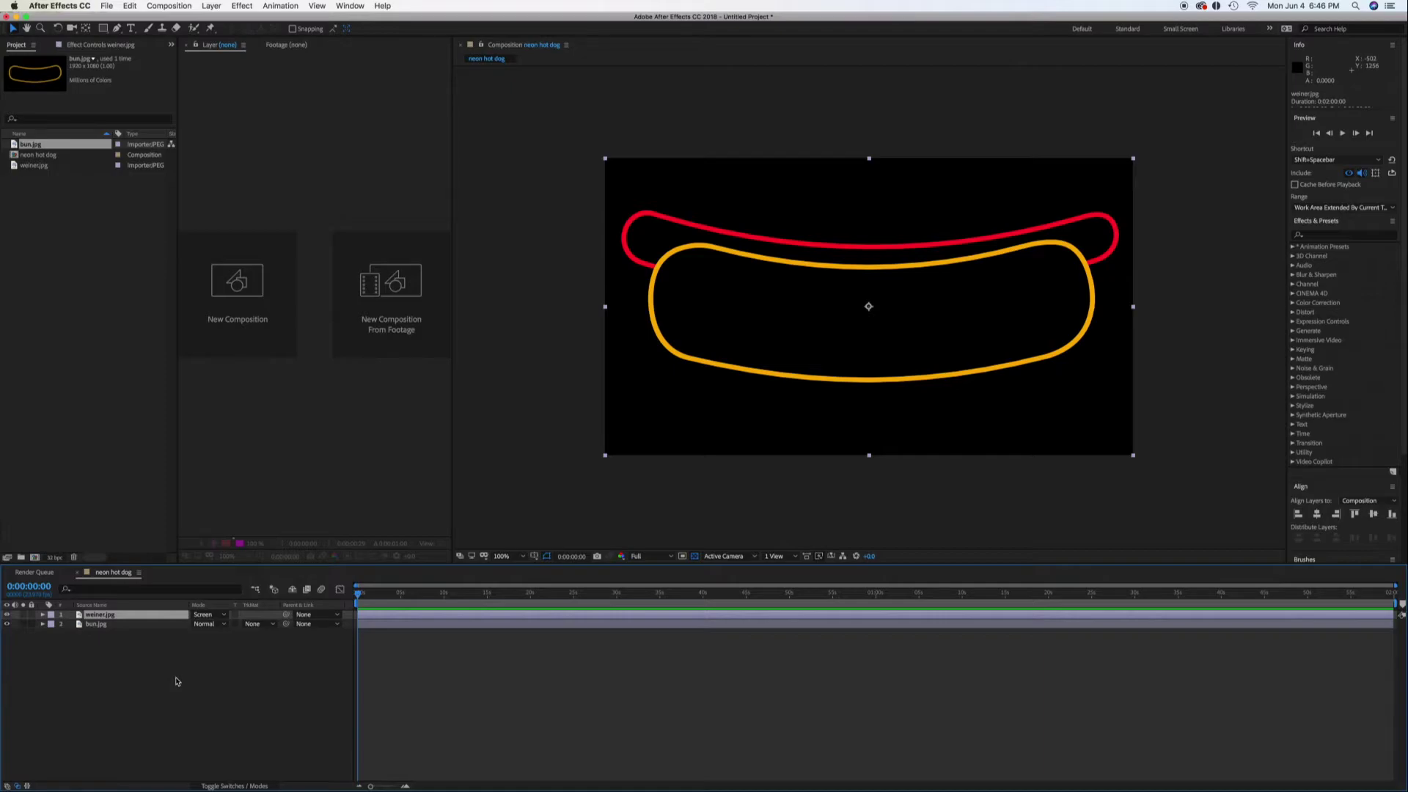
click(124, 626)
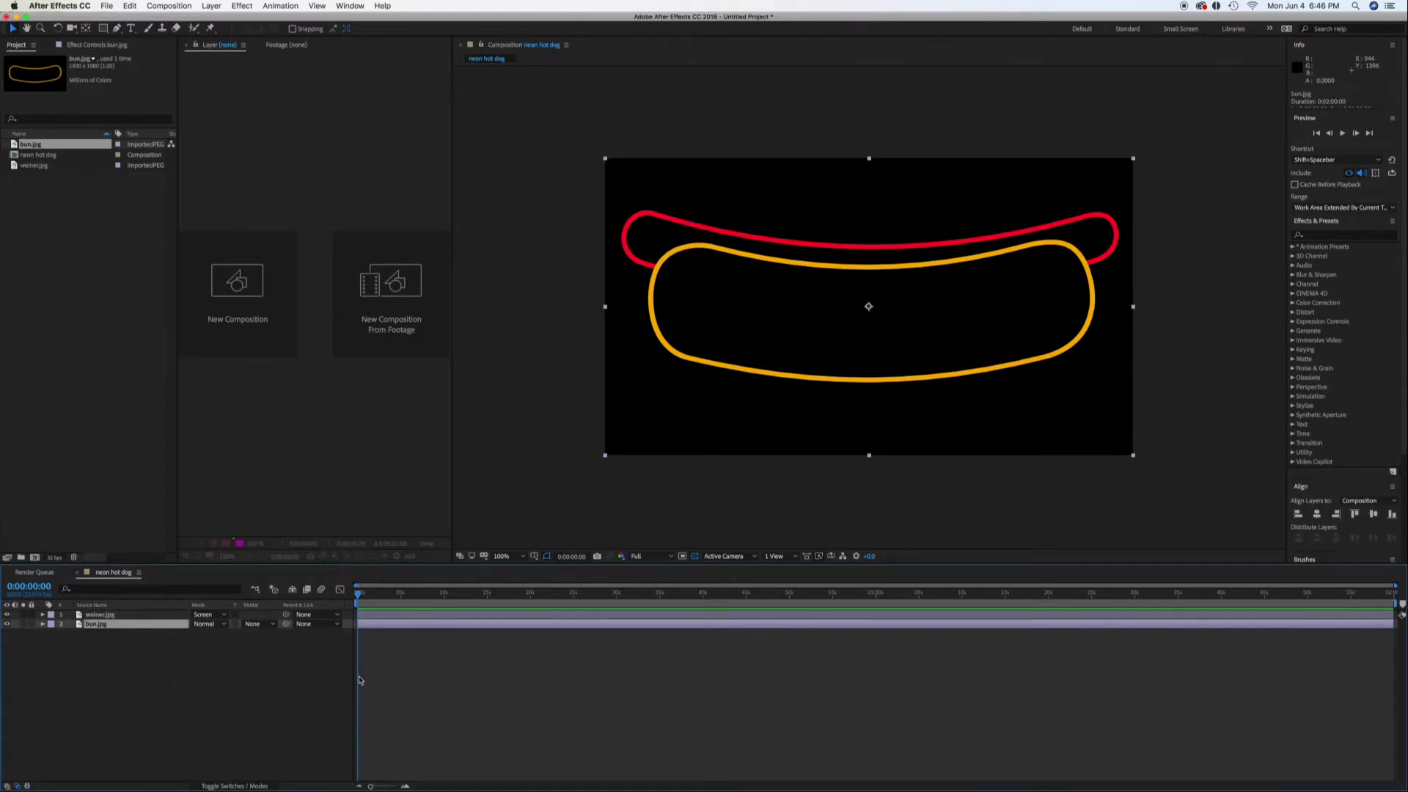
click(427, 616)
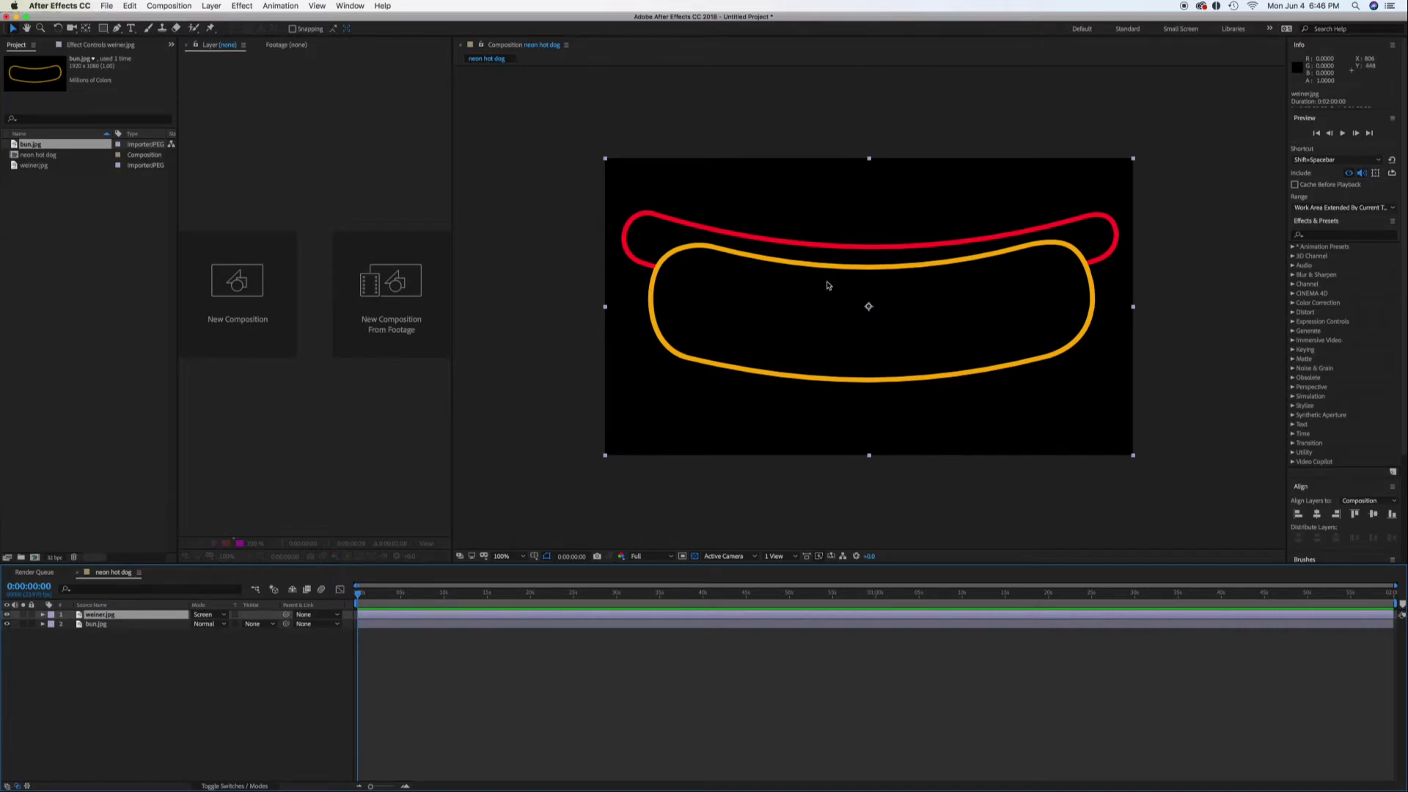
Shorten the neon hot dog composition's duration to about 22 seconds
click(170, 4)
click(193, 36)
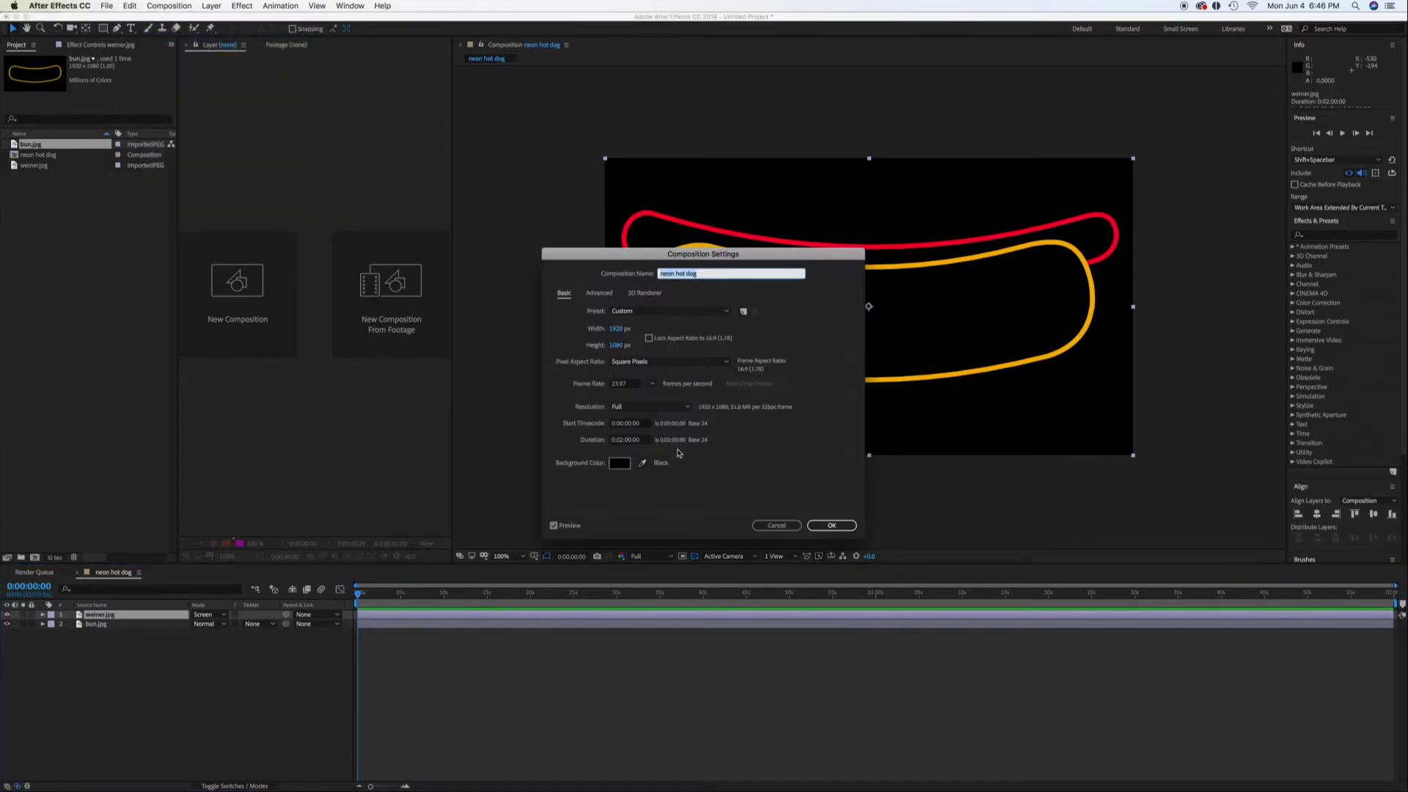
click(621, 442)
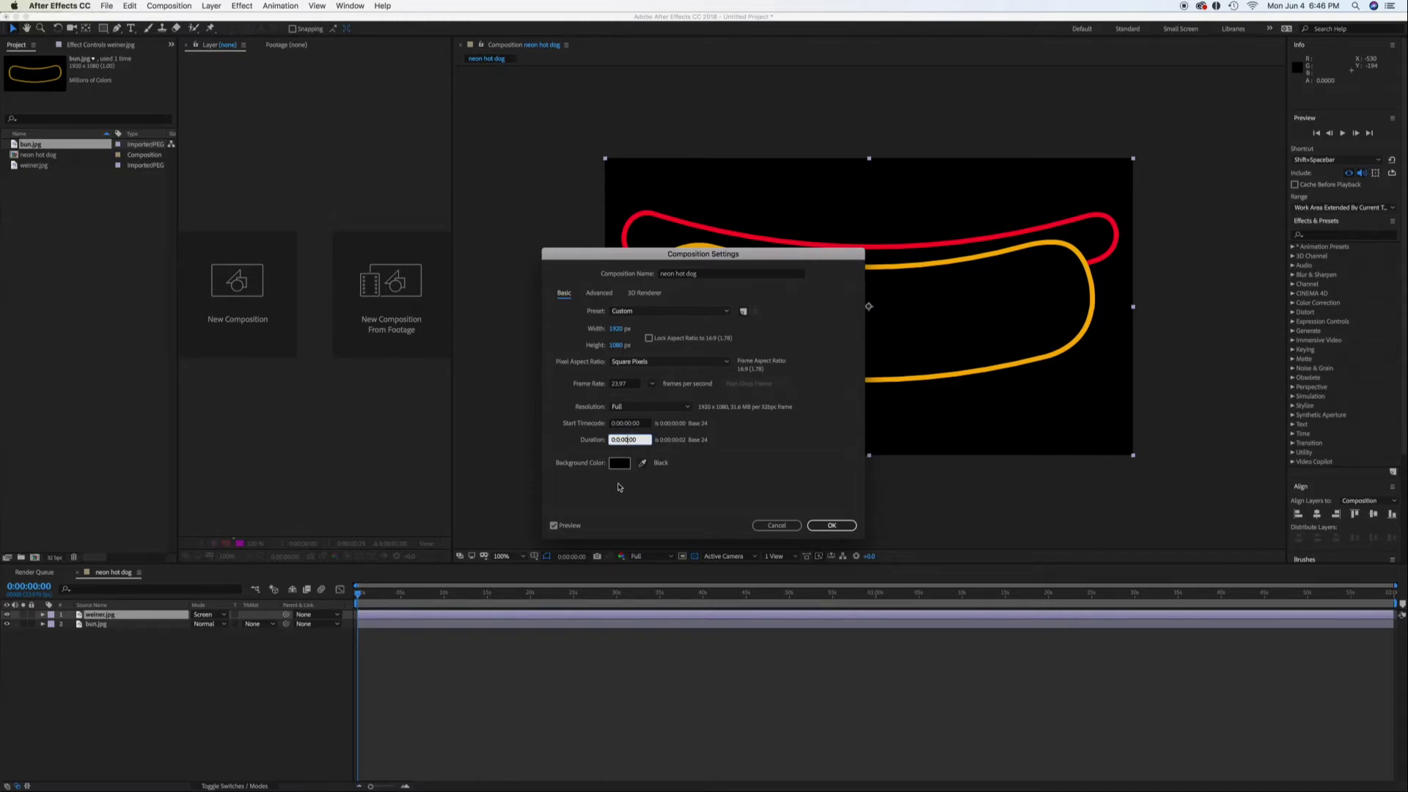
key(BackSpace)
key(BackSpace)
key(BackSpace)
key(BackSpace)
click(833, 525)
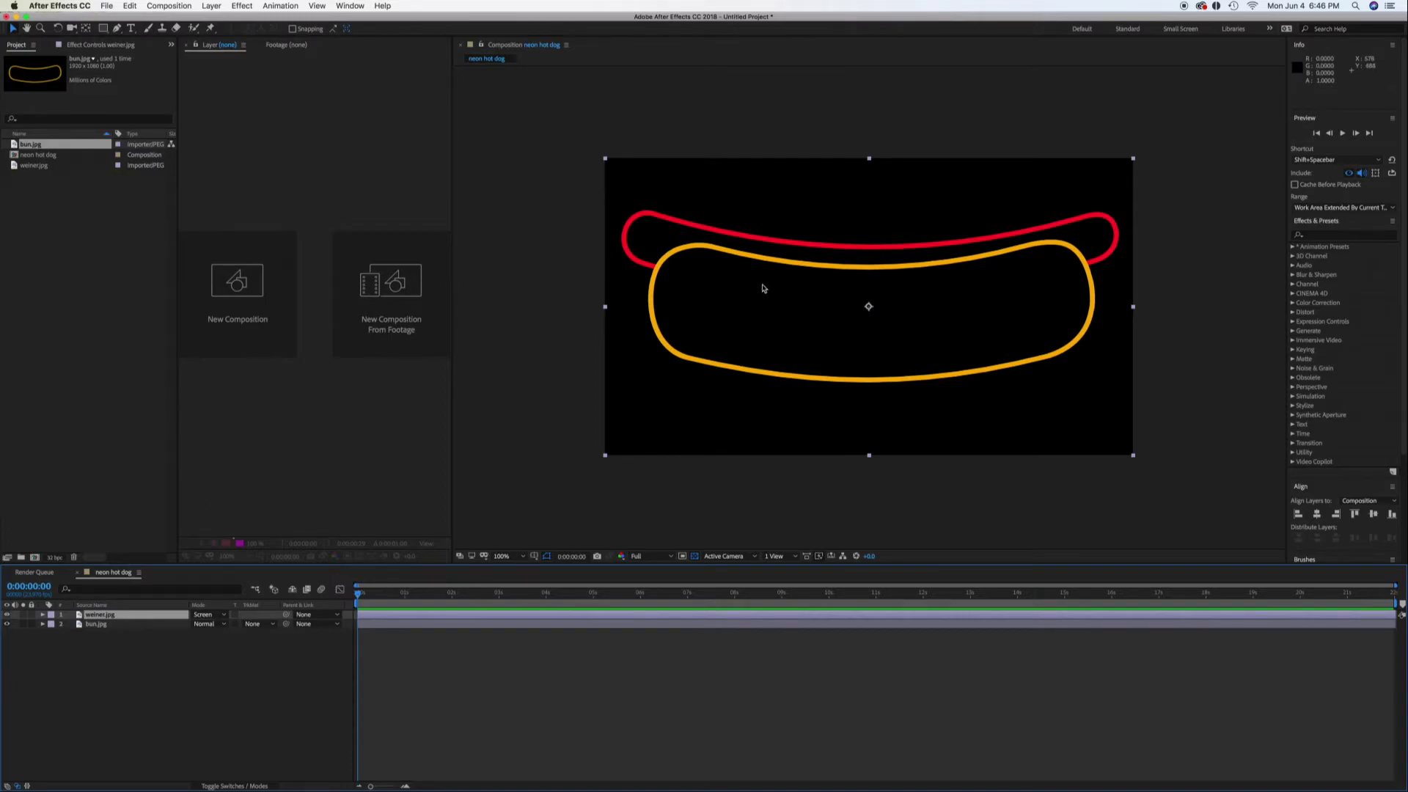
Scale the weiner and bun layers together to 52% and move both up to position 960, 397
shift+click(104, 627)
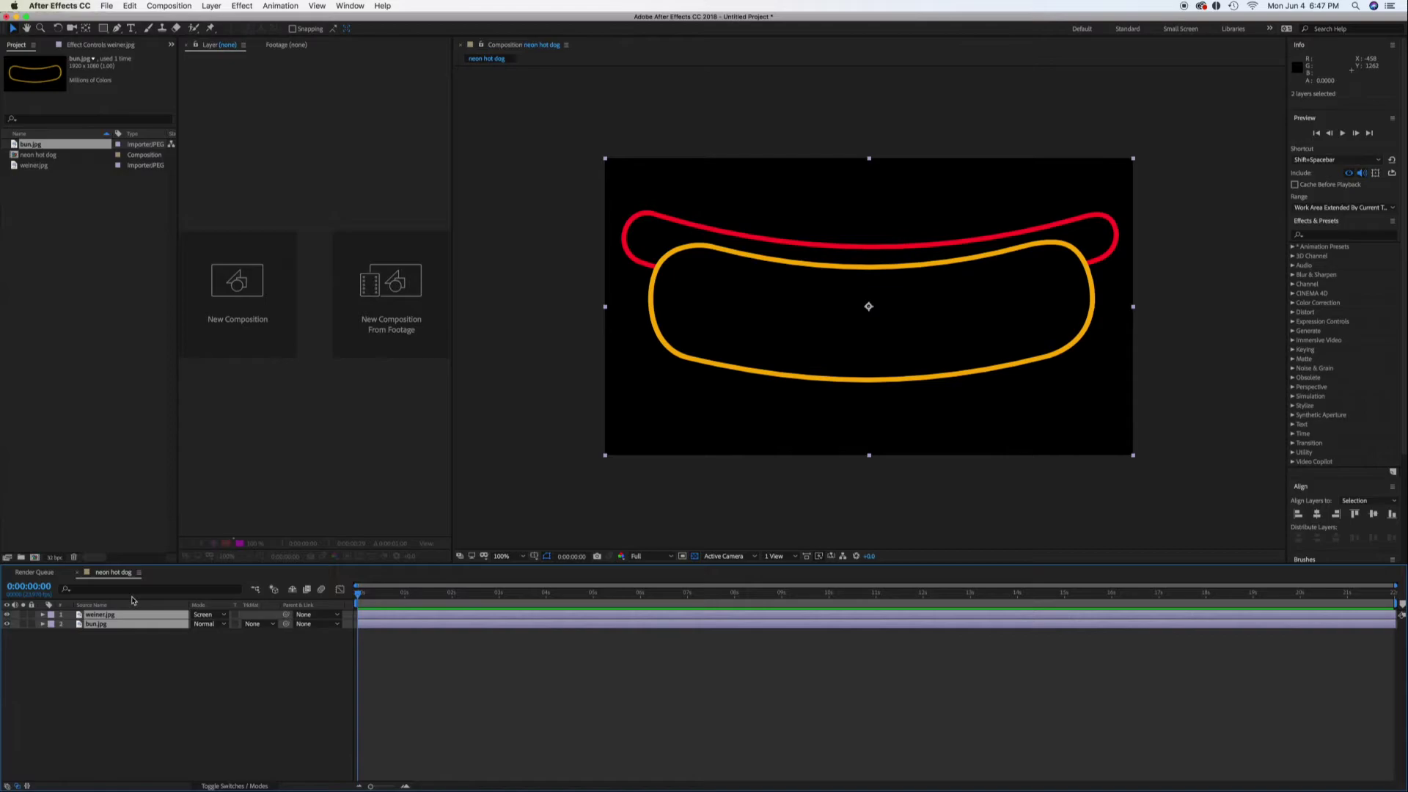
key(s)
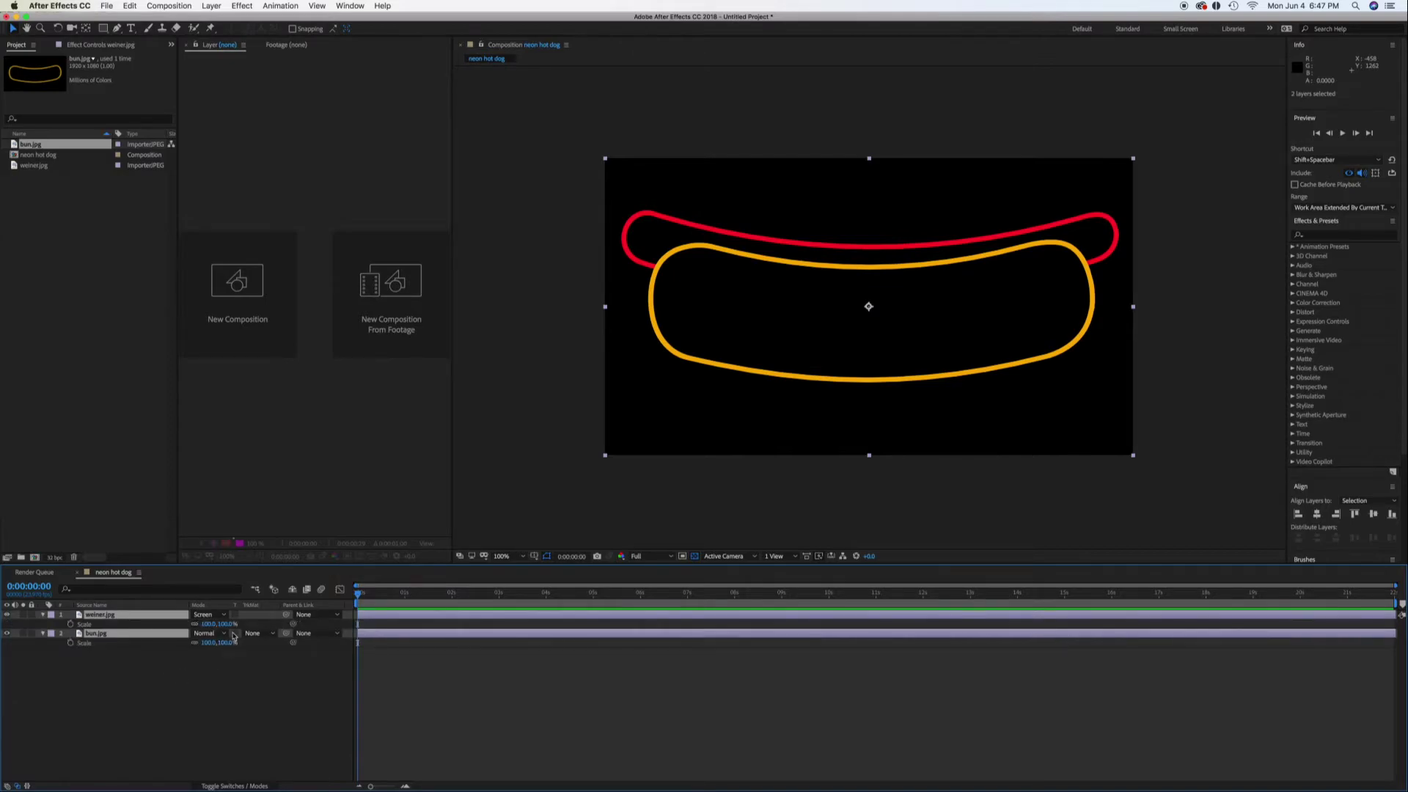
mouse_move(229, 624)
mouse_down()
mouse_move(187, 623)
mouse_move(202, 627)
mouse_up()
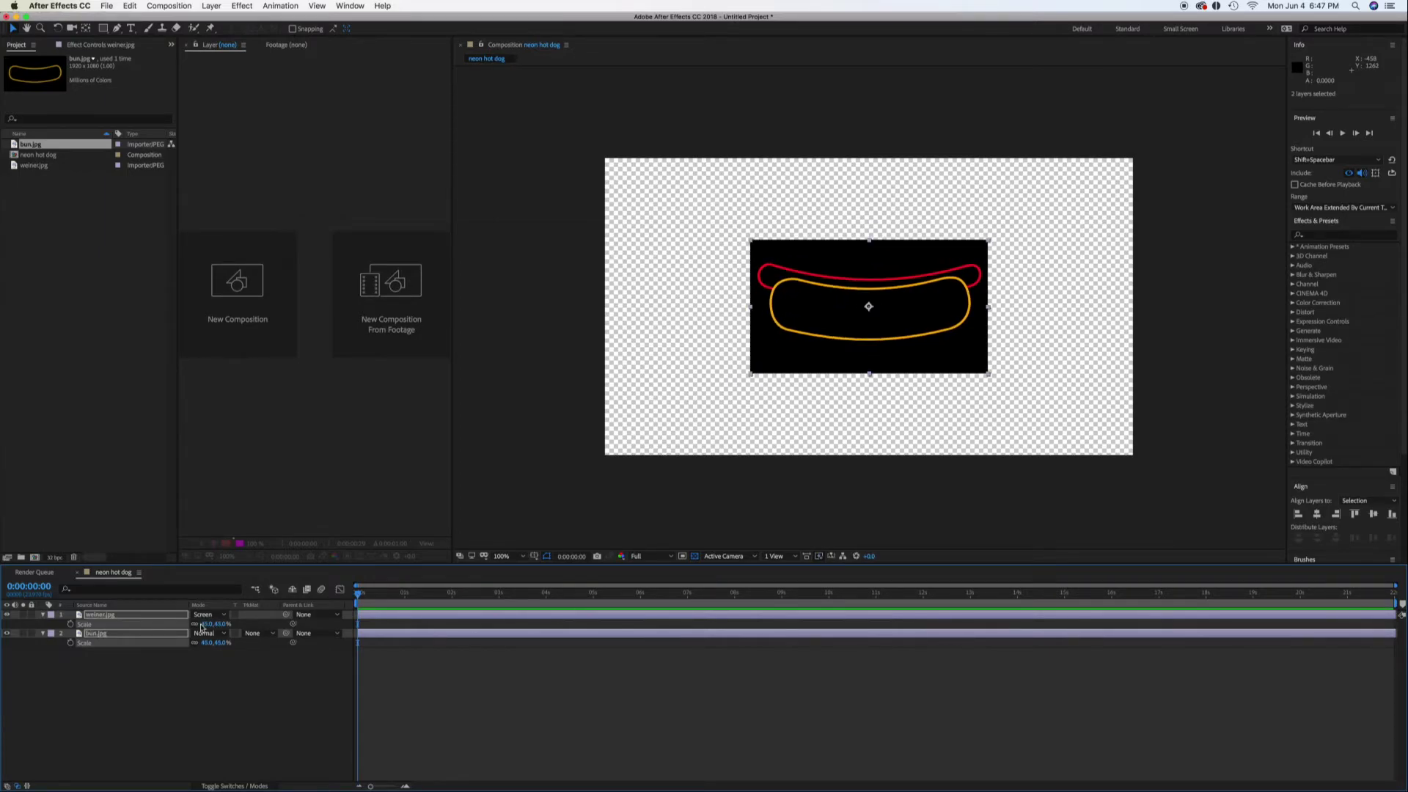
key(shift+p)
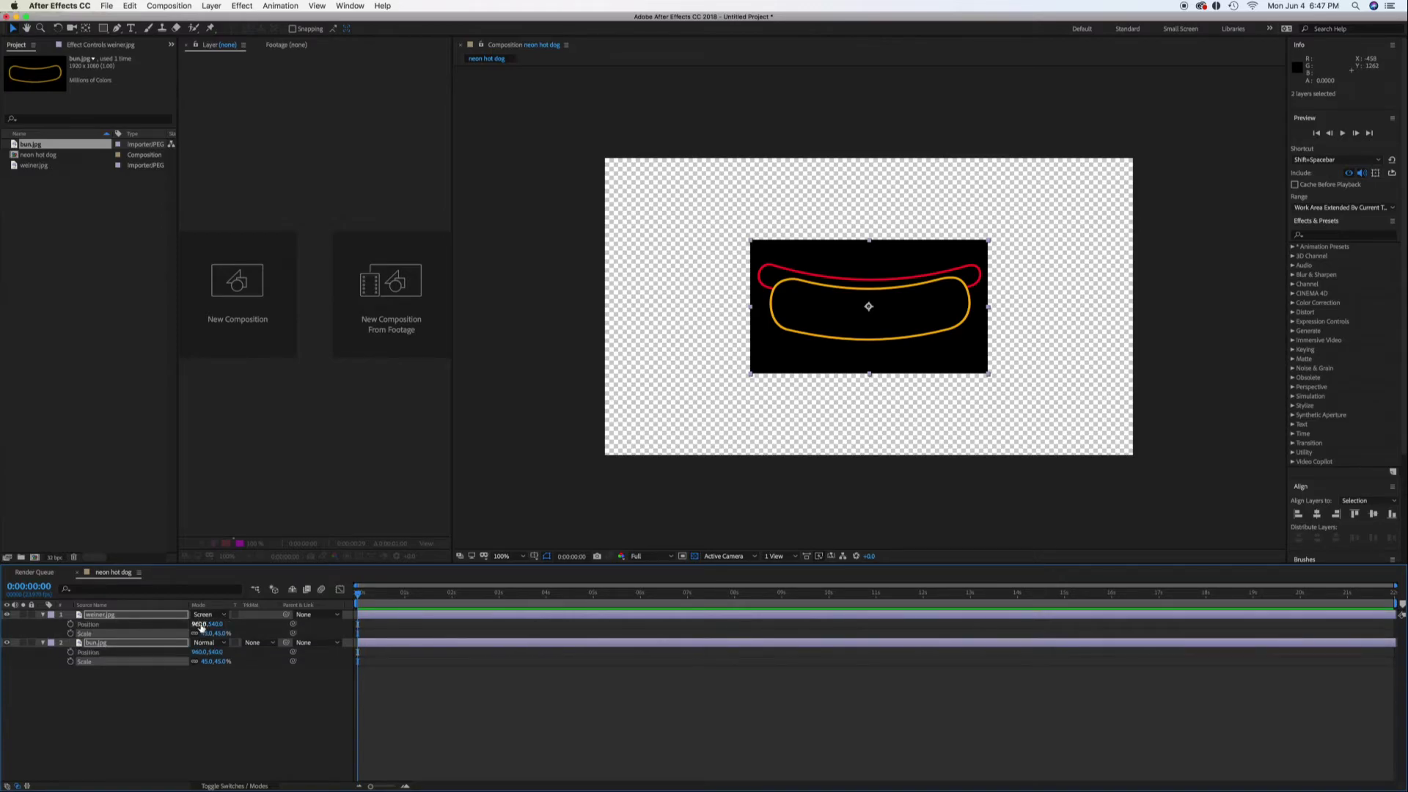
mouse_move(215, 624)
mouse_down()
mouse_move(131, 627)
mouse_move(227, 633)
mouse_move(215, 633)
mouse_up()
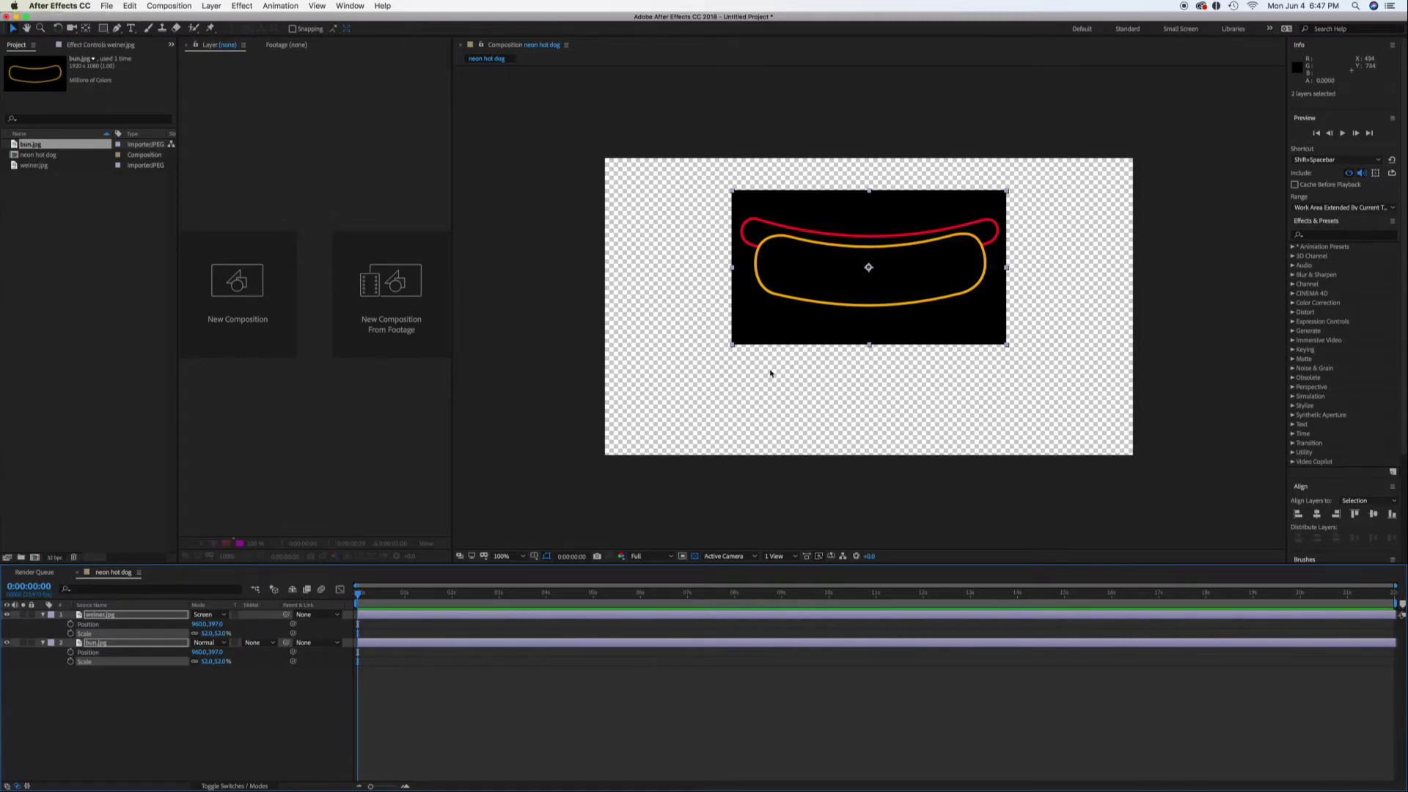
click(953, 432)
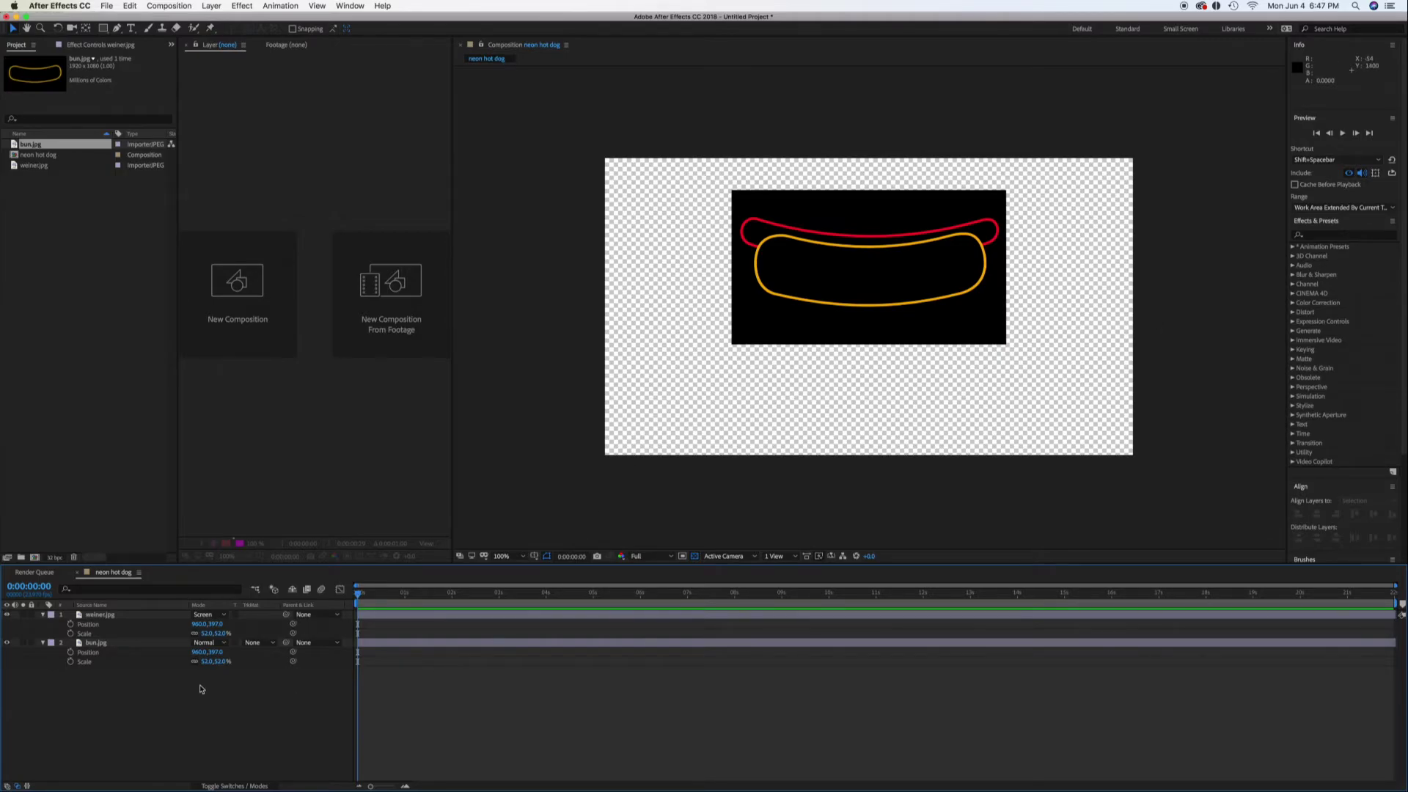
Create a black 1920 × 1080 px solid layer named "bkg"
click(210, 6)
mouse_move(227, 19)
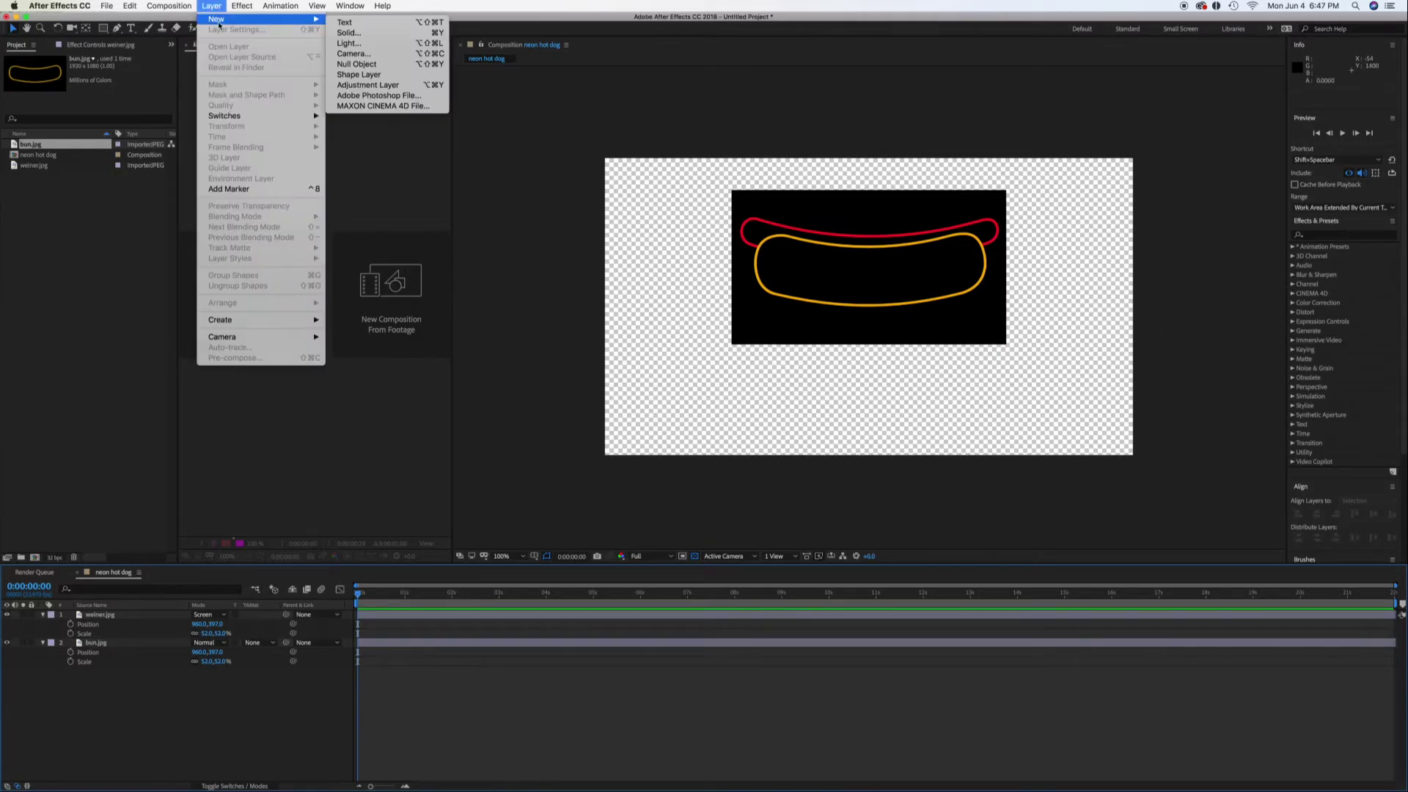
click(400, 35)
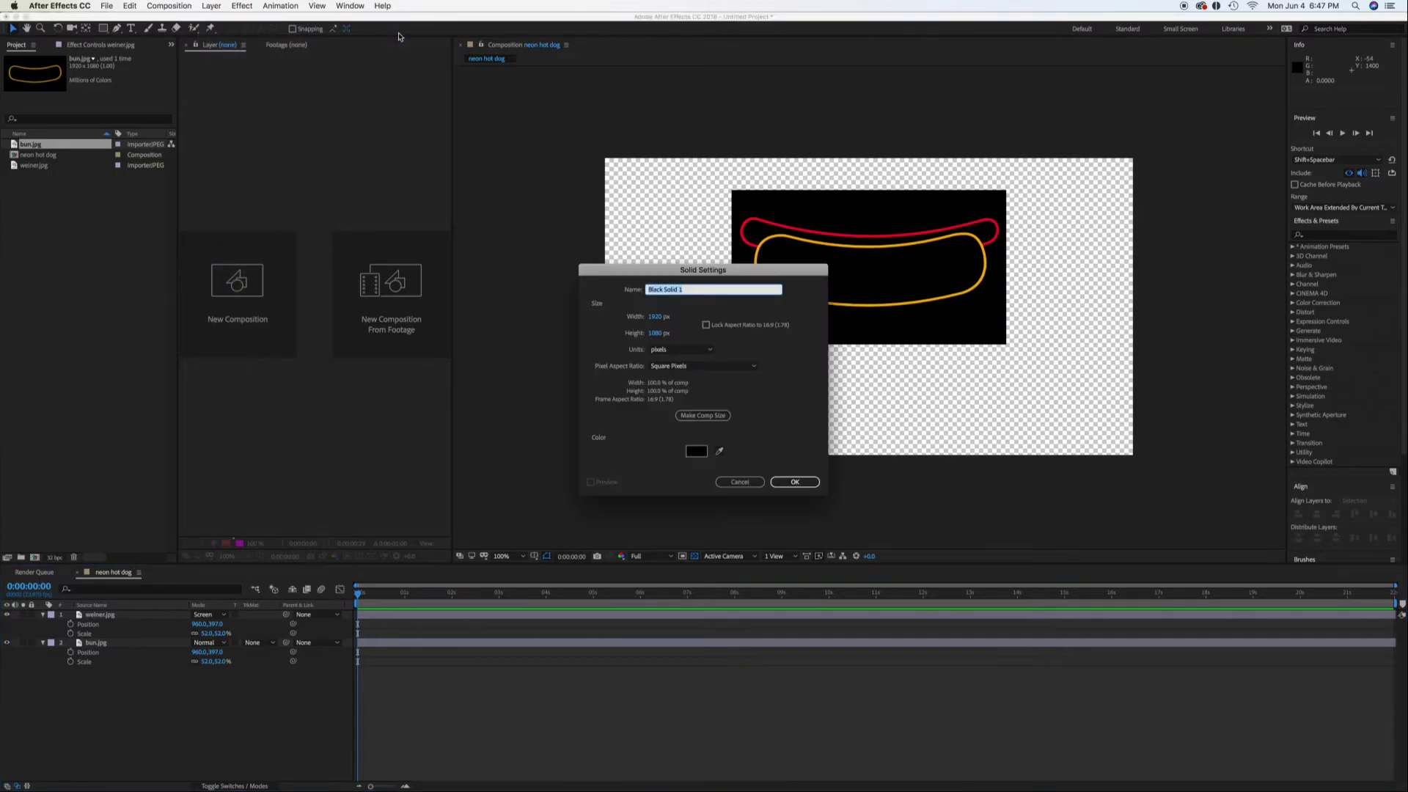
text(bkg)
click(697, 451)
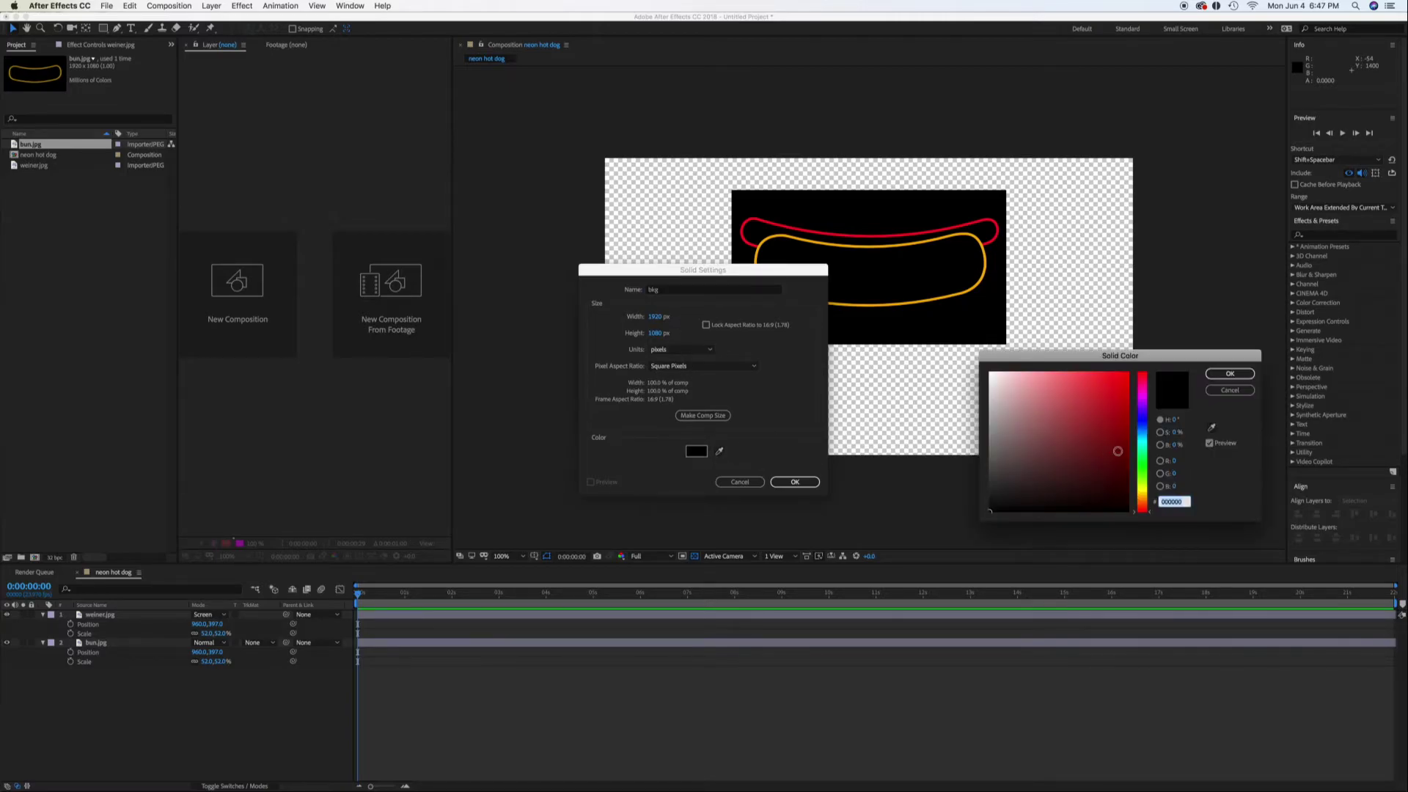
click(1215, 391)
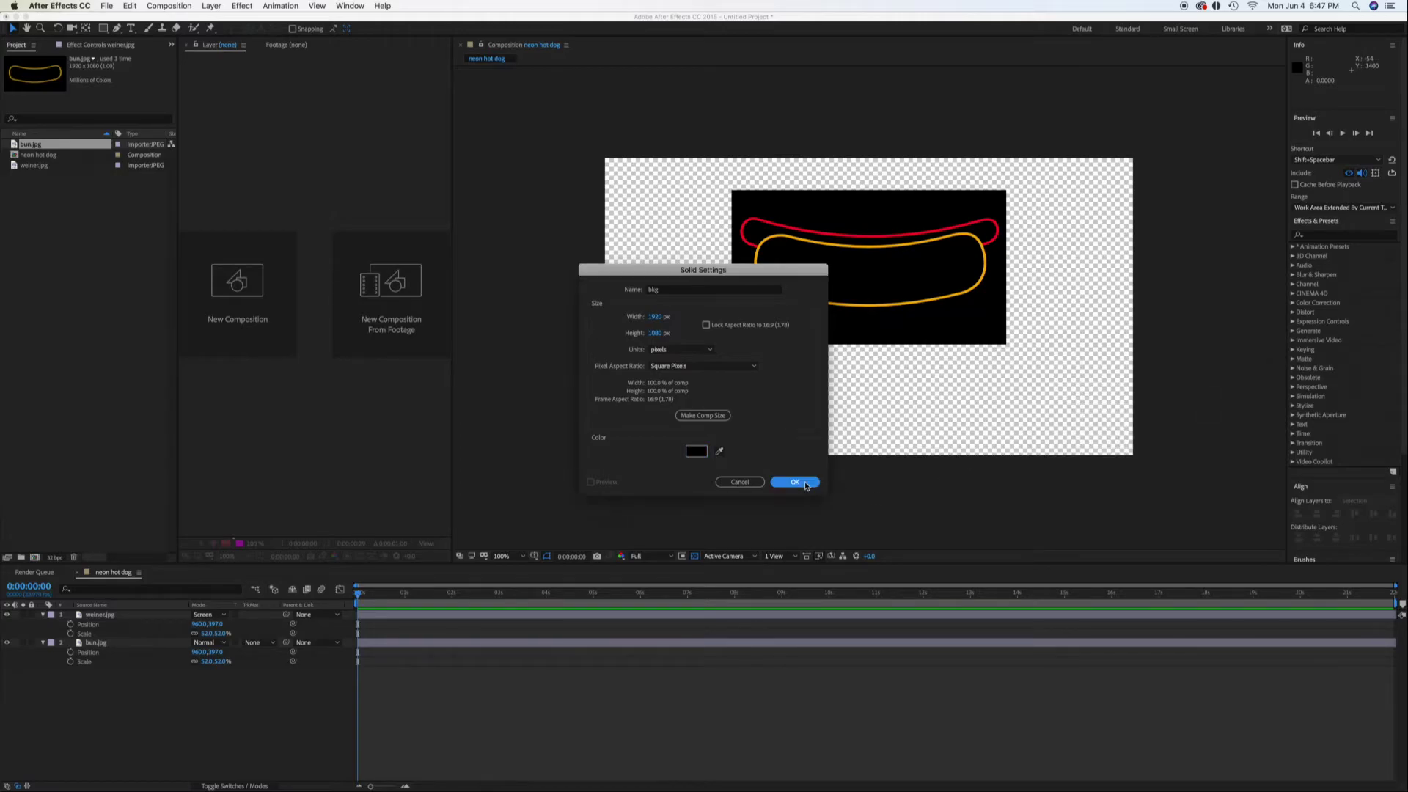
click(795, 482)
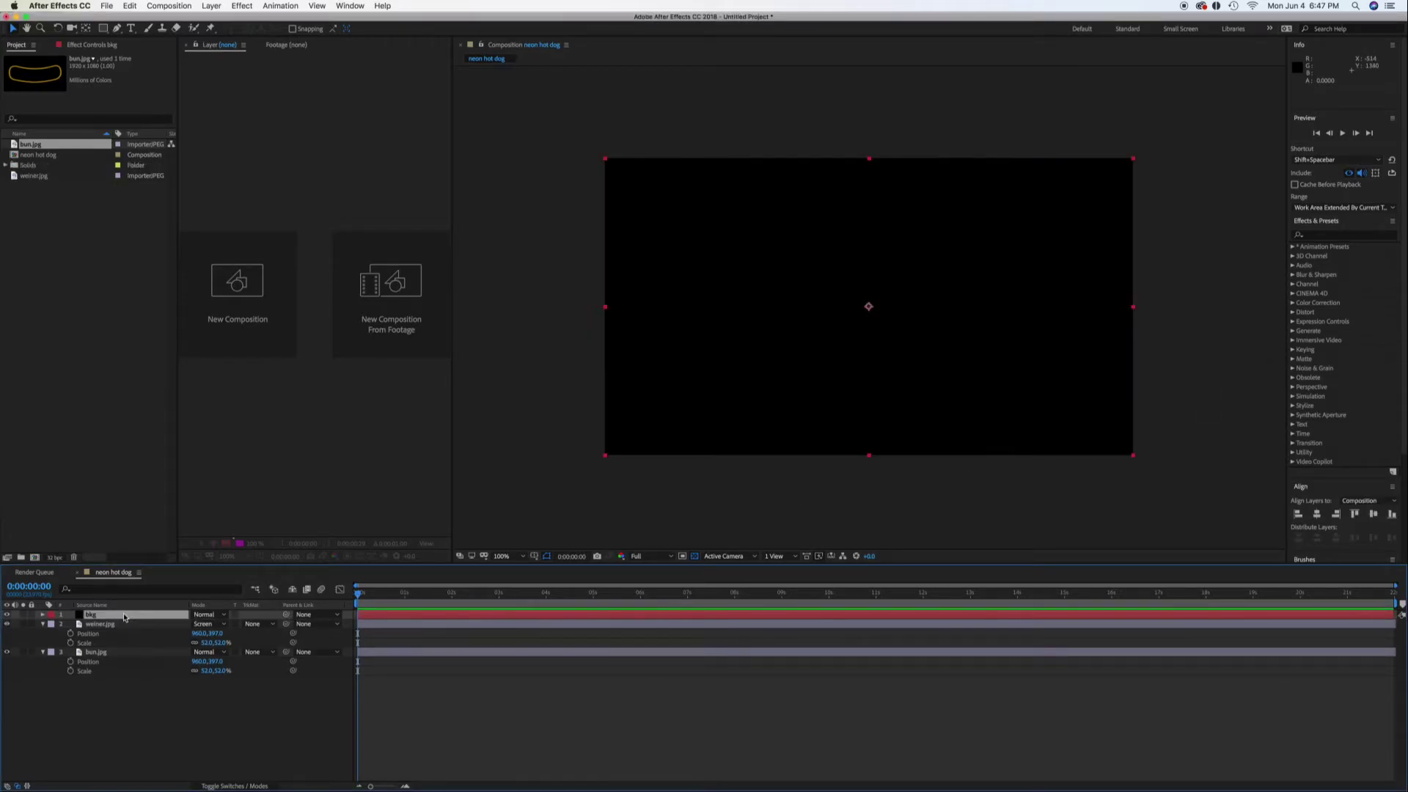
Move the bkg solid beneath the weiner and bun layers, and redisplay Effects & Presets with a taller list
drag(124, 616, 123, 671)
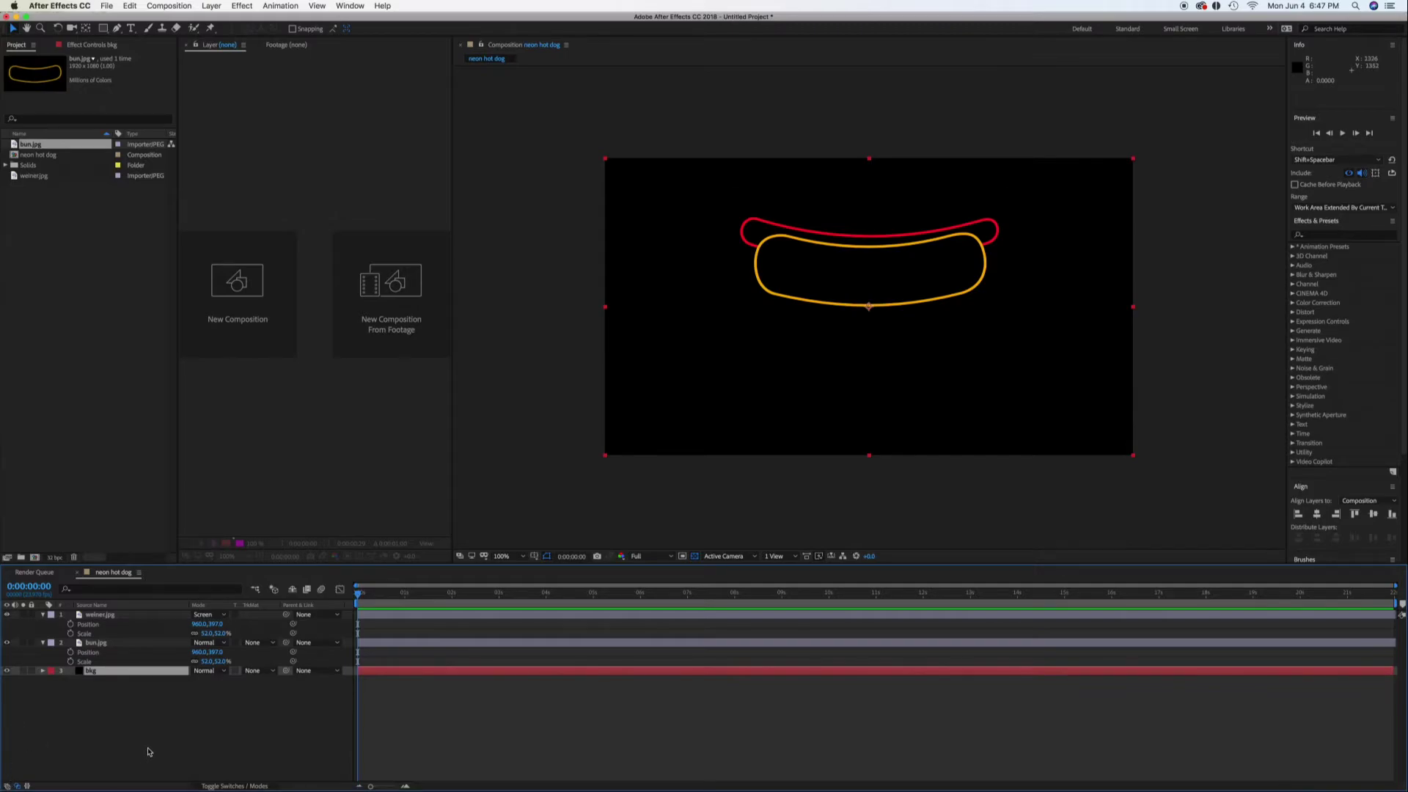
click(1323, 235)
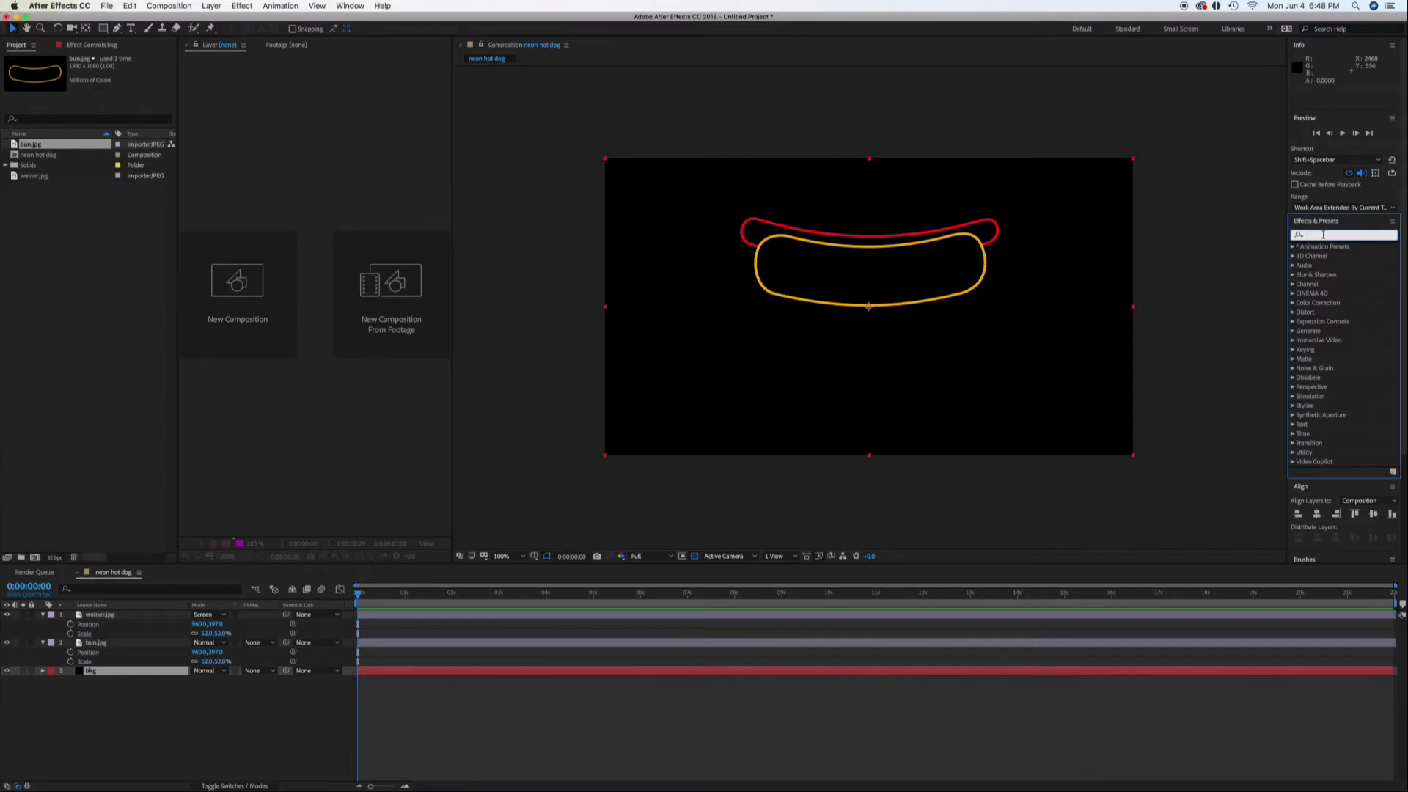
click(349, 6)
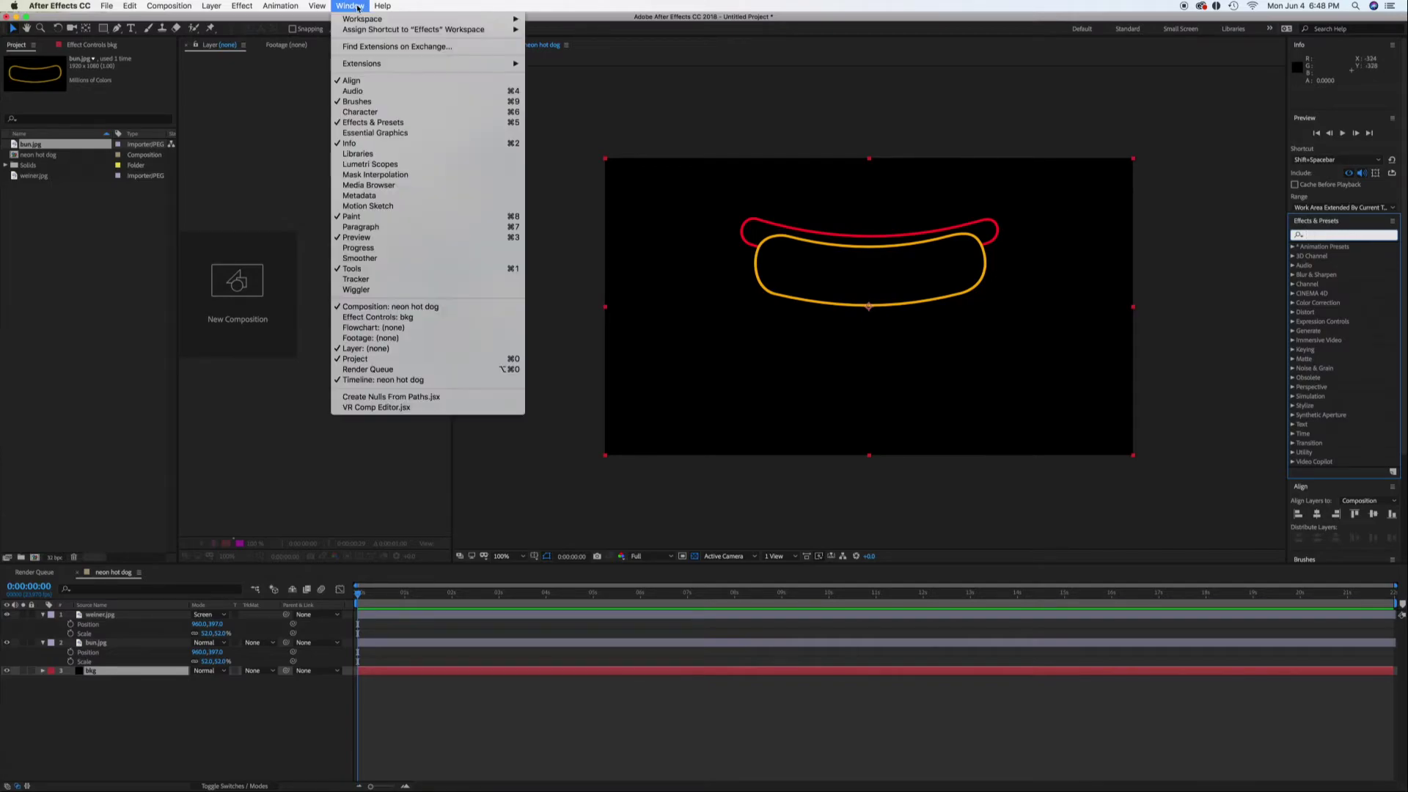
click(363, 123)
click(350, 6)
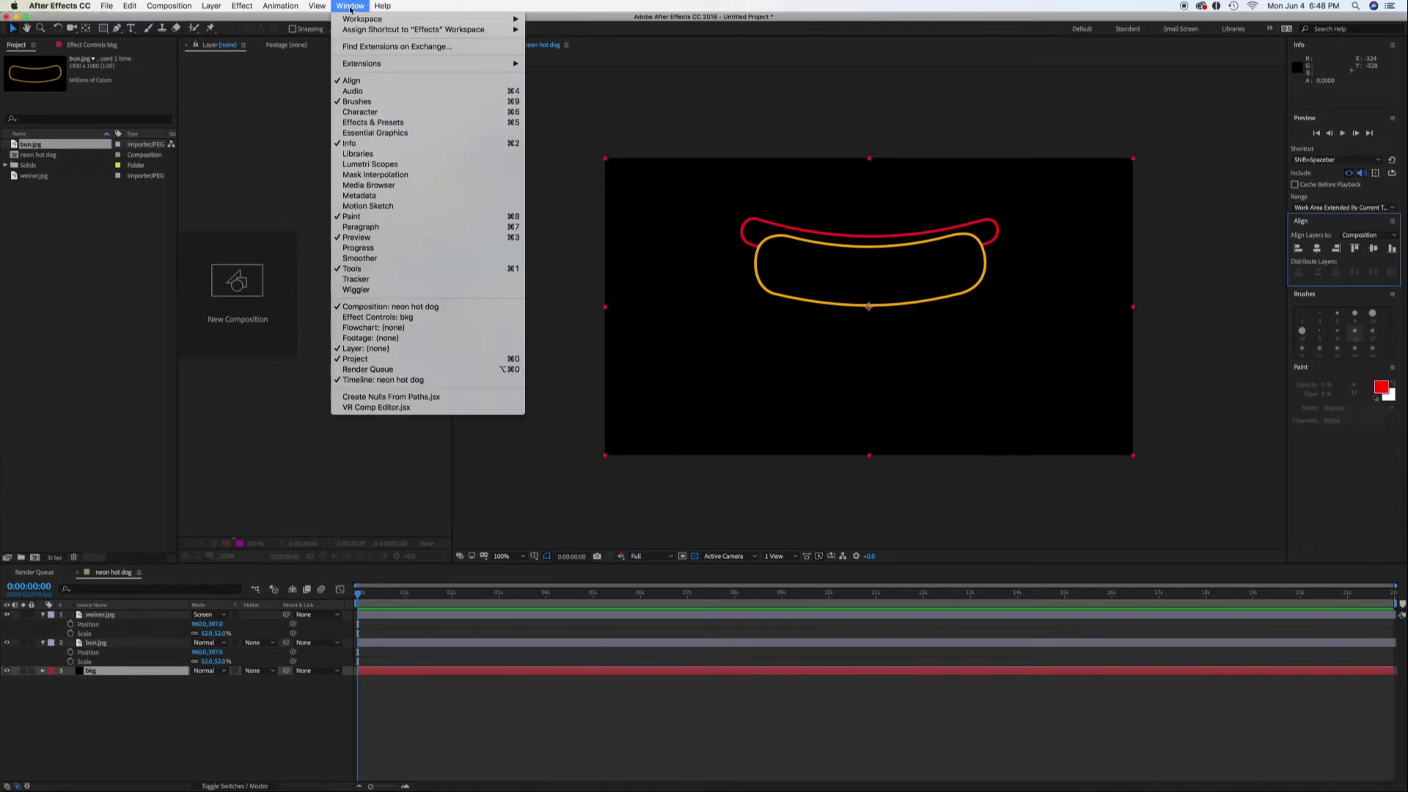
click(363, 123)
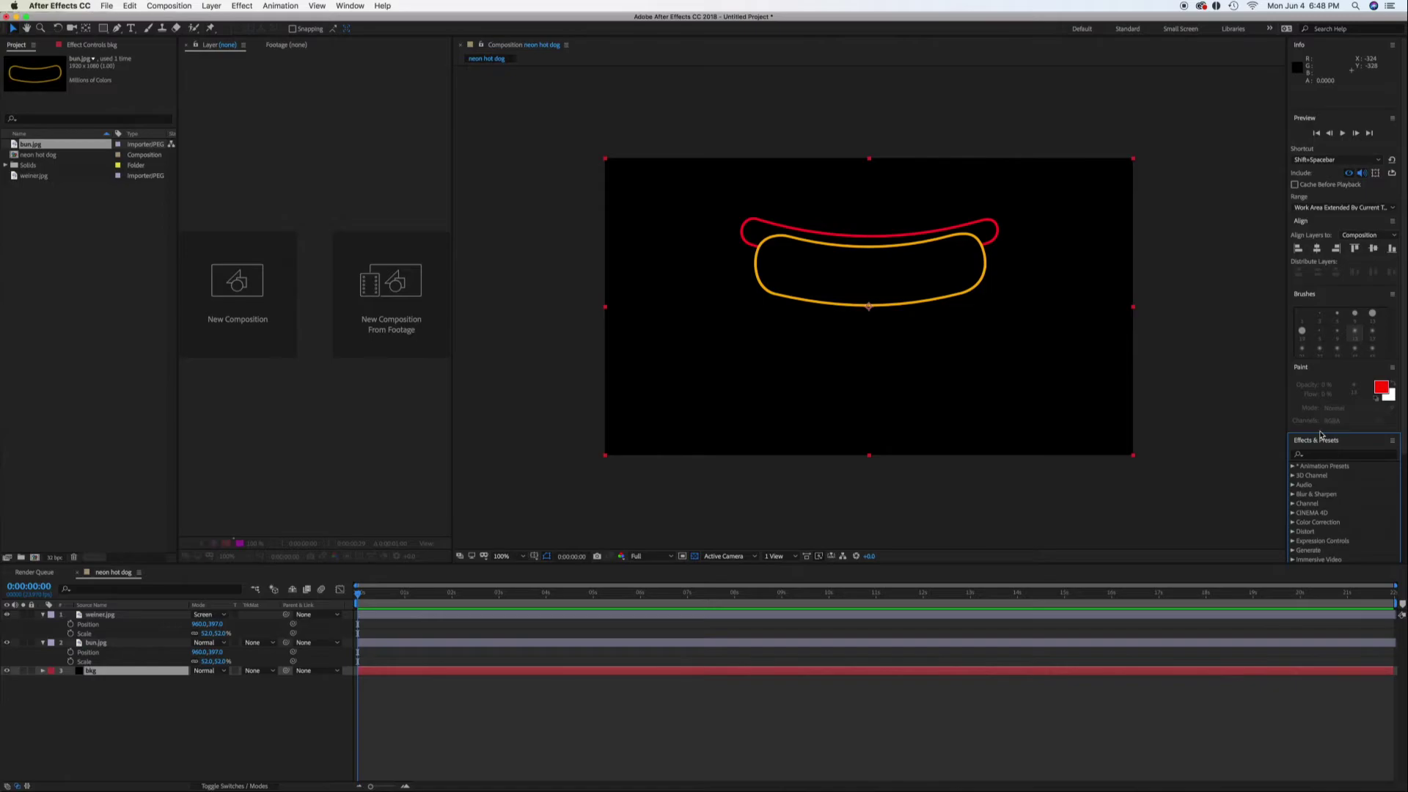
drag(1319, 433, 1323, 388)
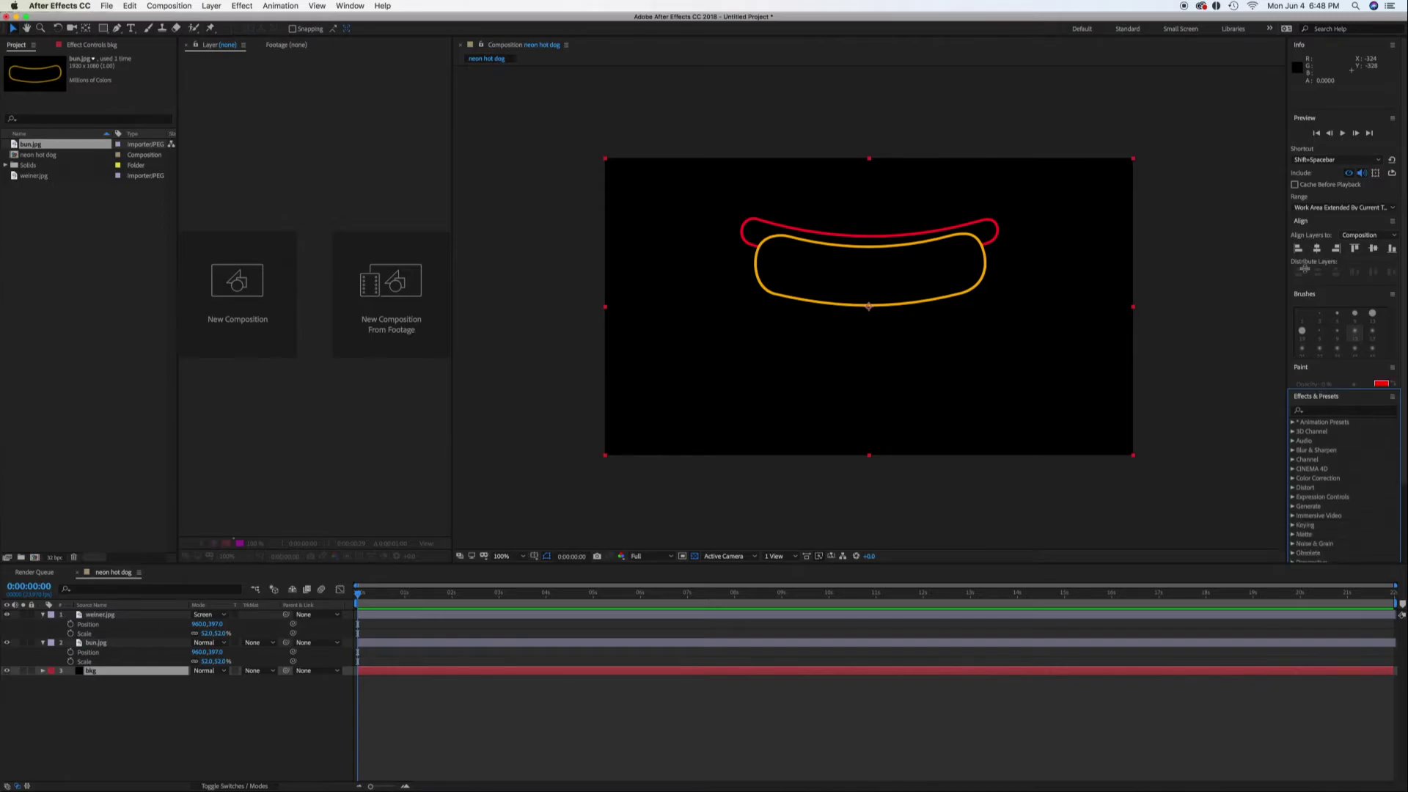
Apply a Glow effect to weiner.jpg with threshold 47.8%, radius about 132, and intensity 0.8
click(1342, 410)
text(glow)
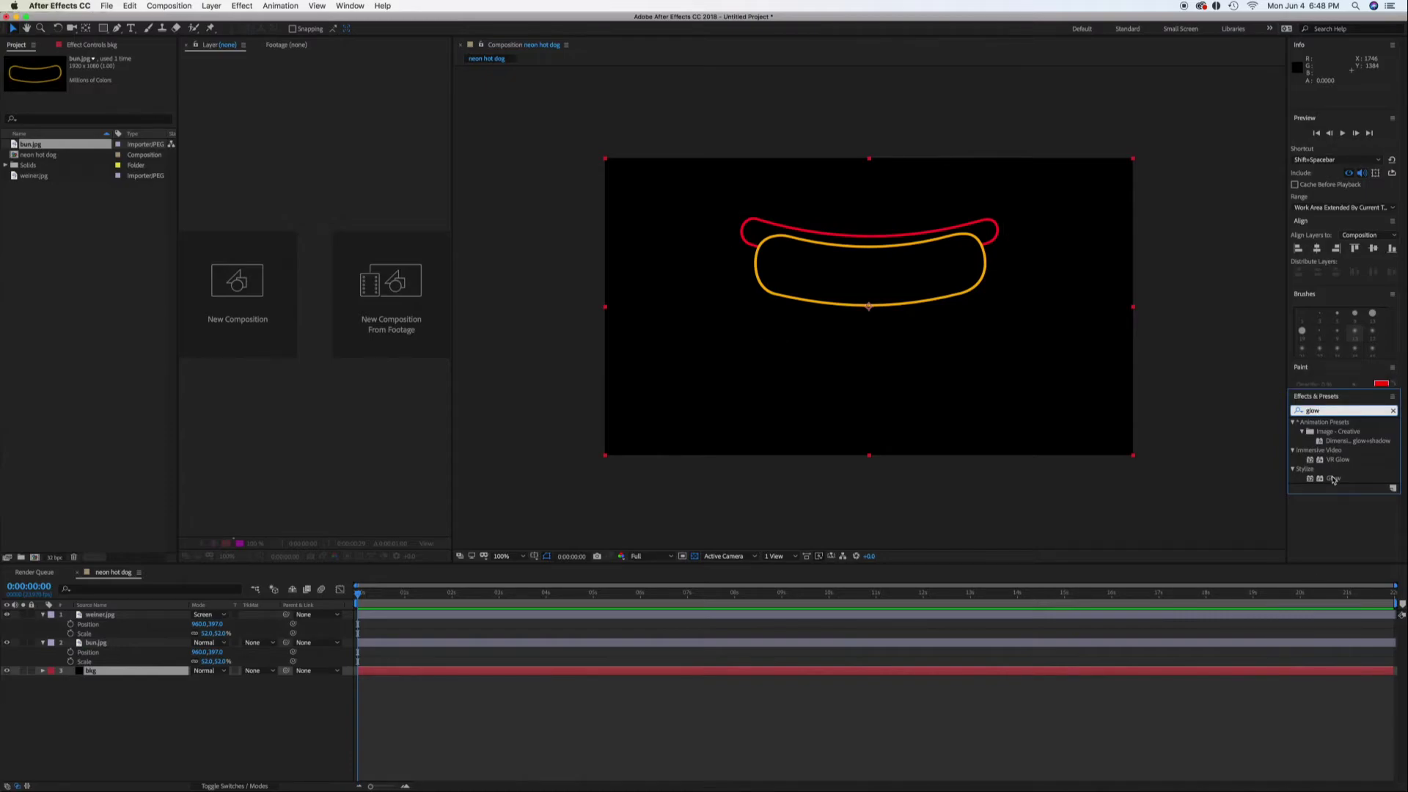
drag(1333, 479, 158, 615)
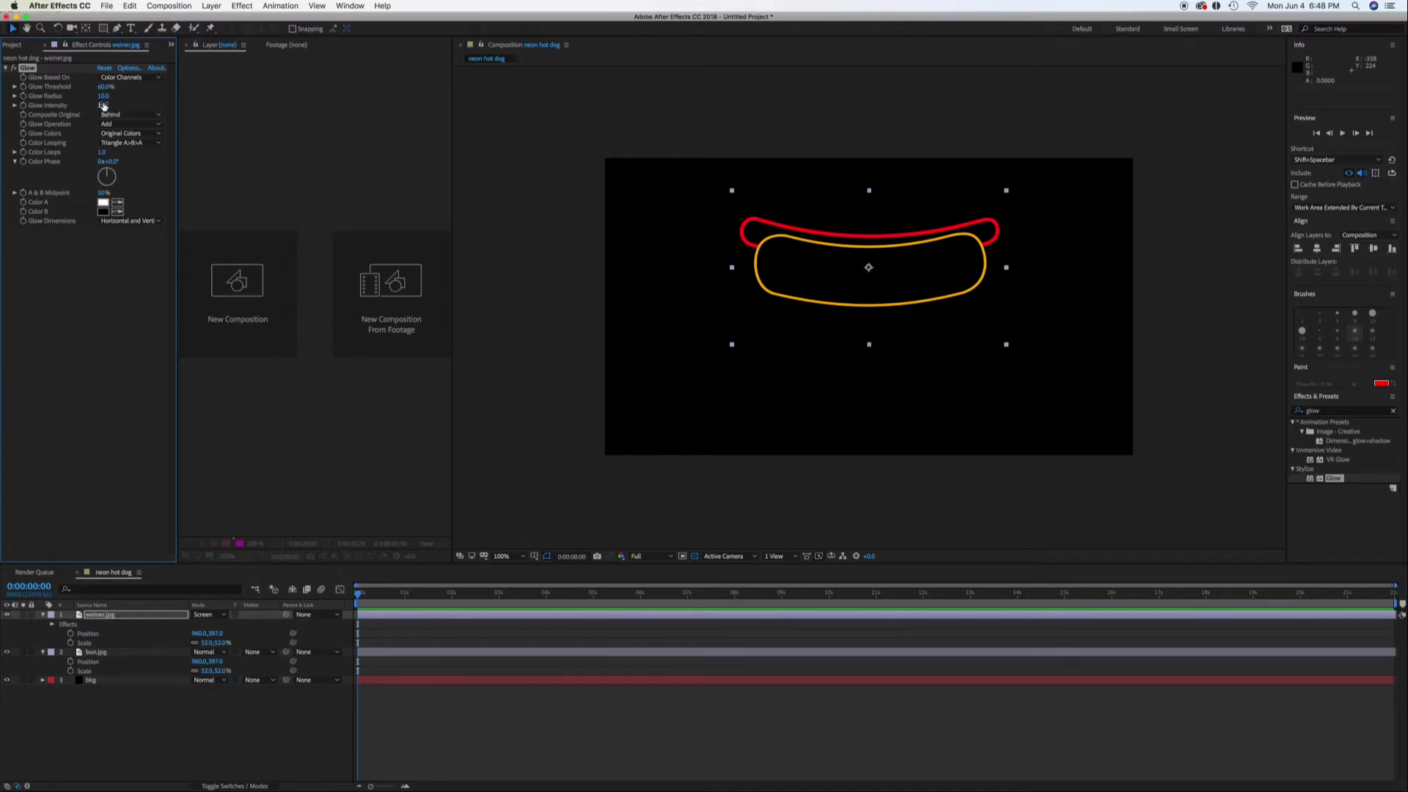
drag(104, 105, 119, 103)
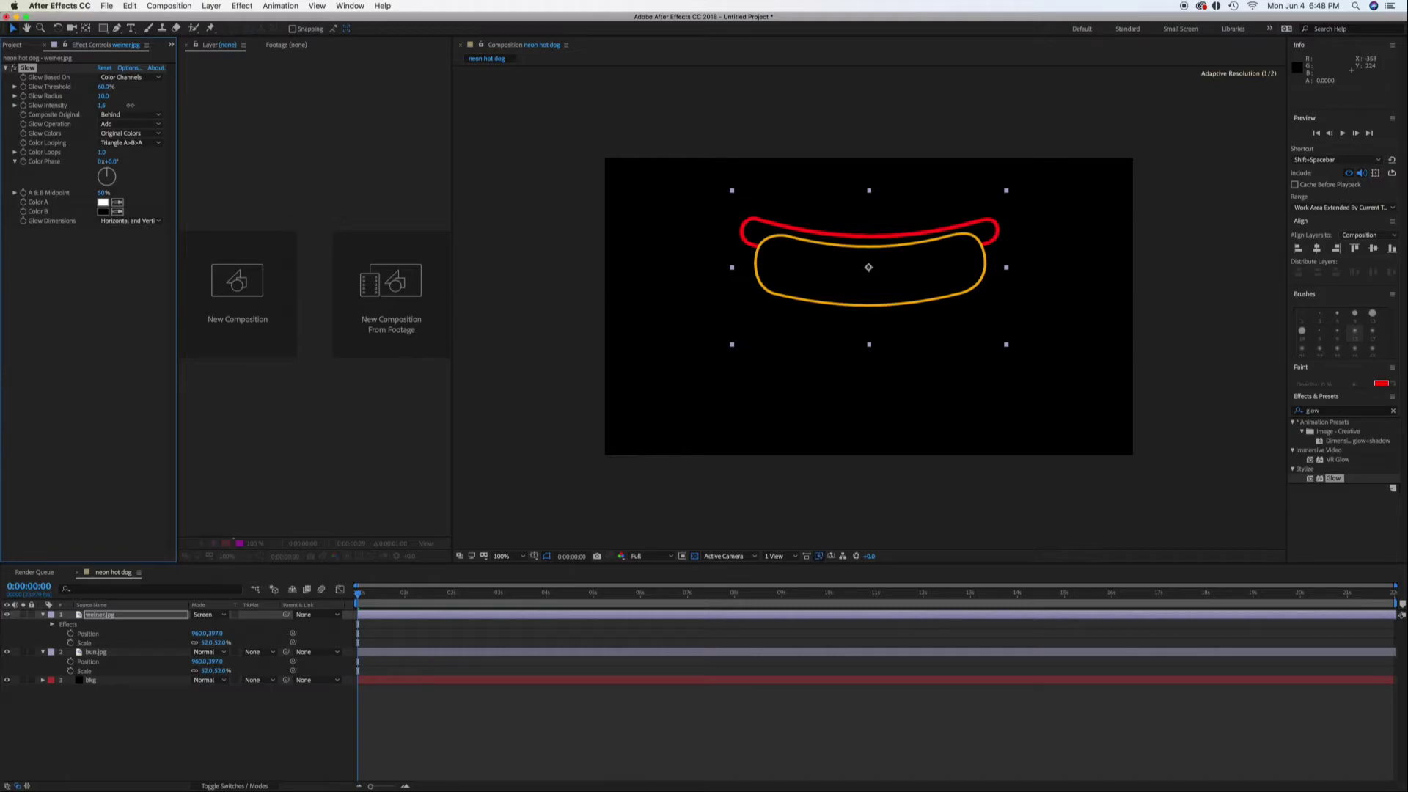
mouse_move(103, 96)
mouse_down()
mouse_move(125, 95)
mouse_move(110, 96)
mouse_up()
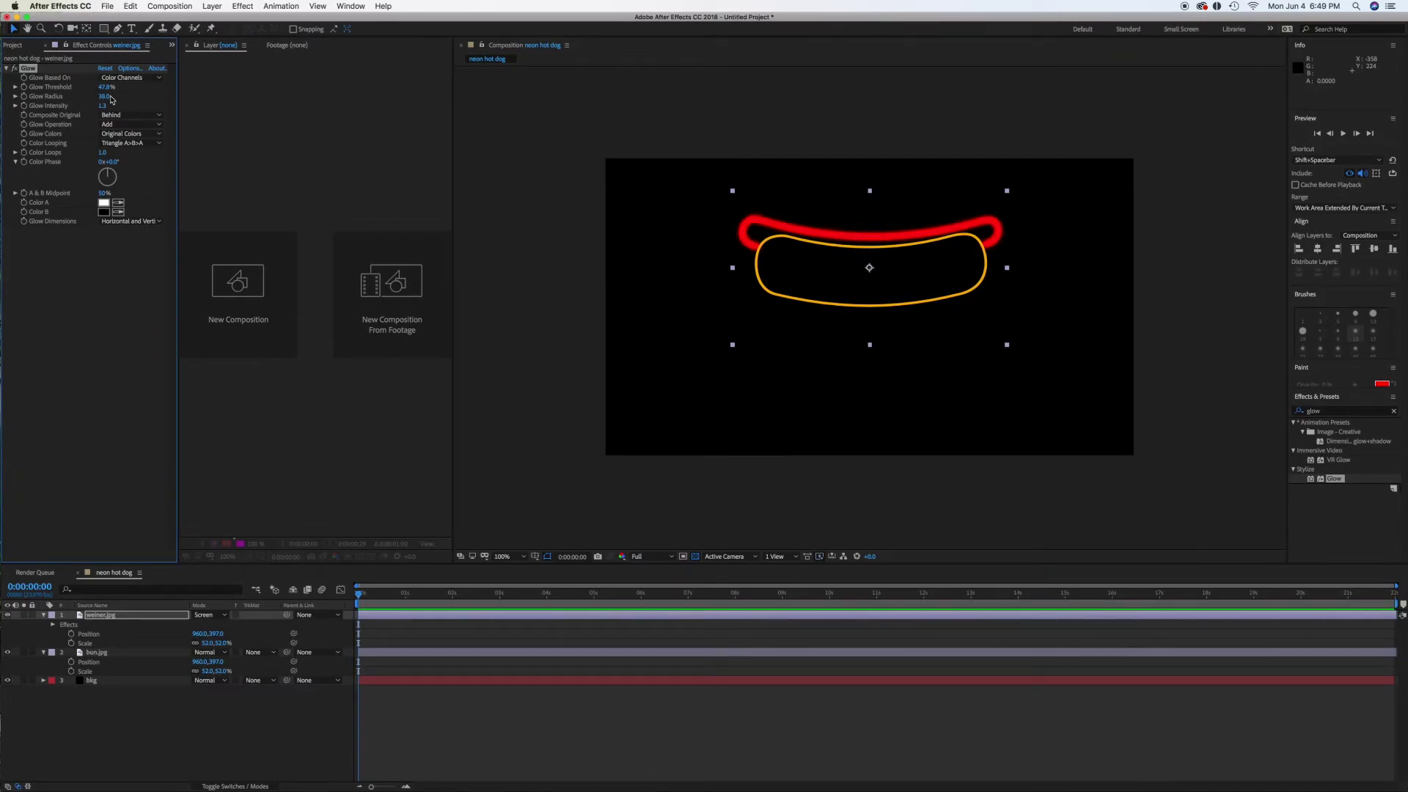
drag(107, 96, 77, 106)
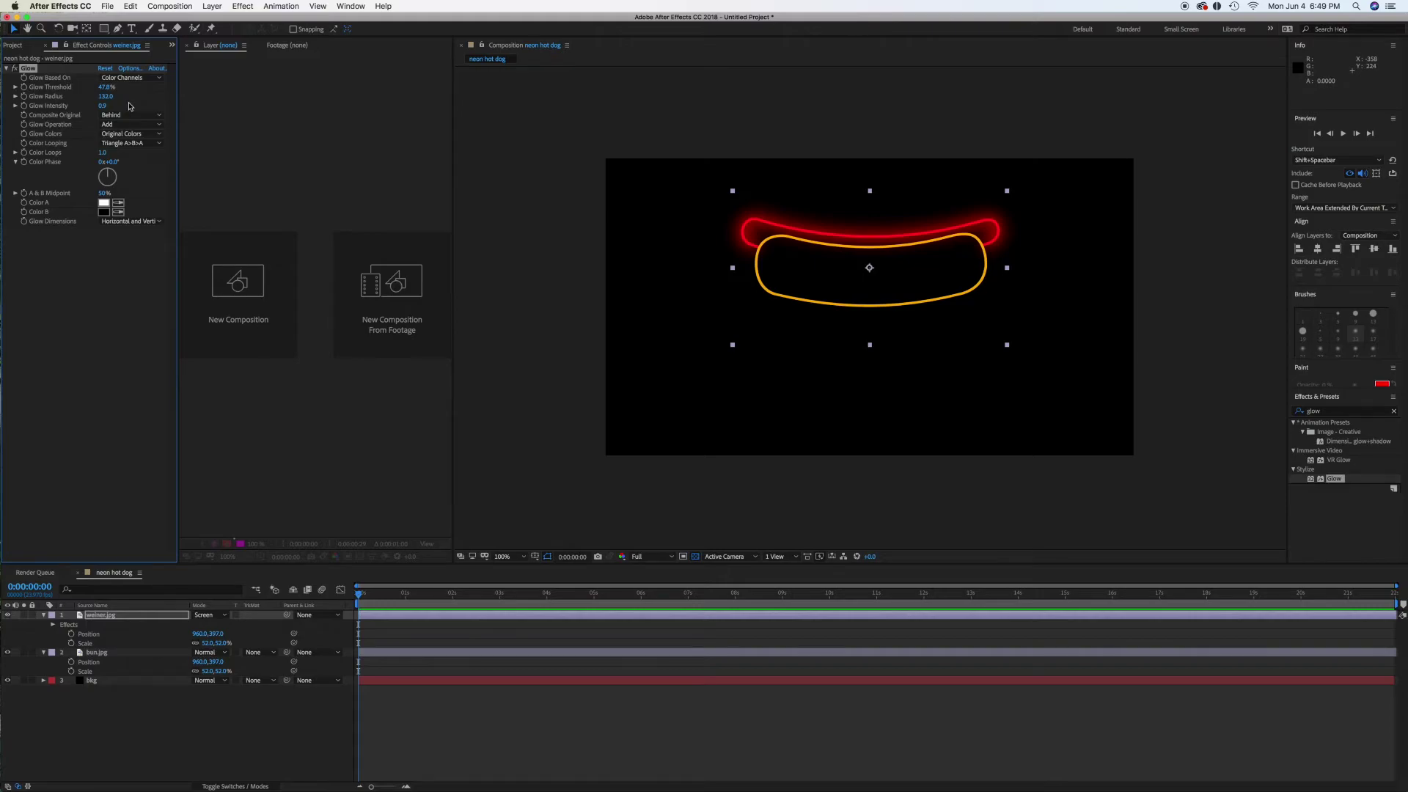
Duplicate the weiner's Glow effect, set the copy to radius 8 and intensity 0.1, and slightly reduce the original's radius
key(super+d)
drag(102, 270, 108, 268)
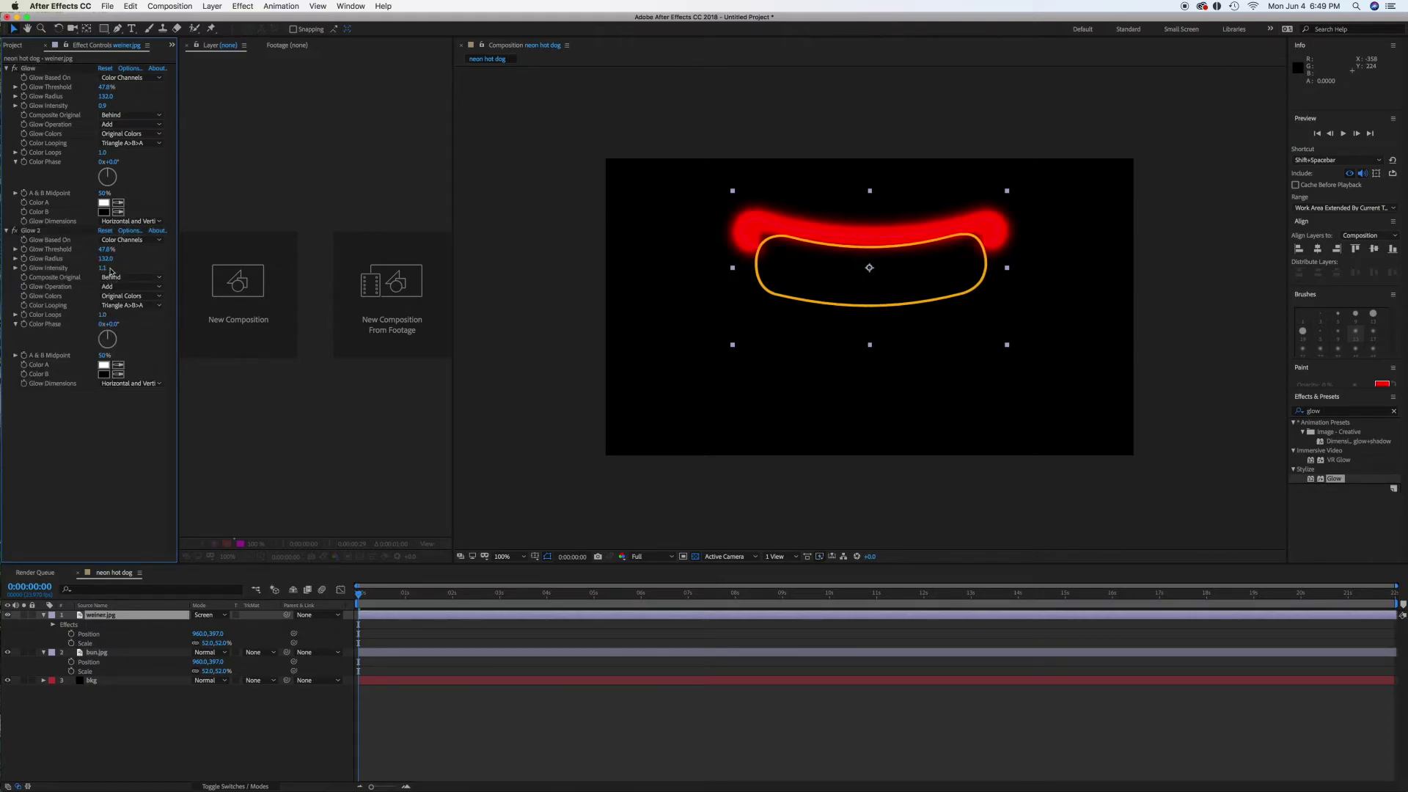
drag(105, 259, 44, 271)
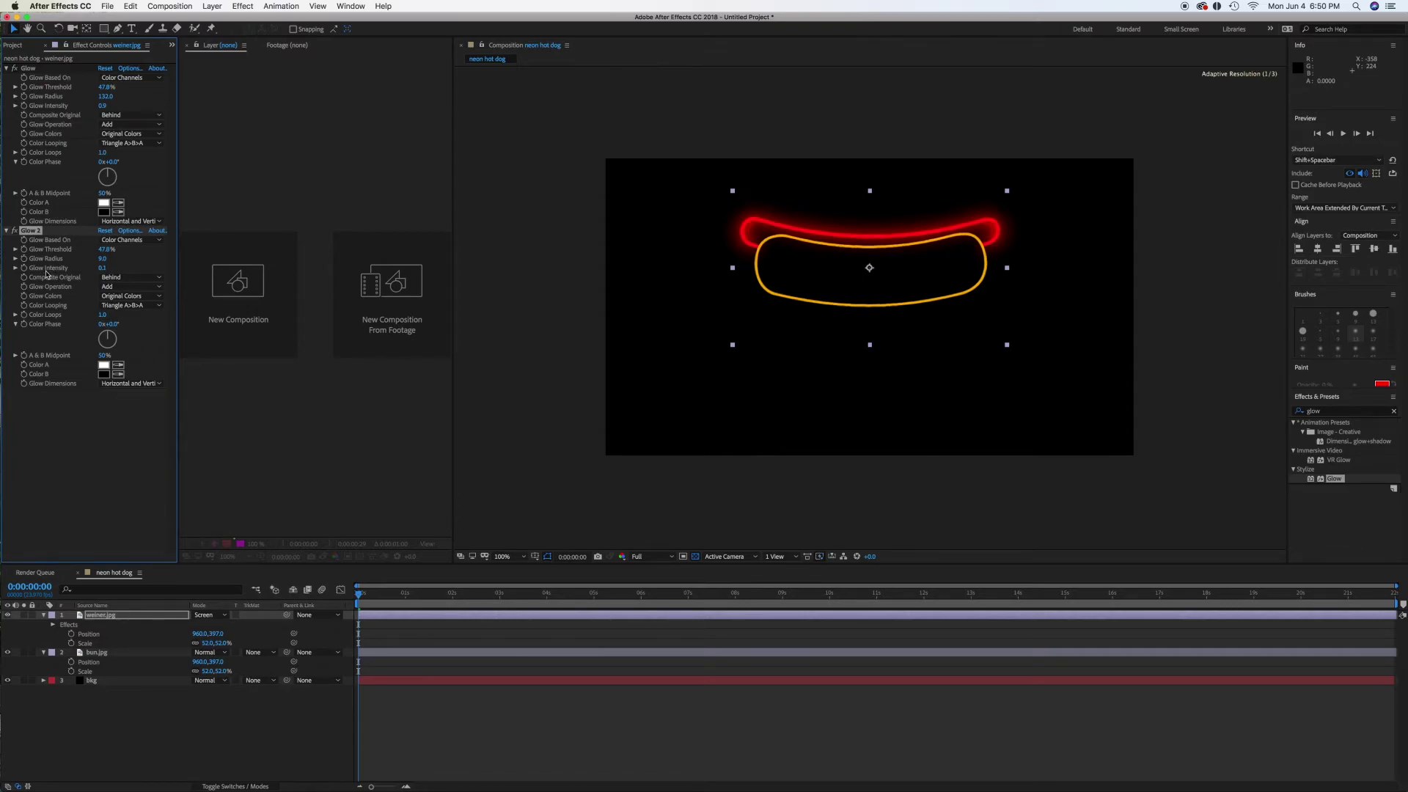
drag(103, 258, 103, 258)
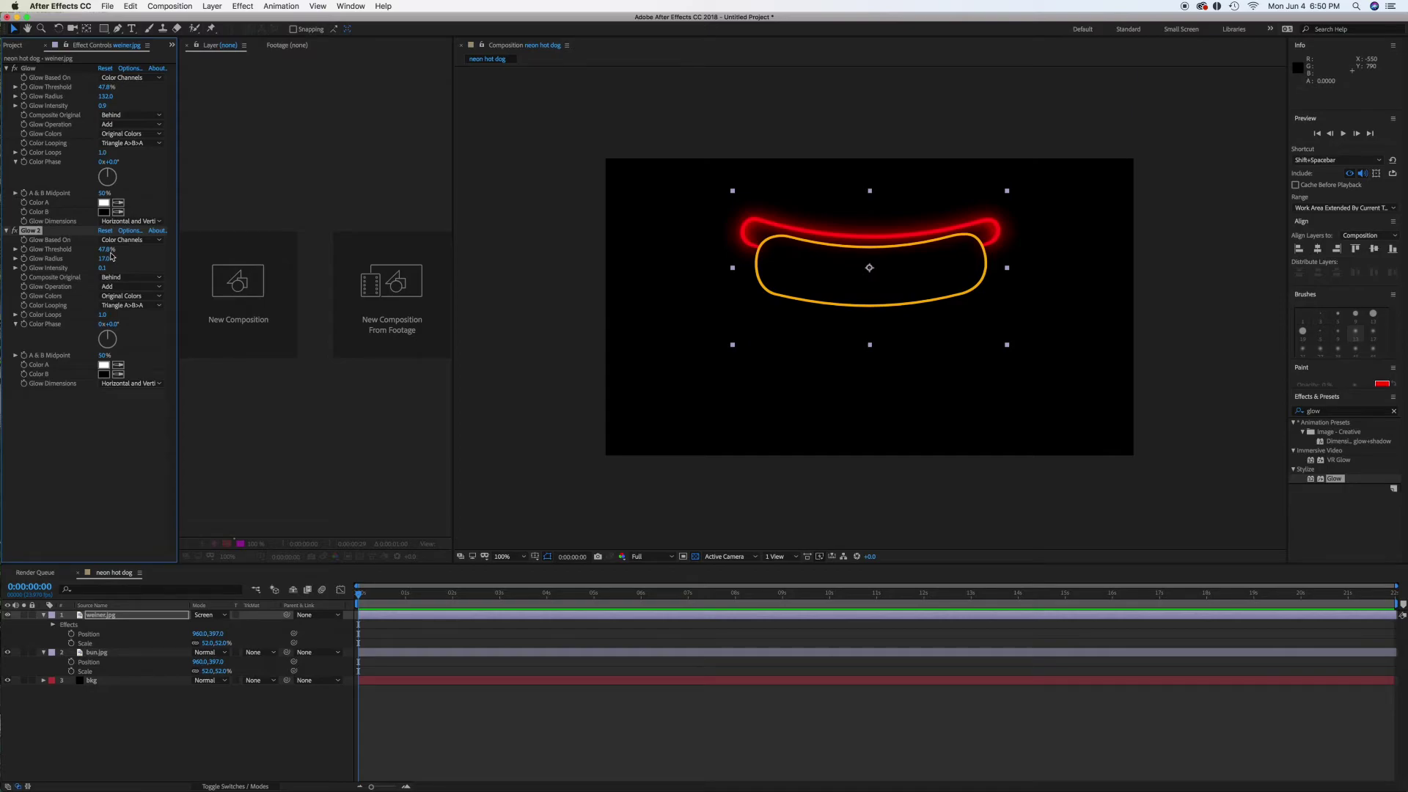
drag(103, 262, 94, 259)
drag(105, 96, 104, 105)
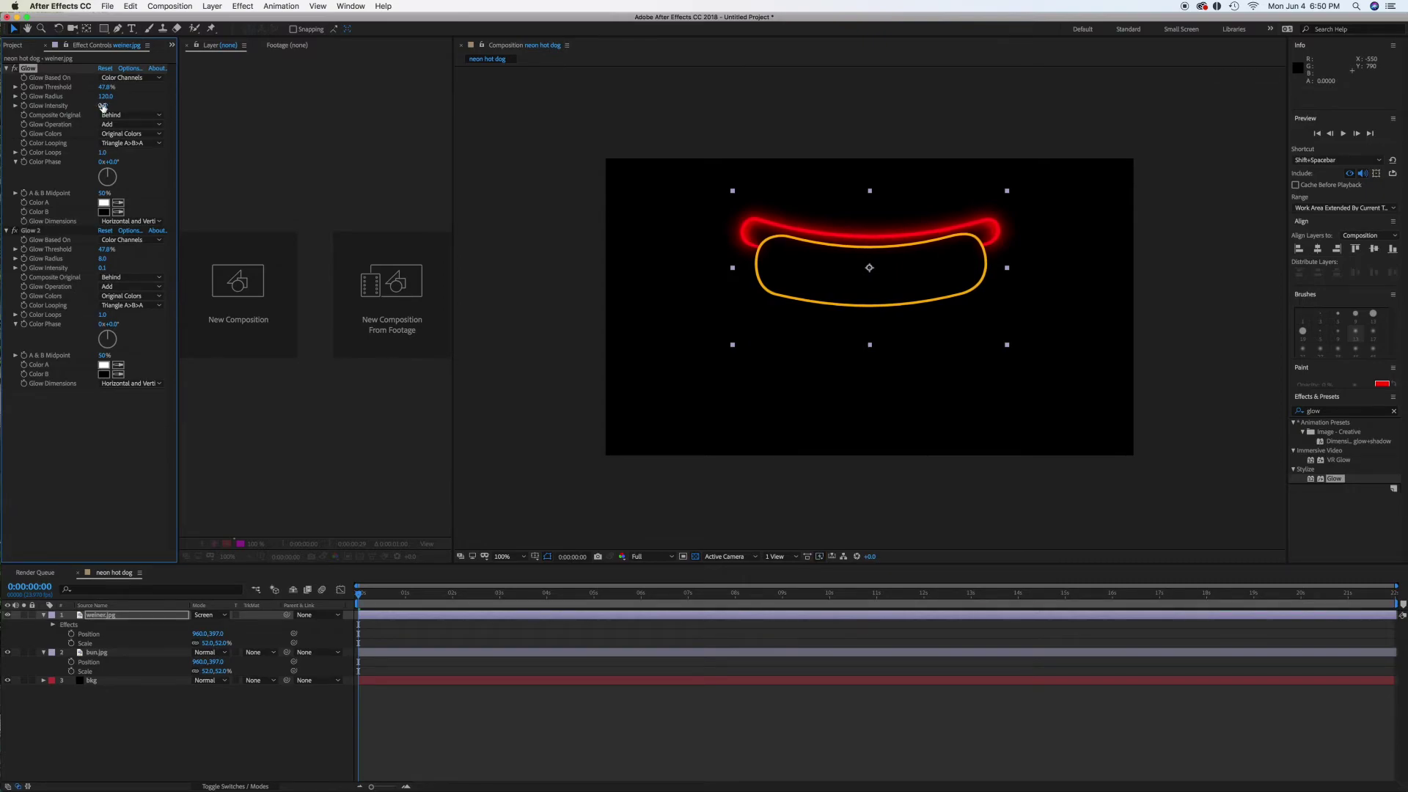
Examine the weiner's red glow in the composition from far away and close up
key(comma)
key(comma)
key(comma)
key(comma)
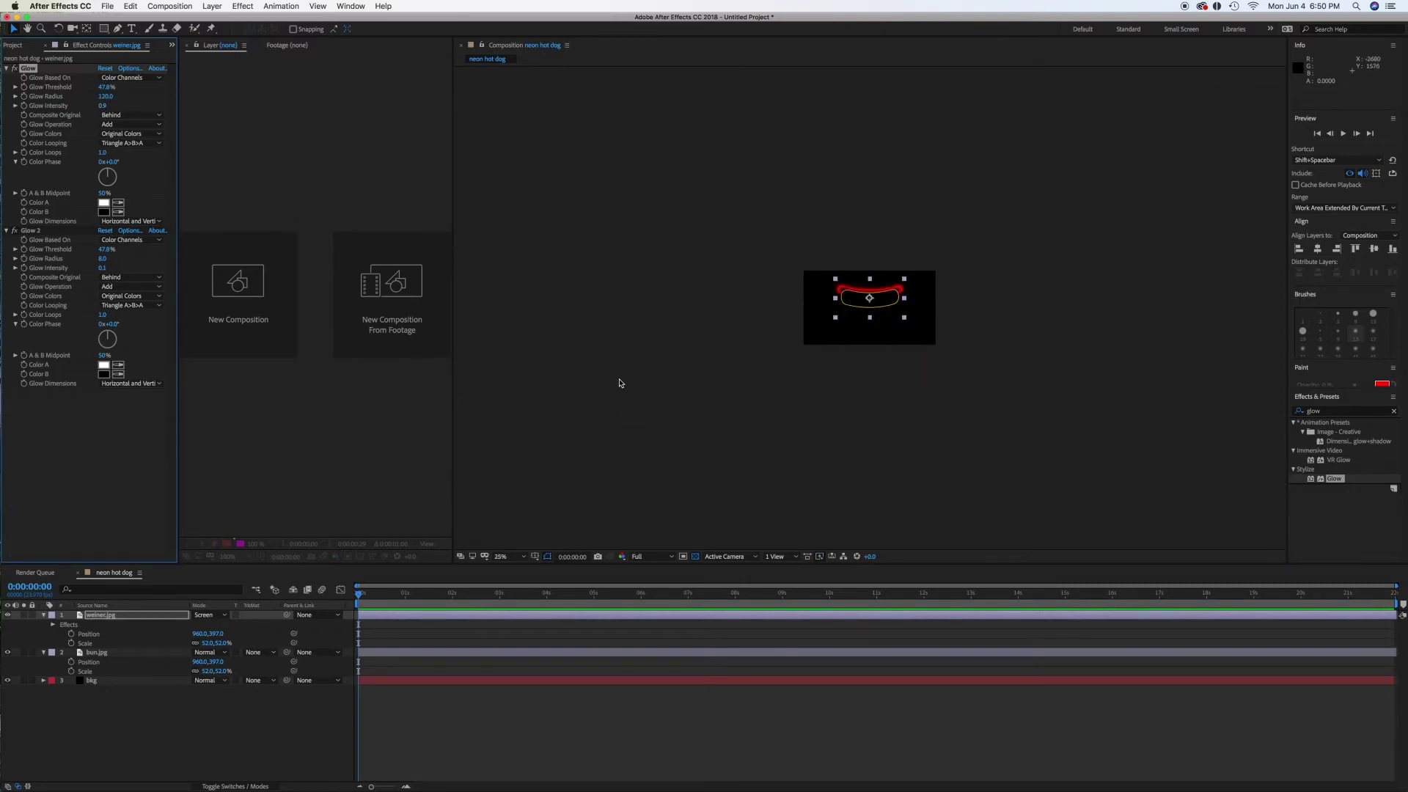
key(period)
key(period)
key(period)
key(period)
key(period)
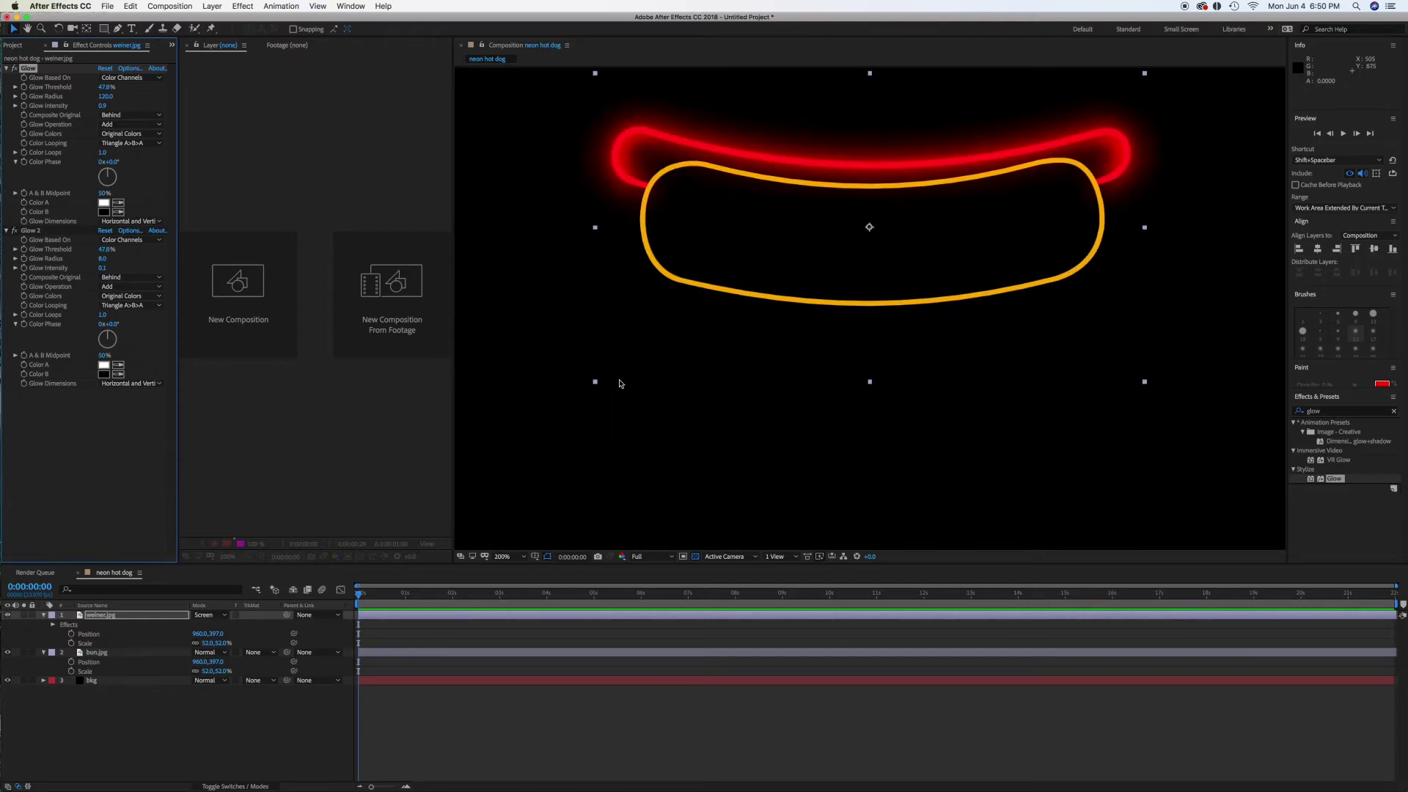
key(comma)
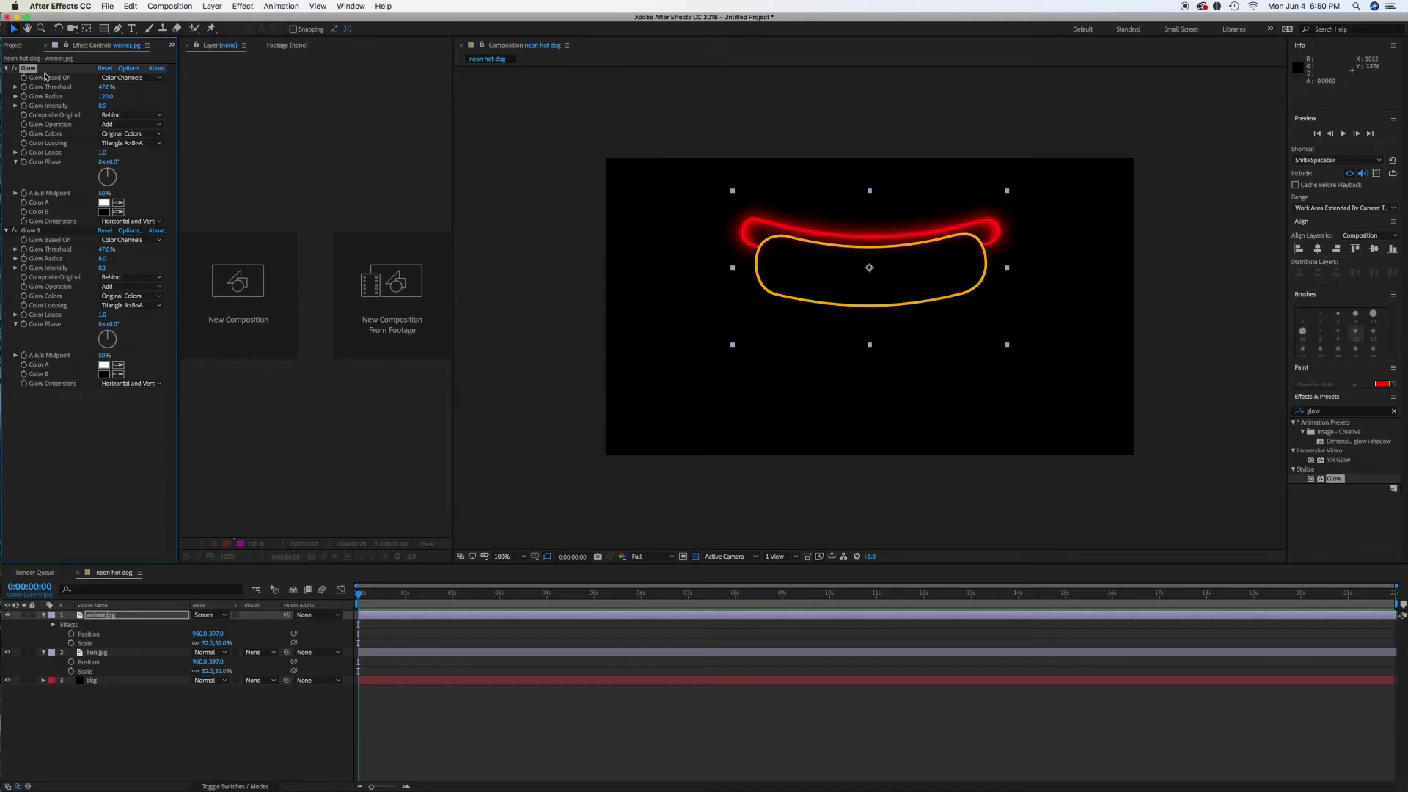
Copy both Glow effects from weiner.jpg and paste them onto bun.jpg
shift+click(31, 230)
click(6, 68)
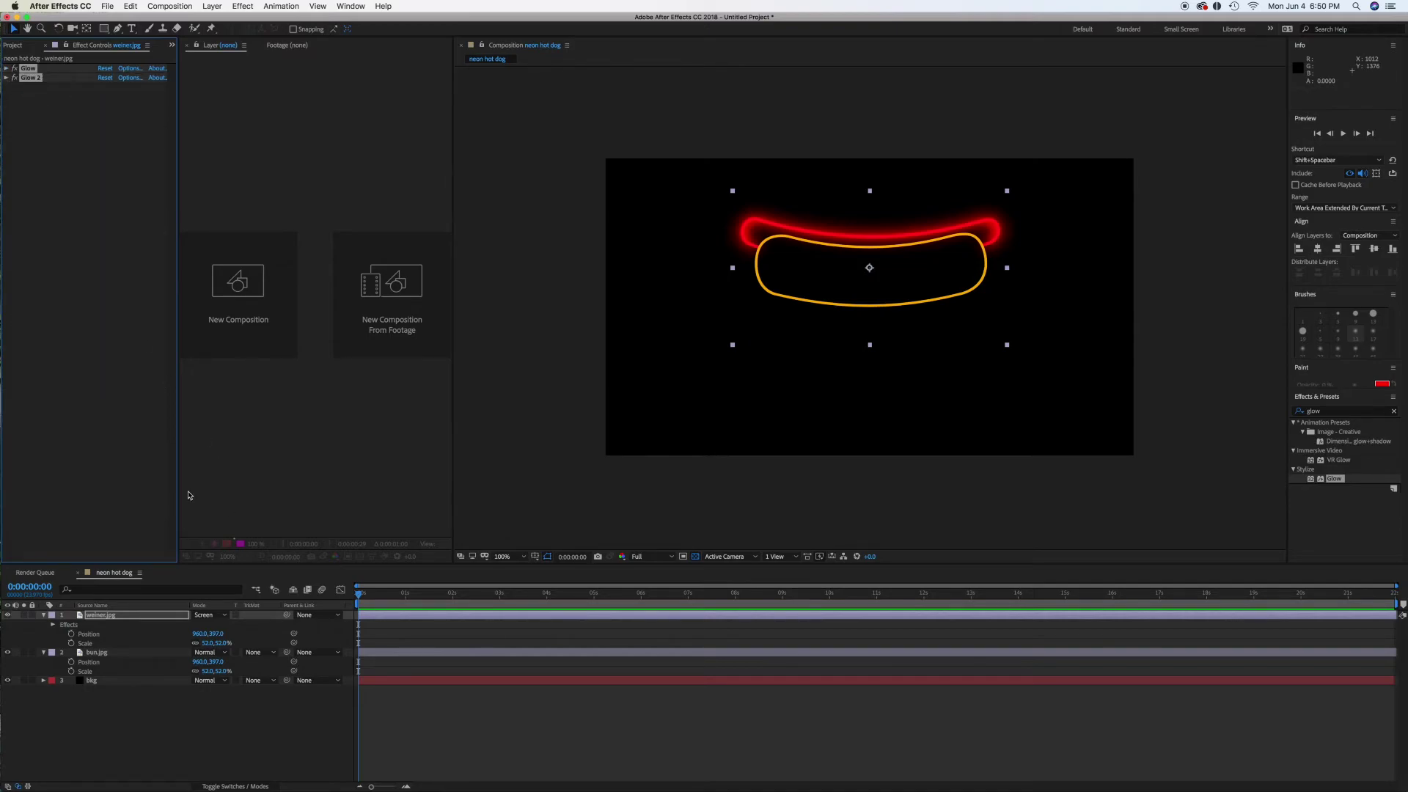
key(super+c)
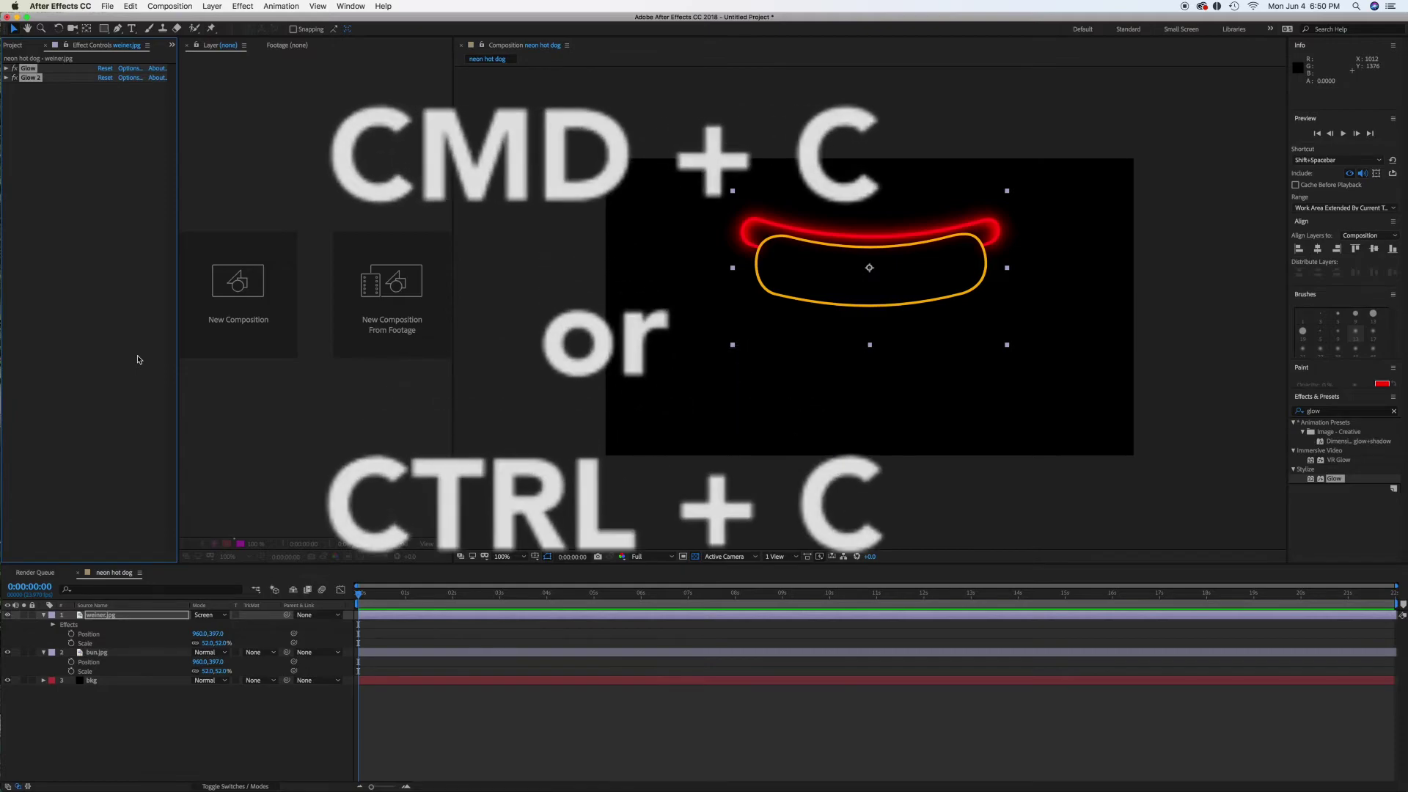
click(115, 652)
click(76, 128)
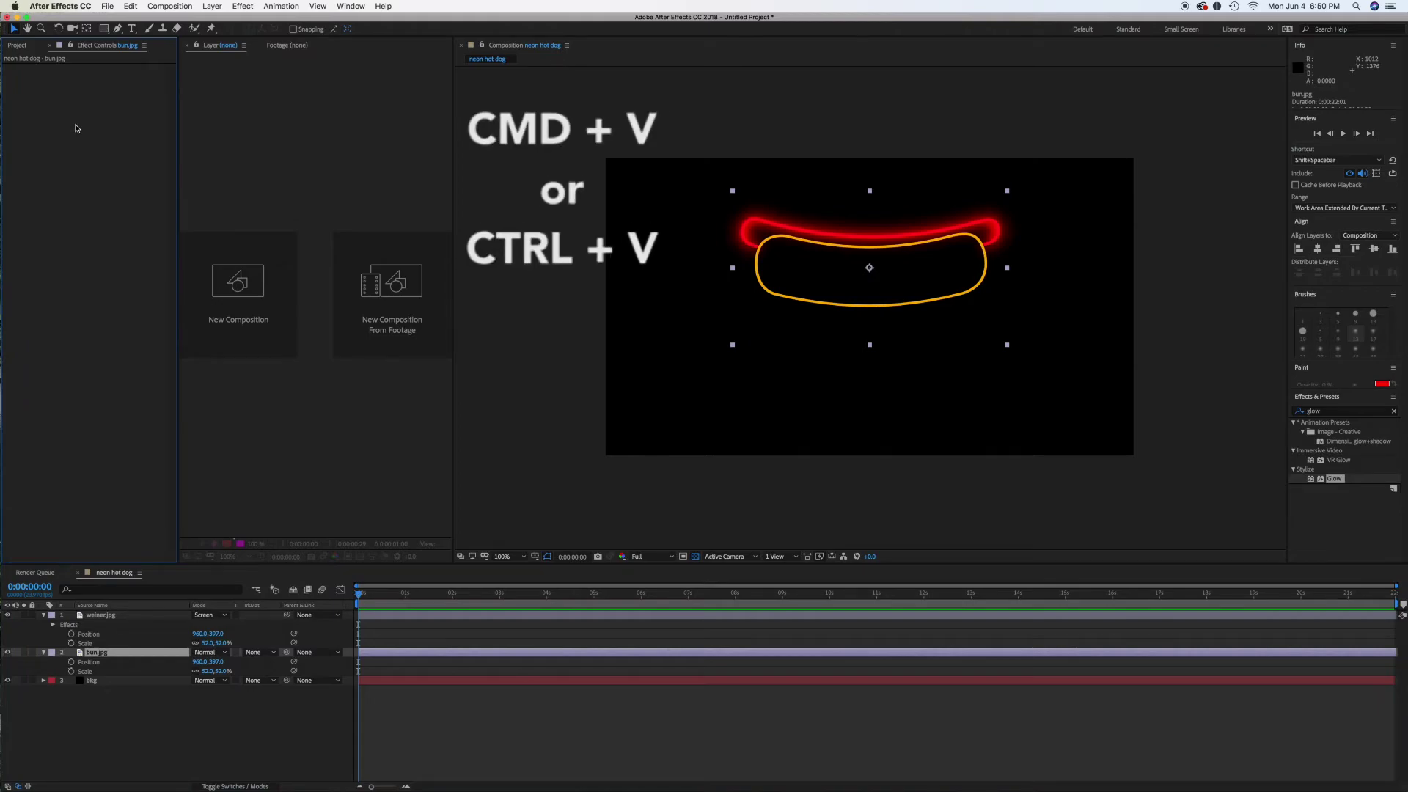
key(super+v)
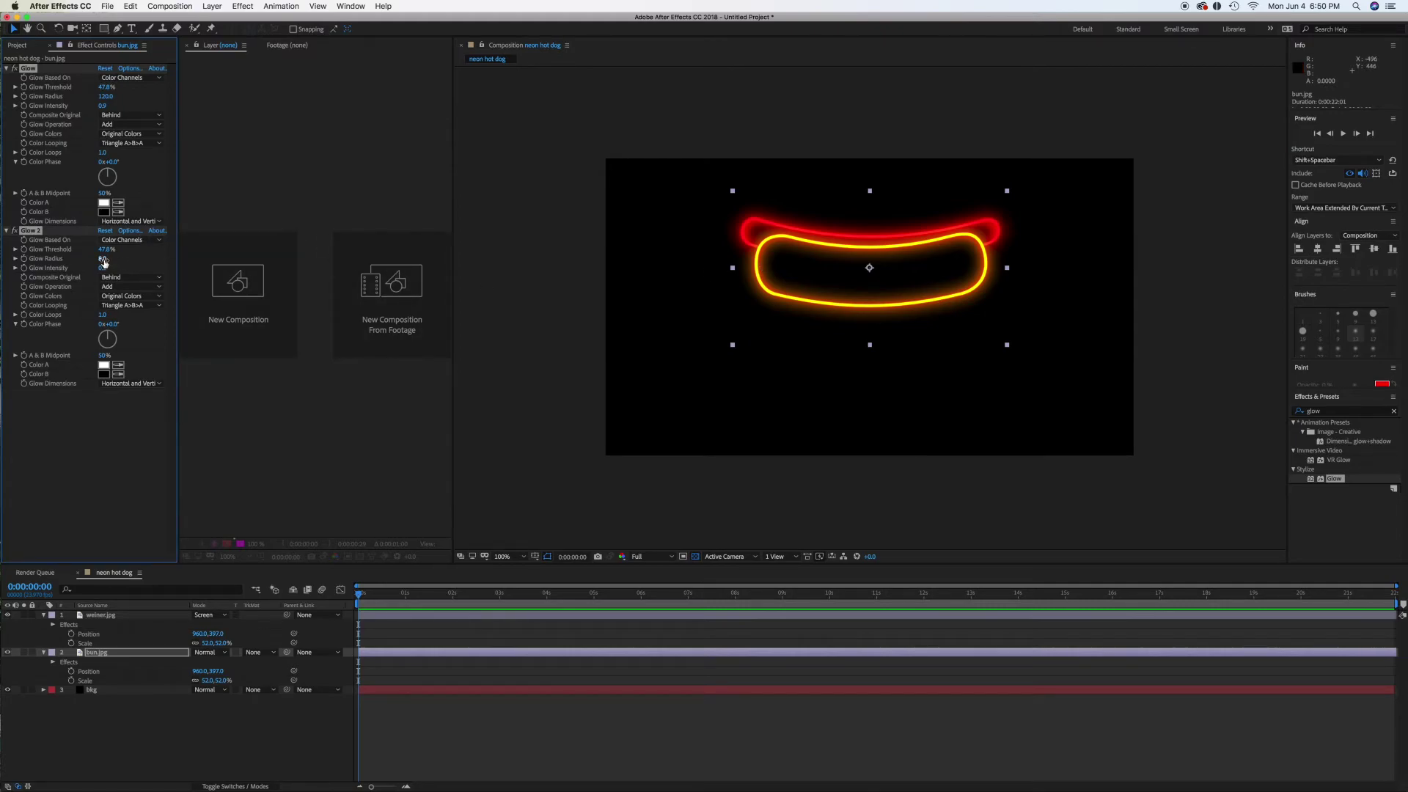
Strengthen the bun's glows: first Glow at radius 117 and intensity 1.1, Glow 2 at radius about 28 and intensity 0.3
drag(89, 96, 102, 96)
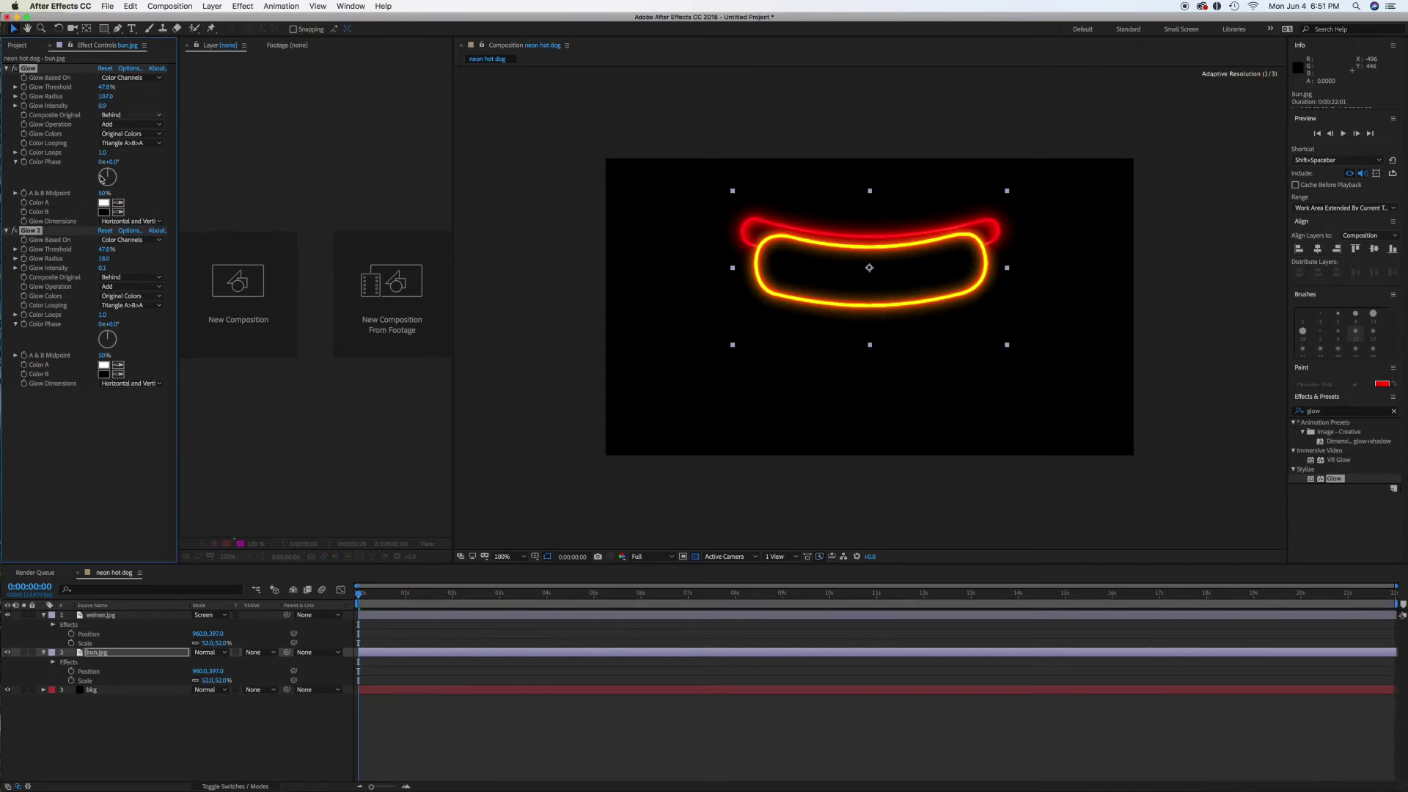
drag(103, 258, 74, 260)
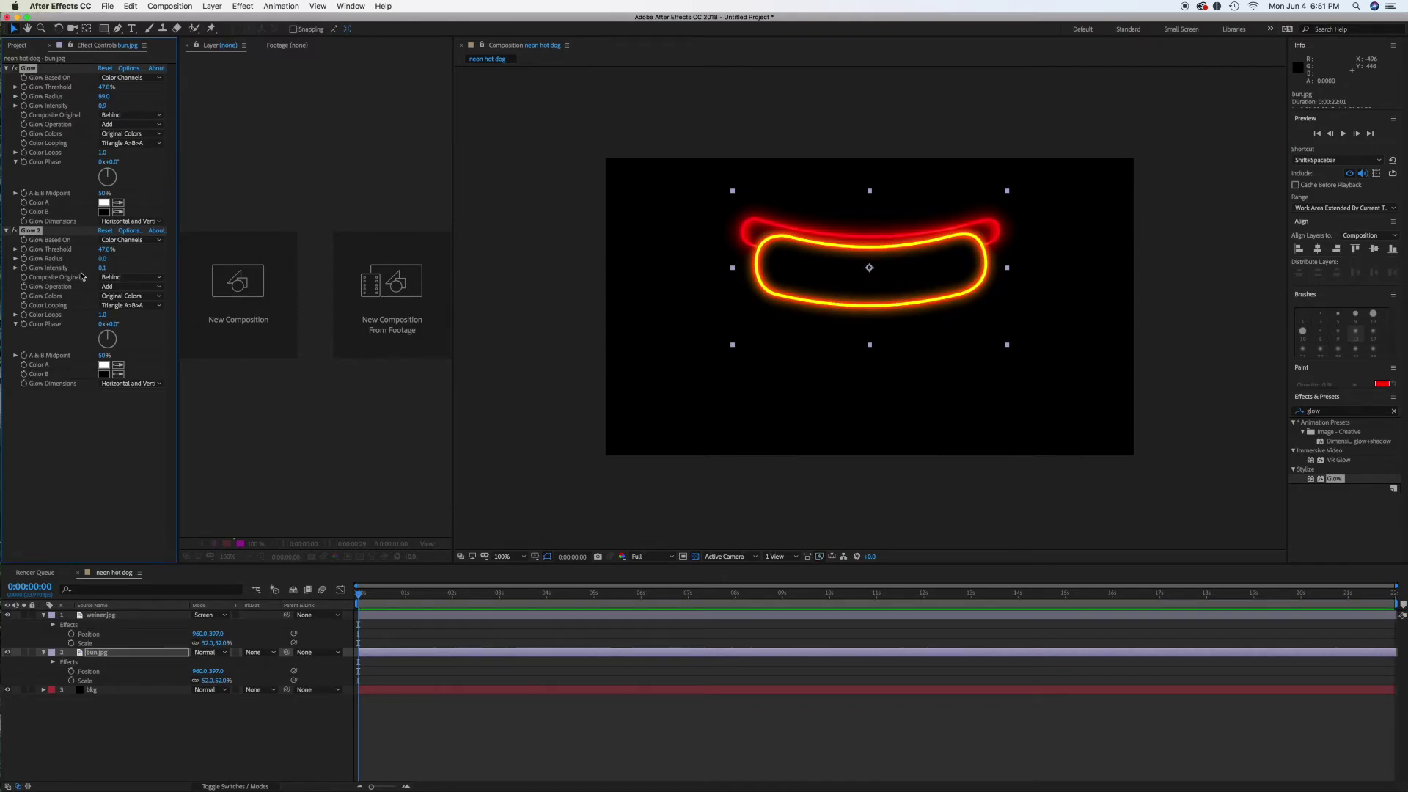
drag(104, 267, 110, 258)
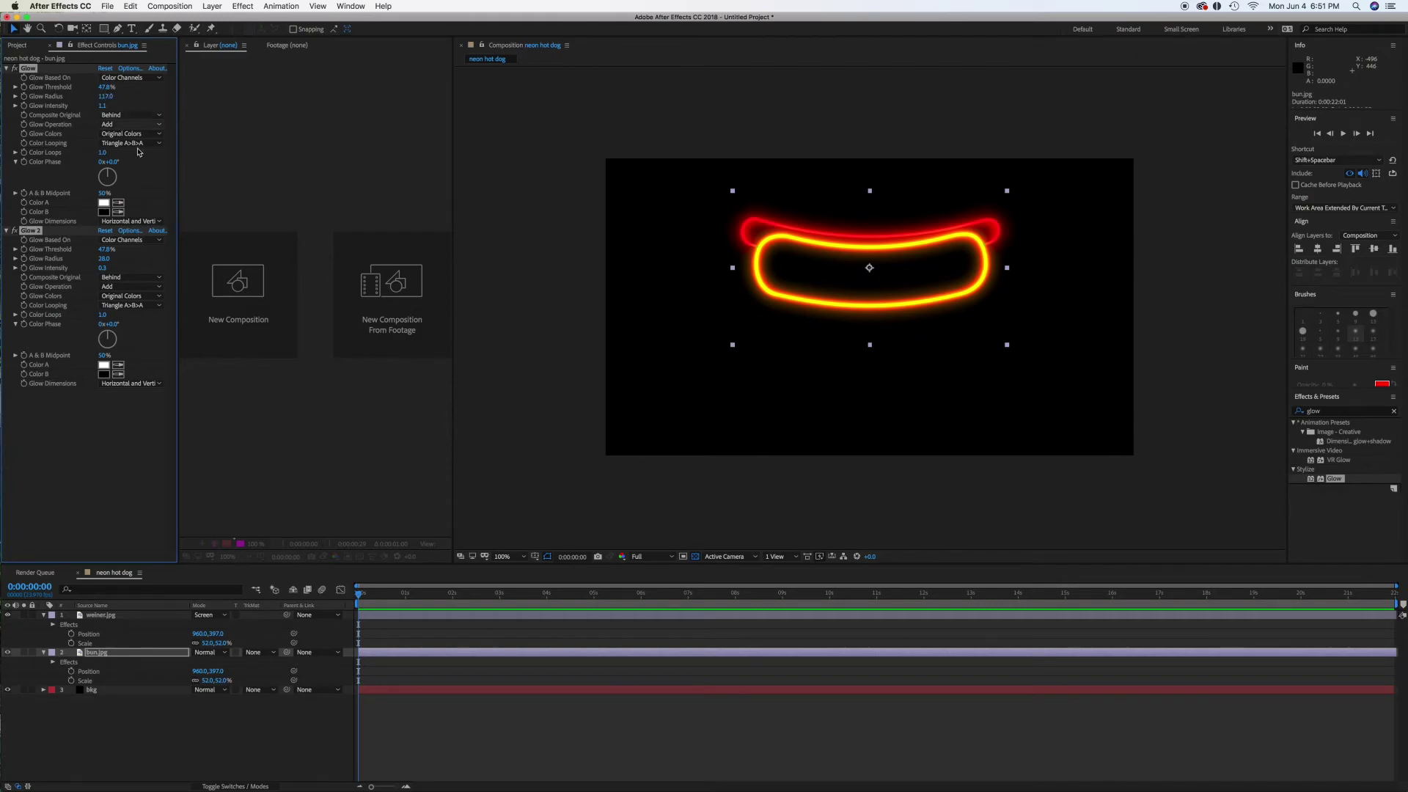
key(.)
Keyframe weiner.jpg's opacity at 100% at the start of the timeline and again at 0:00:01:00
click(110, 616)
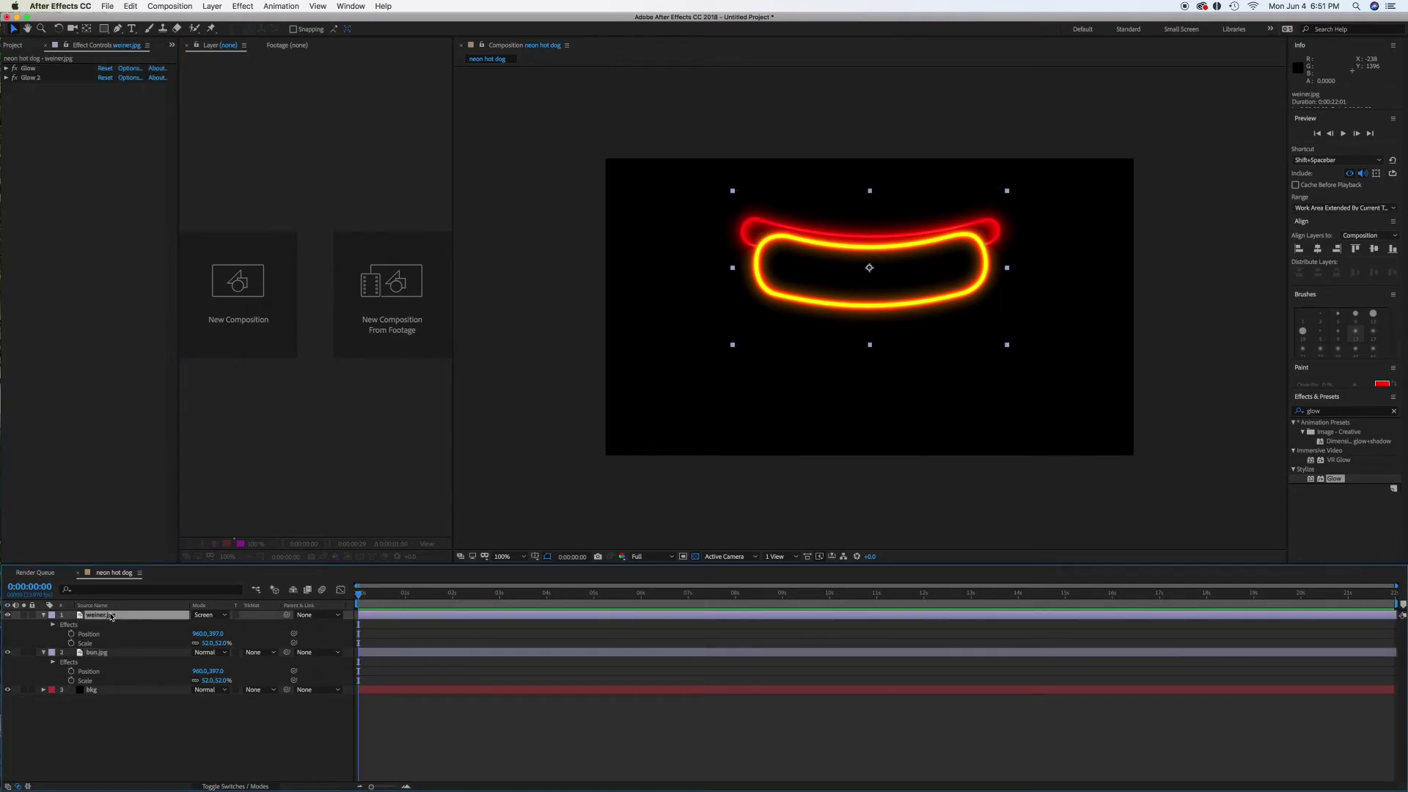
key(t)
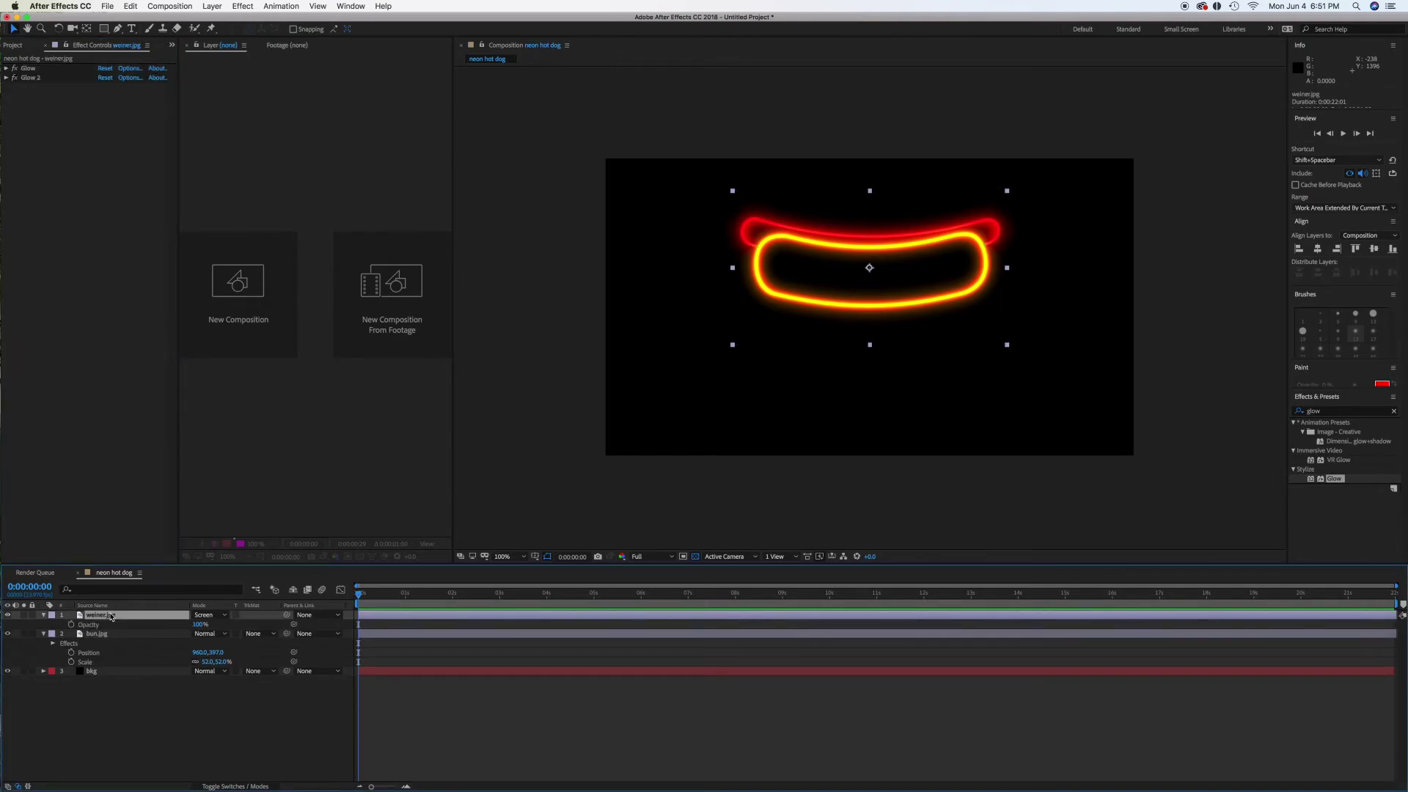
click(72, 624)
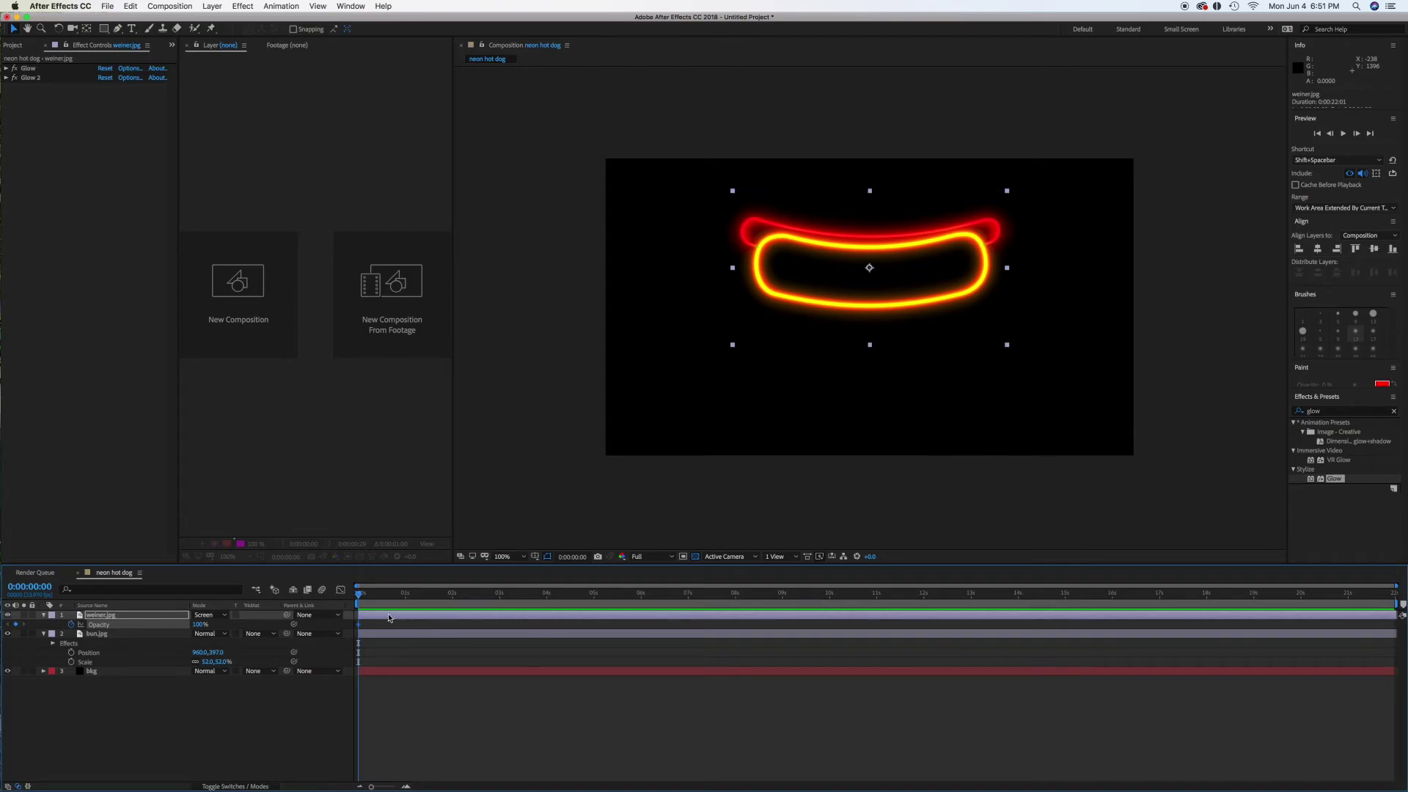
drag(360, 596, 407, 596)
click(16, 625)
Keyframe weiner.jpg's opacity at 0% at 0:00:01:01 and back at 100% at 0:00:01:02
click(1357, 134)
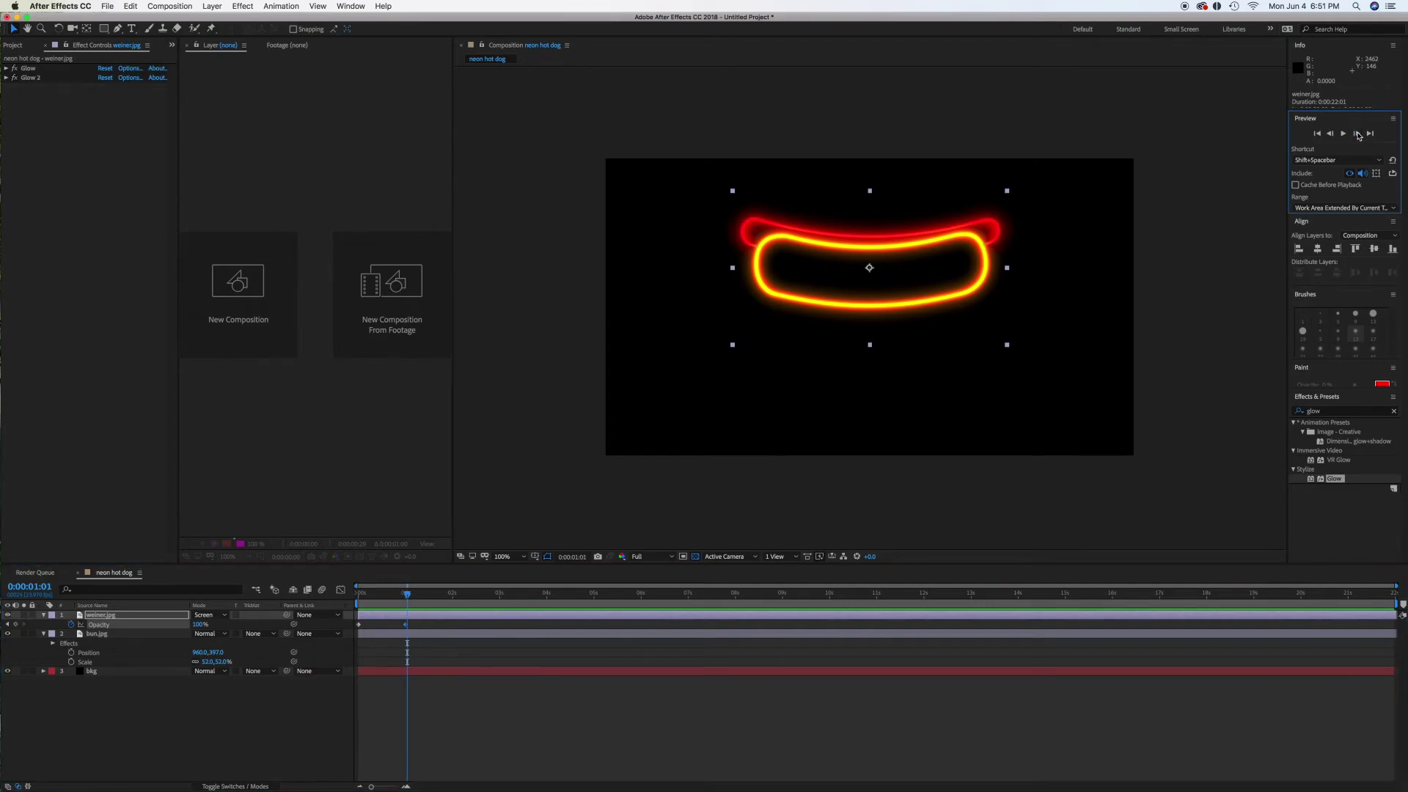
click(200, 624)
text(0)
key(Return)
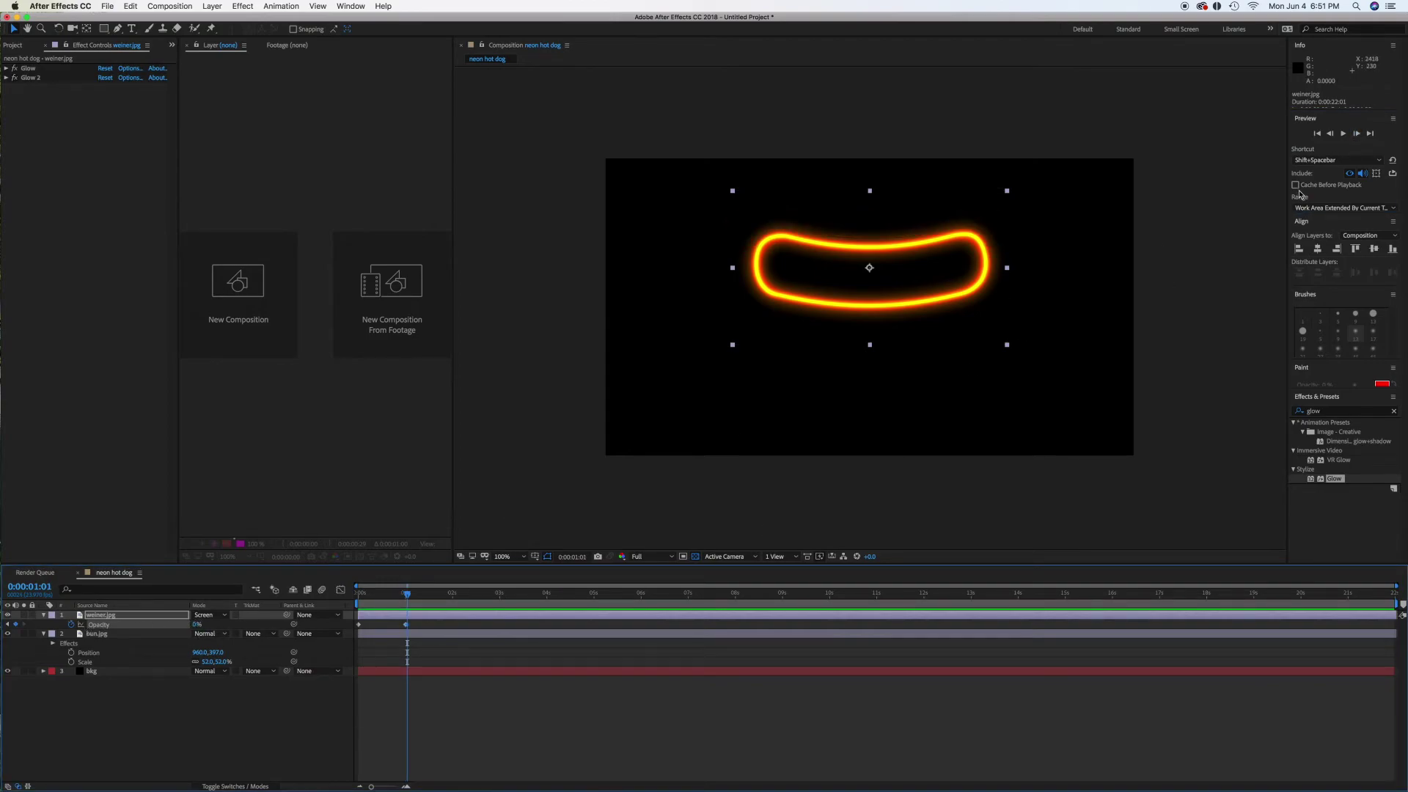
click(1356, 134)
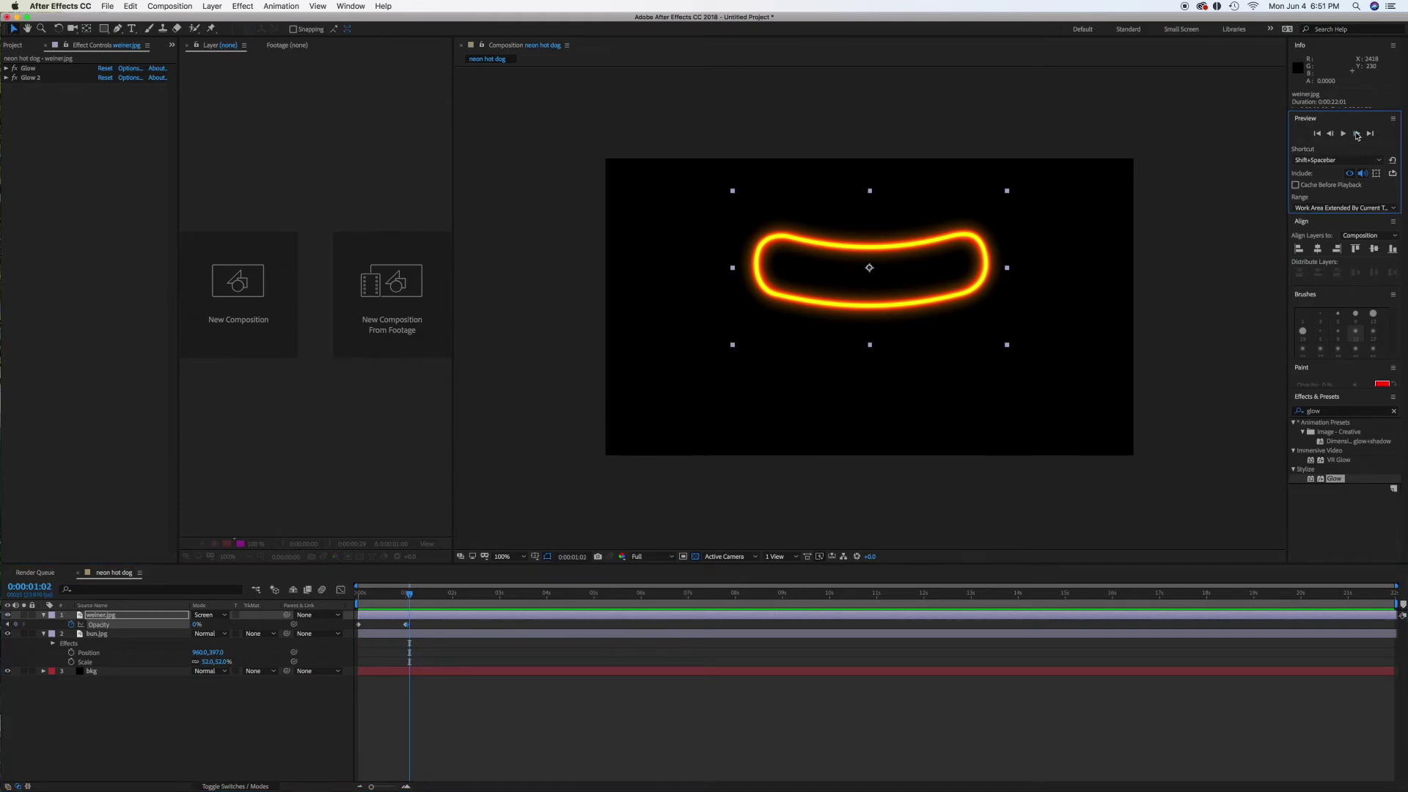
click(196, 624)
text(100)
key(Return)
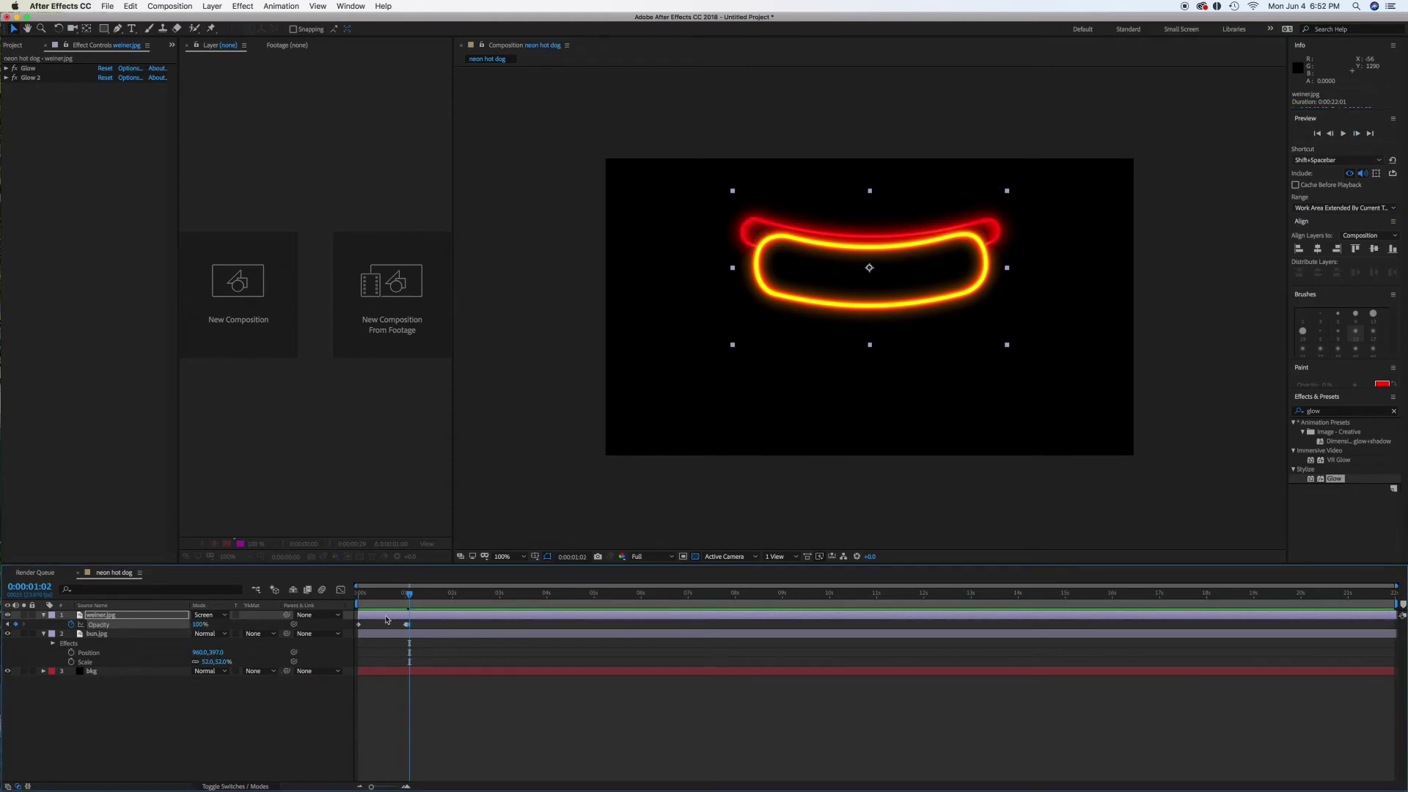
Hold weiner.jpg's opacity with a 100% keyframe at 0:00:02:07, and dim it to 33% at 0:00:02:09
drag(409, 594, 466, 596)
click(16, 624)
click(1356, 133)
click(1356, 134)
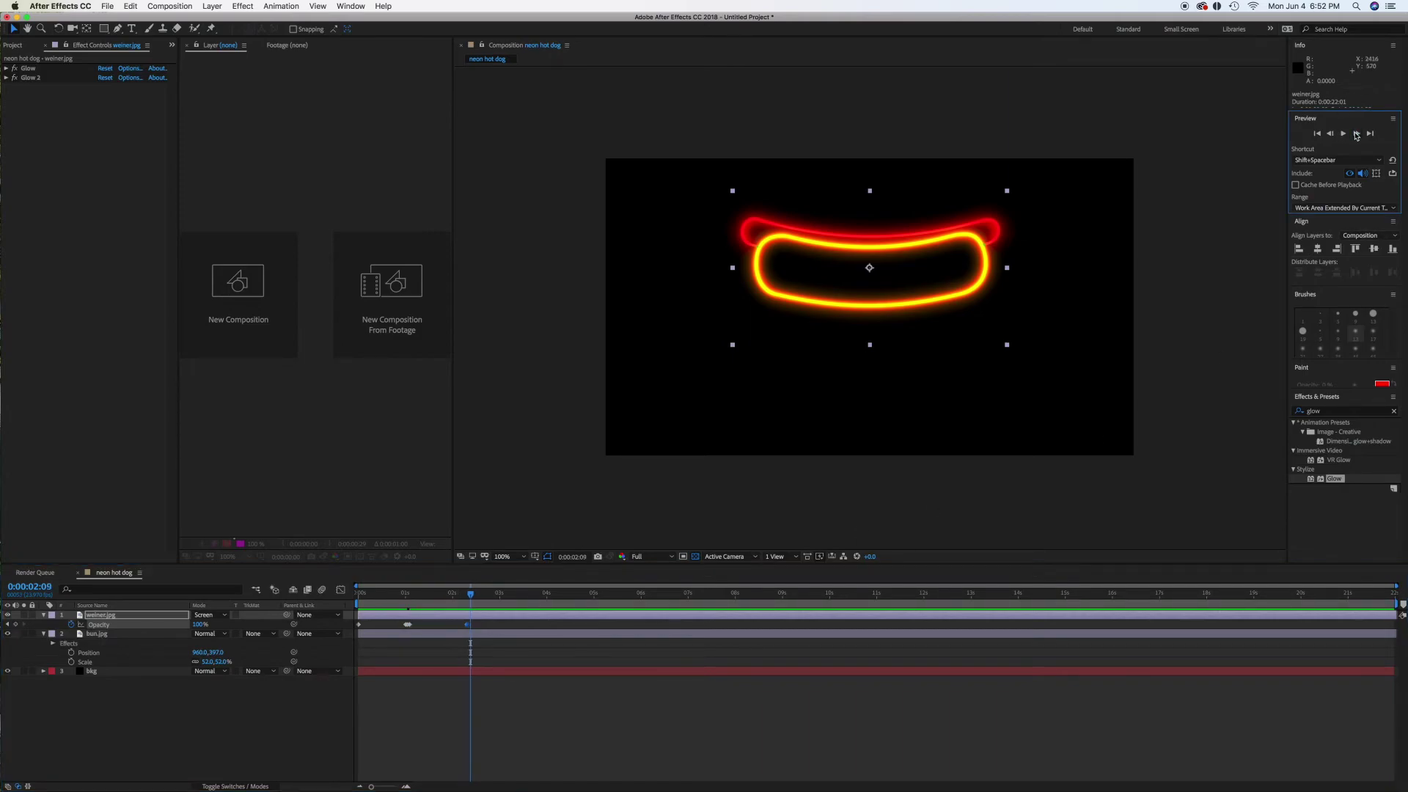
click(200, 624)
text(33)
click(246, 697)
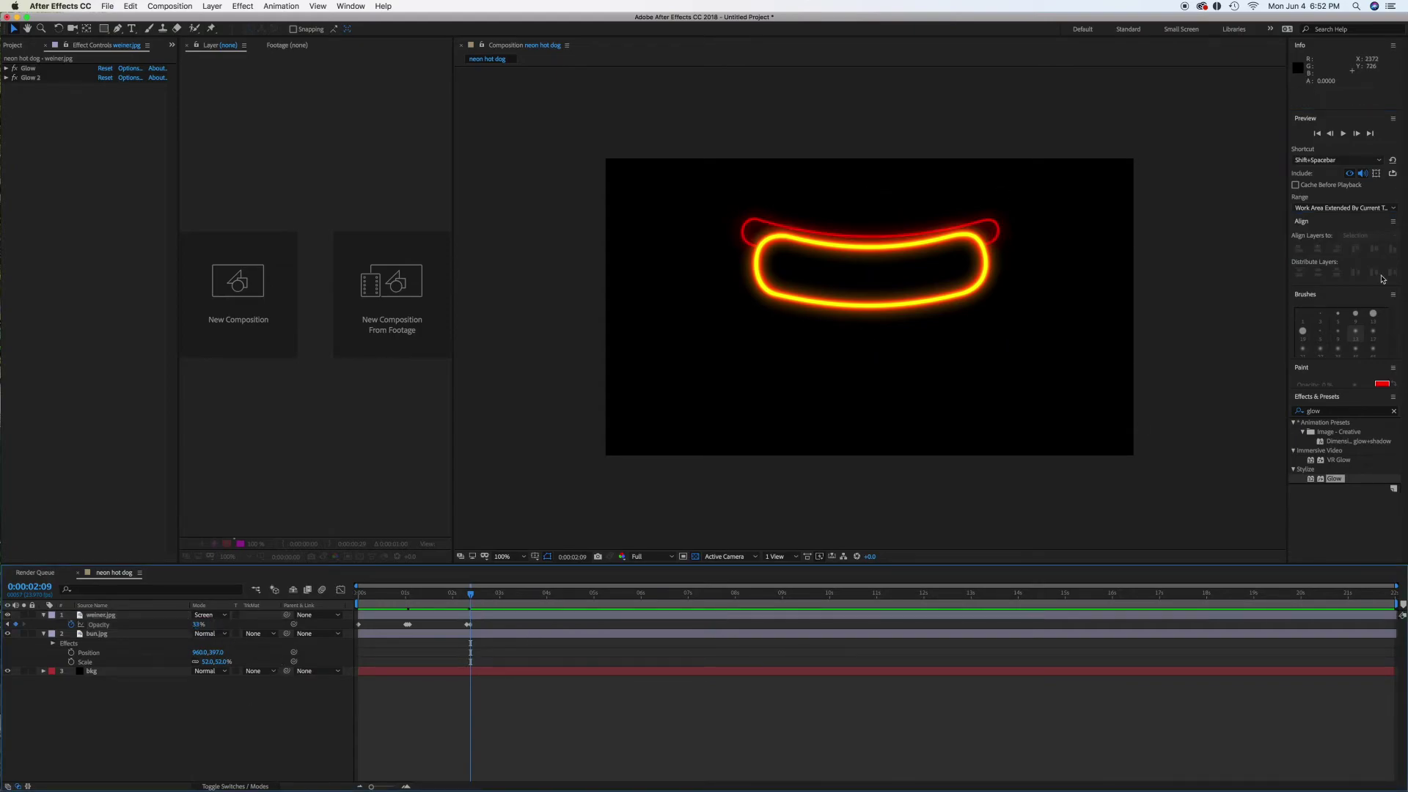
Keyframe weiner.jpg's opacity back at 100% at 0:00:02:11, and hold it with another 100% keyframe at 0:00:02:22
click(1357, 135)
click(1357, 134)
click(197, 626)
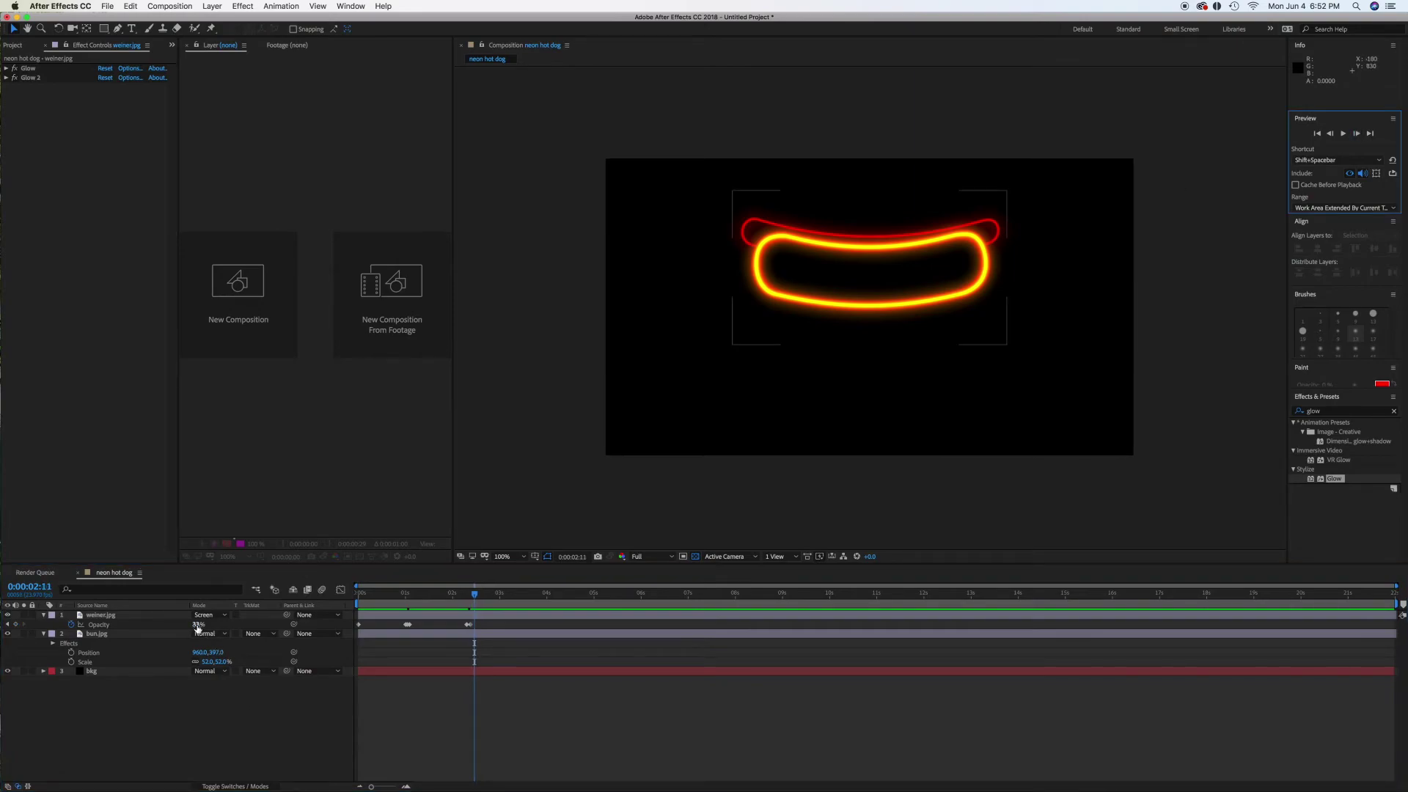
text(100)
key(Return)
drag(477, 597, 497, 595)
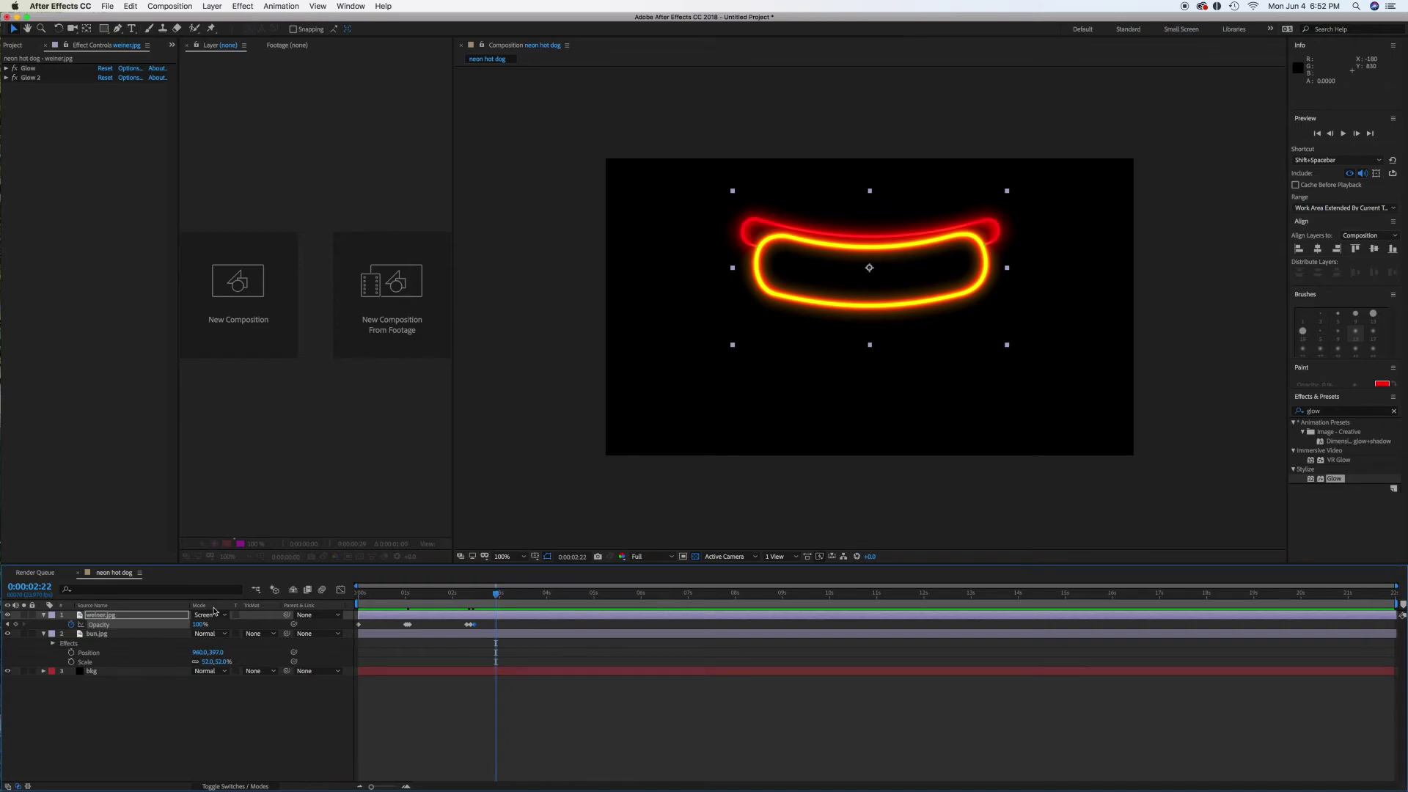
click(16, 624)
Keyframe weiner.jpg's opacity at 0% at 0:00:02:23 and again at 0:00:03:00
click(1355, 134)
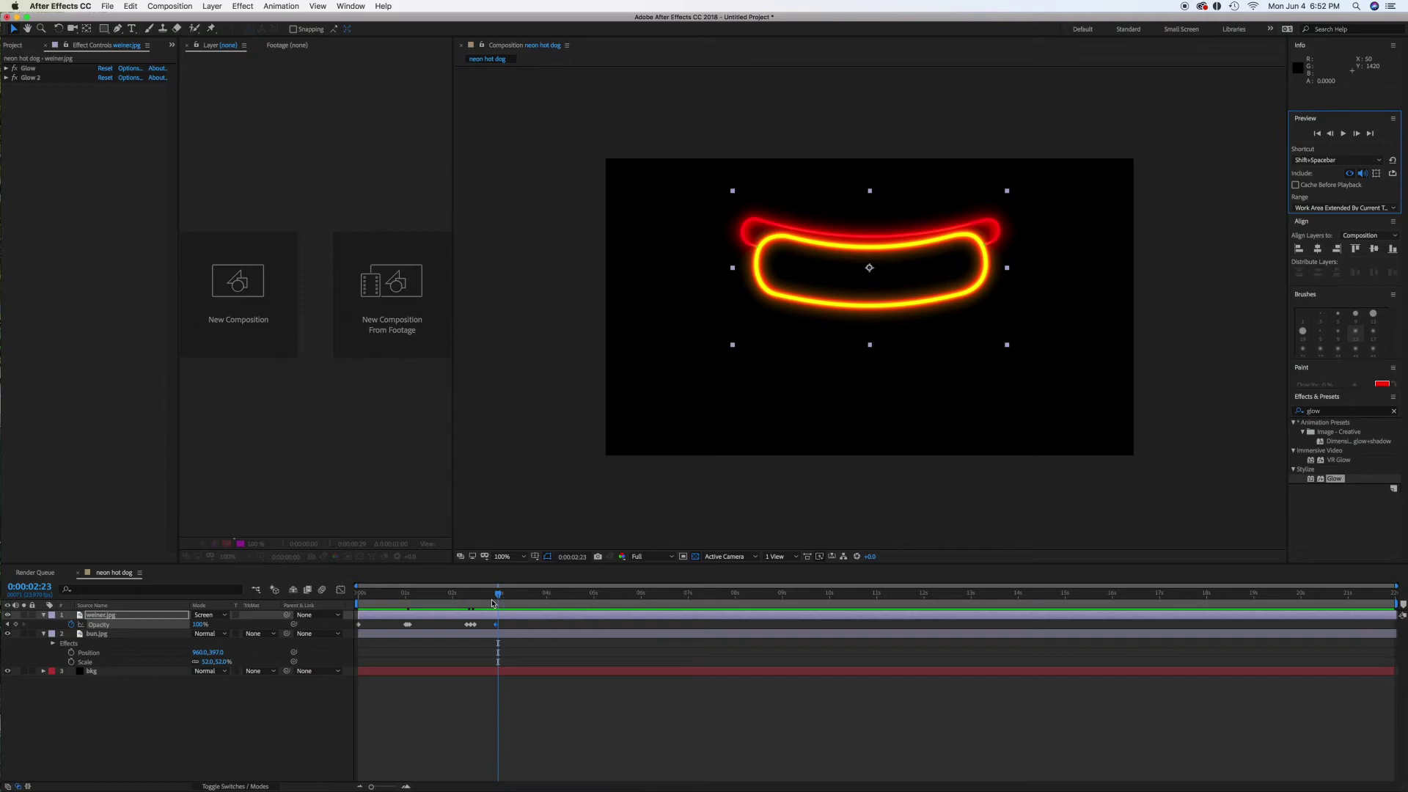
drag(198, 624, 113, 636)
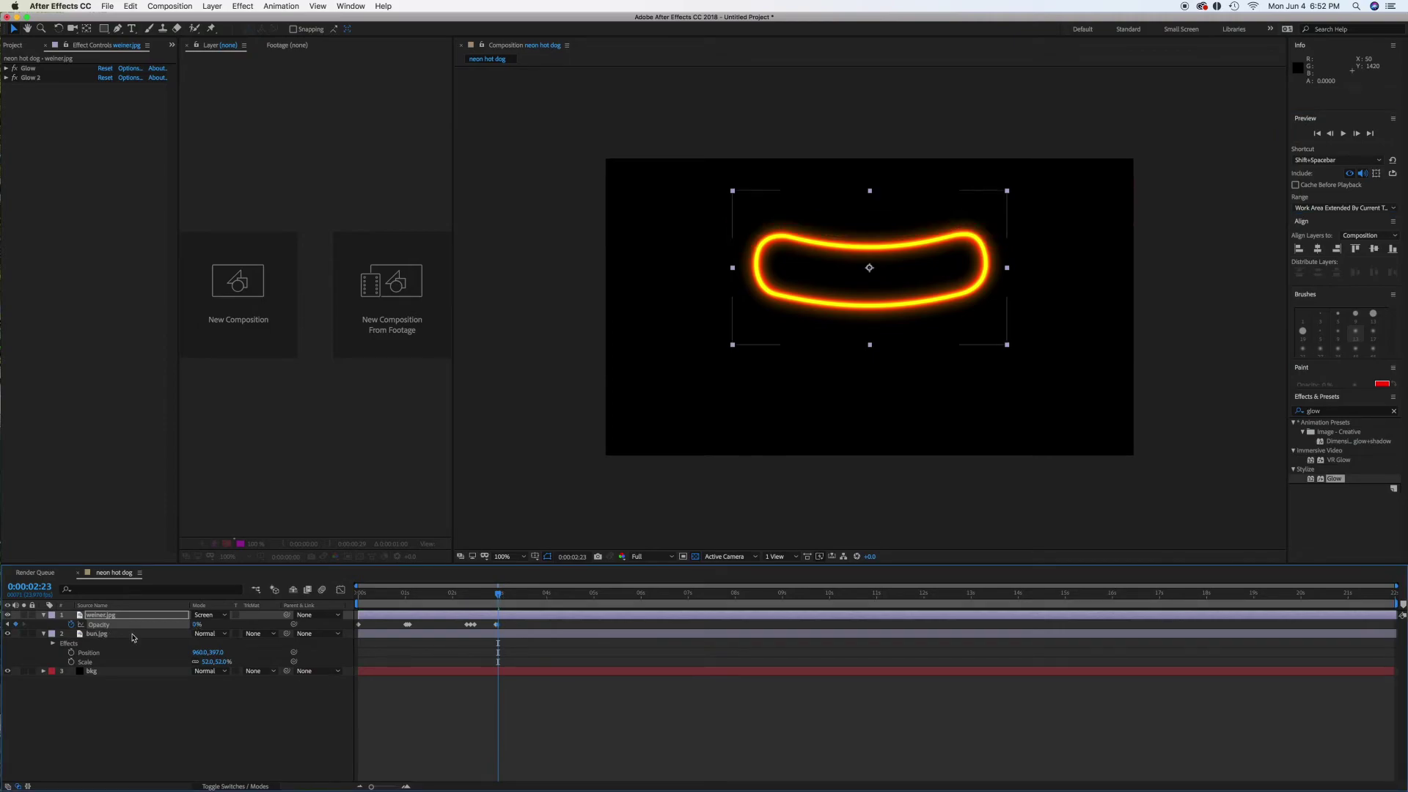
click(1355, 134)
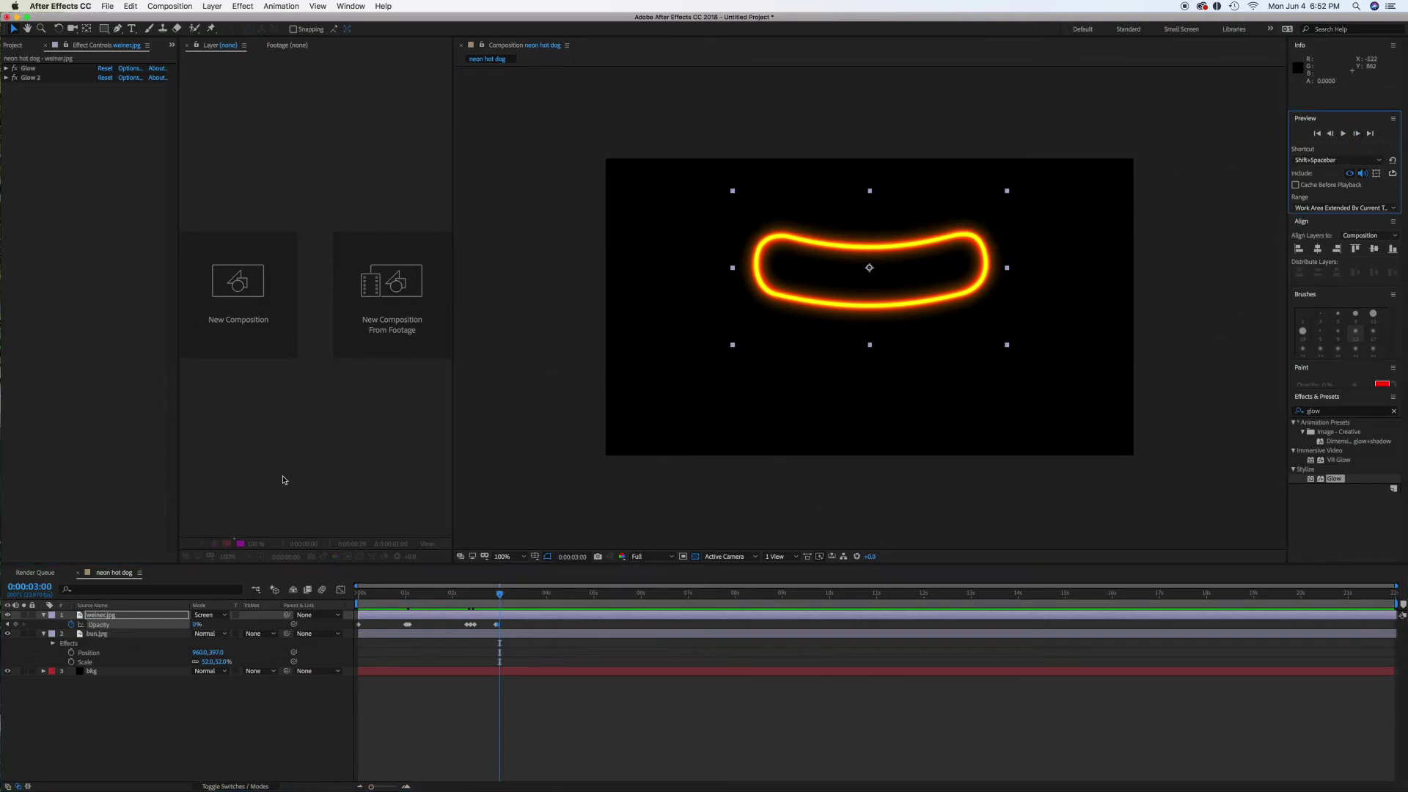
click(15, 624)
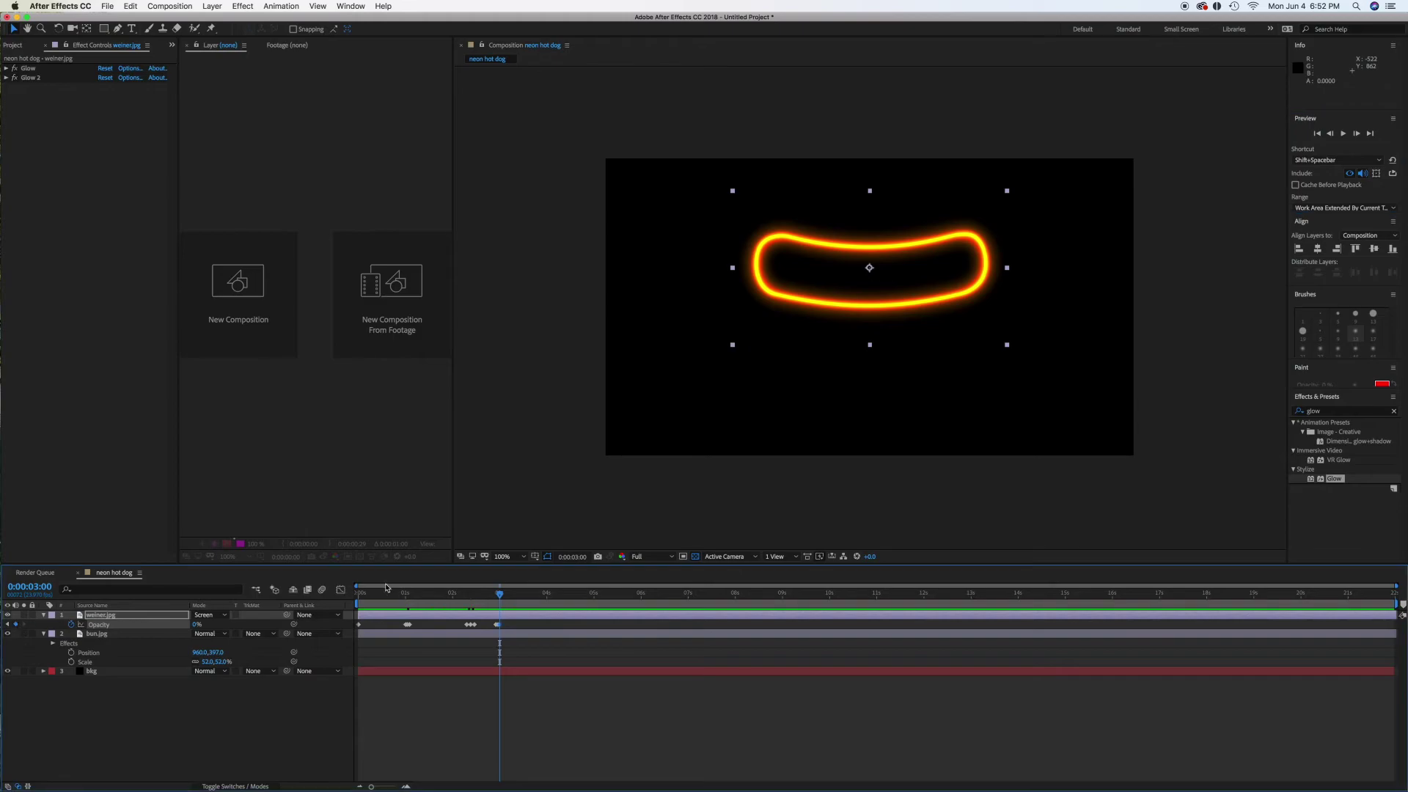
Add an opacity keyframe to weiner.jpg at 0:00:03:14 and preview the flicker from the start of the timeline
click(527, 594)
click(15, 624)
drag(381, 593, 347, 596)
key(space)
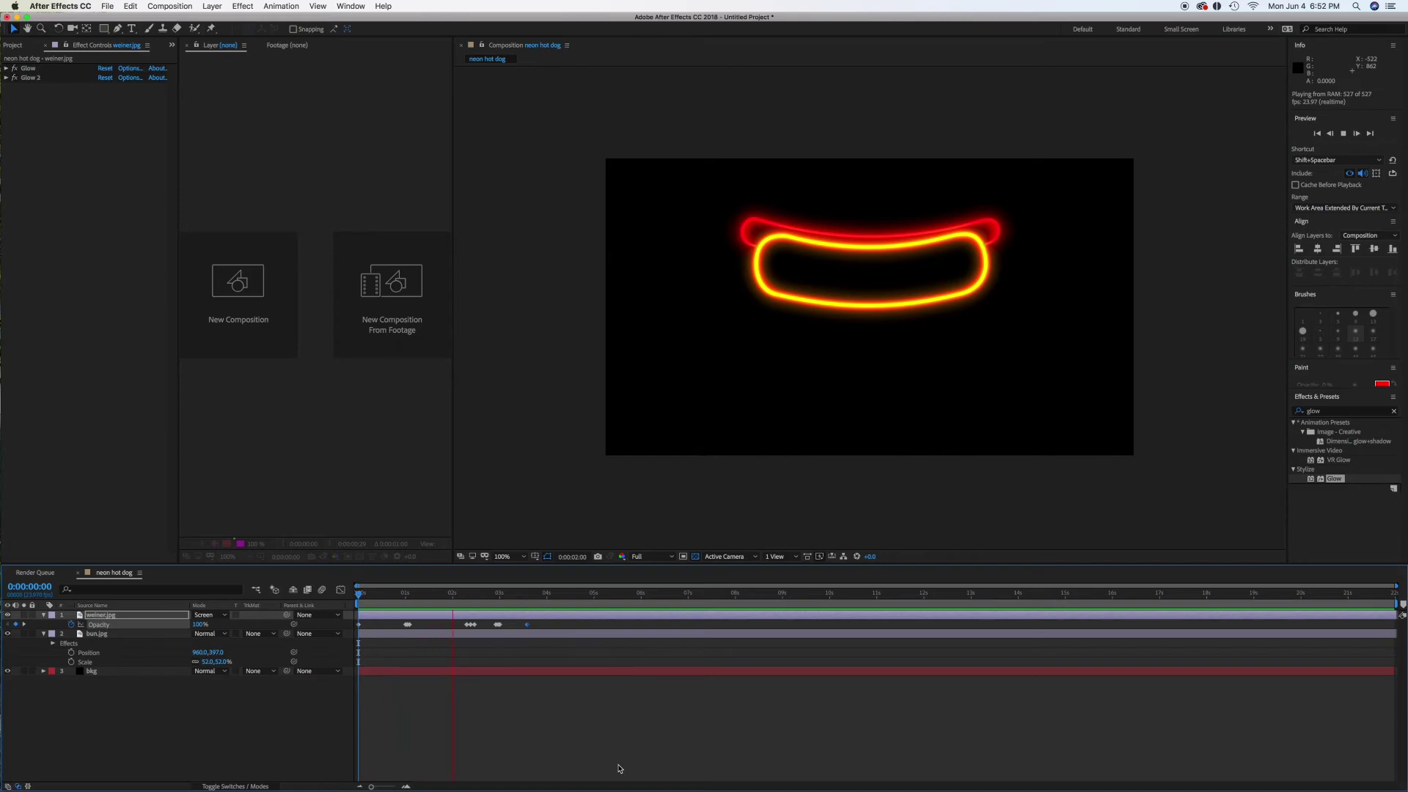
key(space)
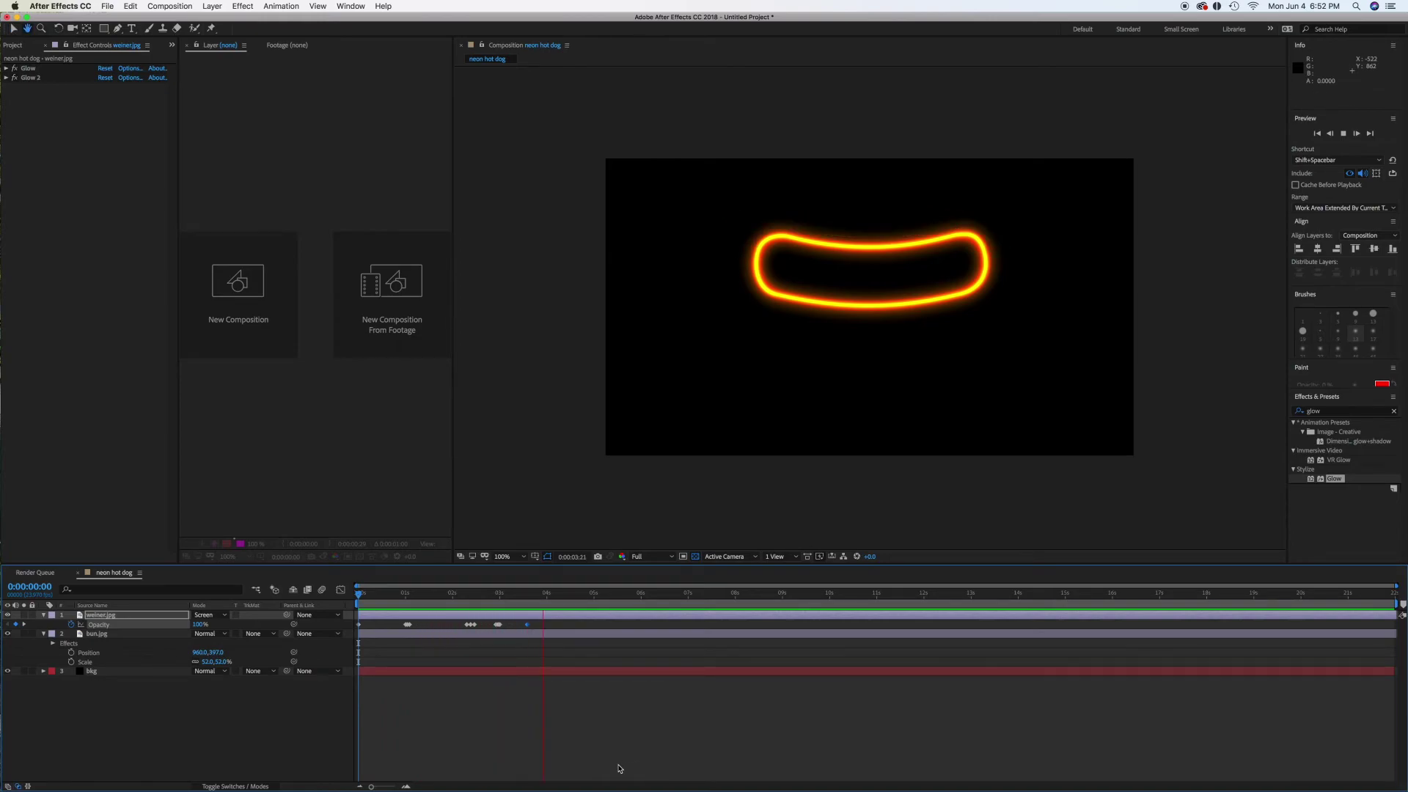
Set weiner.jpg's opacity keyframe at 0:00:03:14 to 100%
click(527, 624)
click(8, 625)
drag(209, 628, 308, 628)
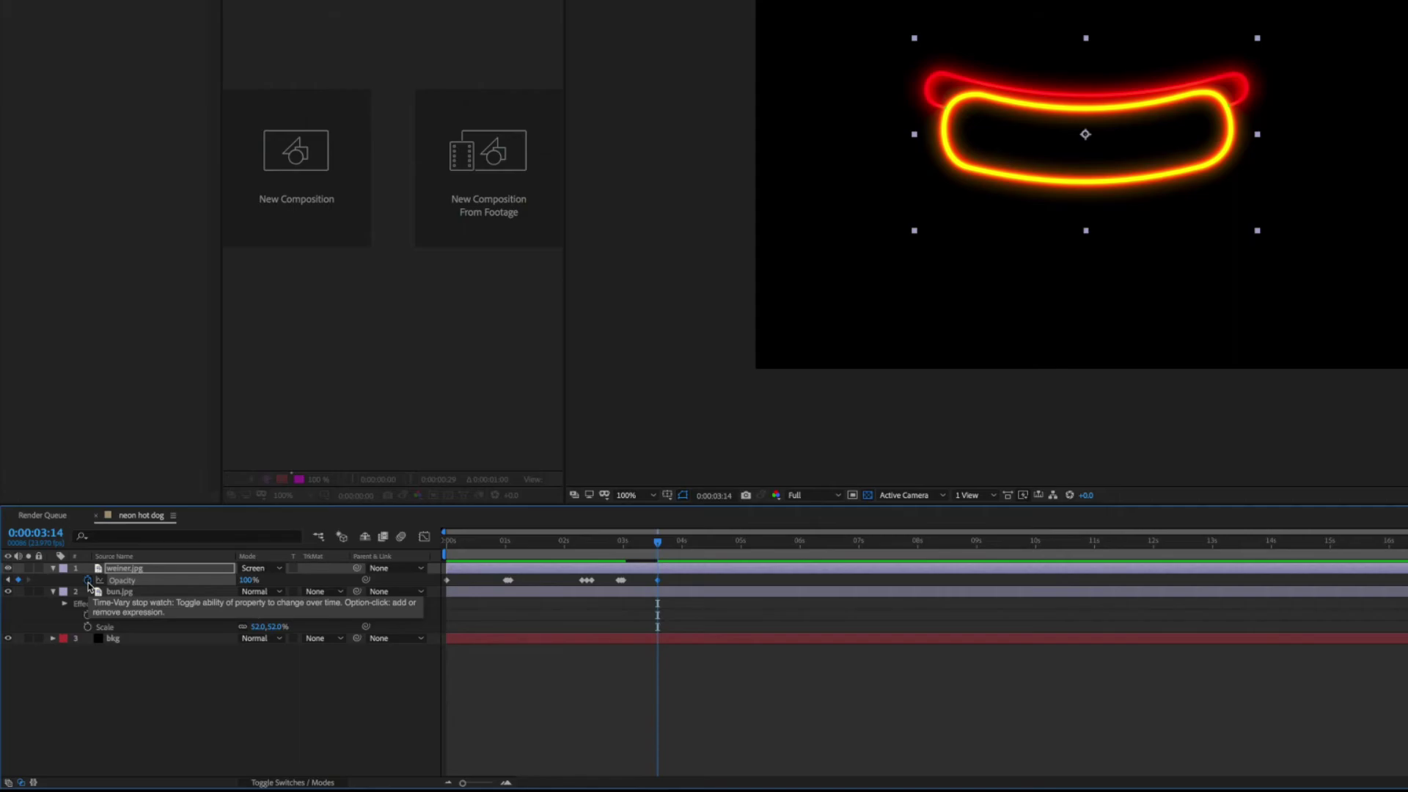
Add the expression loopOut("cycle") to weiner.jpg's opacity and preview the looping flicker
alt+click(88, 580)
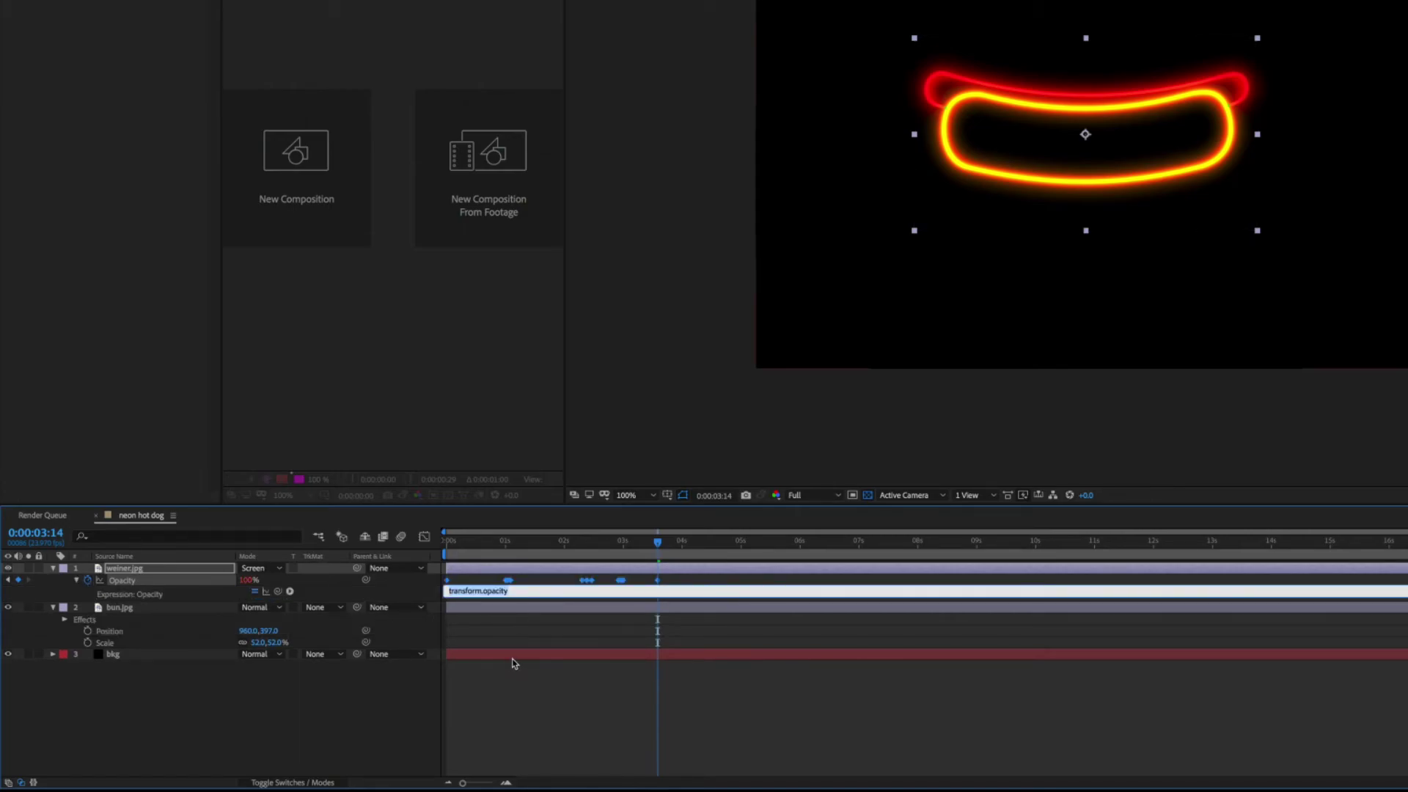
text(loopOut("cycle)
click(323, 725)
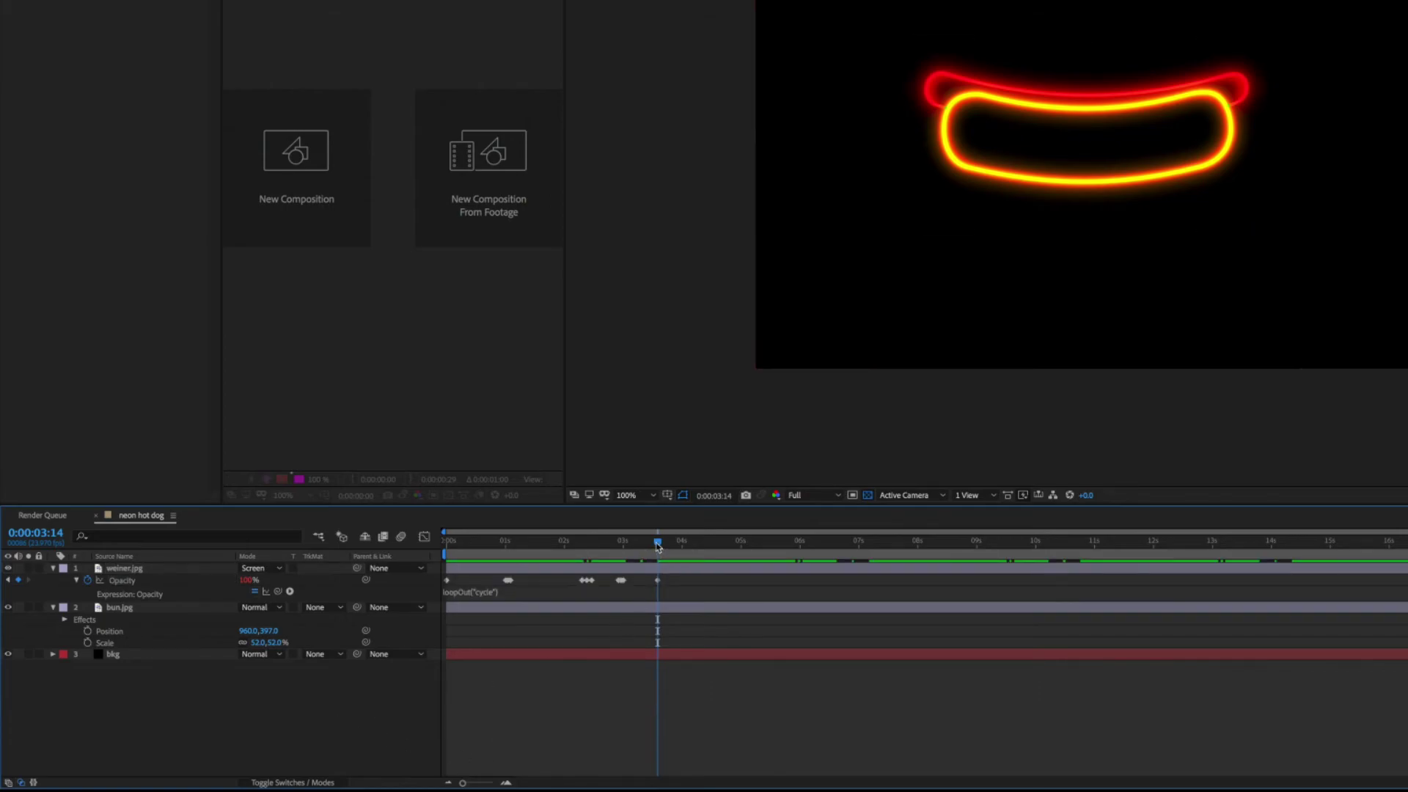
key(space)
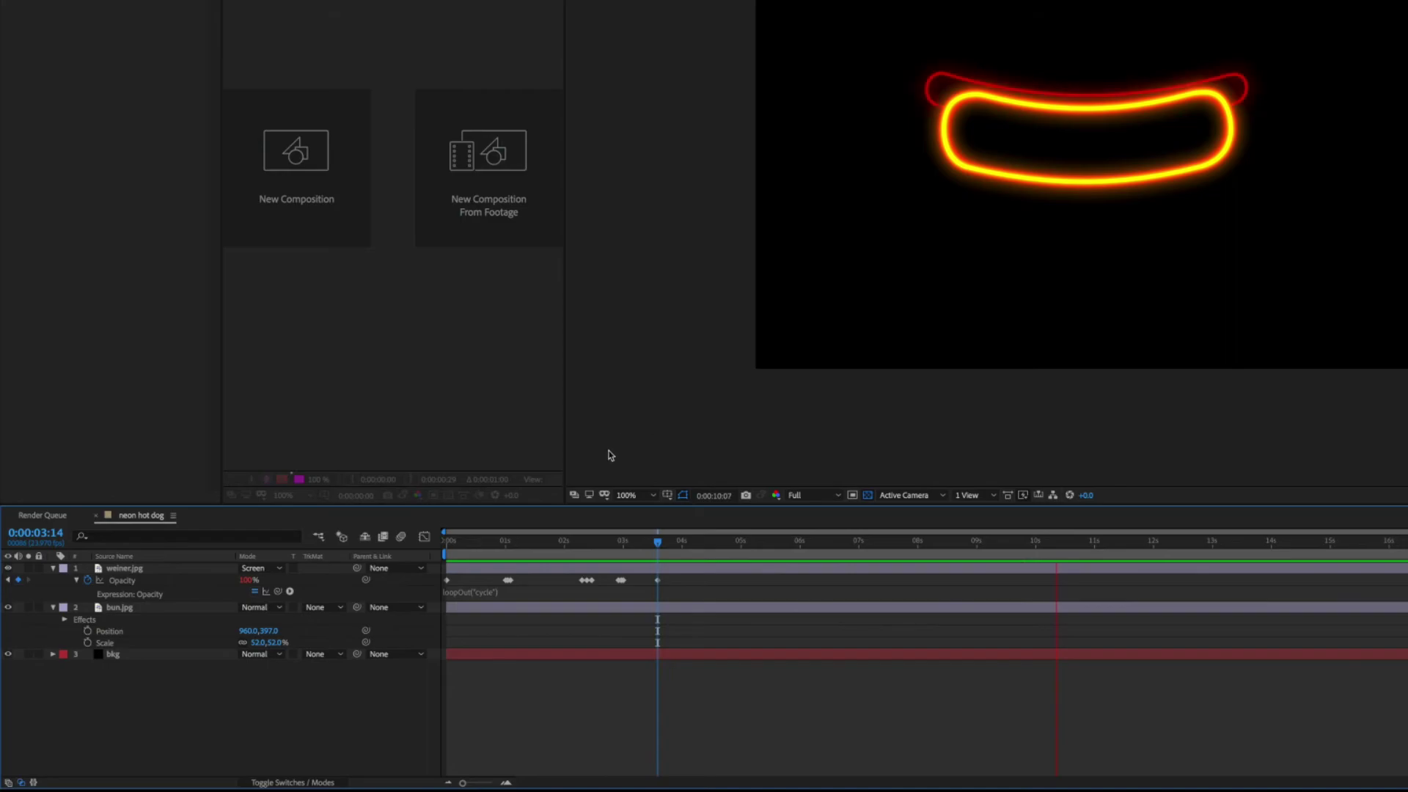
Change weiner.jpg's opacity keyframe at 0:00:03:00 to 100%, and step back through the two keyframes before it
drag(579, 541, 625, 547)
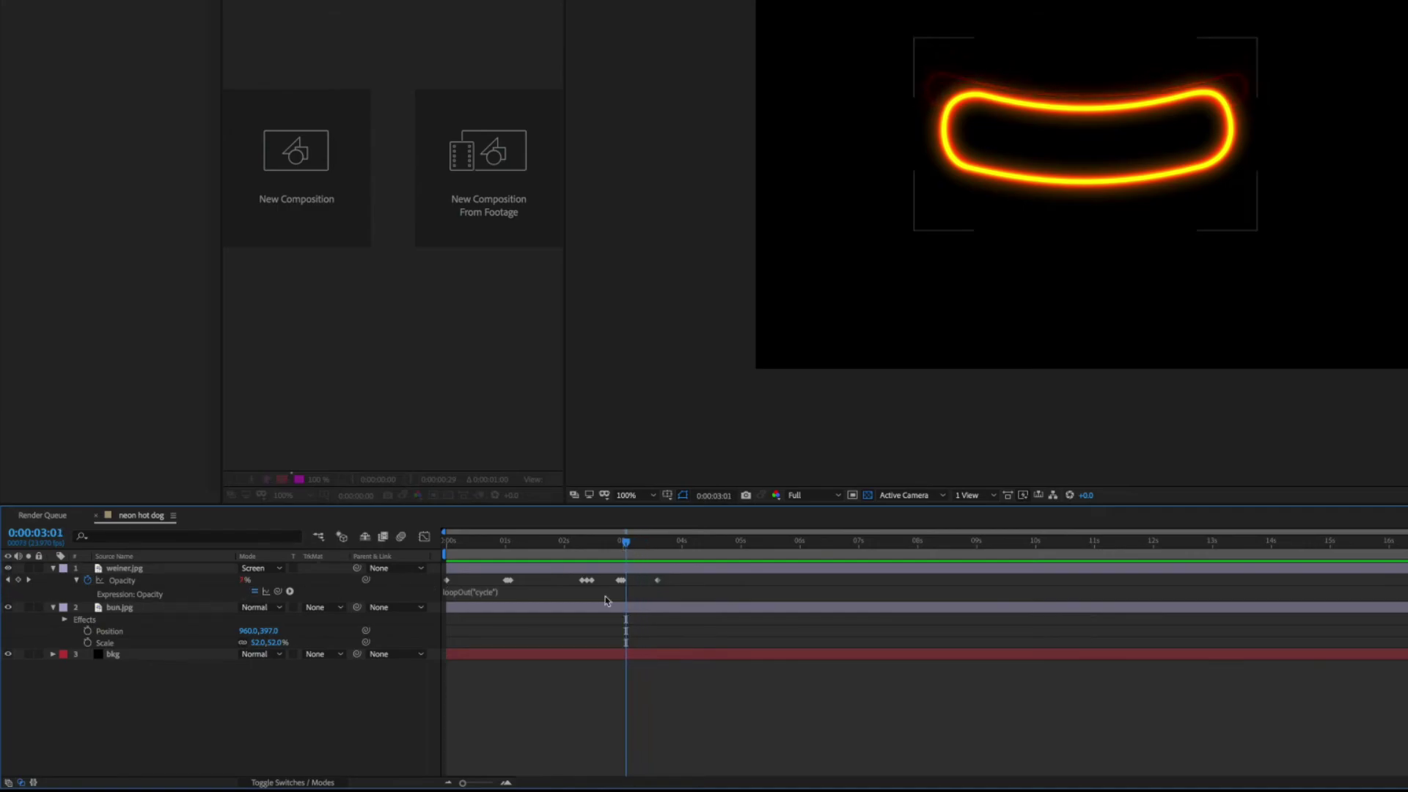
click(8, 580)
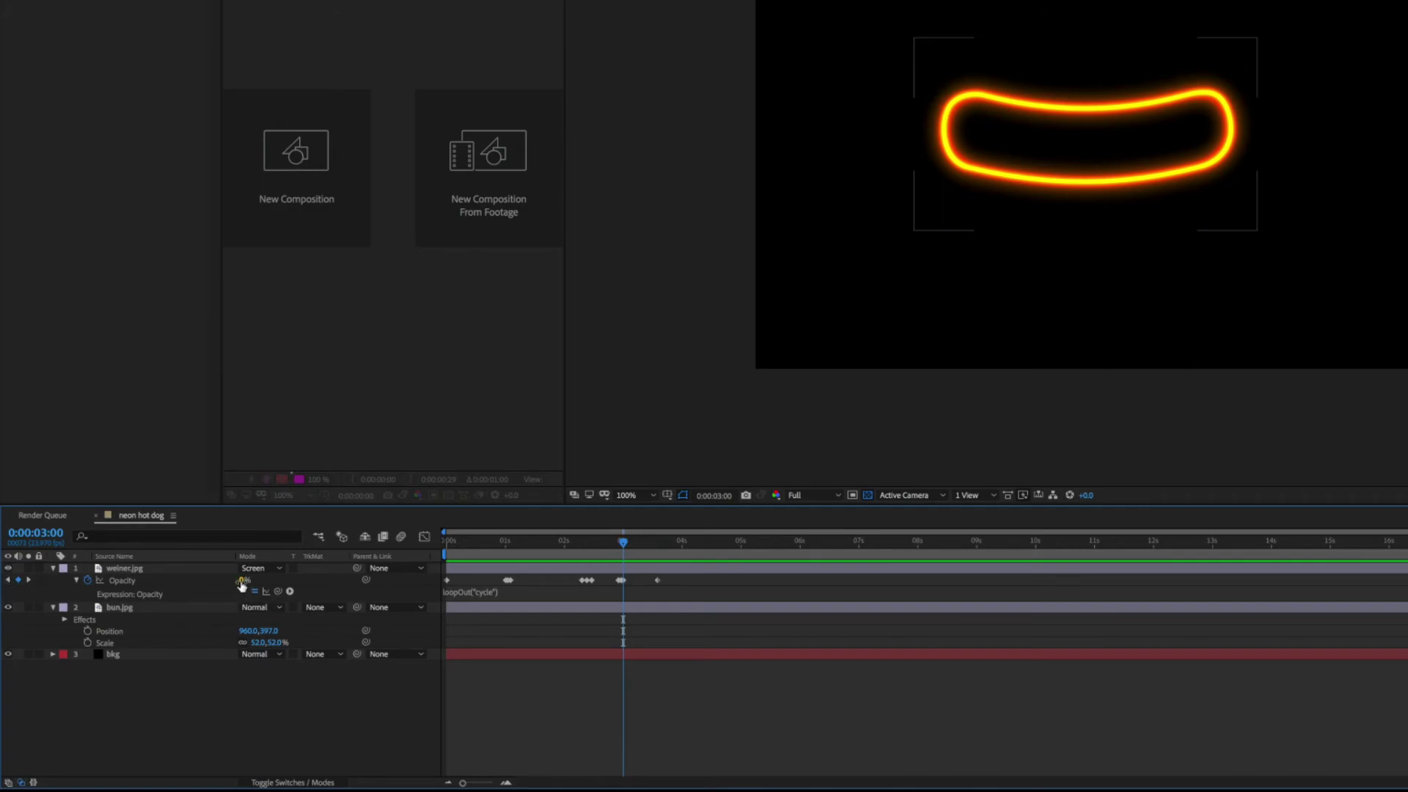
drag(245, 580, 318, 580)
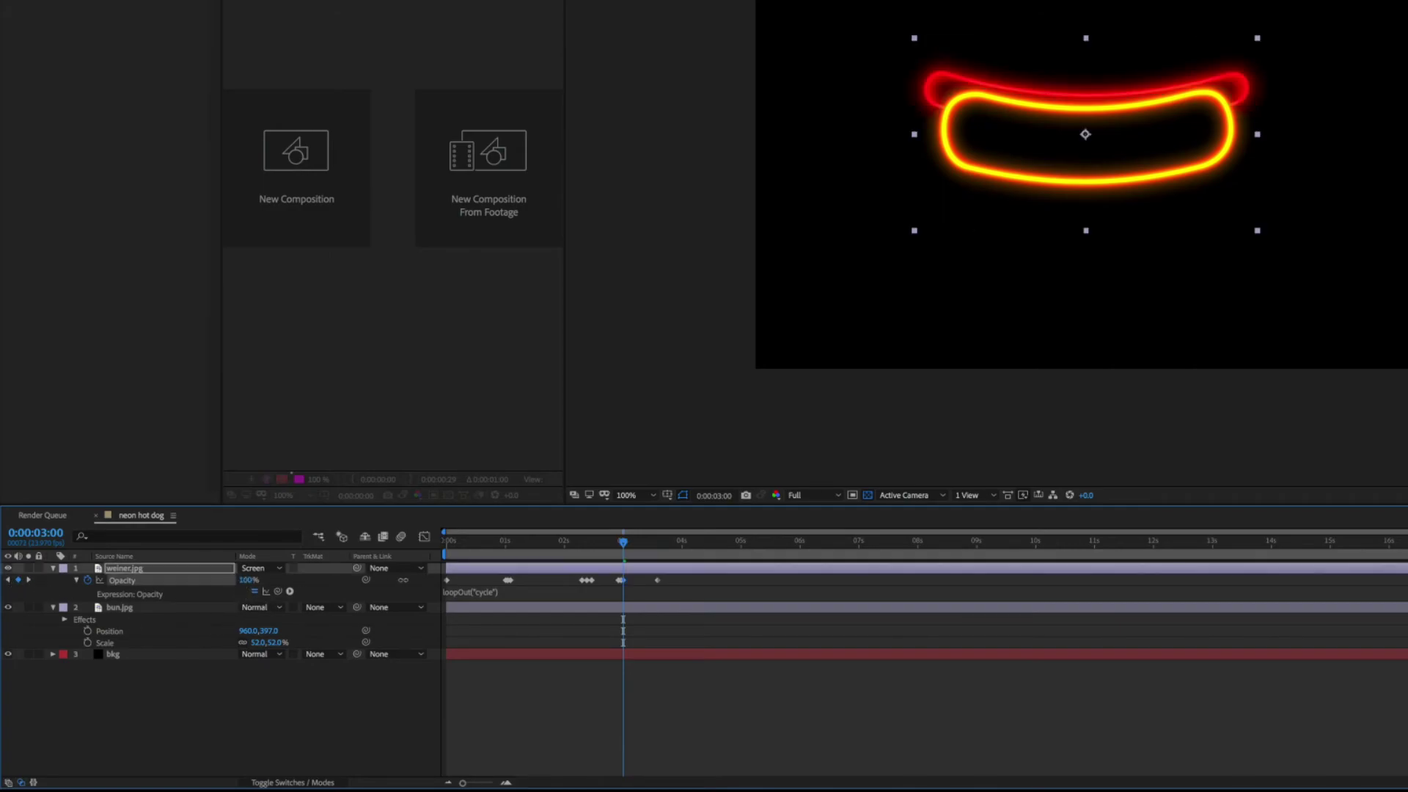
click(8, 580)
click(8, 579)
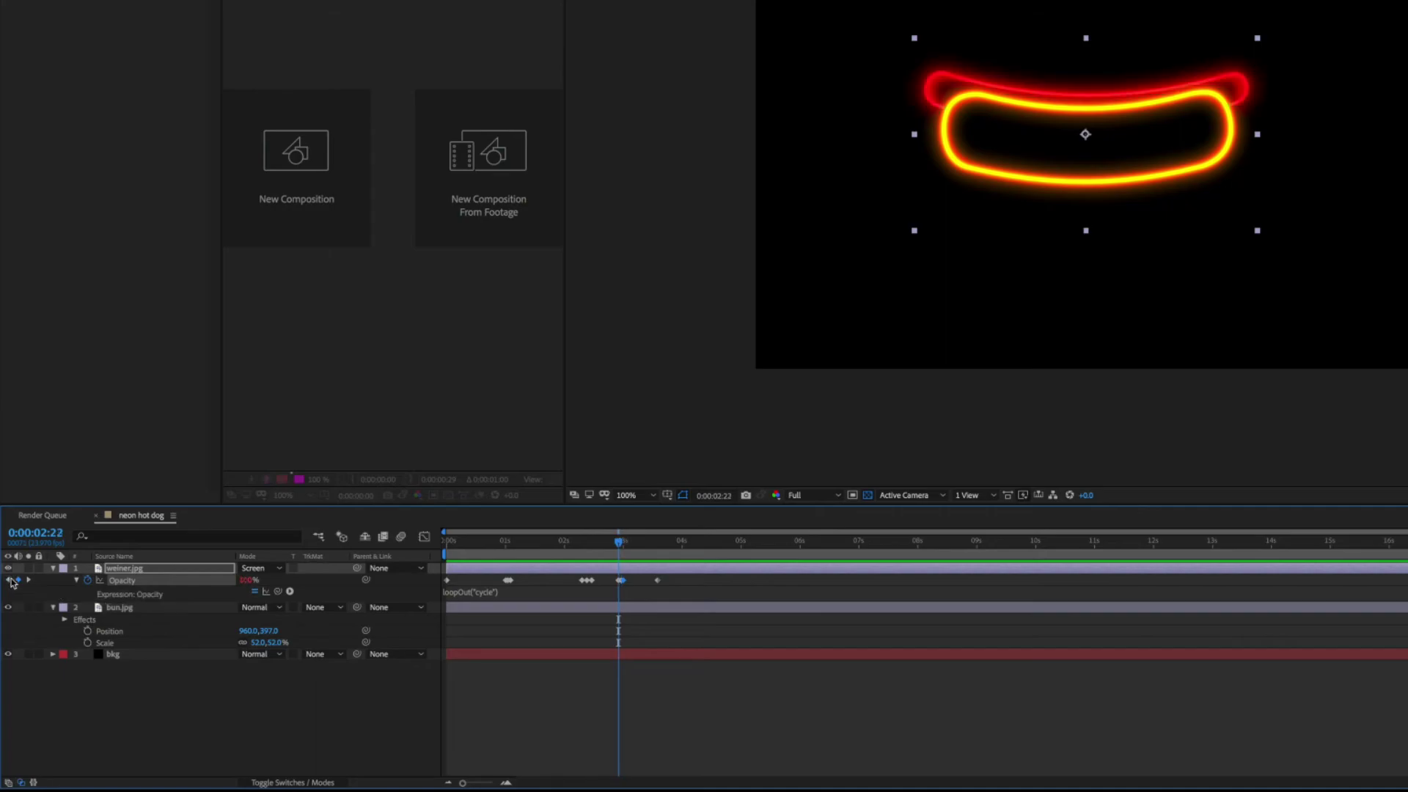
Reveal bun.jpg's opacity property with the playhead at 0:00:00:12
drag(619, 542, 447, 533)
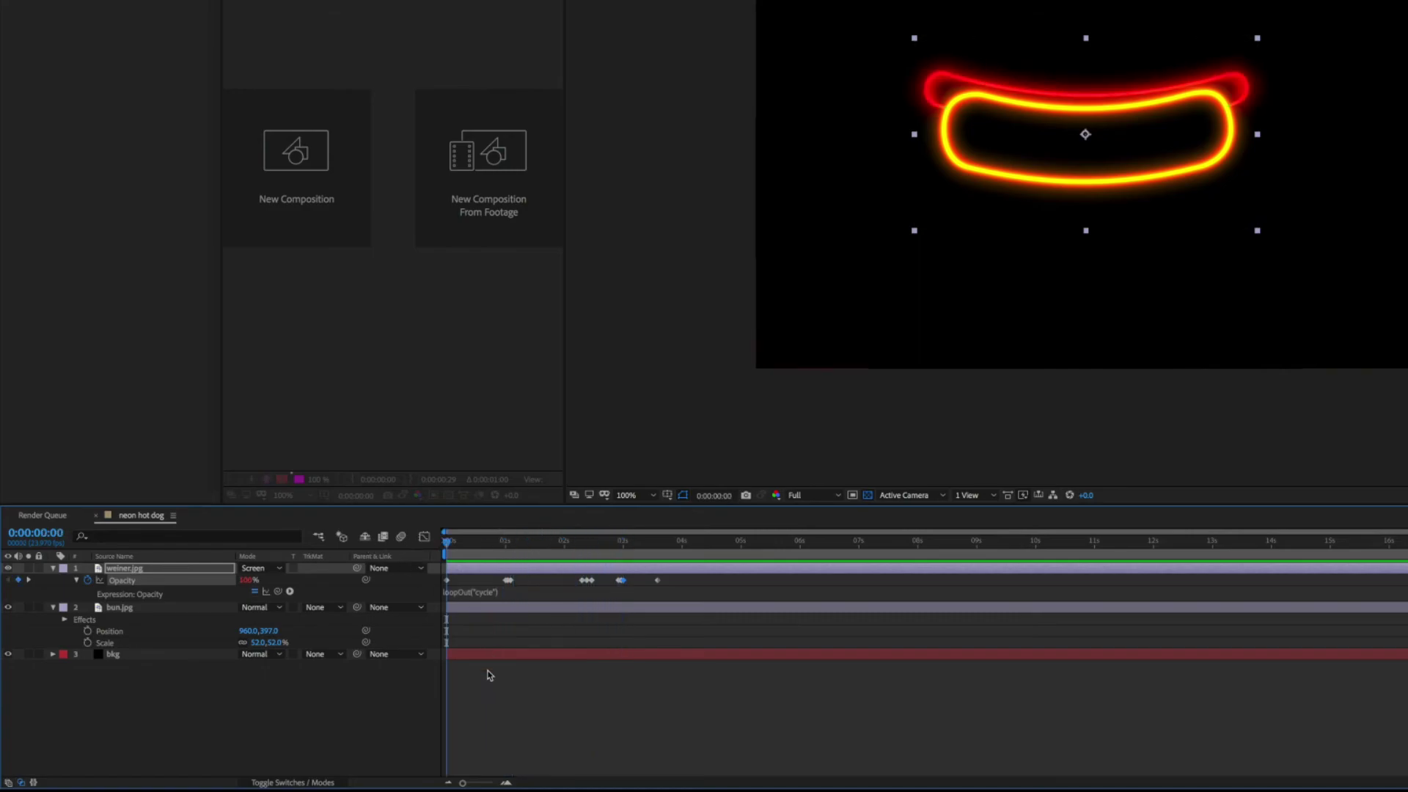
click(176, 611)
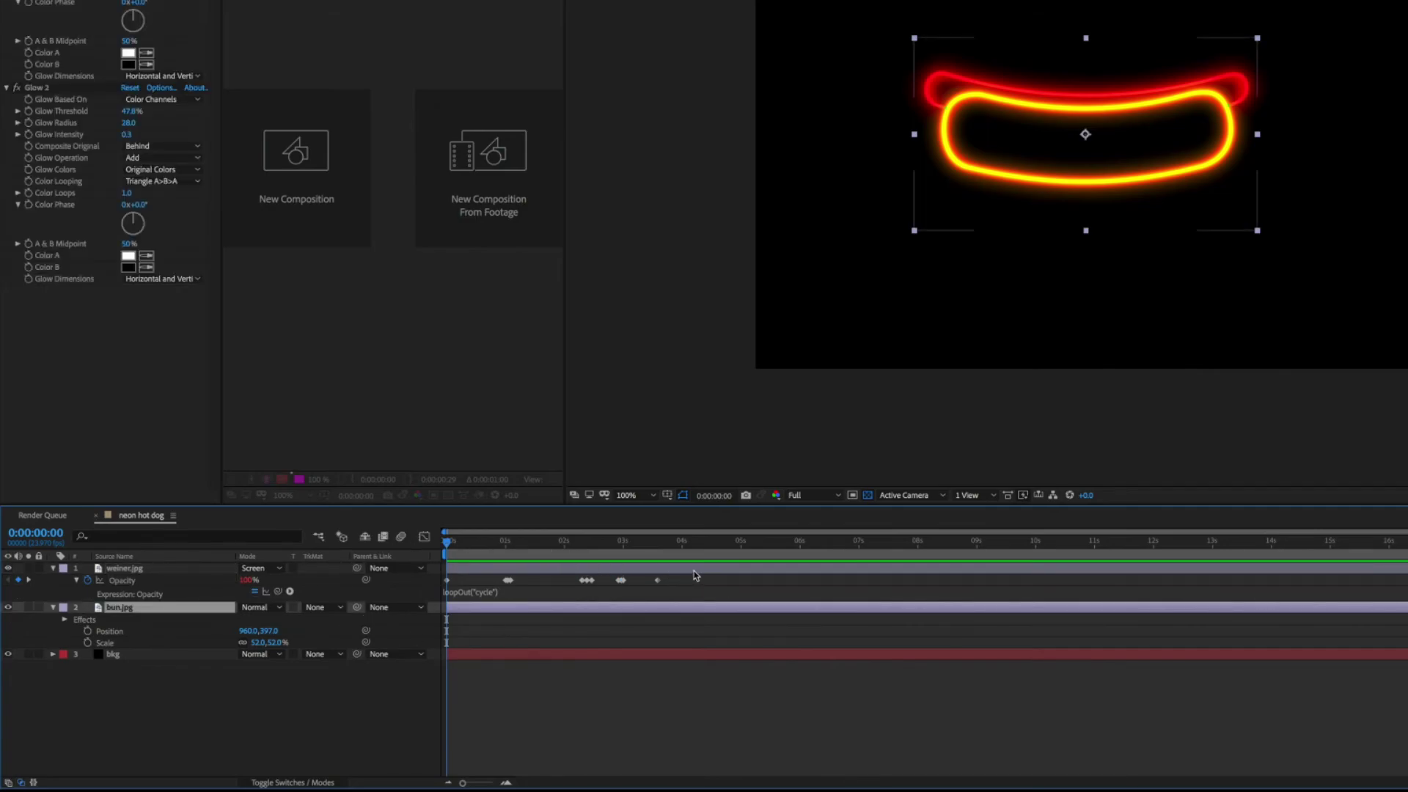
drag(448, 543, 476, 546)
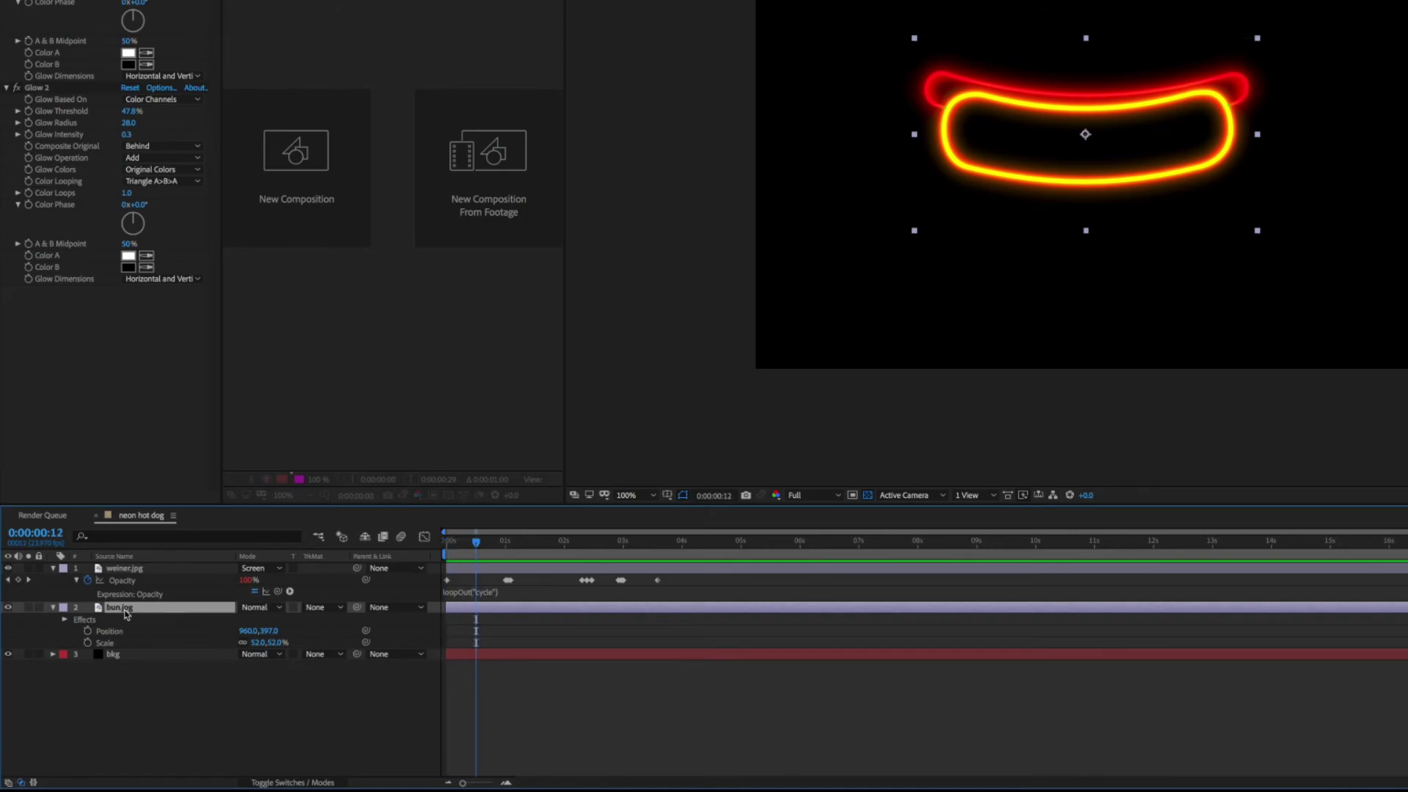
key(t)
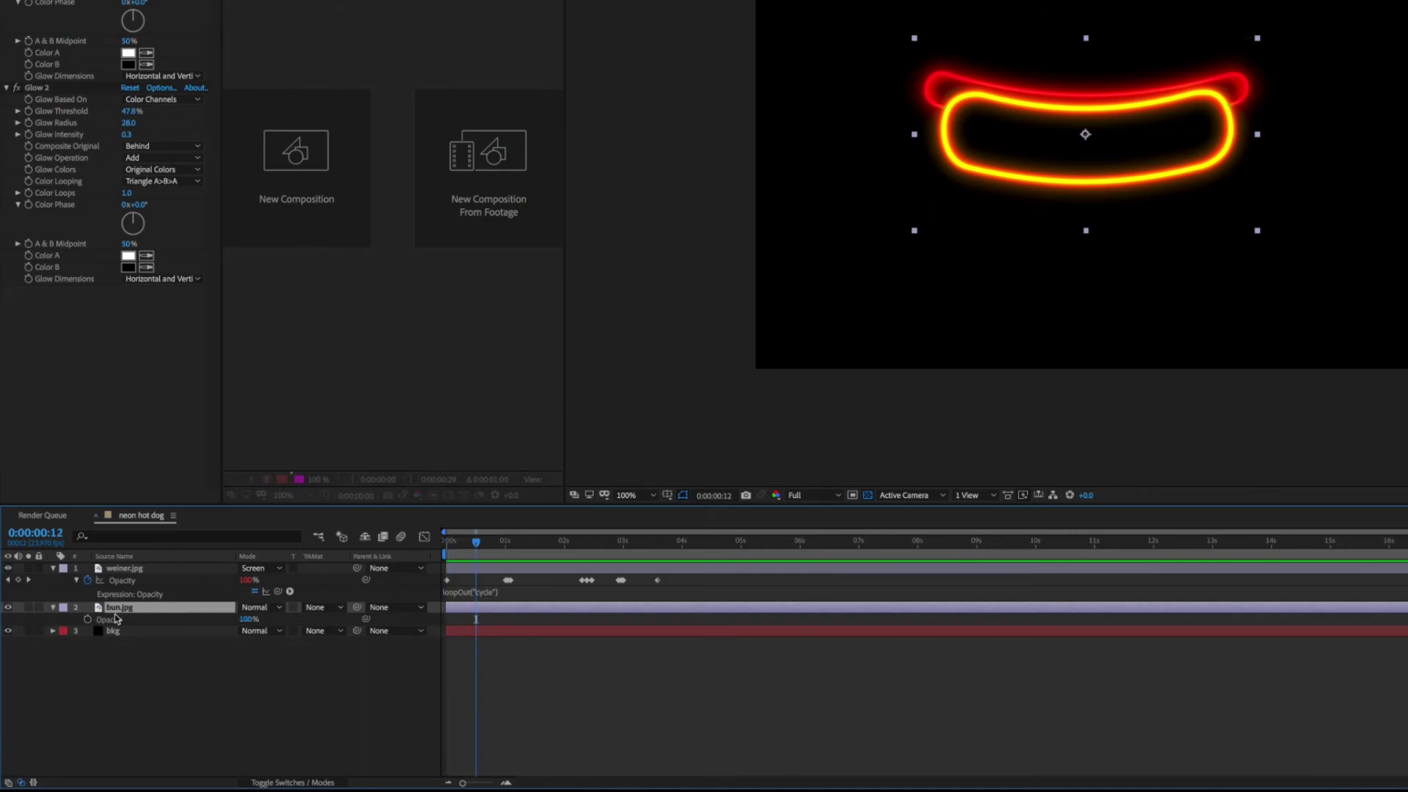
click(87, 620)
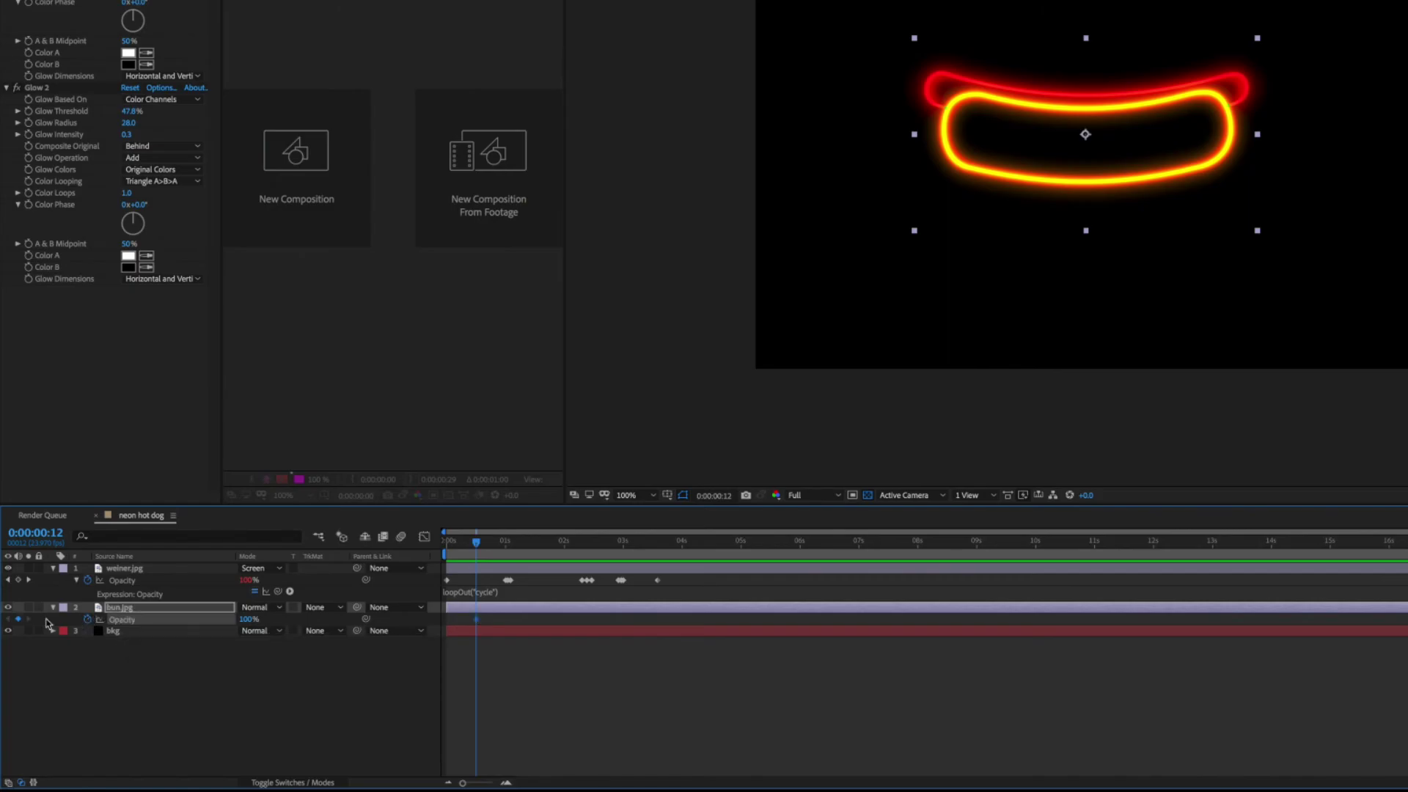
click(87, 620)
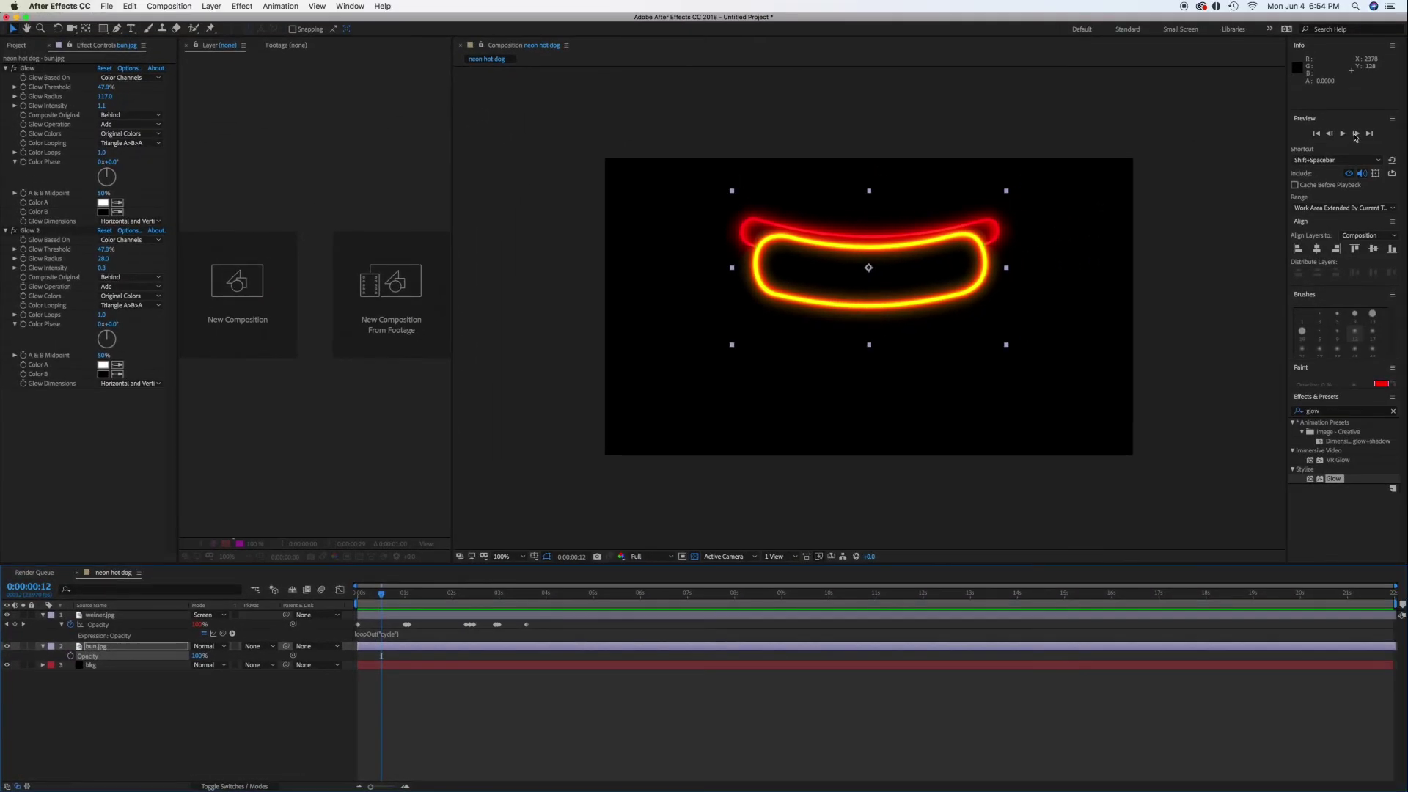
click(1355, 133)
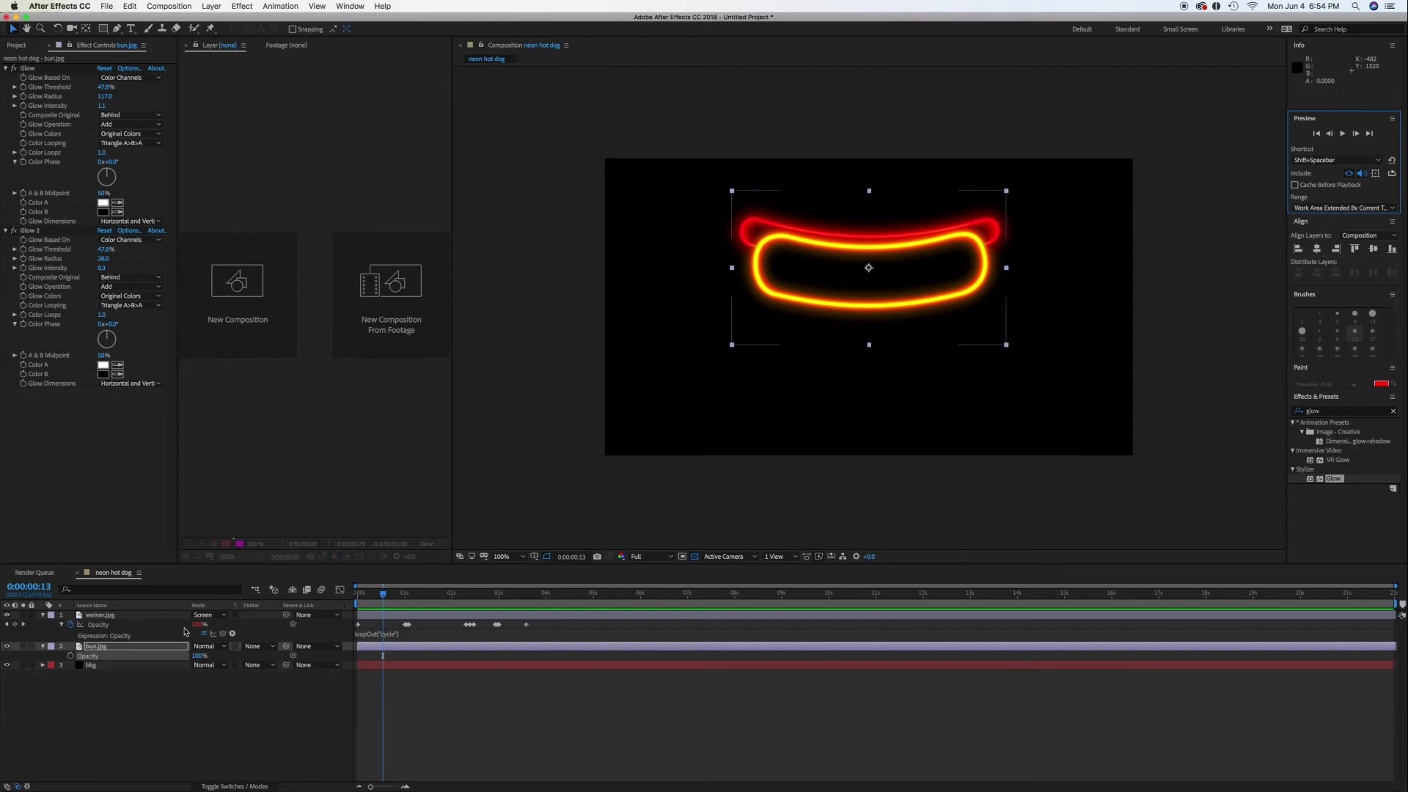
drag(198, 626, 104, 629)
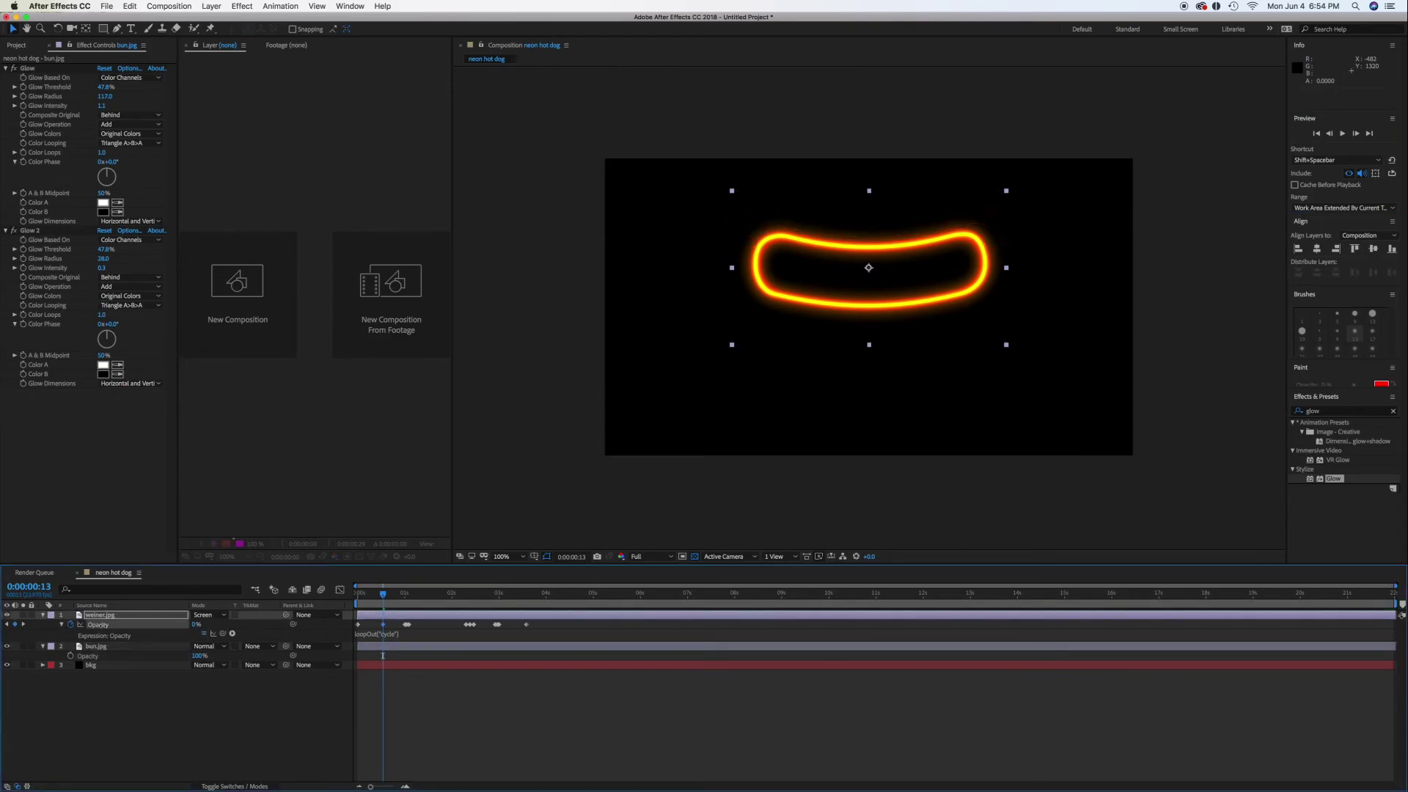
click(102, 646)
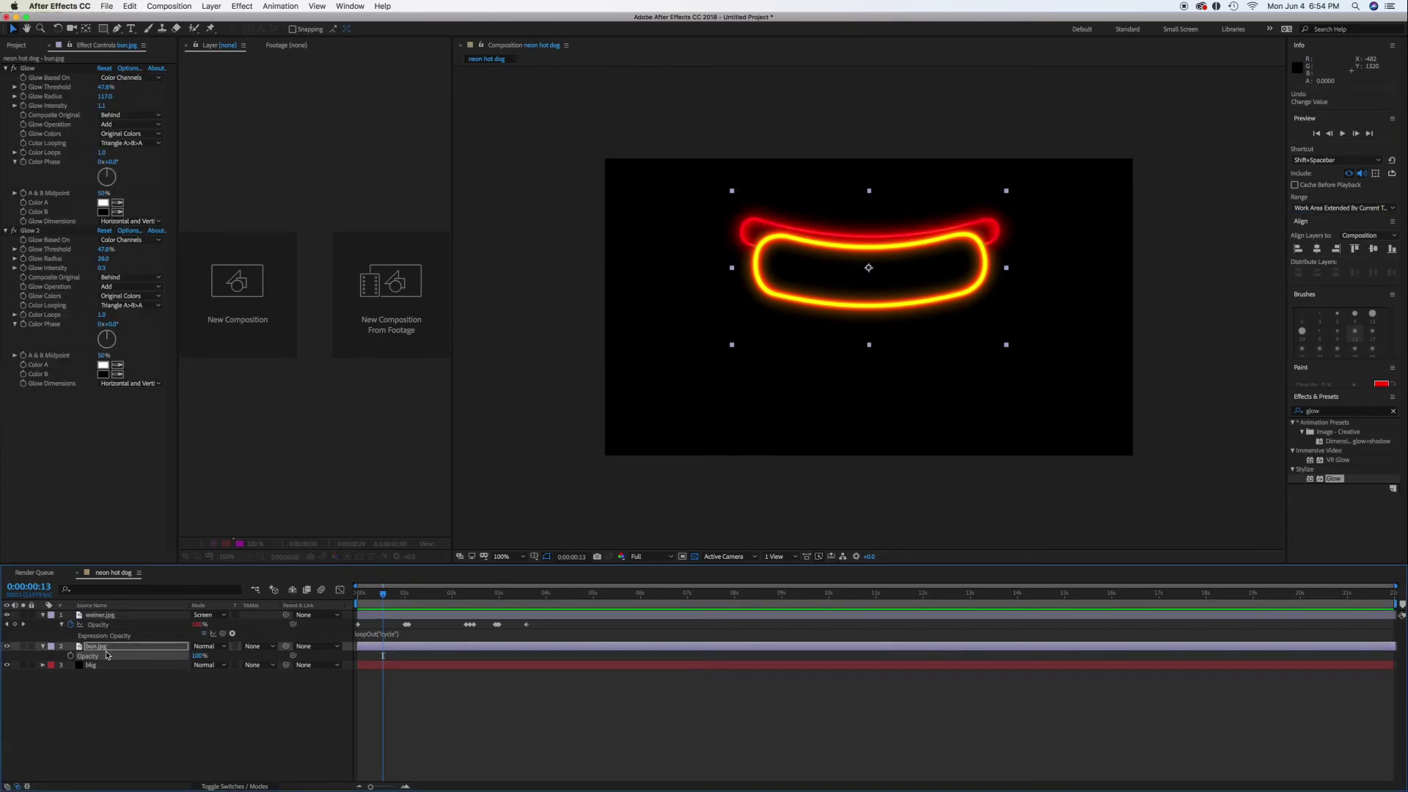
drag(132, 657, 88, 659)
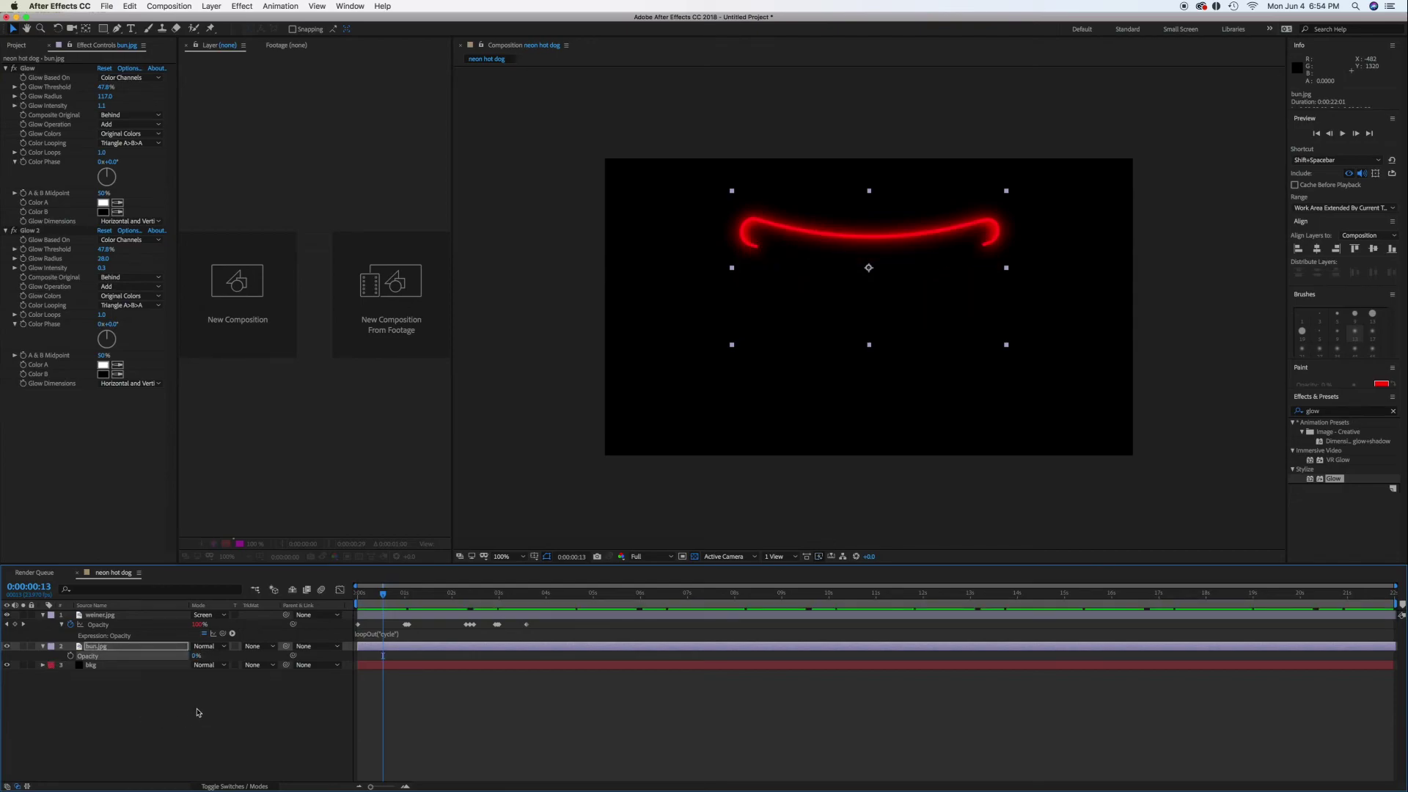
Collapse weiner.jpg's properties and start opacity keyframes on bun.jpg with 100% at 0:00:00:13
click(43, 615)
click(111, 628)
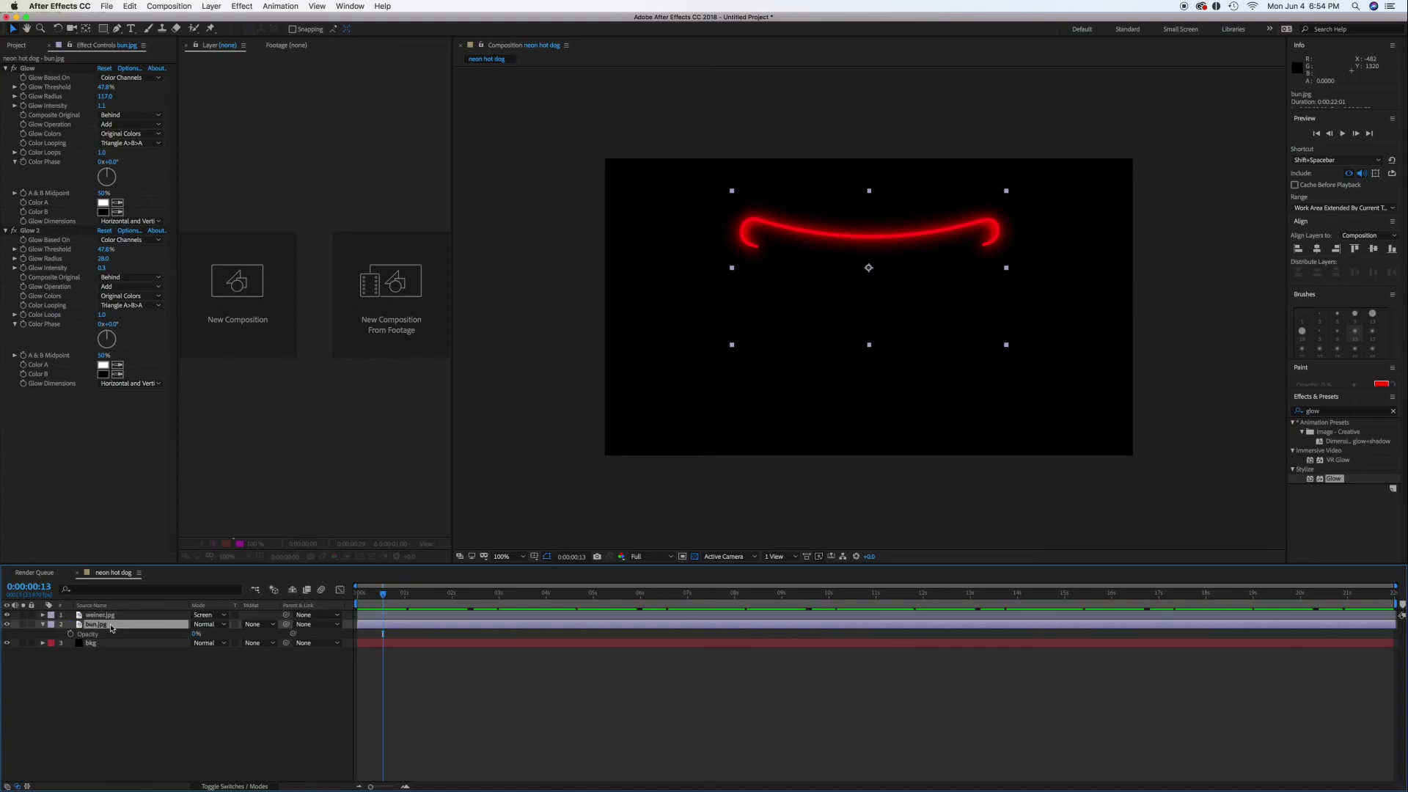
click(70, 633)
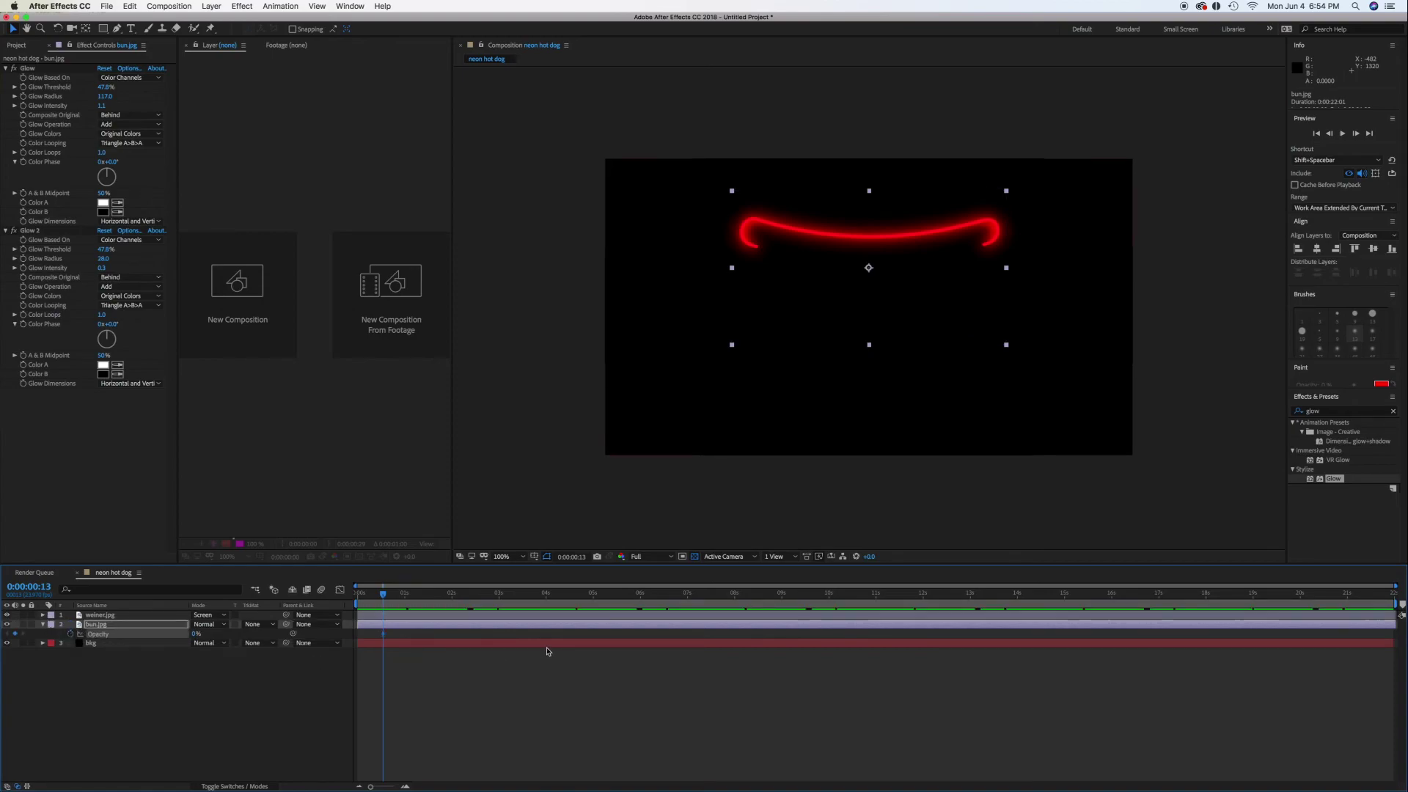
click(194, 633)
text(100)
key(Return)
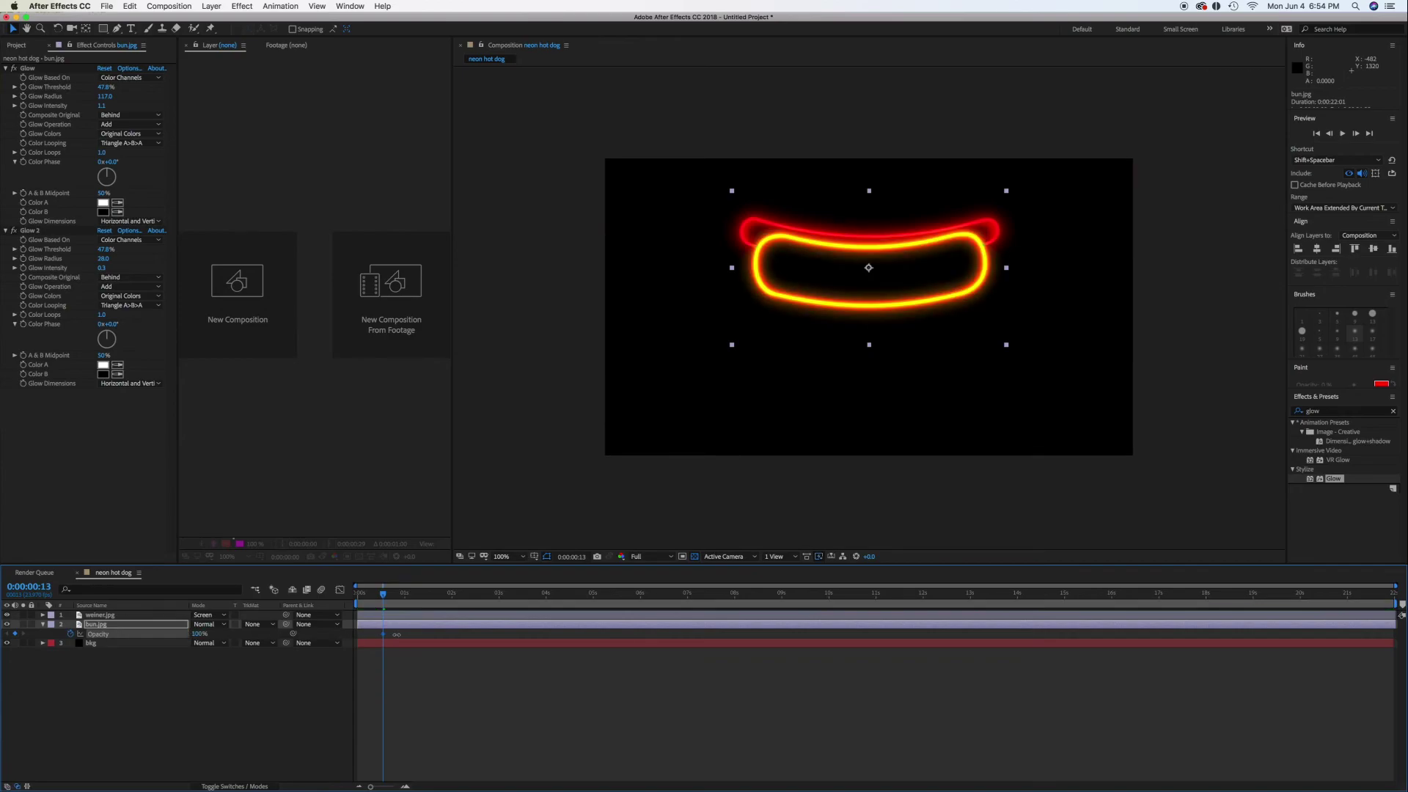
Keyframe bun.jpg's opacity at 0% at 0:00:00:14 and at 96% at 0:00:00:15
click(1356, 134)
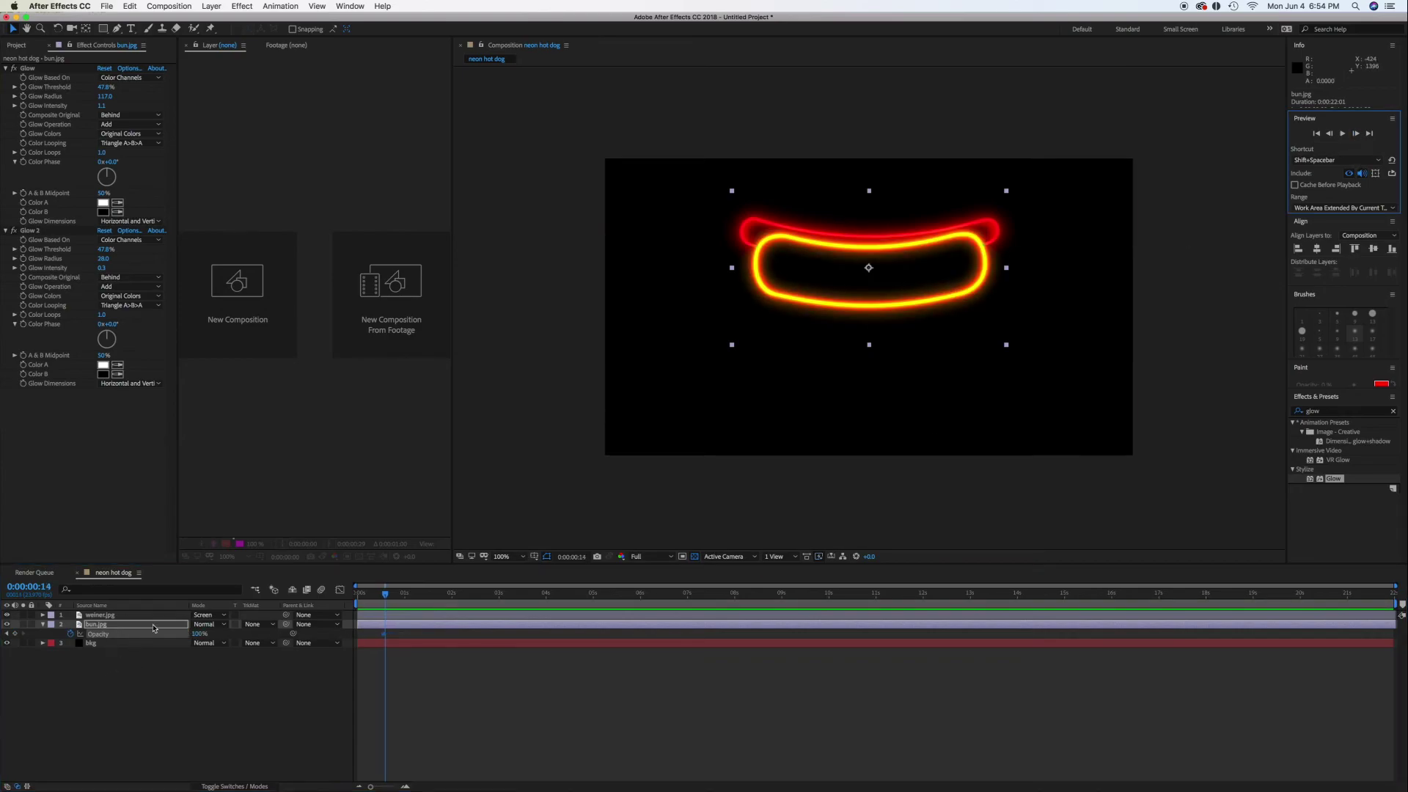
click(195, 634)
text(0)
key(Return)
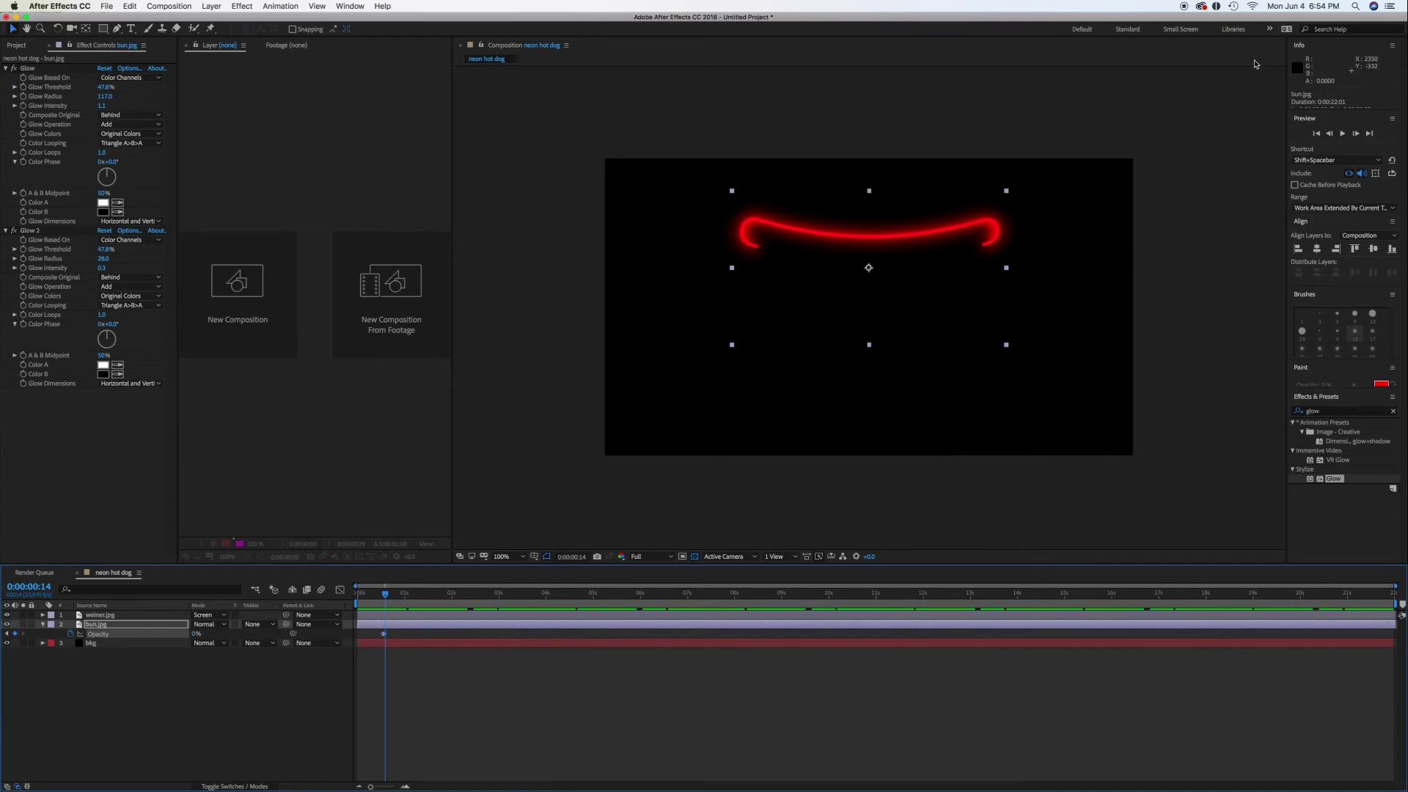
click(1355, 133)
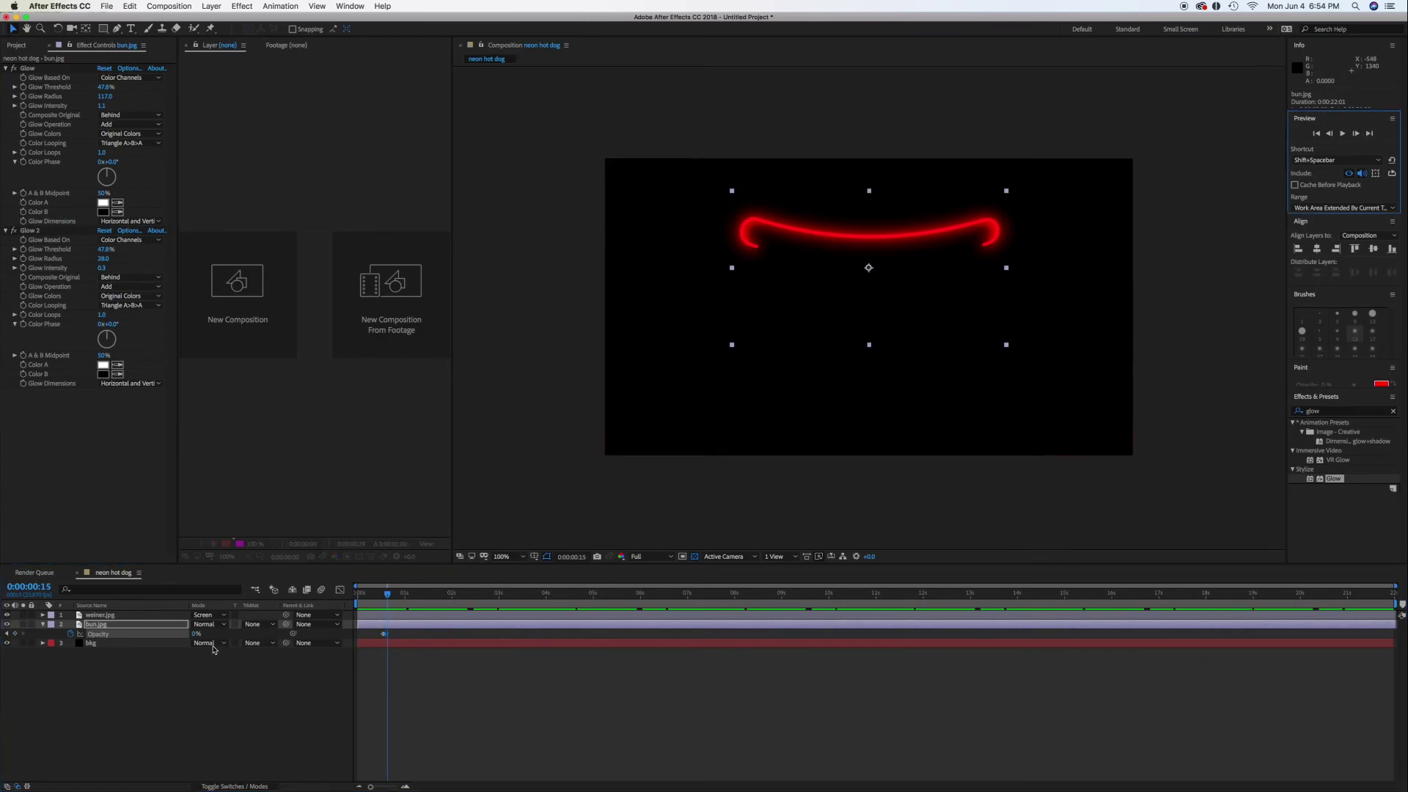
click(194, 633)
text(96)
key(Return)
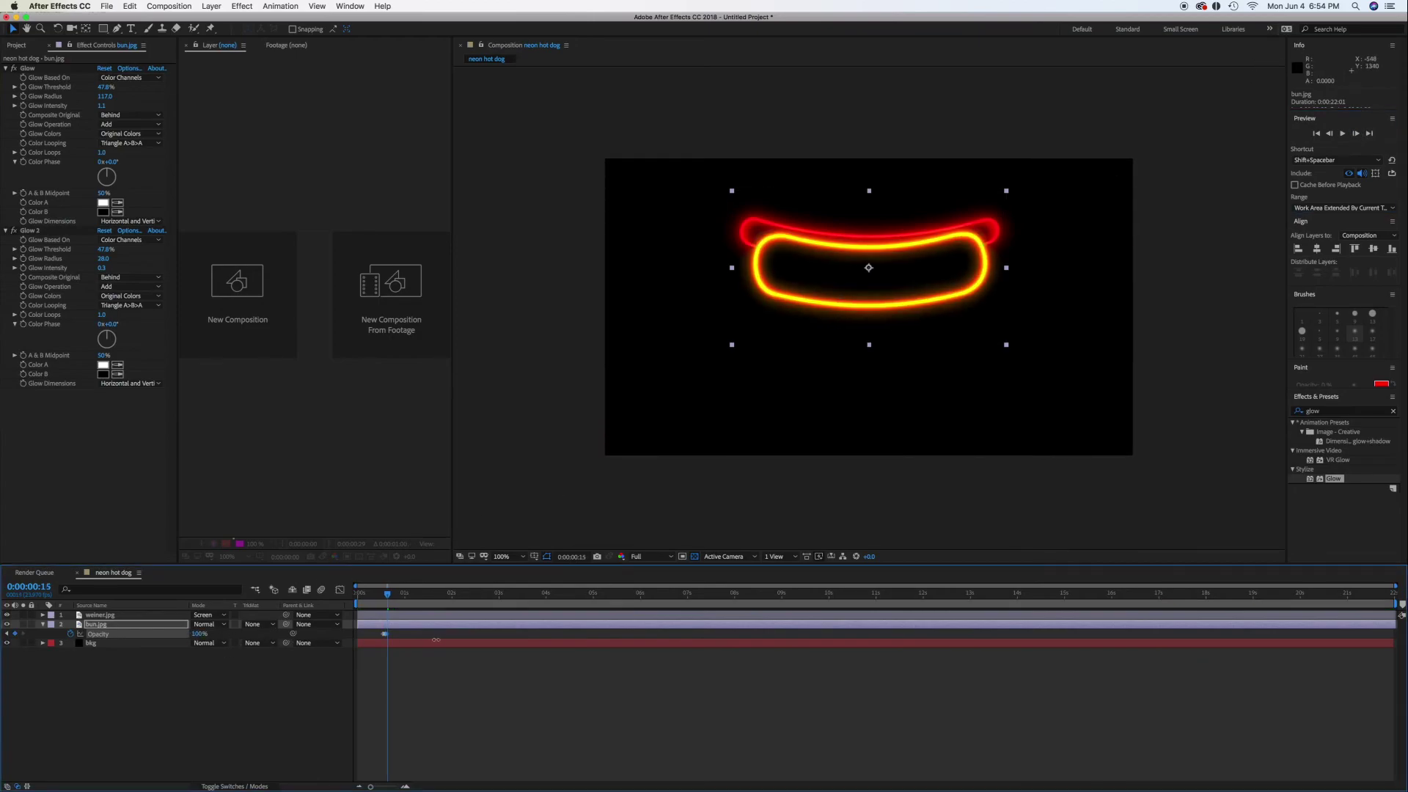
Show only the keyframed opacity property of weiner.jpg
click(43, 615)
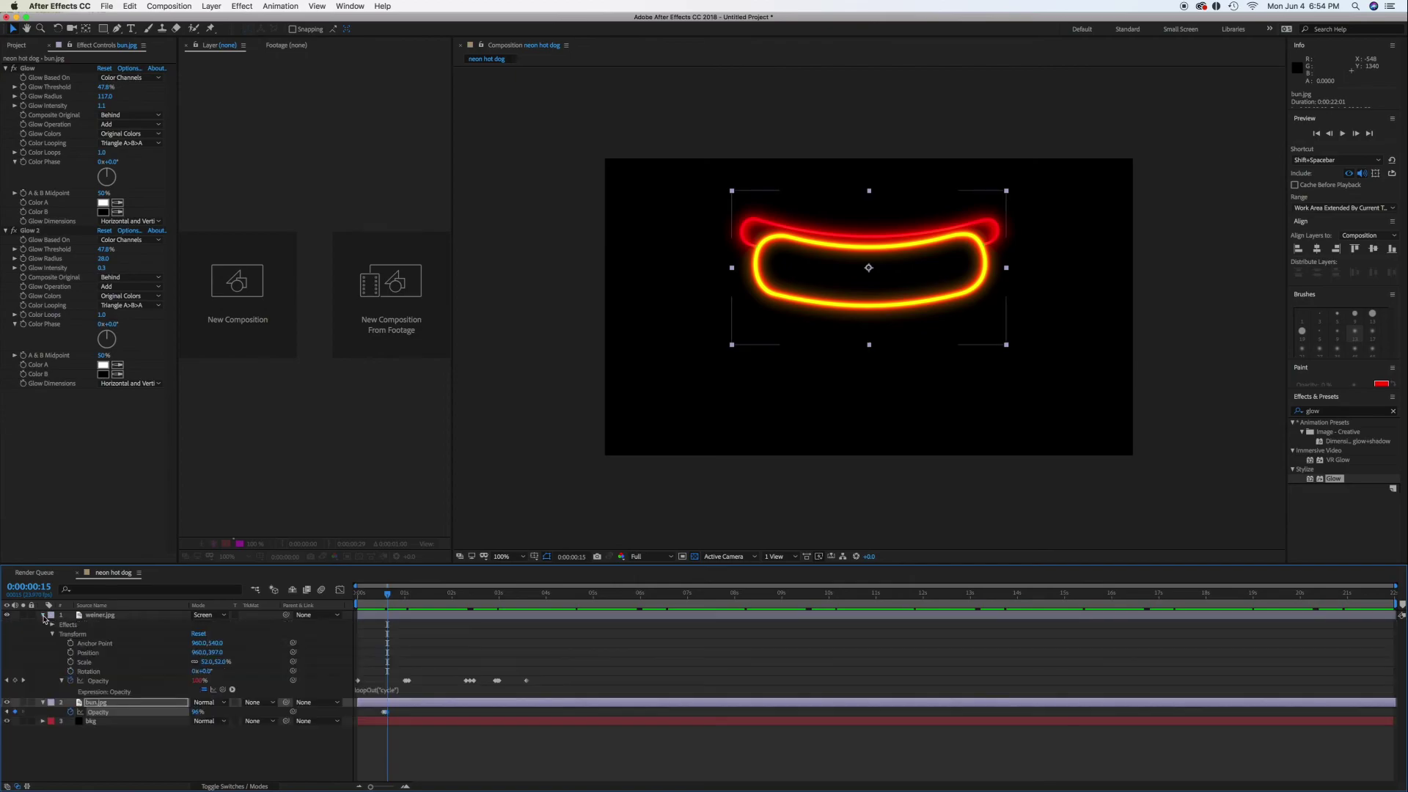
click(98, 617)
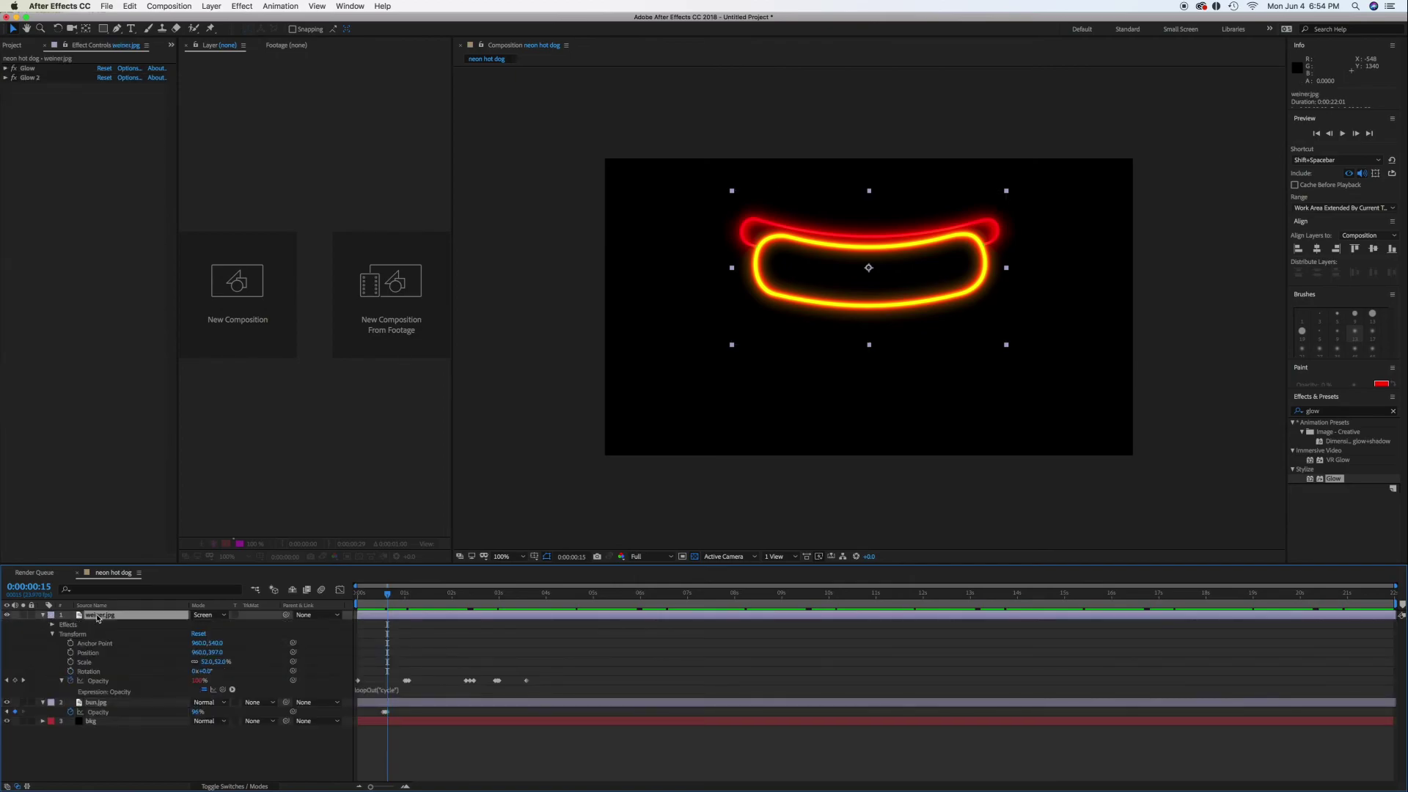
key(u)
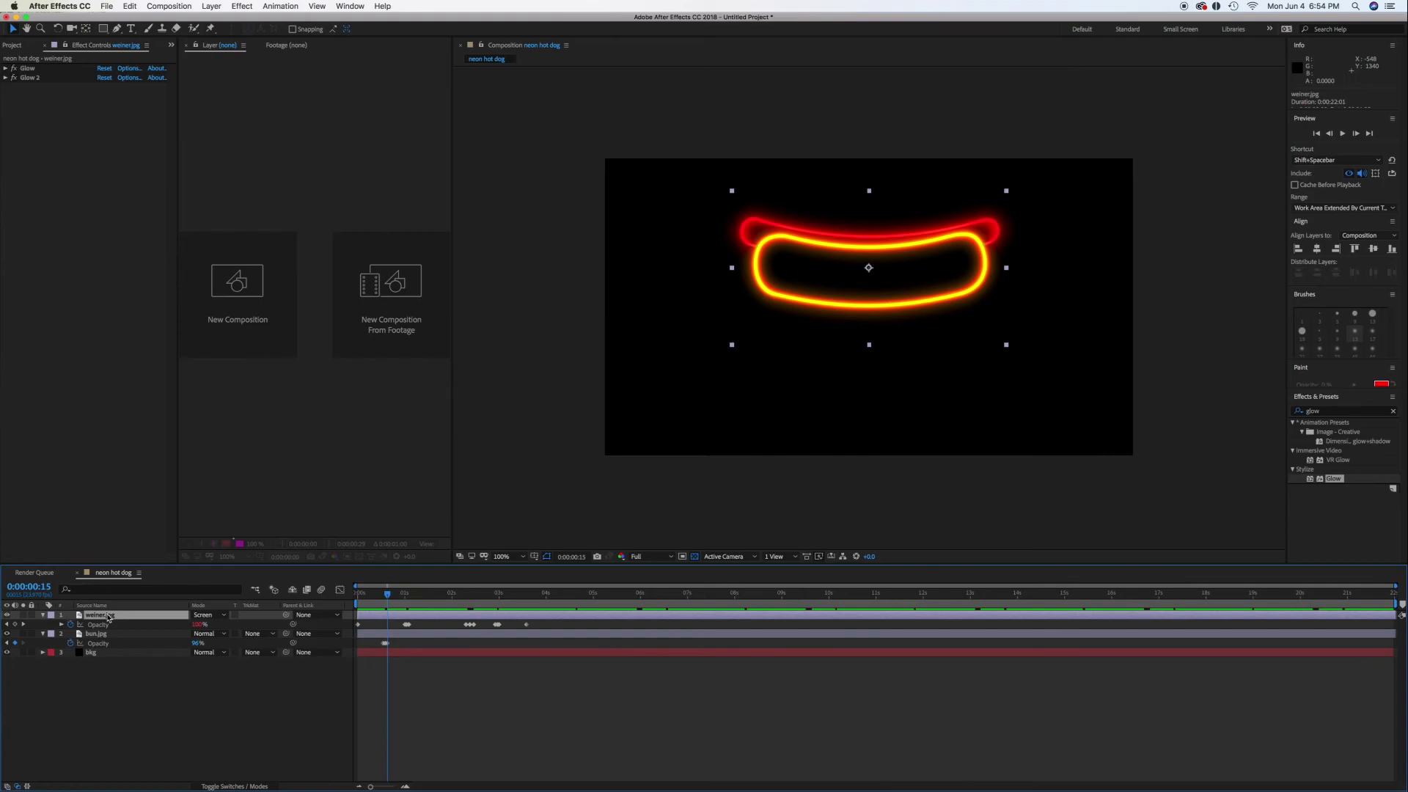
Keyframe bun.jpg's opacity at 96% at 0:00:01:03, 0% at 0:00:01:04 and 100% at 0:00:01:05
drag(389, 598, 411, 596)
click(15, 643)
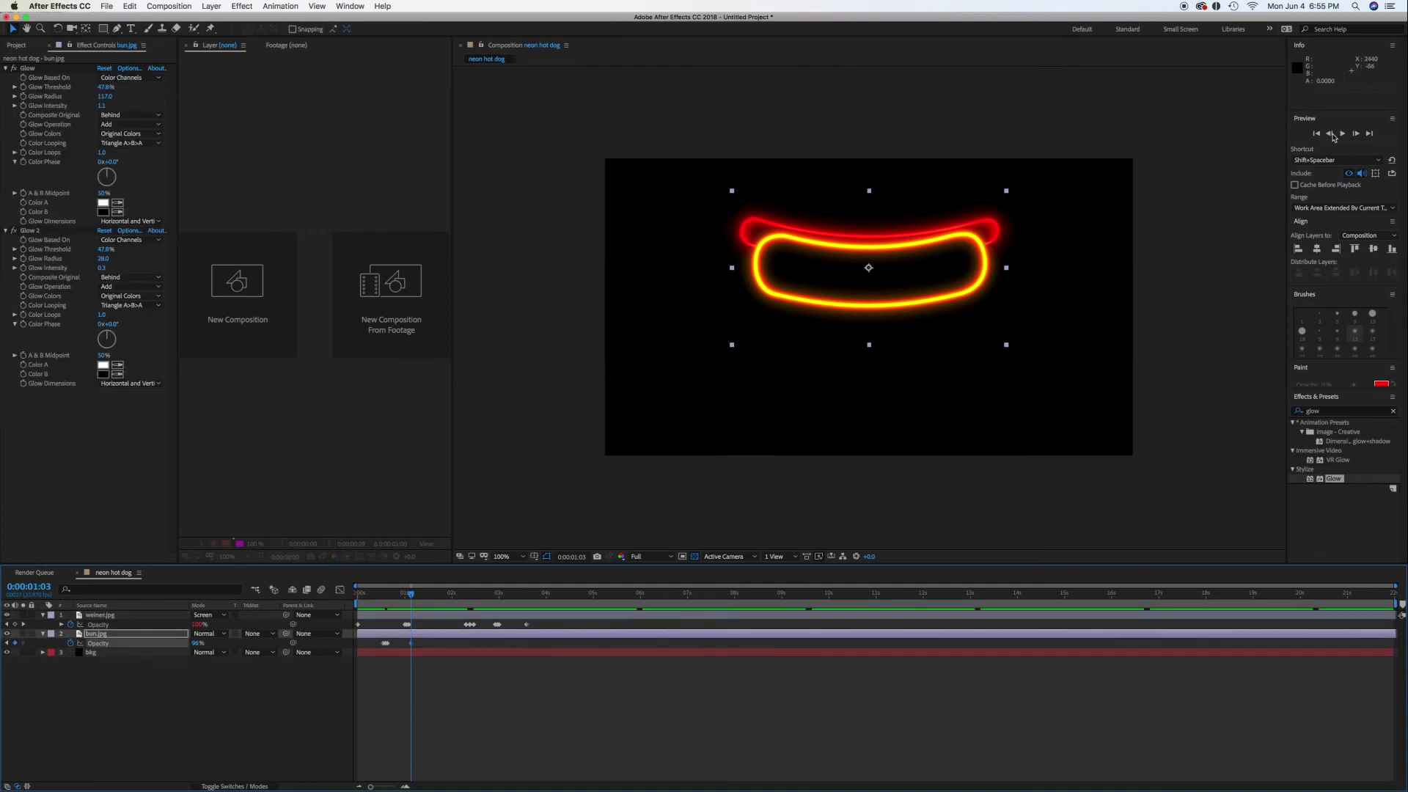
click(1356, 134)
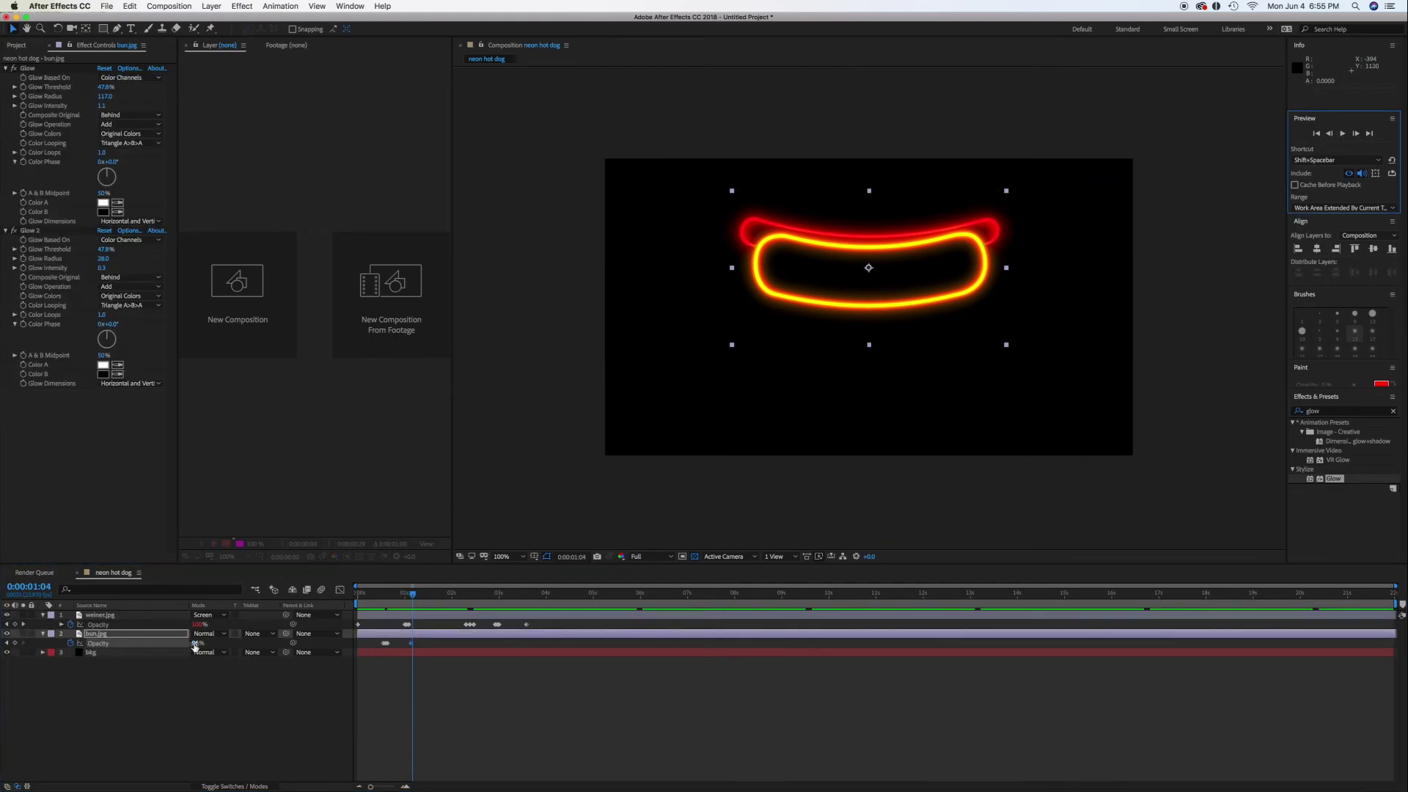
drag(196, 643, 165, 644)
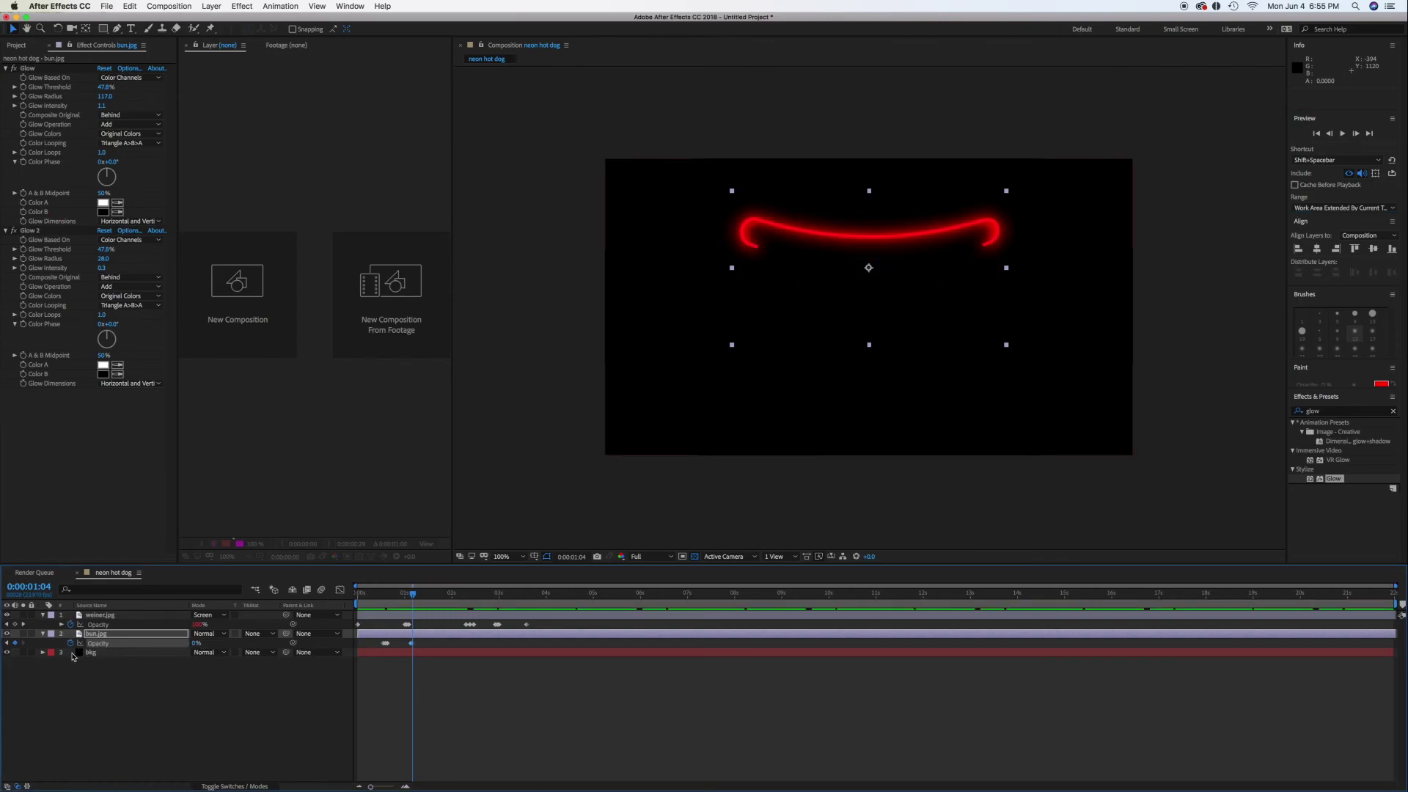
click(1354, 134)
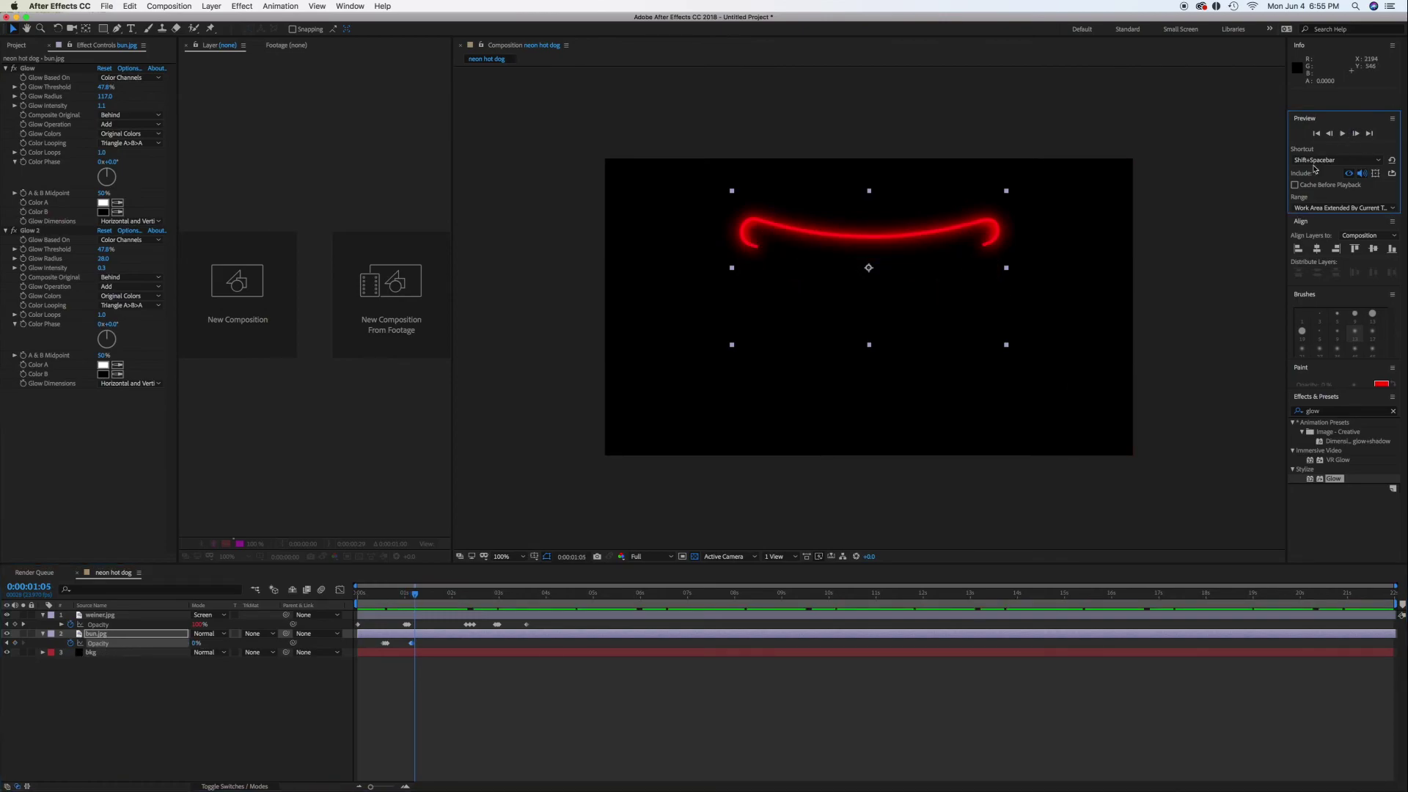
drag(196, 643, 400, 638)
Step back through bun.jpg's opacity keyframes and set the one at 0:00:00:15 to 100%
click(6, 643)
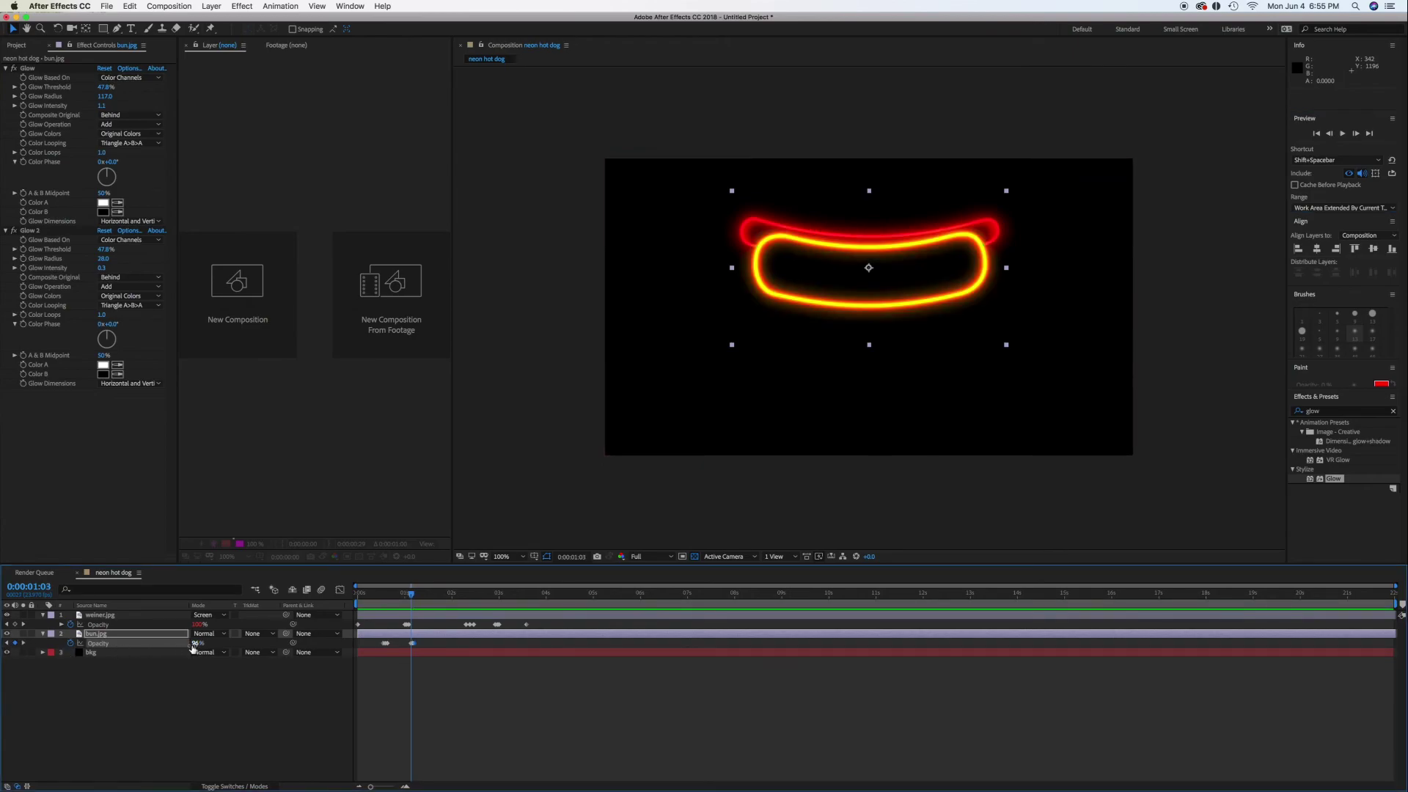
click(7, 642)
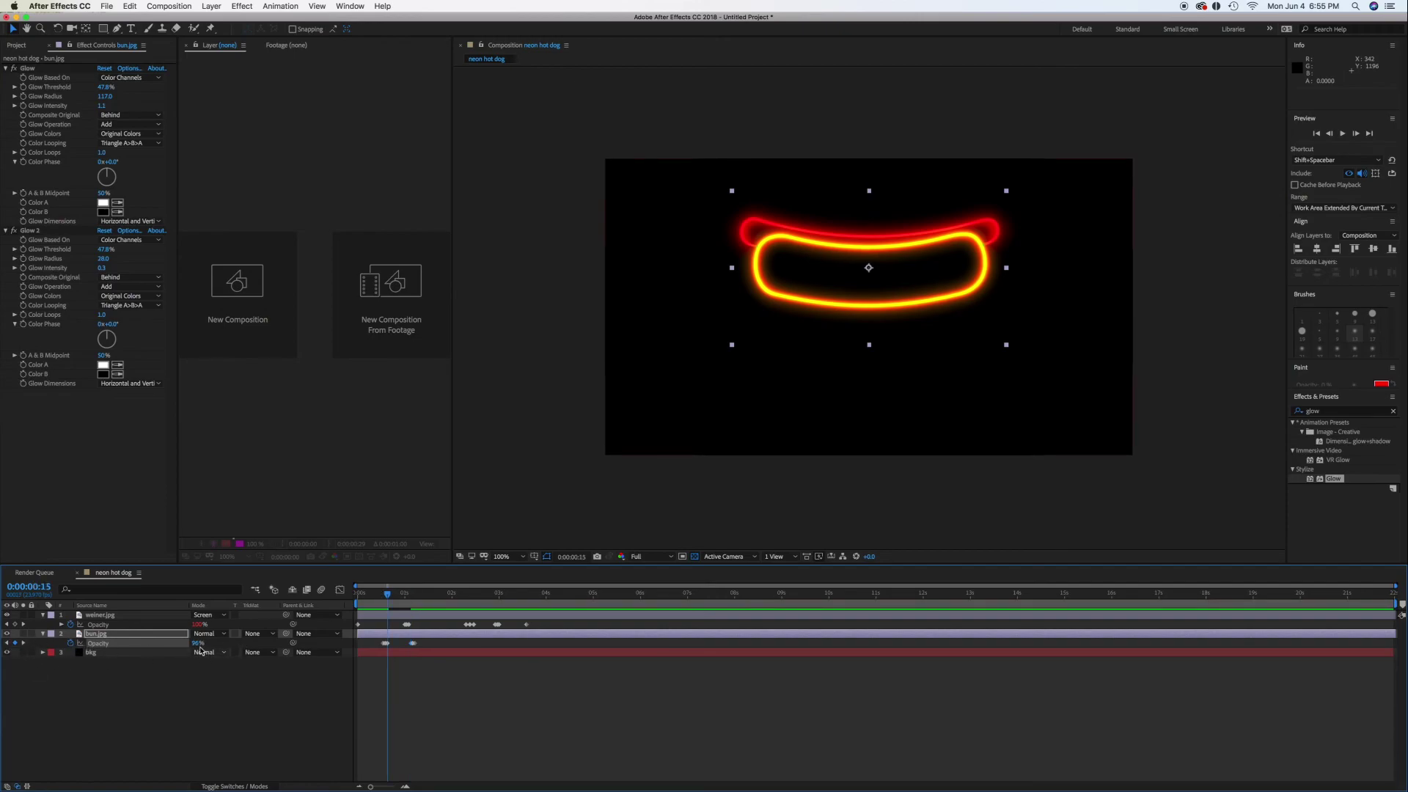
drag(198, 643, 225, 643)
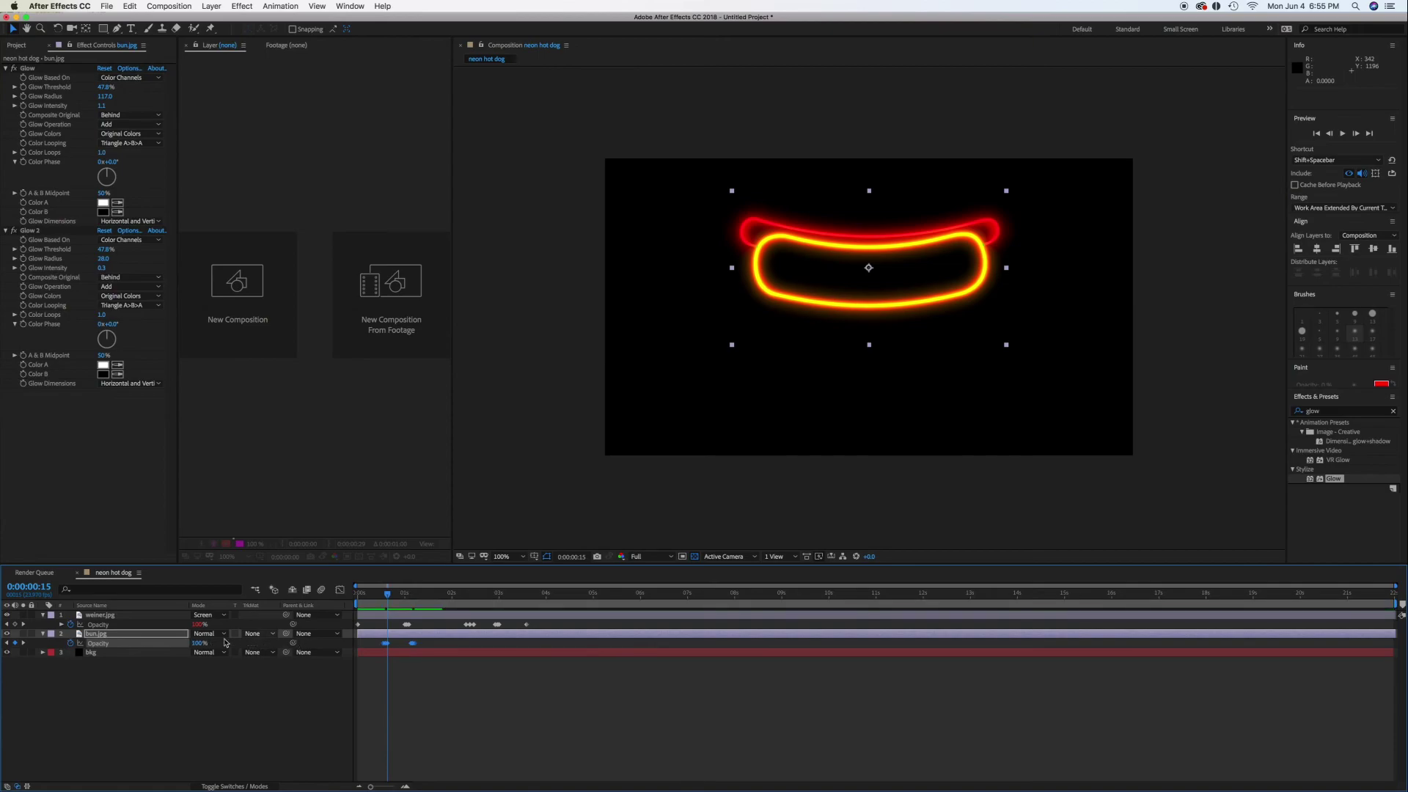
Keyframe bun.jpg's opacity at 100% at 0:00:02:14 and dim it to 33% at 0:00:02:16
click(23, 643)
key(Page_Down)
drag(425, 598, 480, 597)
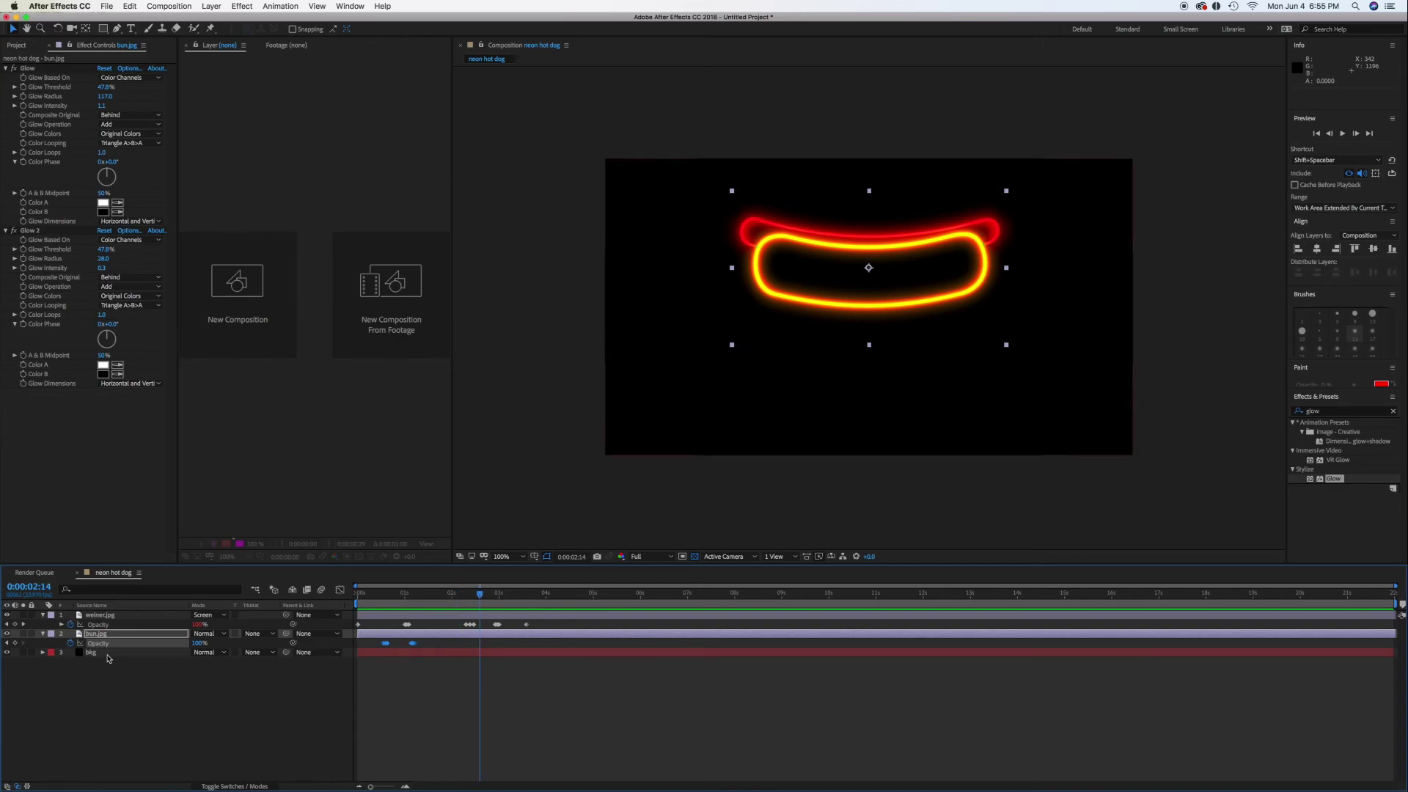
click(15, 642)
click(1355, 135)
click(1354, 135)
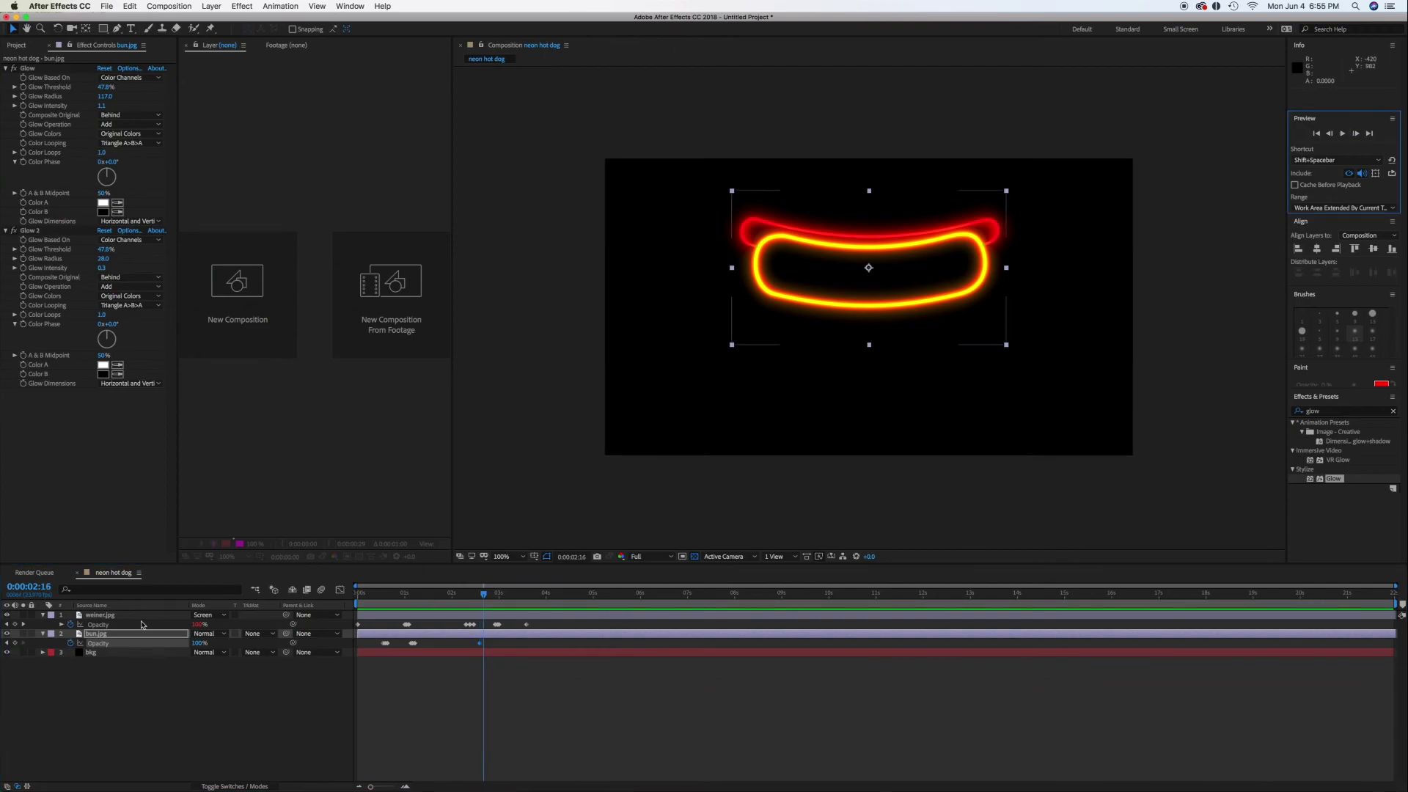
click(198, 643)
text(33)
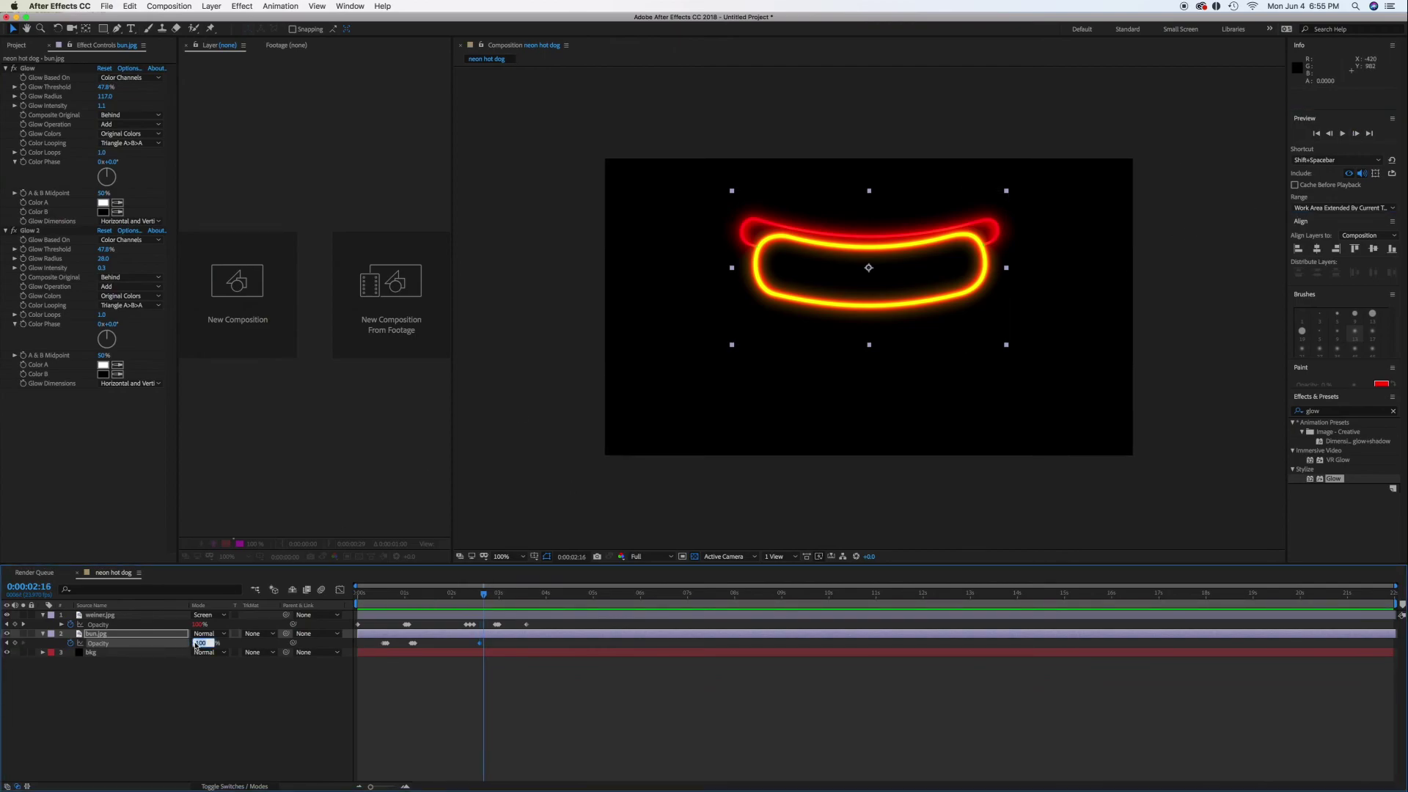
click(206, 686)
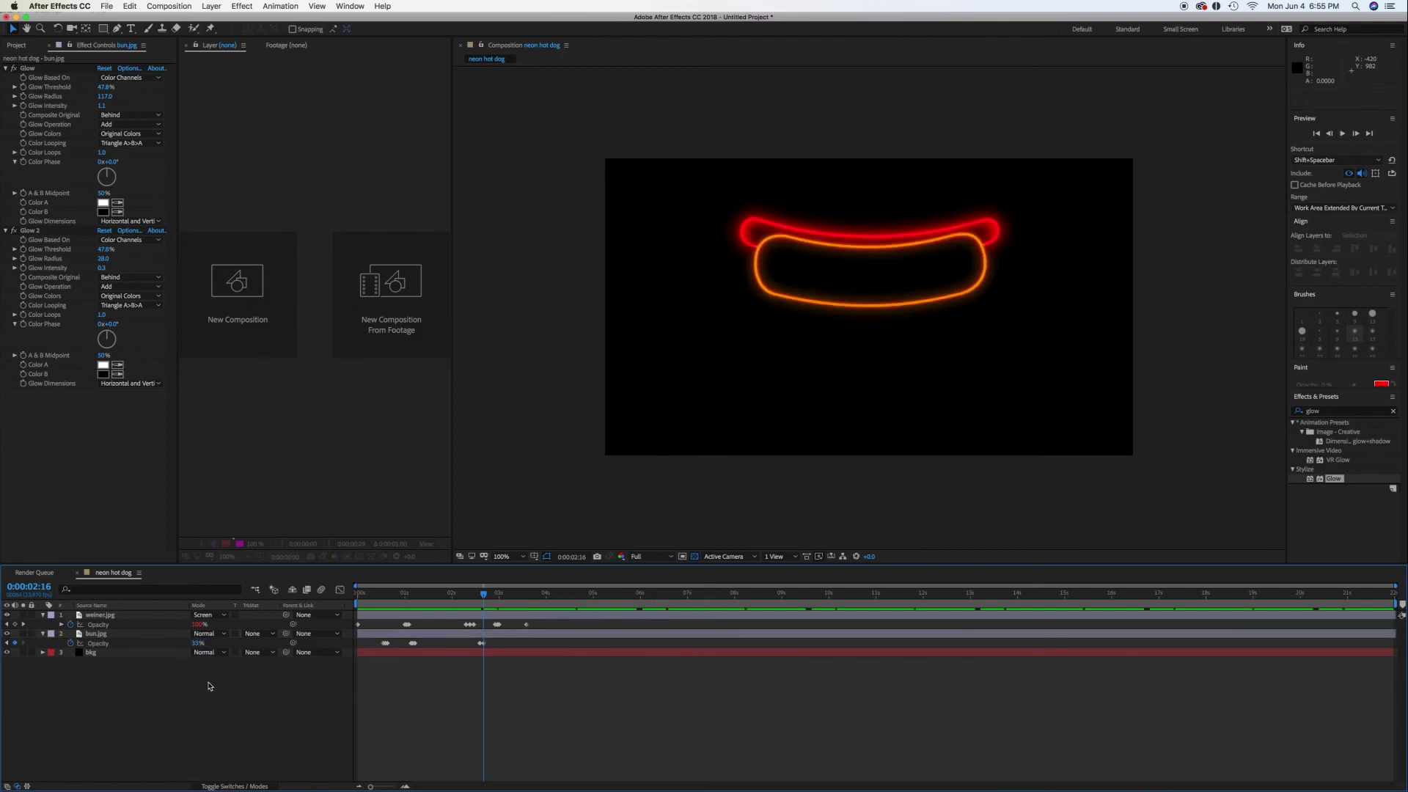
Keyframe bun.jpg's opacity at 100% at 0:00:02:18
click(1356, 134)
click(1356, 133)
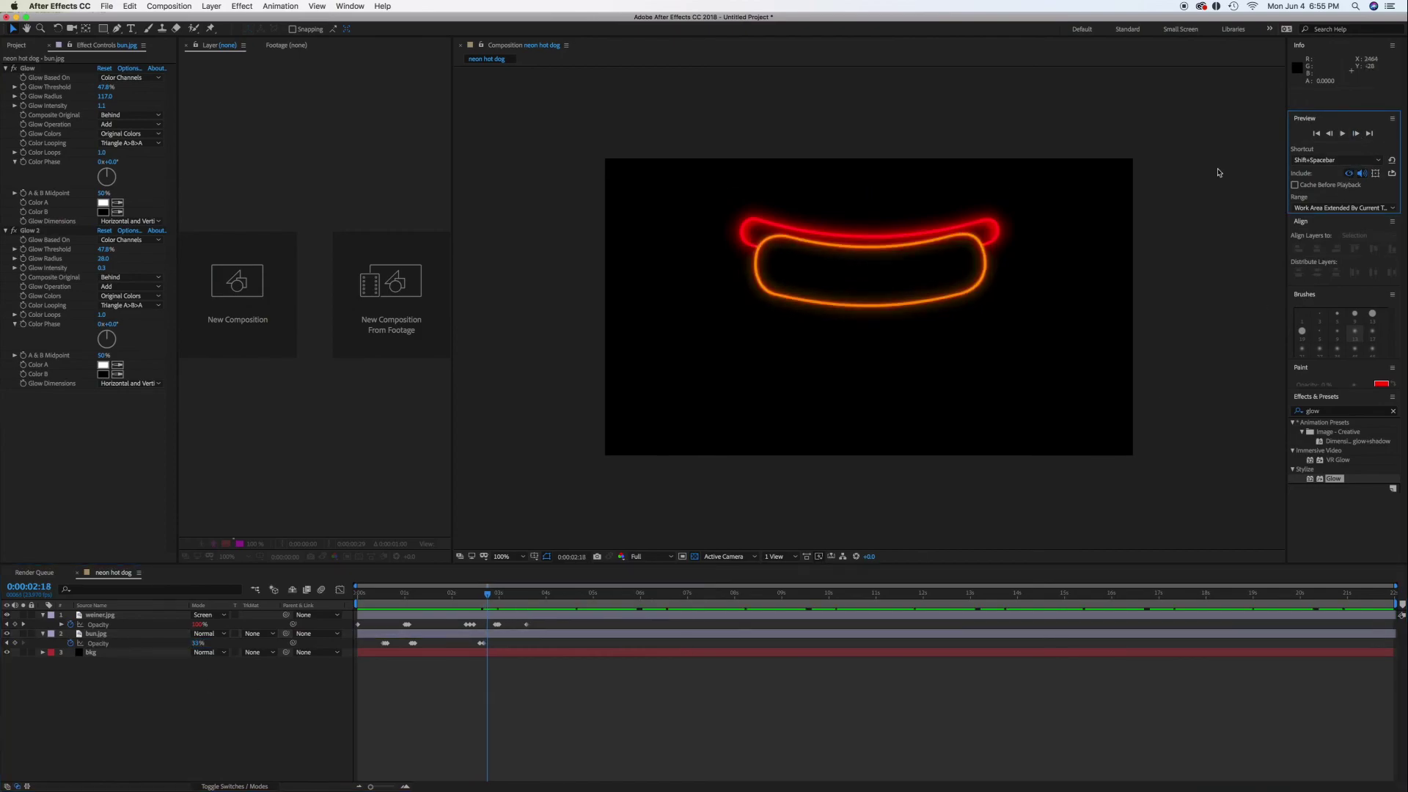
click(236, 645)
click(198, 643)
text(100)
key(Return)
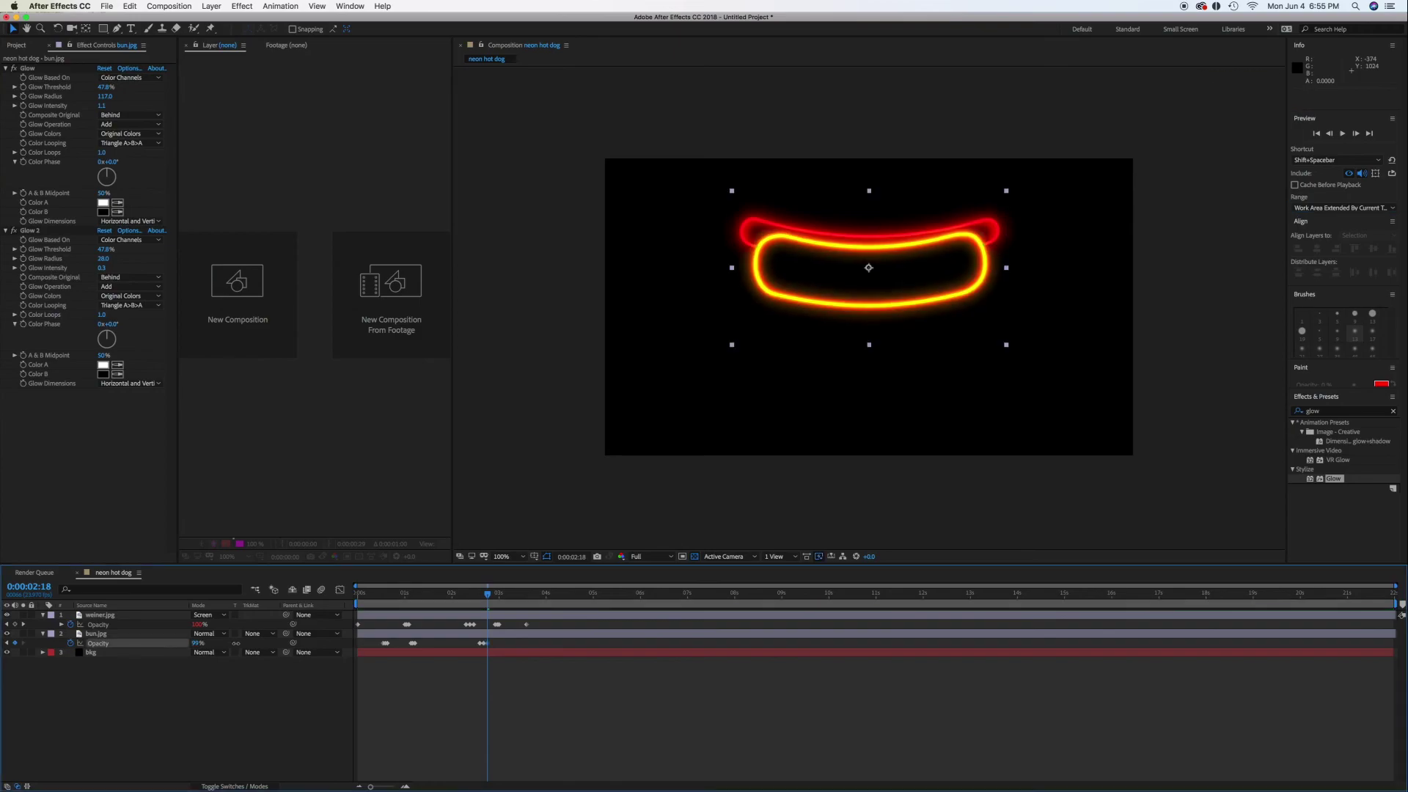
click(382, 633)
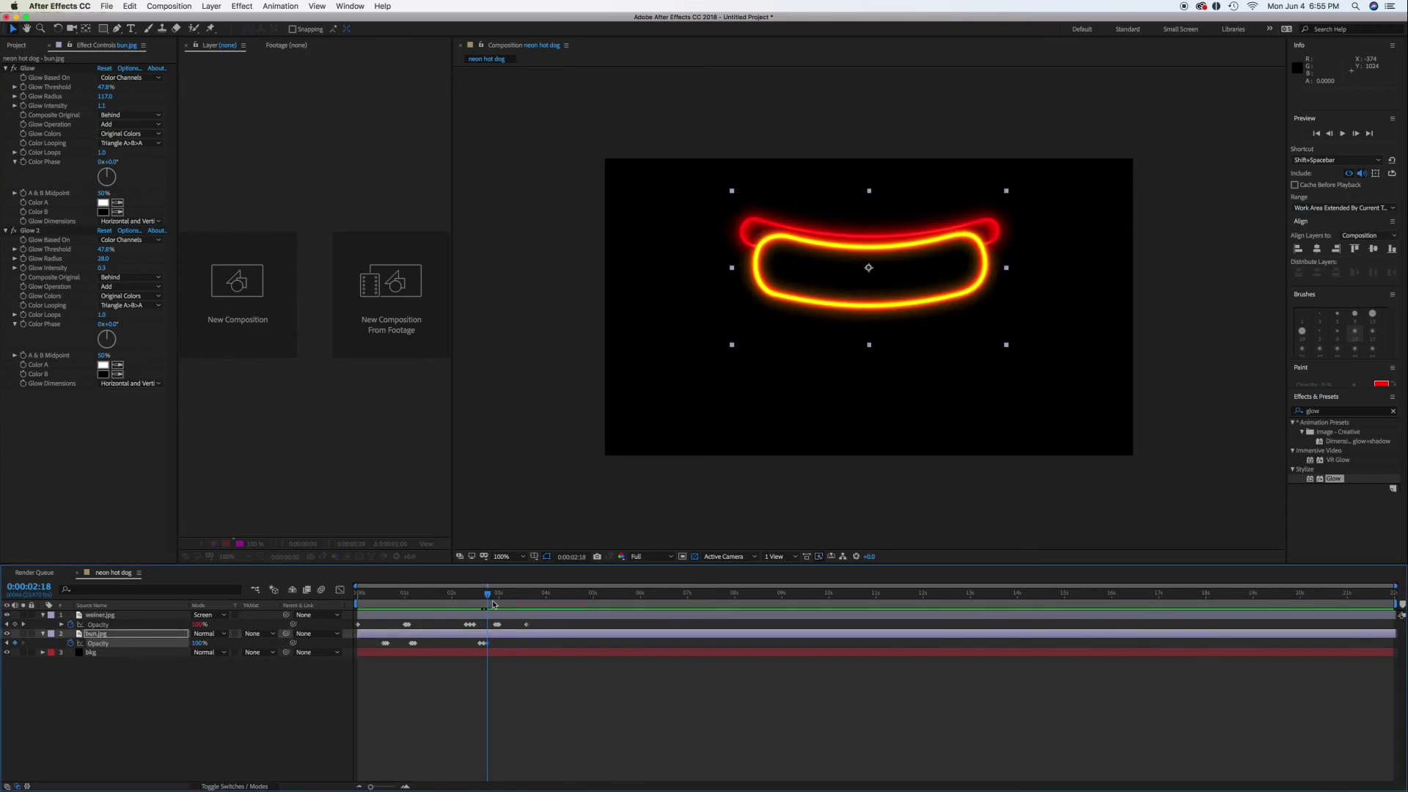
Keyframe another bun.jpg opacity flicker with 100% at 0:00:04:04, 0% at 0:00:04:05 and 100% at 0:00:04:06
drag(489, 600, 554, 601)
click(17, 643)
click(1355, 132)
drag(194, 643, 147, 644)
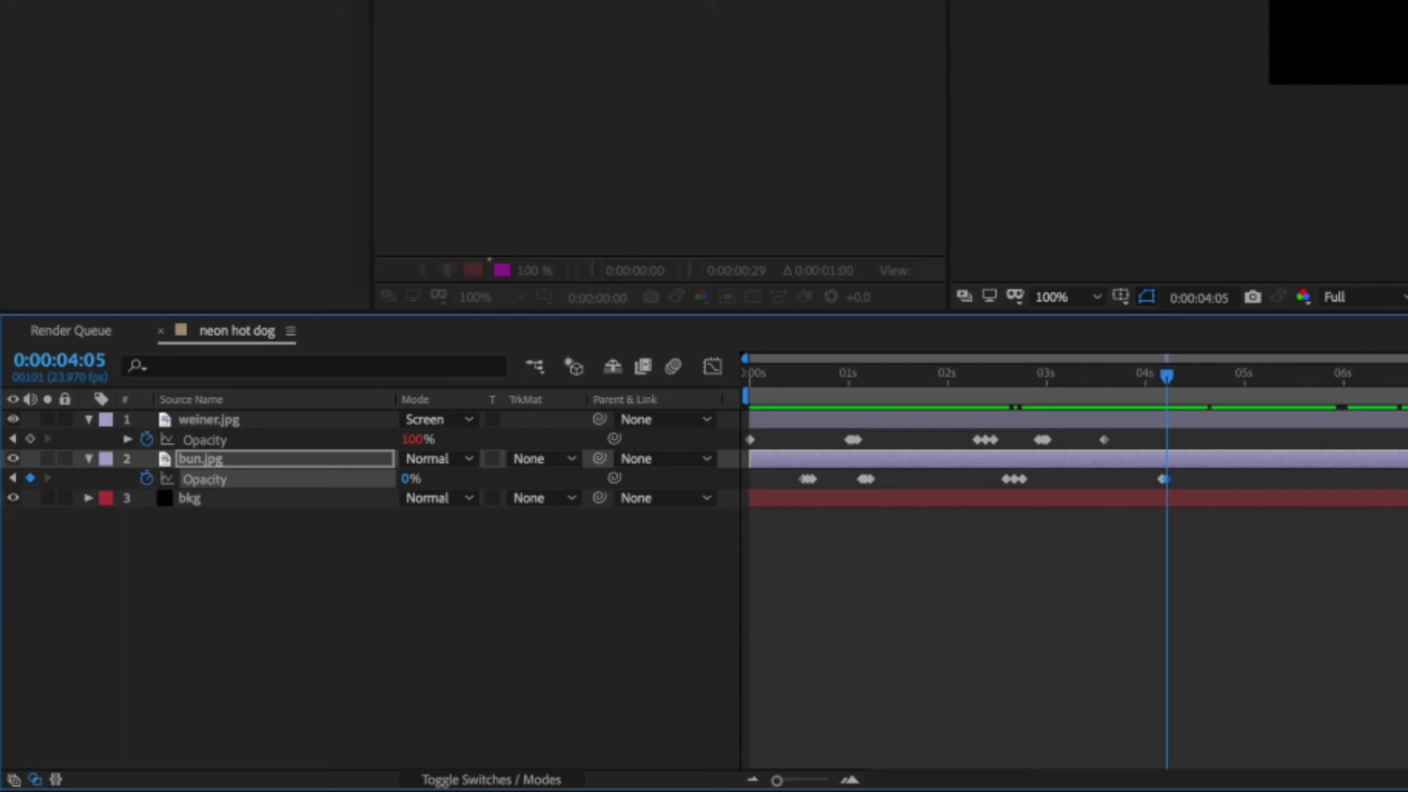
key(Page_Down)
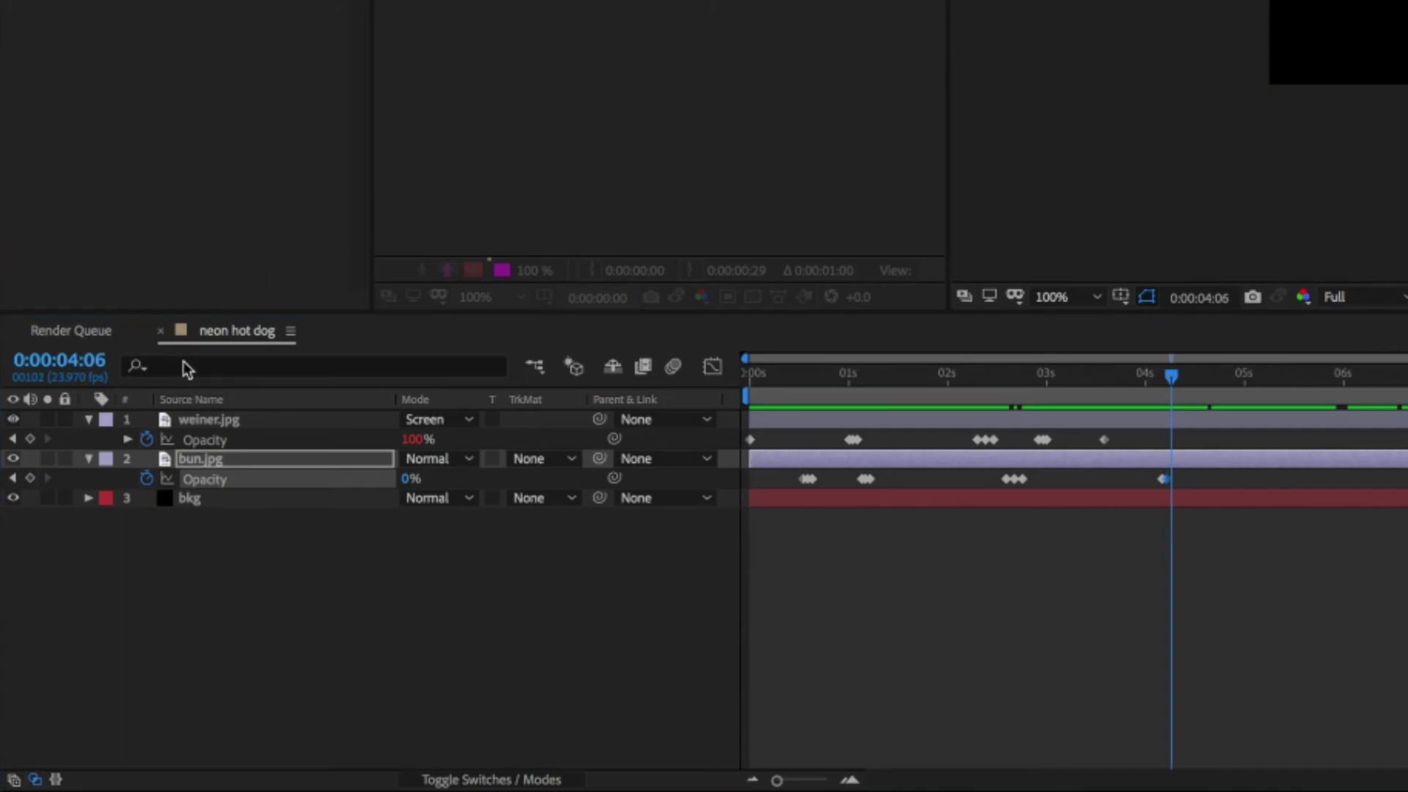
drag(405, 486, 498, 487)
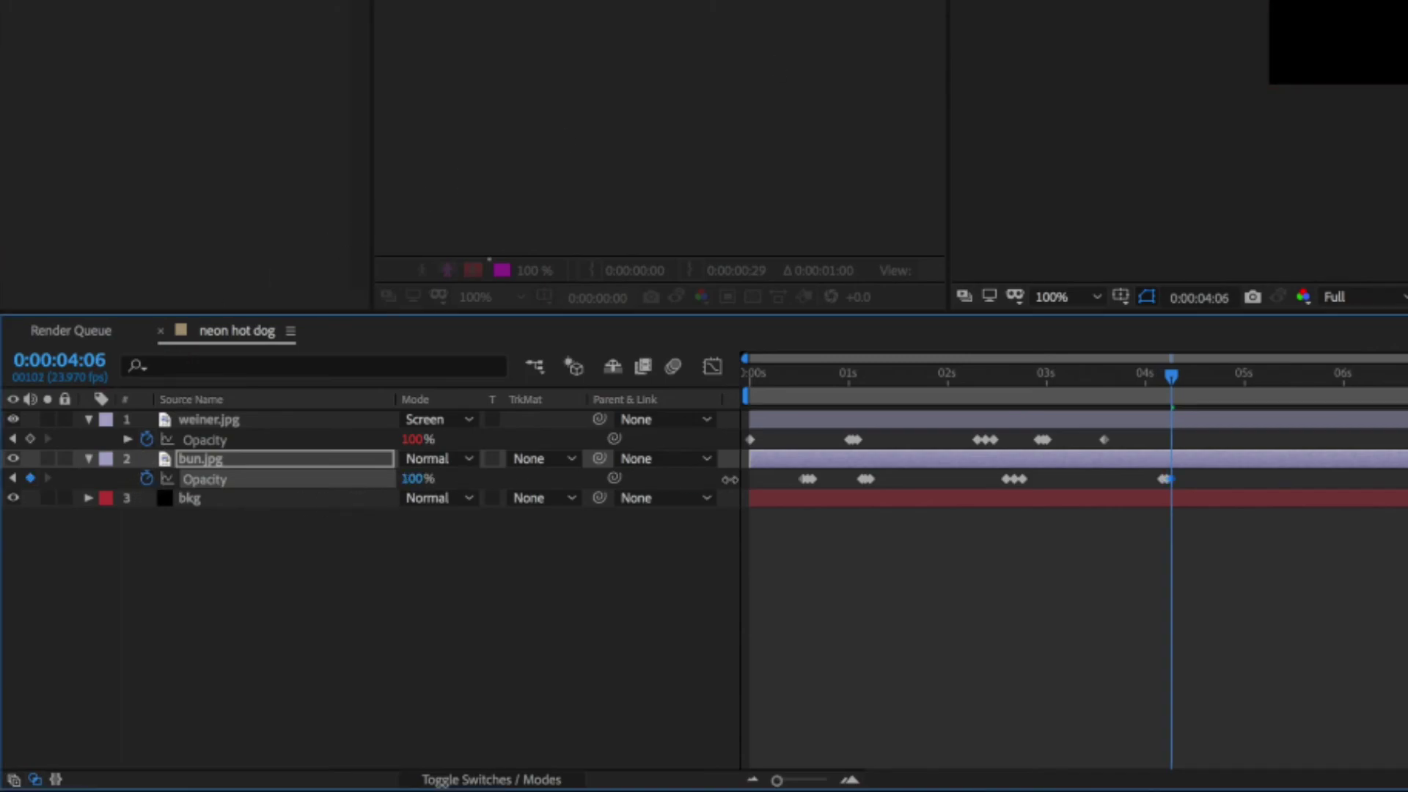
Add a 100% opacity keyframe to bun.jpg at 0:00:04:21 and apply the expression loopOut("cycle") to its opacity
click(1234, 376)
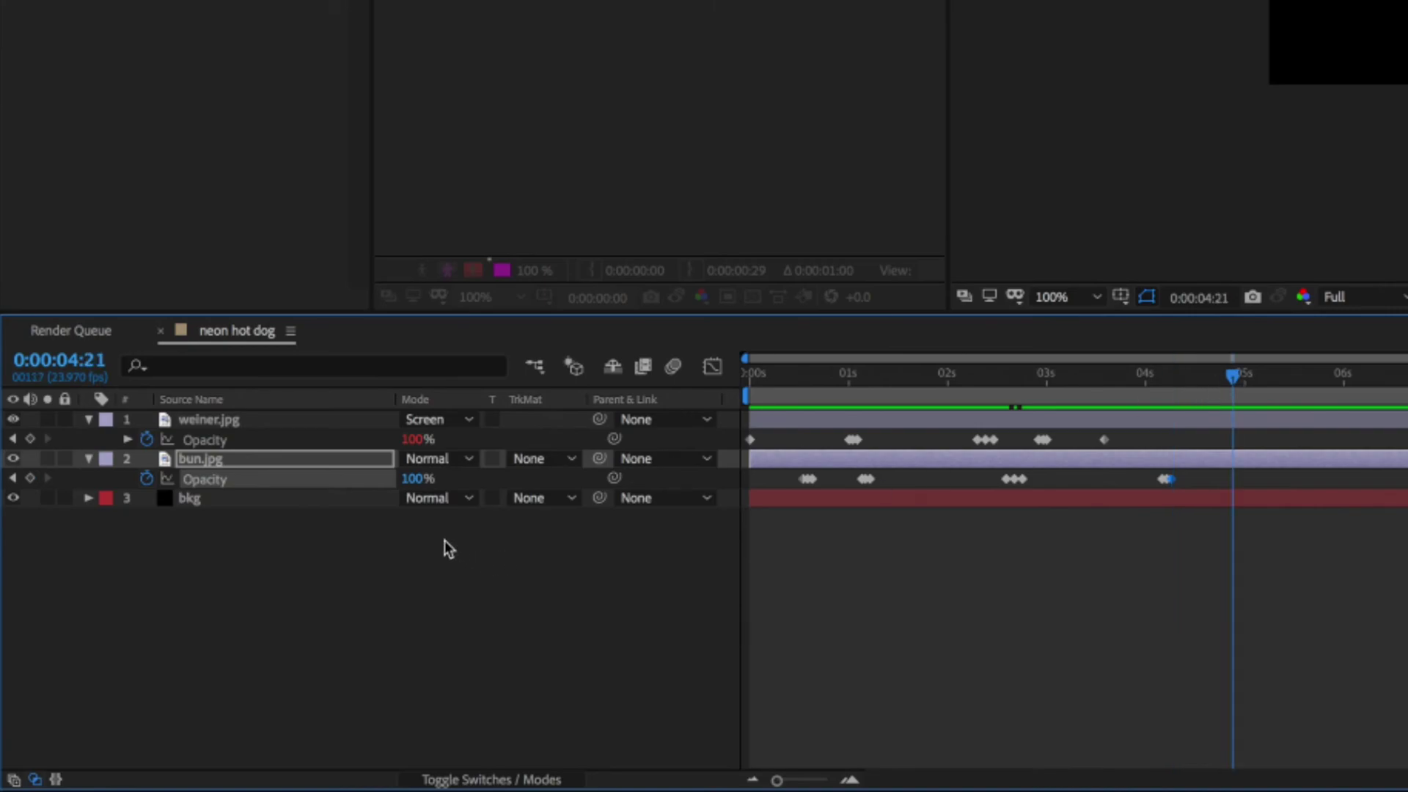
click(30, 479)
alt+click(144, 481)
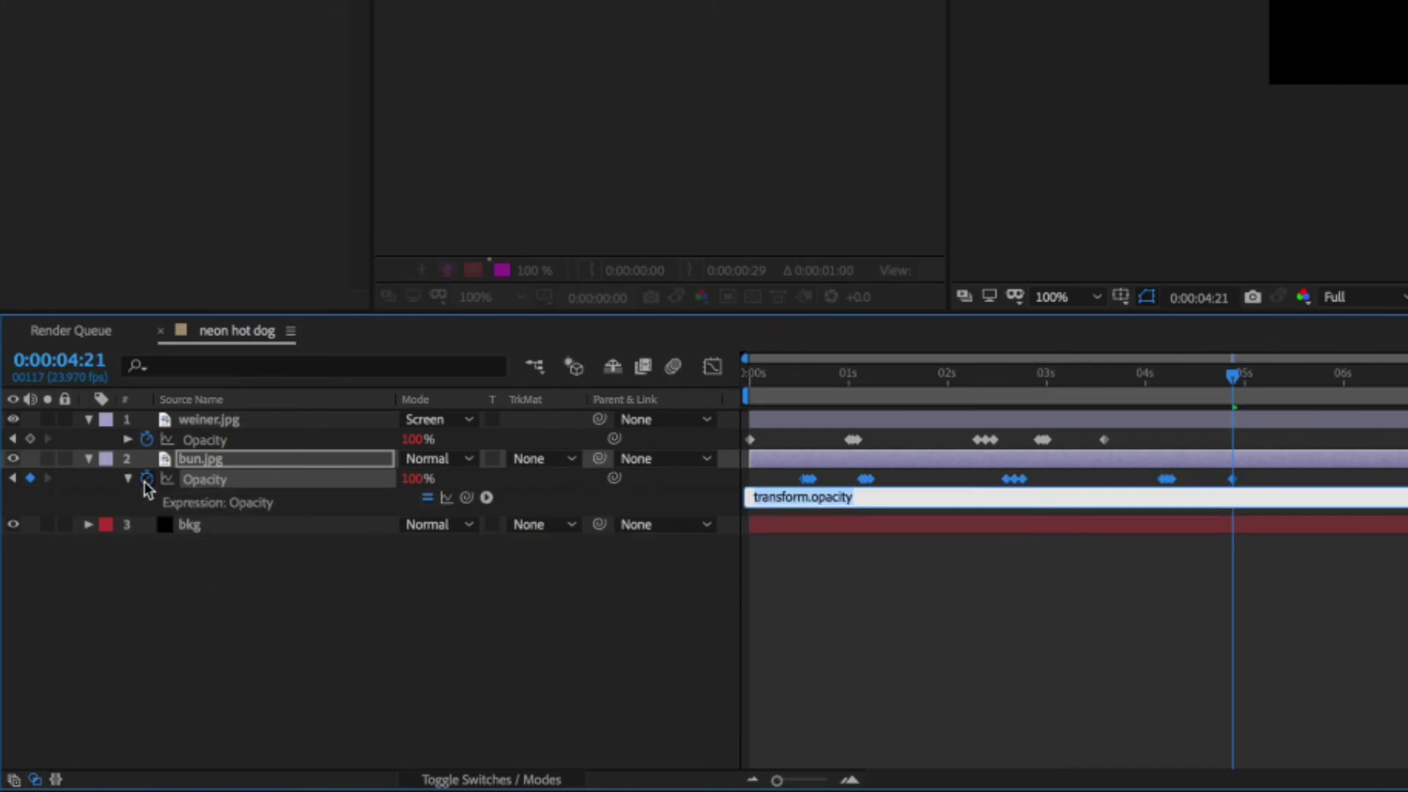
text(loopOut)
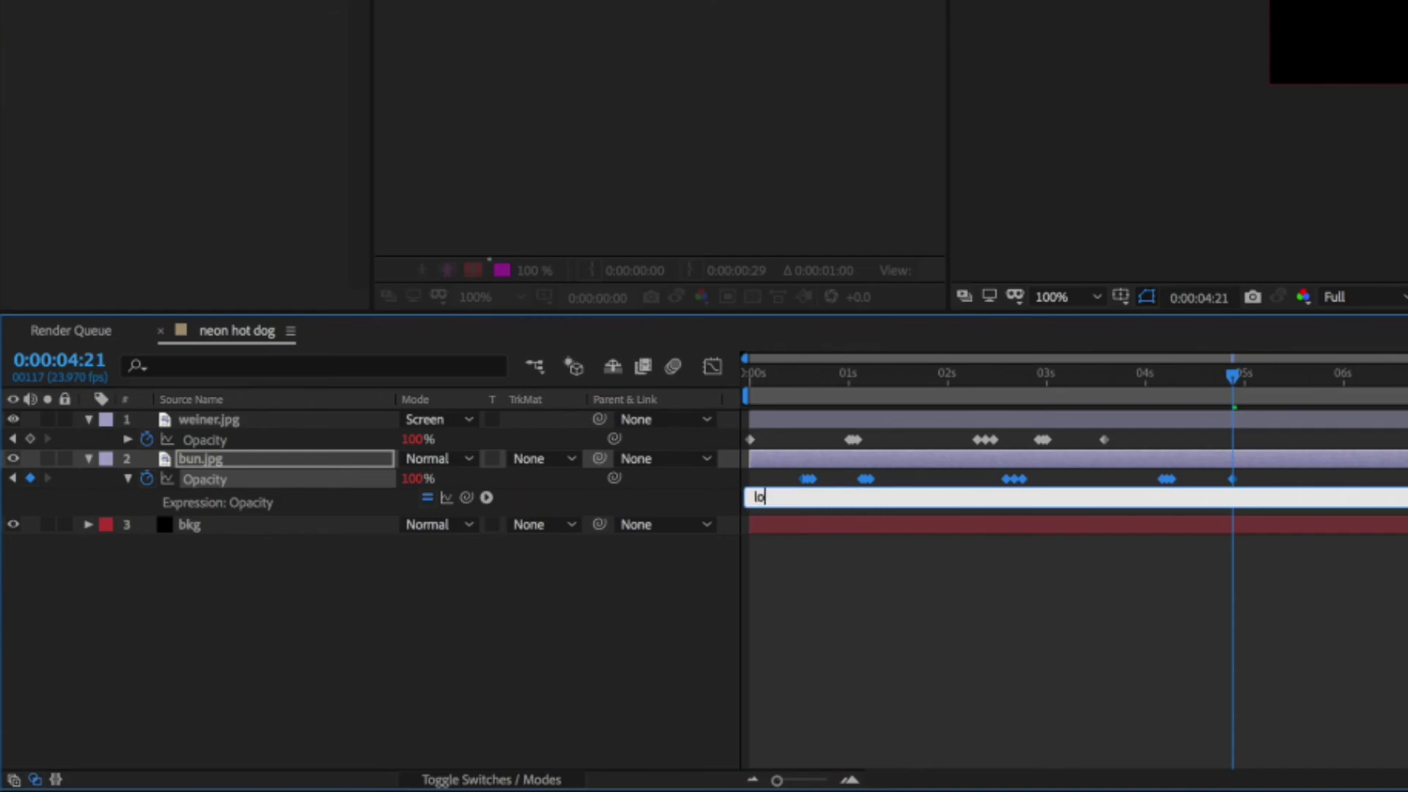
text(("cycle"))
click(636, 658)
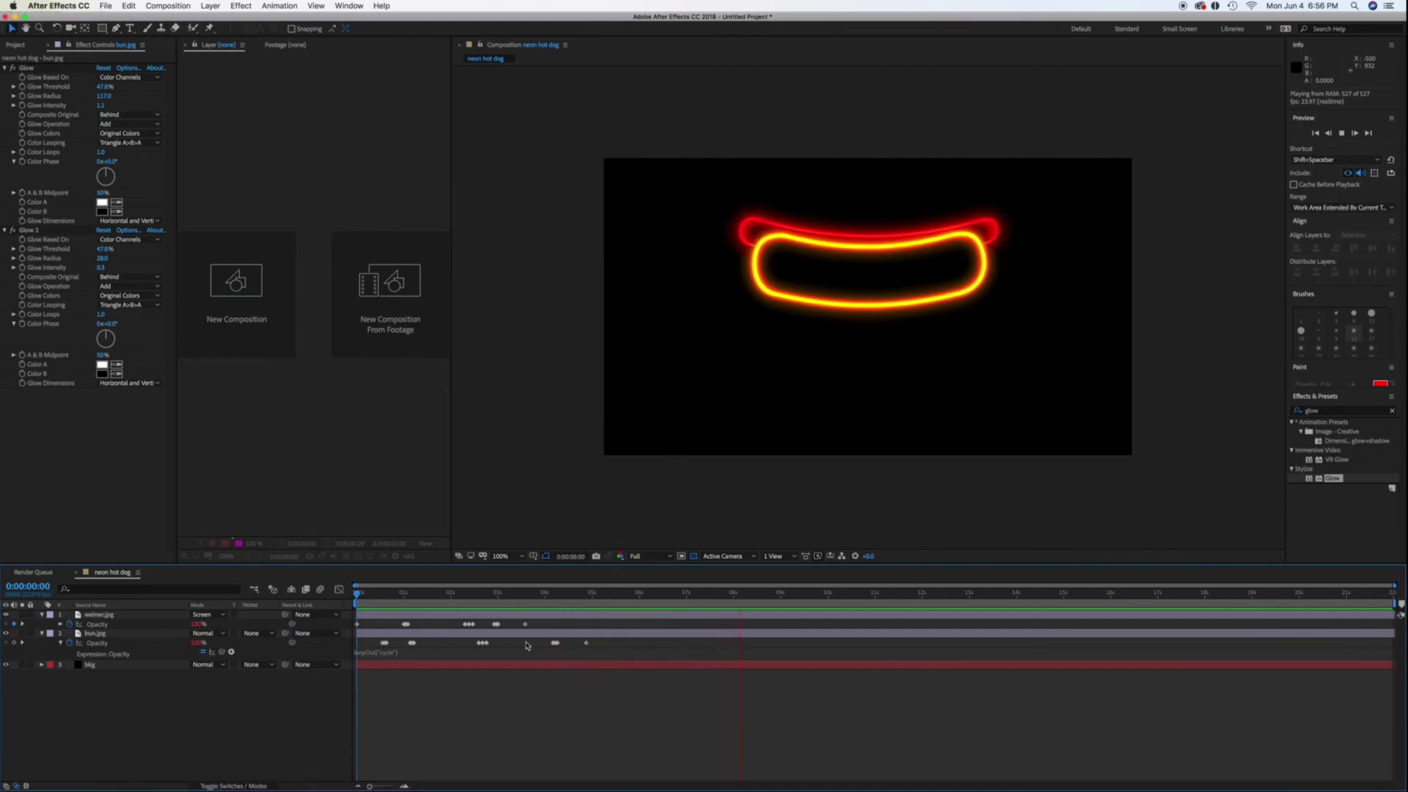
Disable Glow 2 on bun.jpg and set the first Glow's radius to about 83 and its intensity to 1.0
click(120, 634)
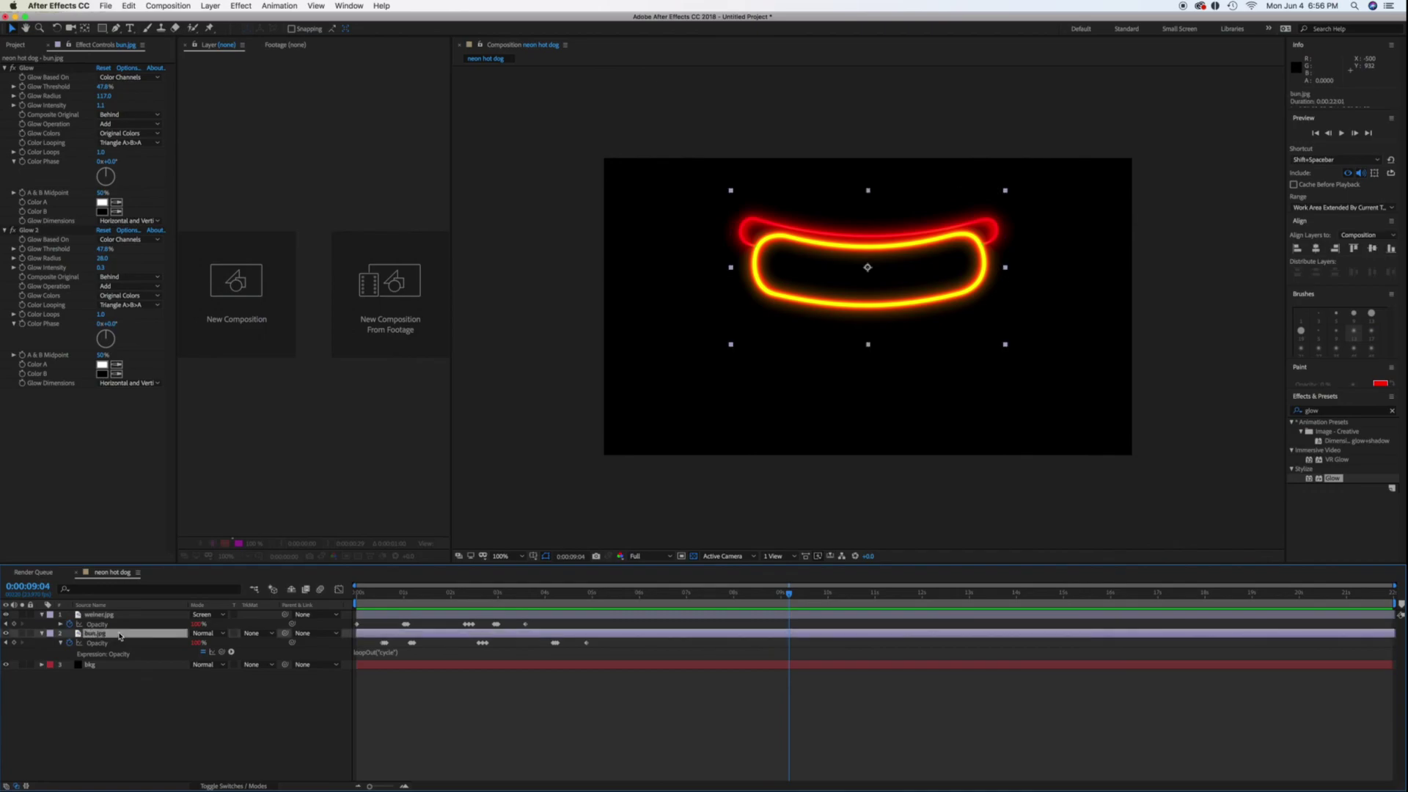
click(33, 232)
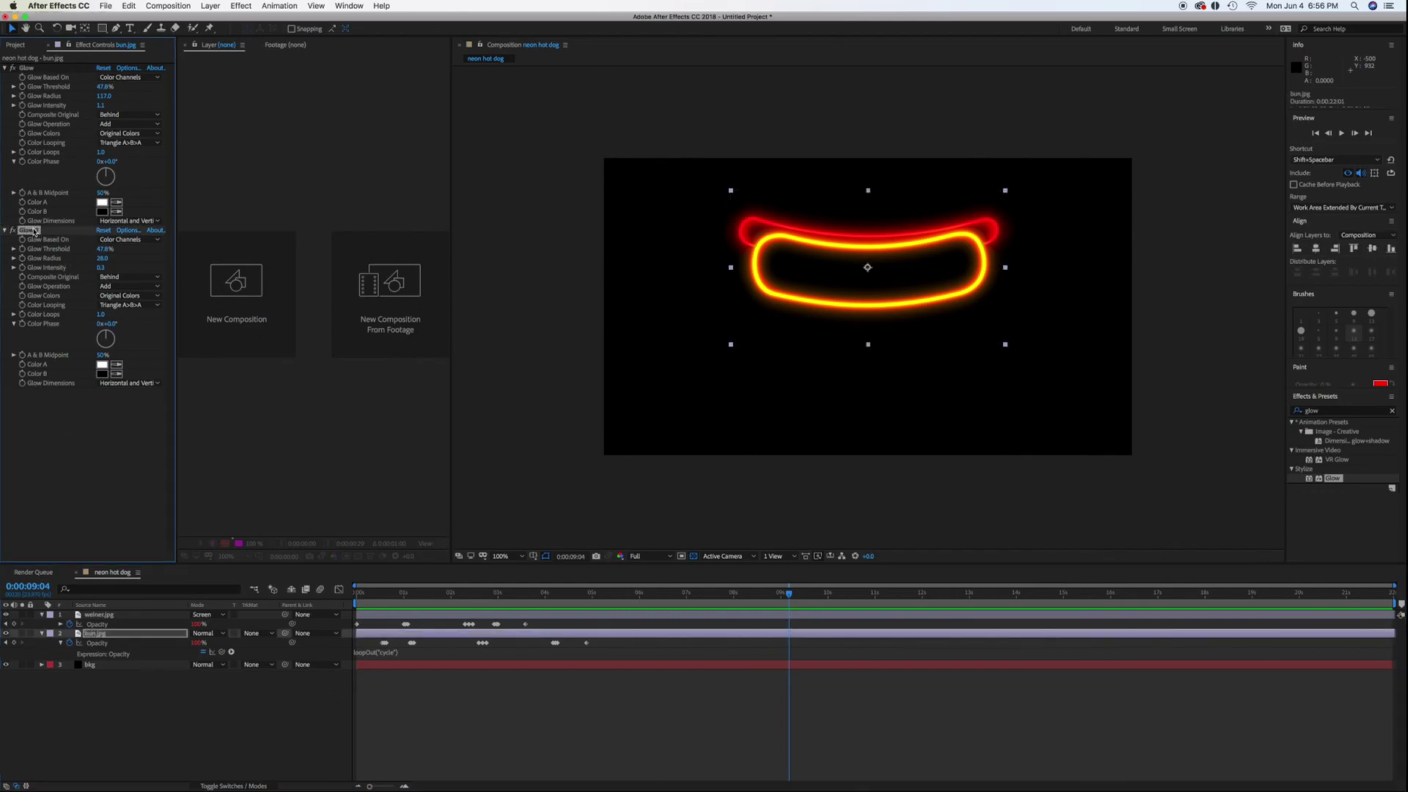
click(12, 230)
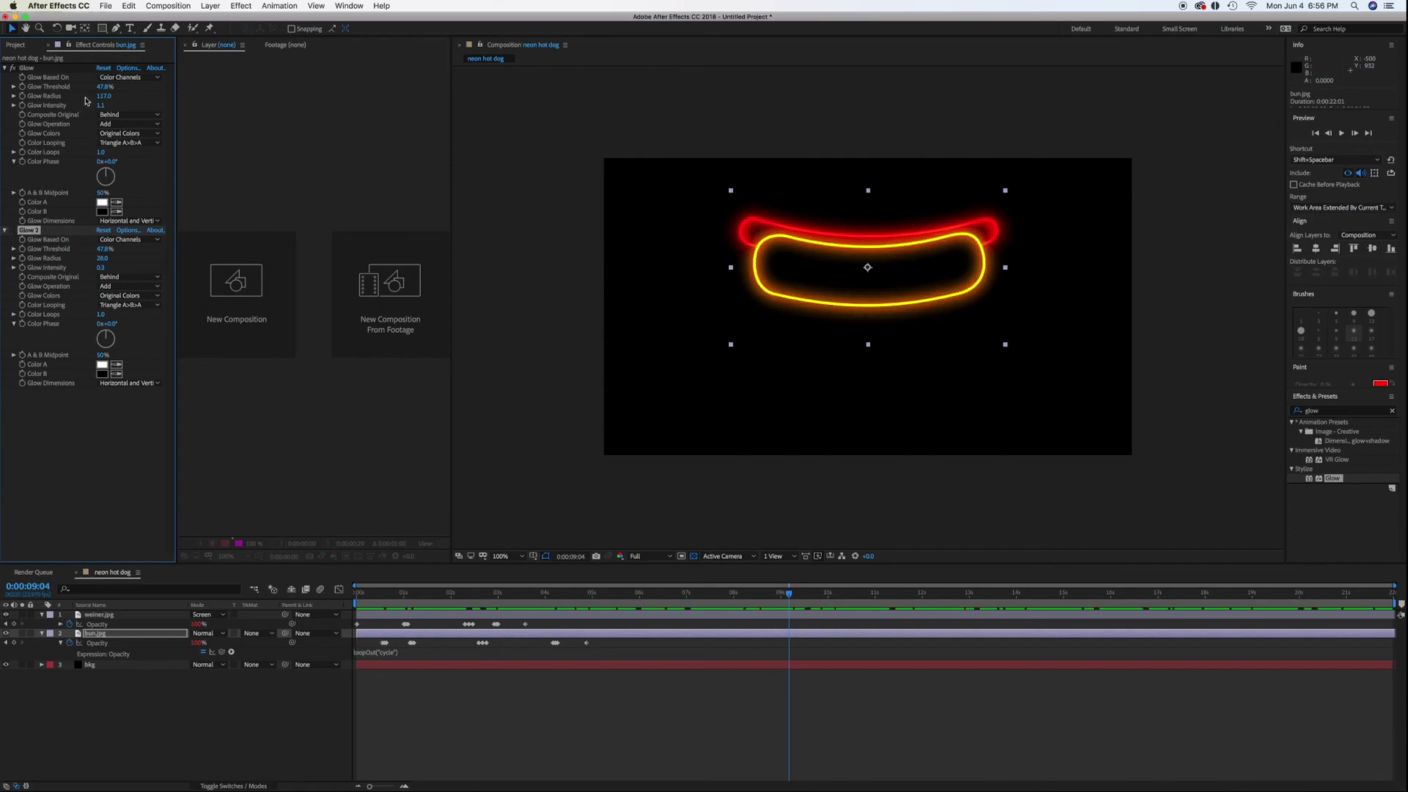
mouse_move(103, 105)
mouse_down()
mouse_move(124, 97)
mouse_move(83, 96)
mouse_up()
drag(101, 106, 104, 106)
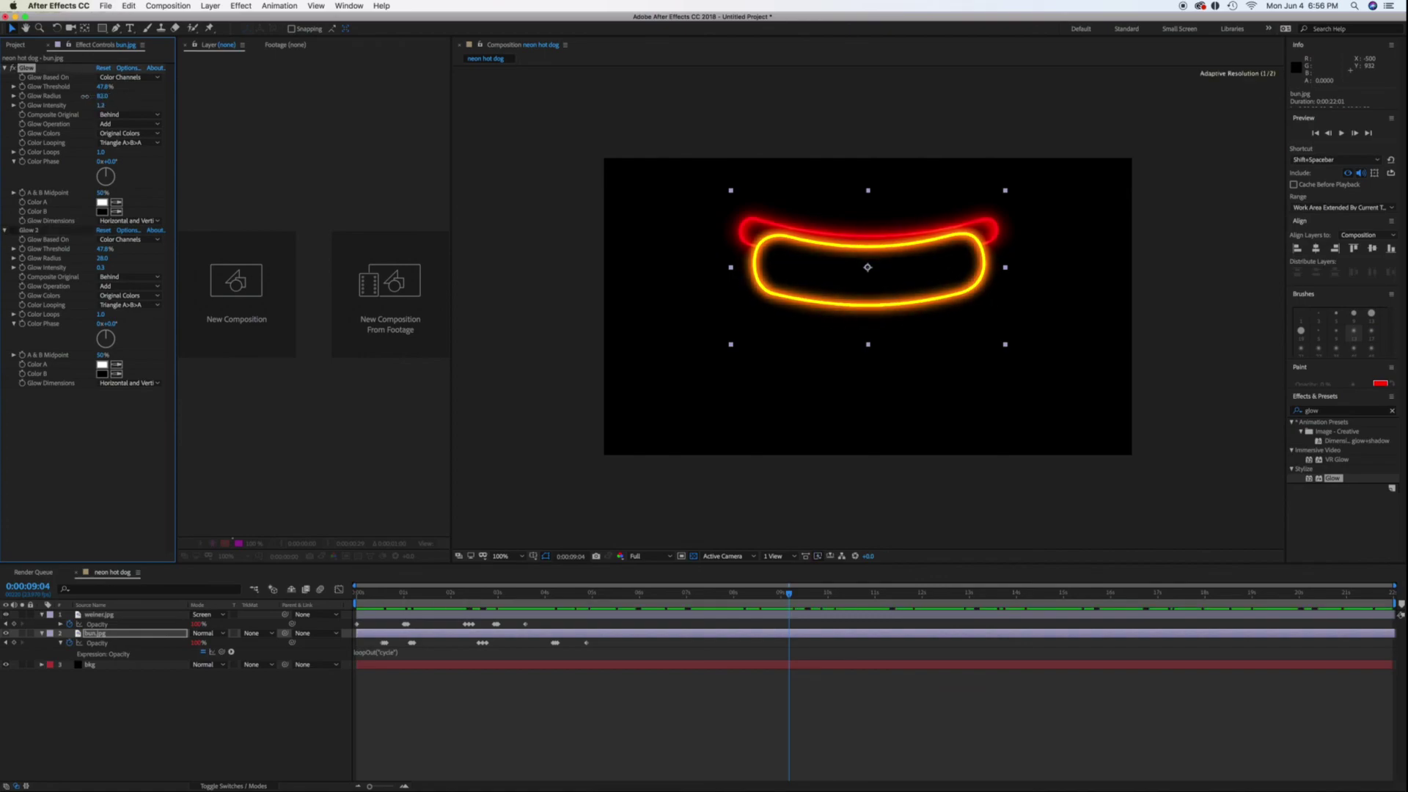
Preview the looping flicker of the hot dog sign, stop playback and minimize the project window
click(505, 577)
key(space)
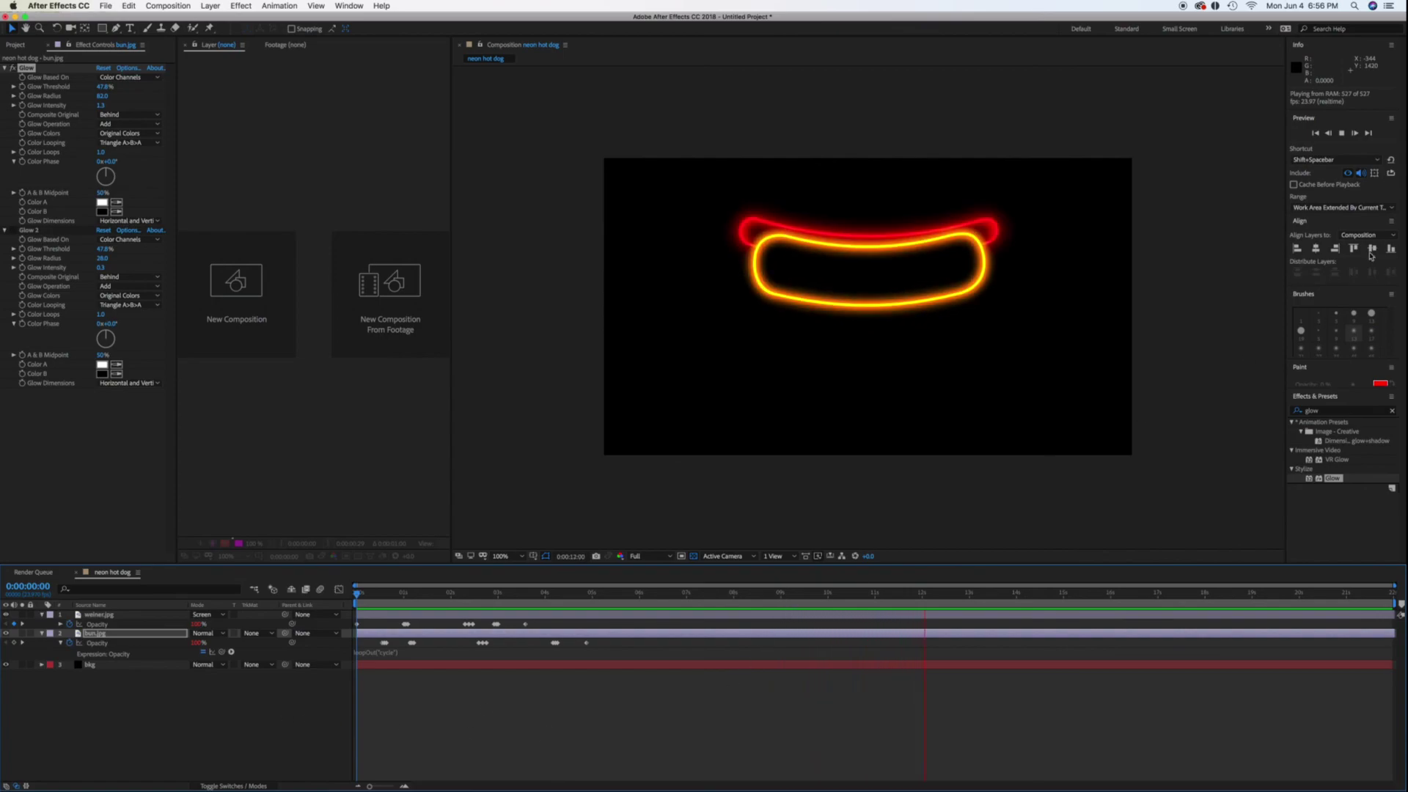
click(1342, 133)
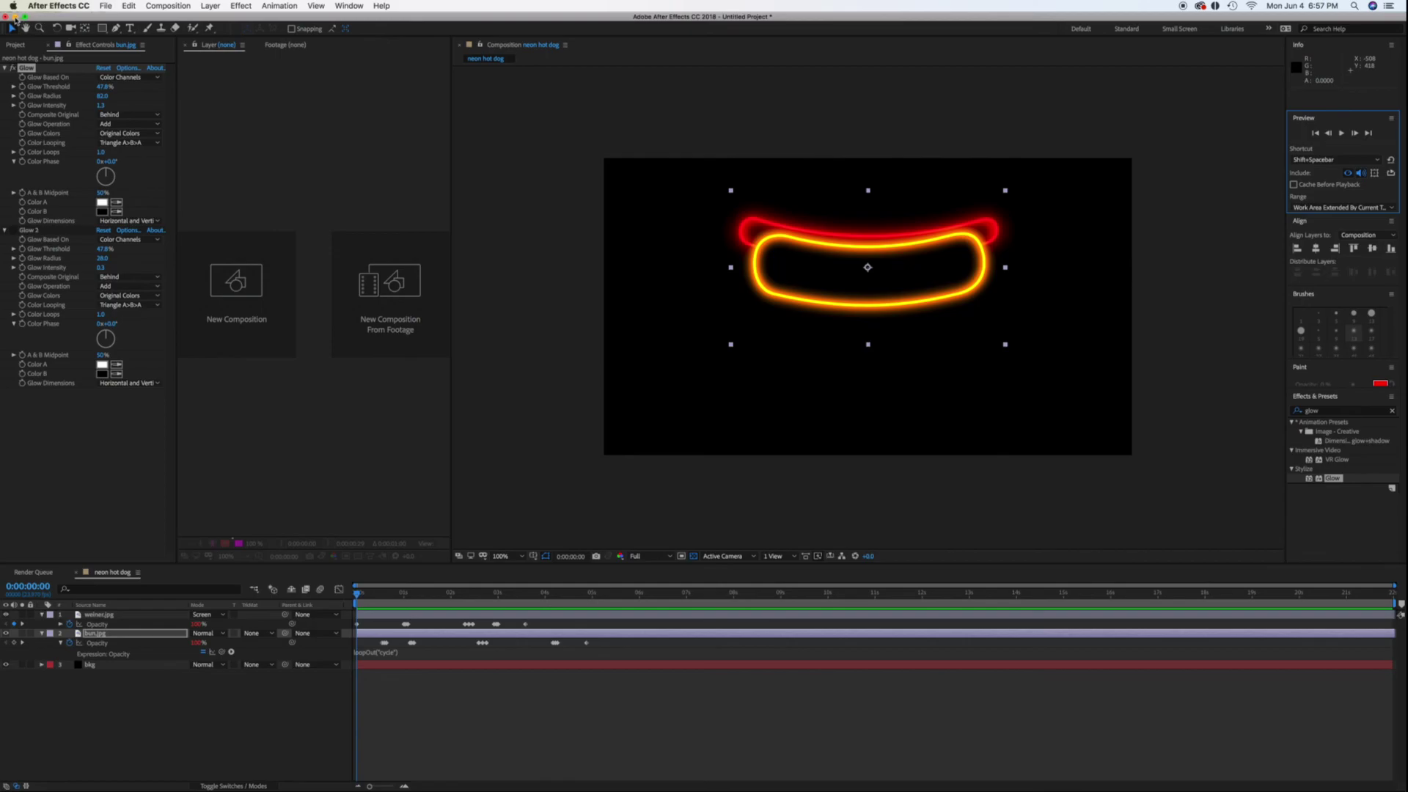
click(15, 16)
mouse_move(525, 768)
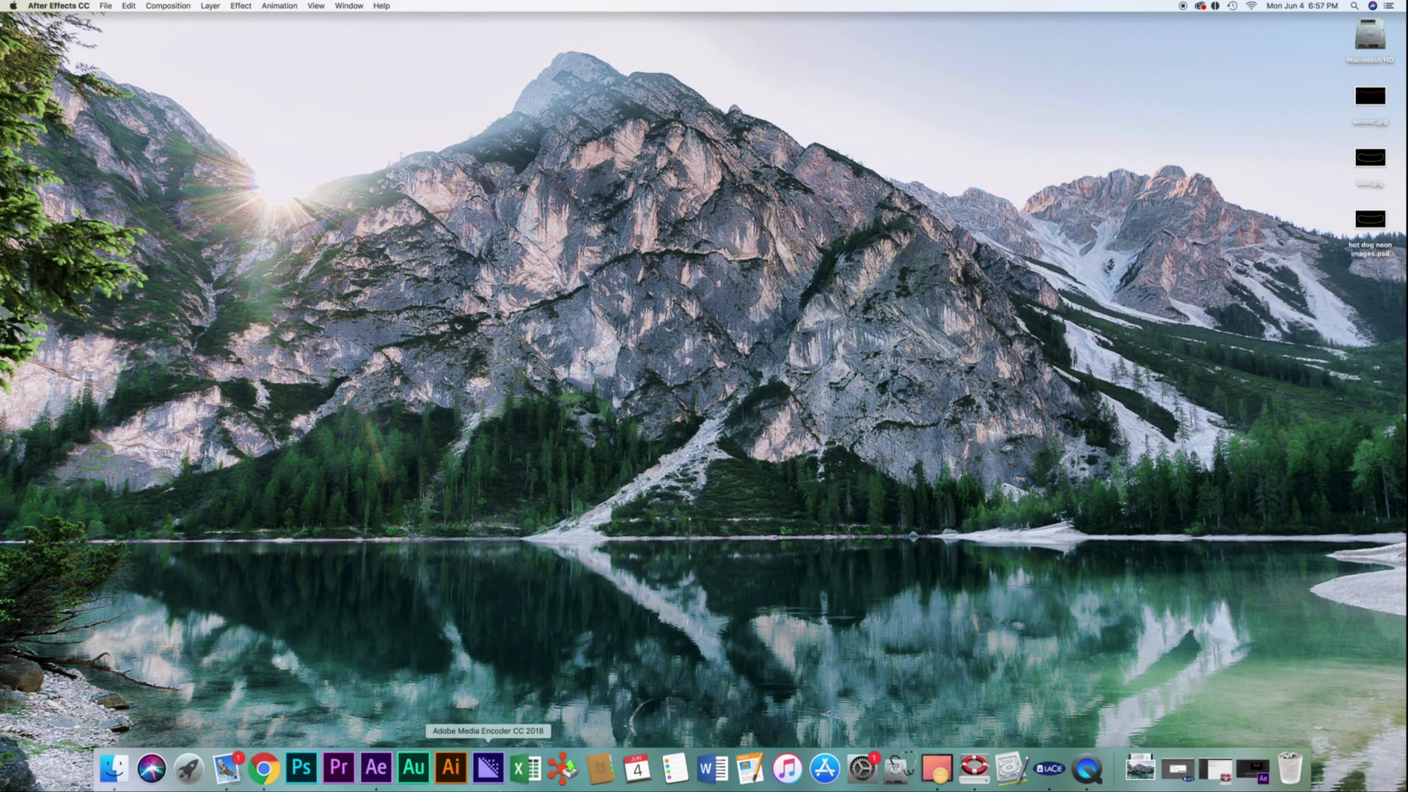